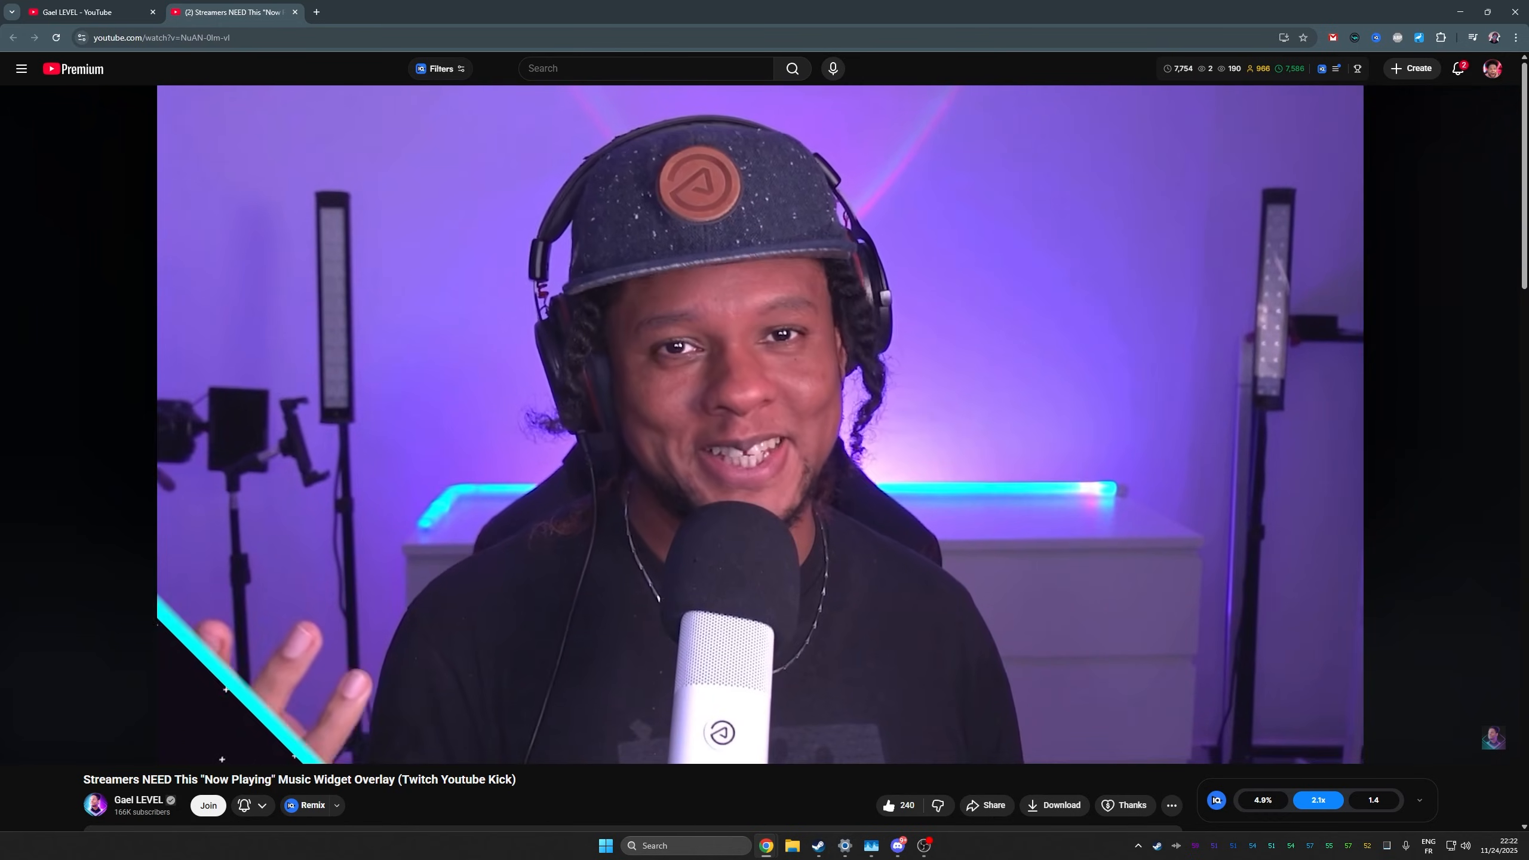
# Skim the opening of the "Now Playing" music widget video, around the 0:37 mark.
pyautogui.moveTo(145, 619)
pyautogui.click(88, 705)
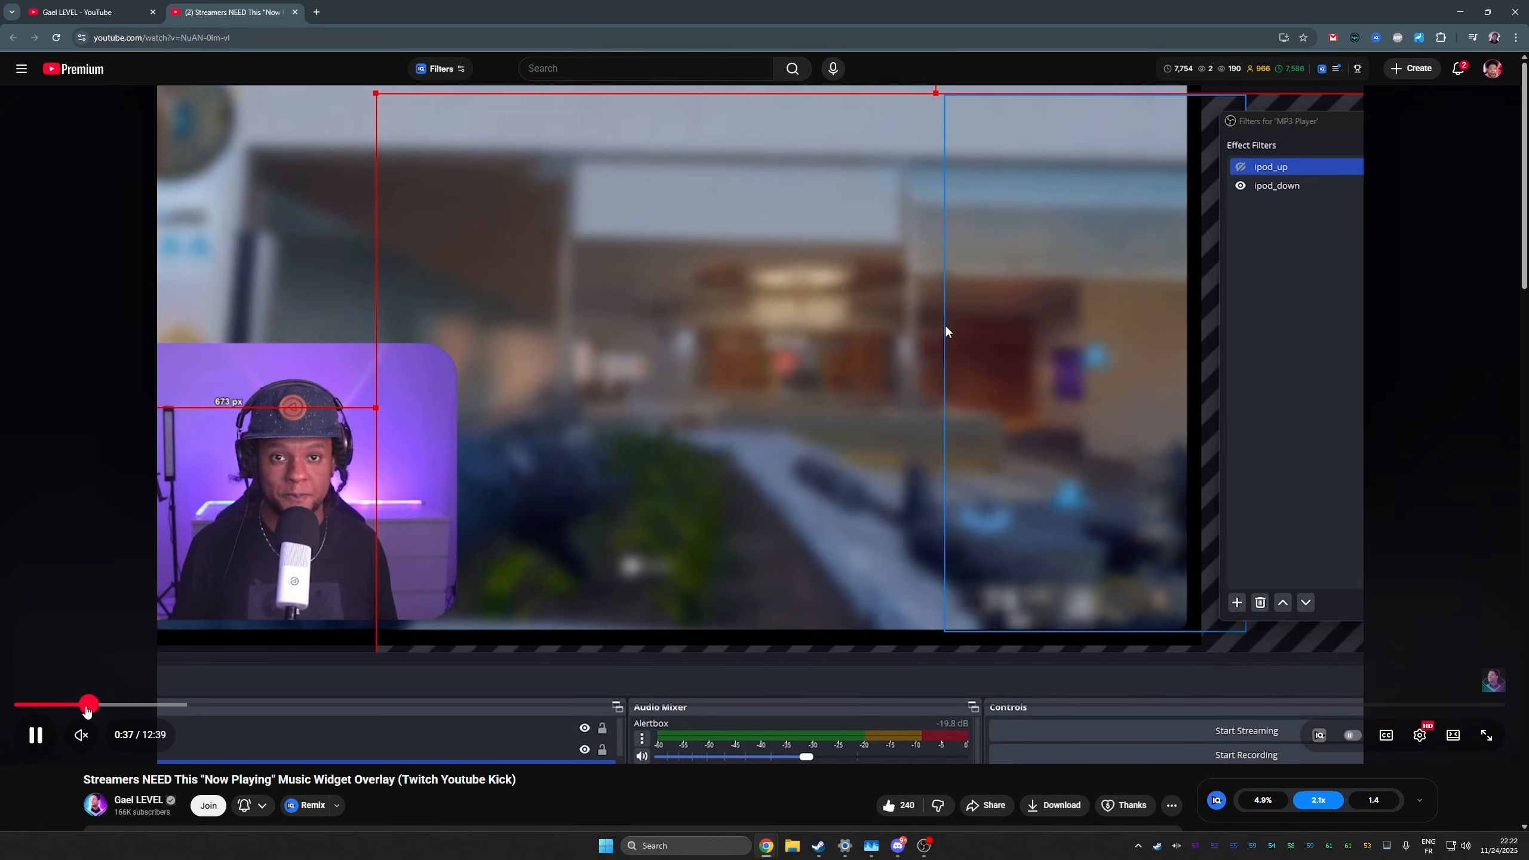
pyautogui.moveTo(87, 706); pyautogui.dragTo(75, 705)
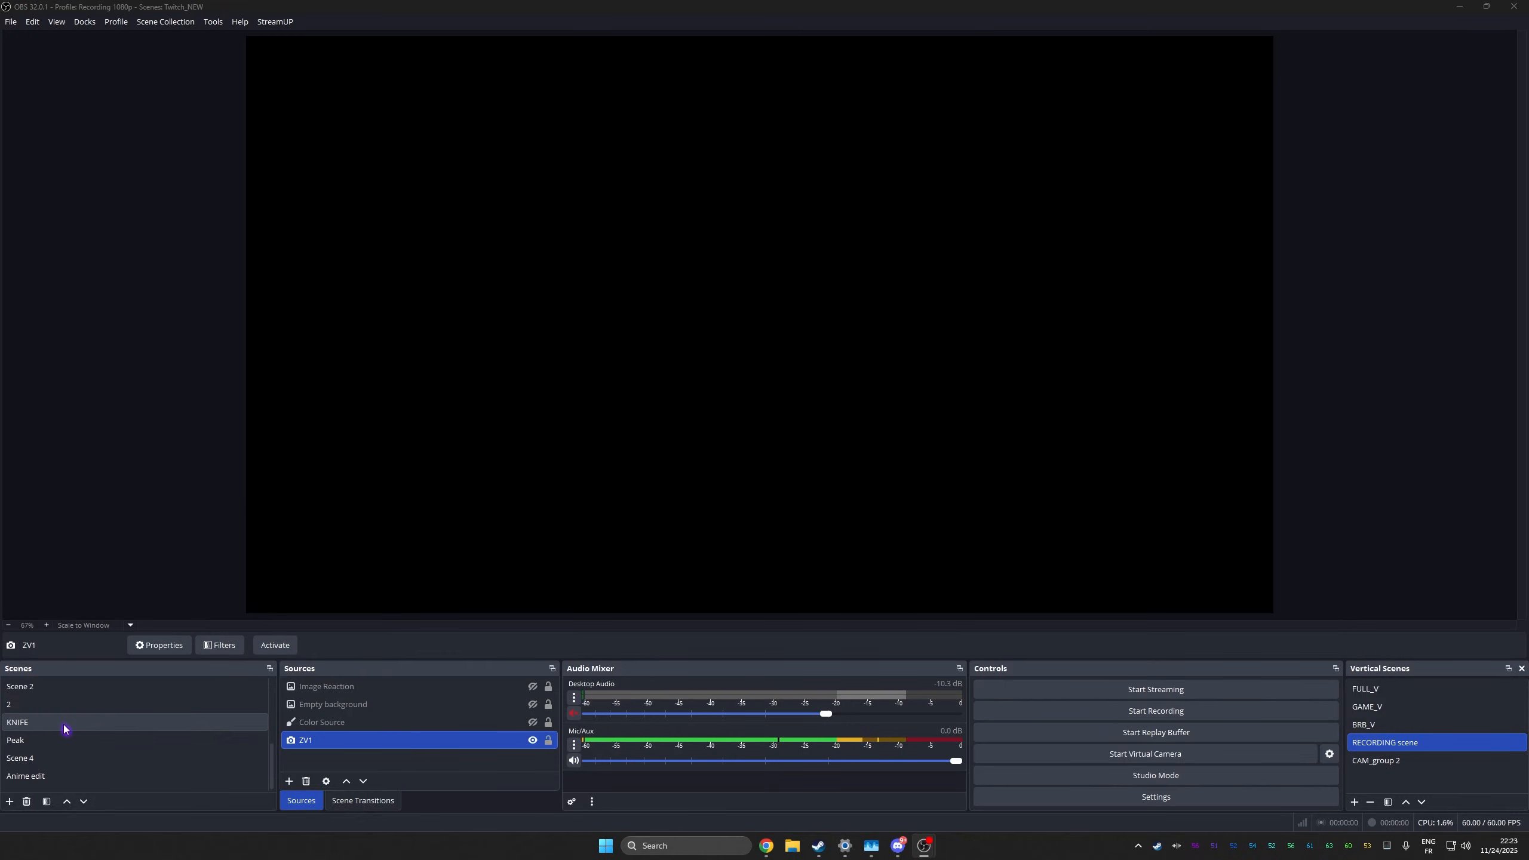
# In OBS Studio, create a new scene named "OBS ipod".
pyautogui.click(9, 802)
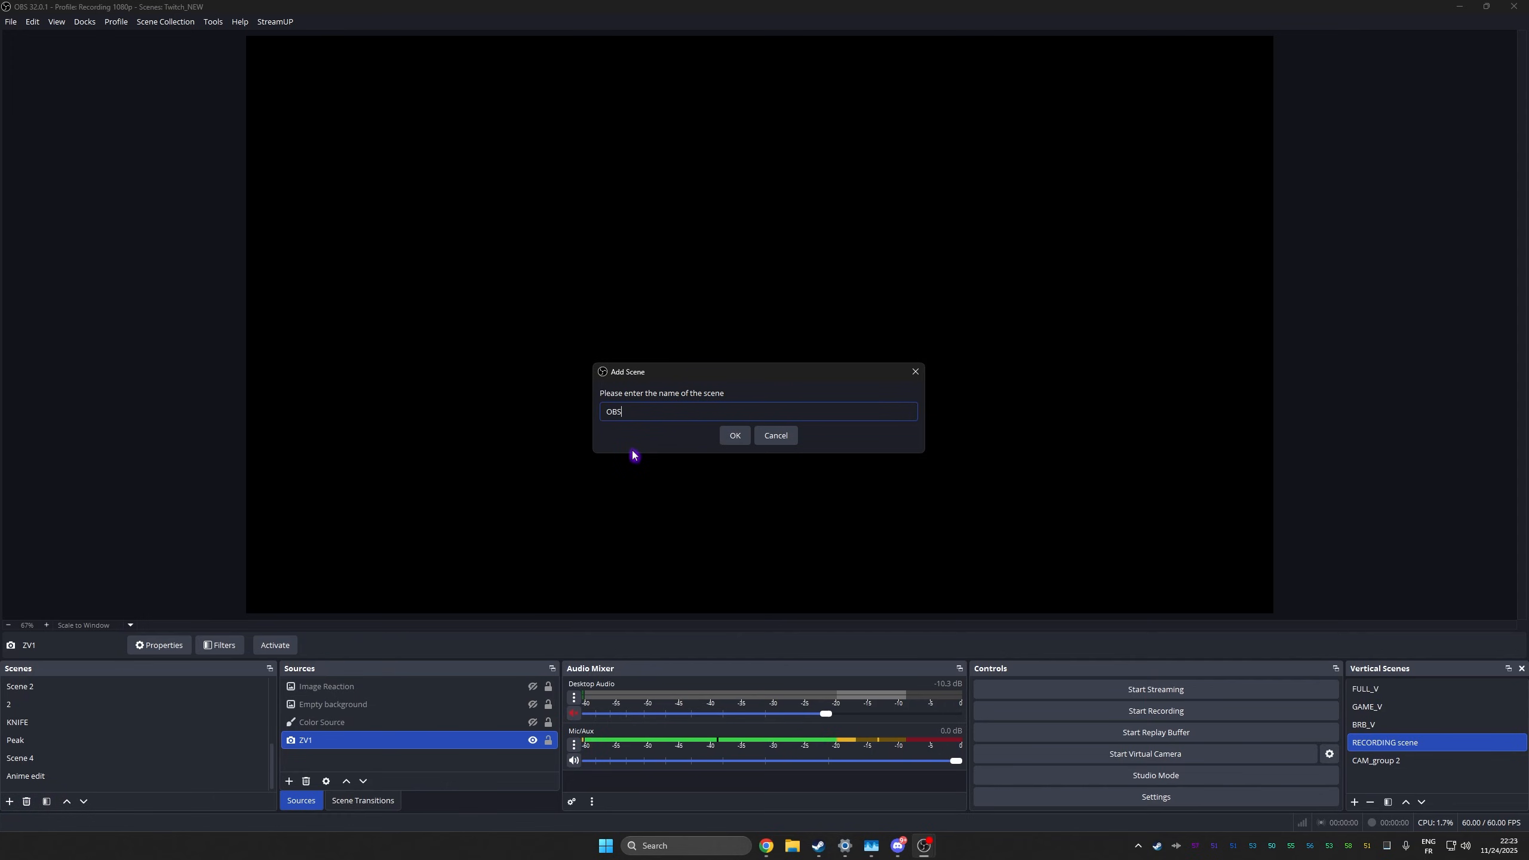
pyautogui.press('Return')
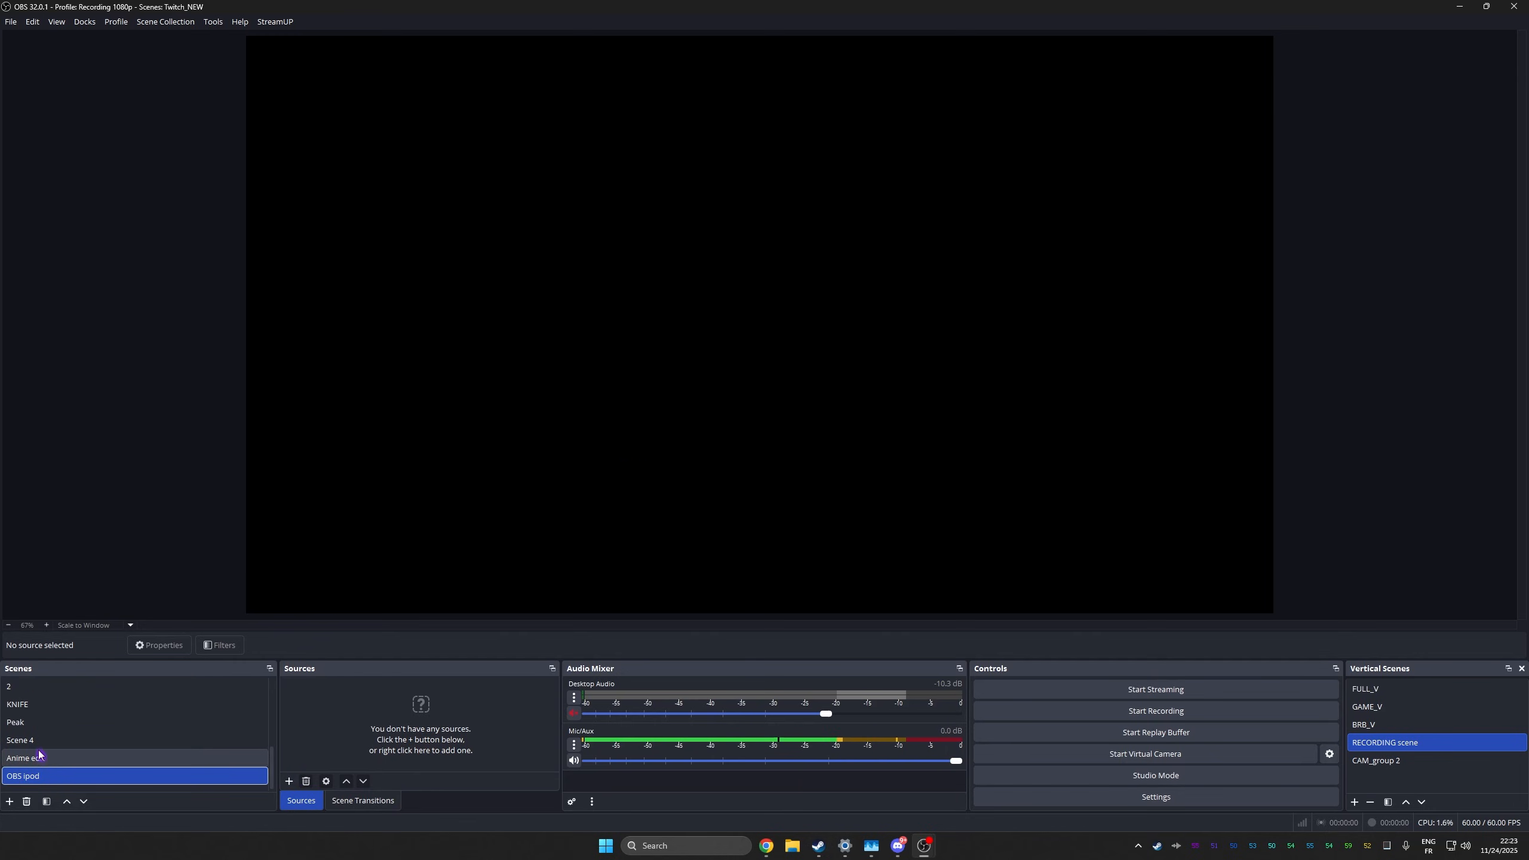
# Copy the widget URL from the existing music player browser source in Scene 4, leaving that source's properties unchanged.
pyautogui.click(38, 742)
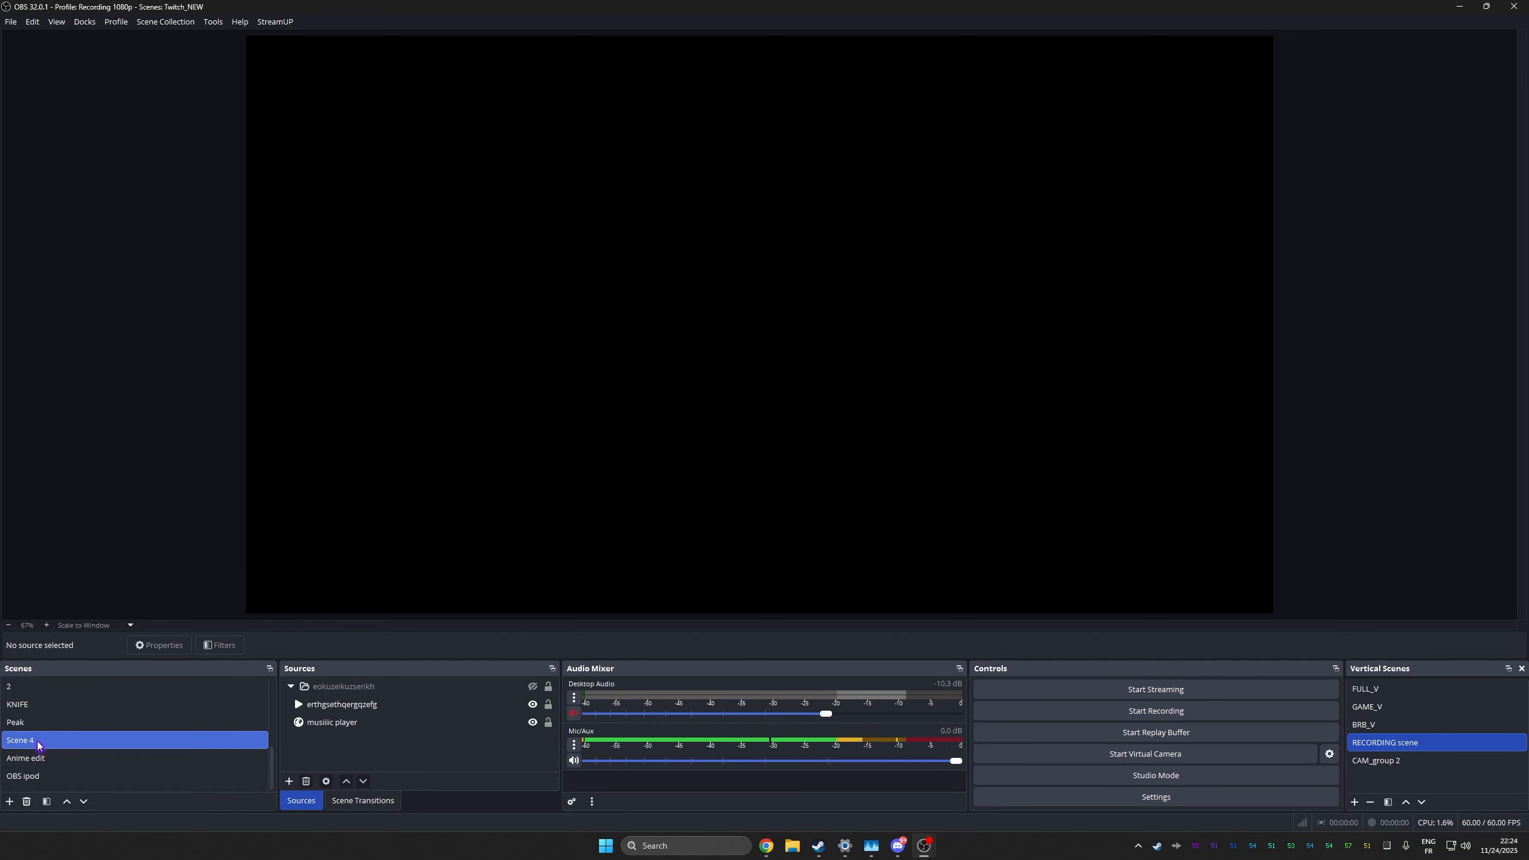
pyautogui.doubleClick(353, 724)
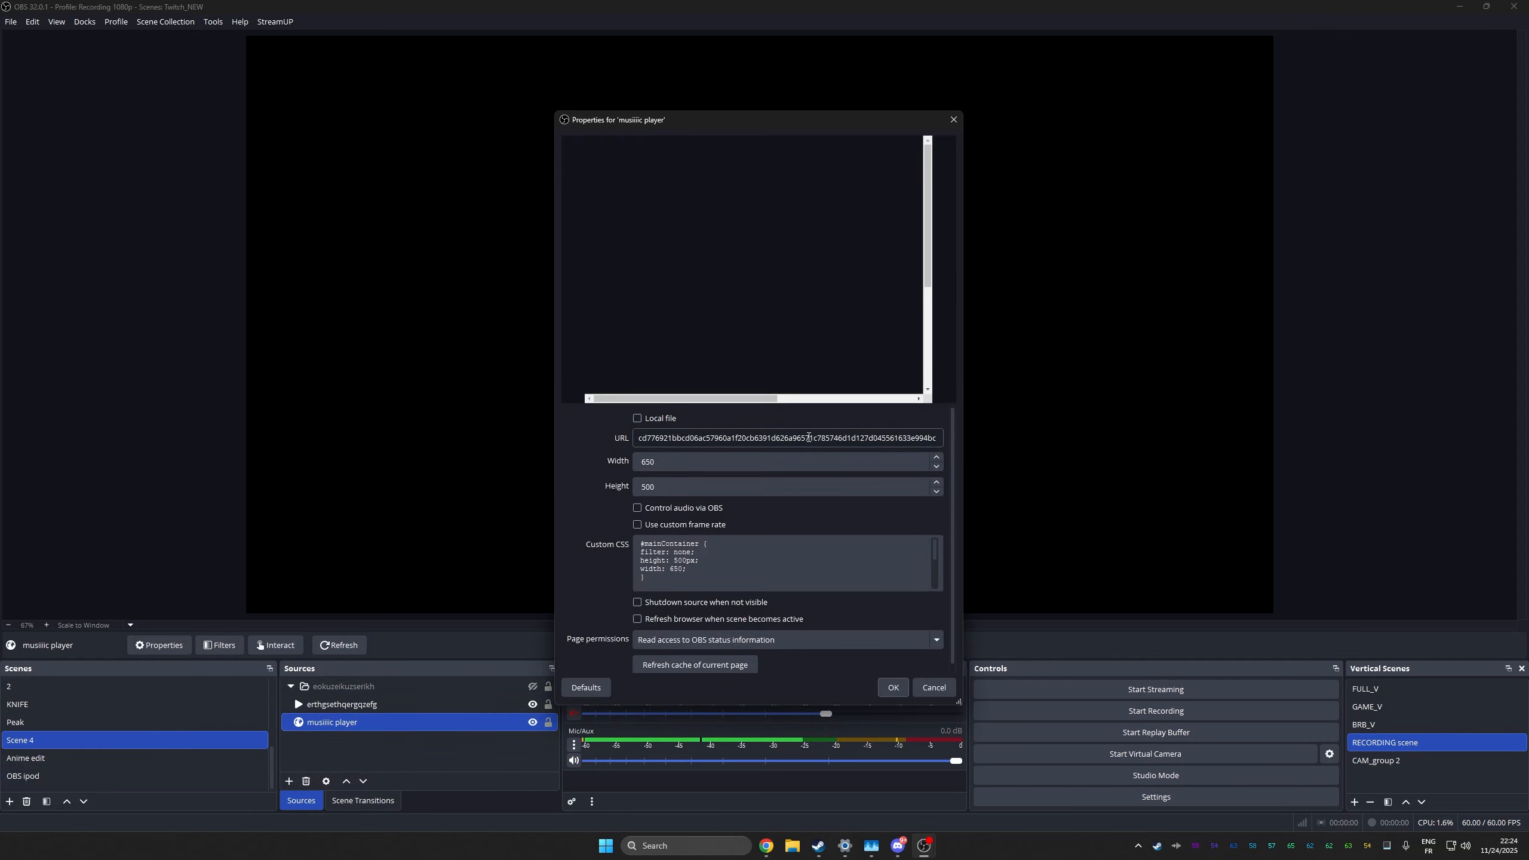
pyautogui.click(934, 687)
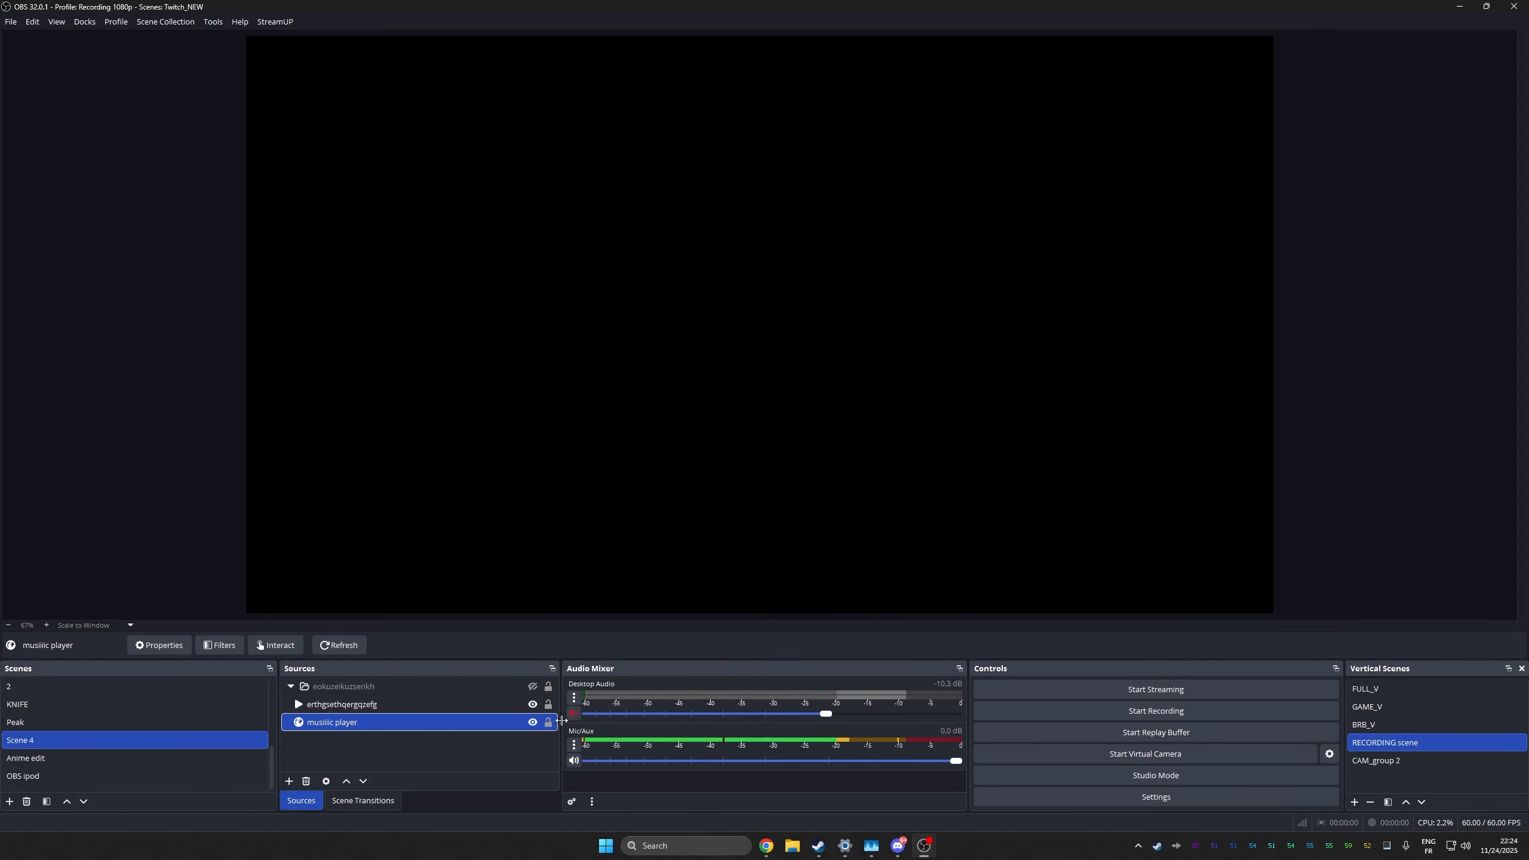
pyautogui.click(345, 761)
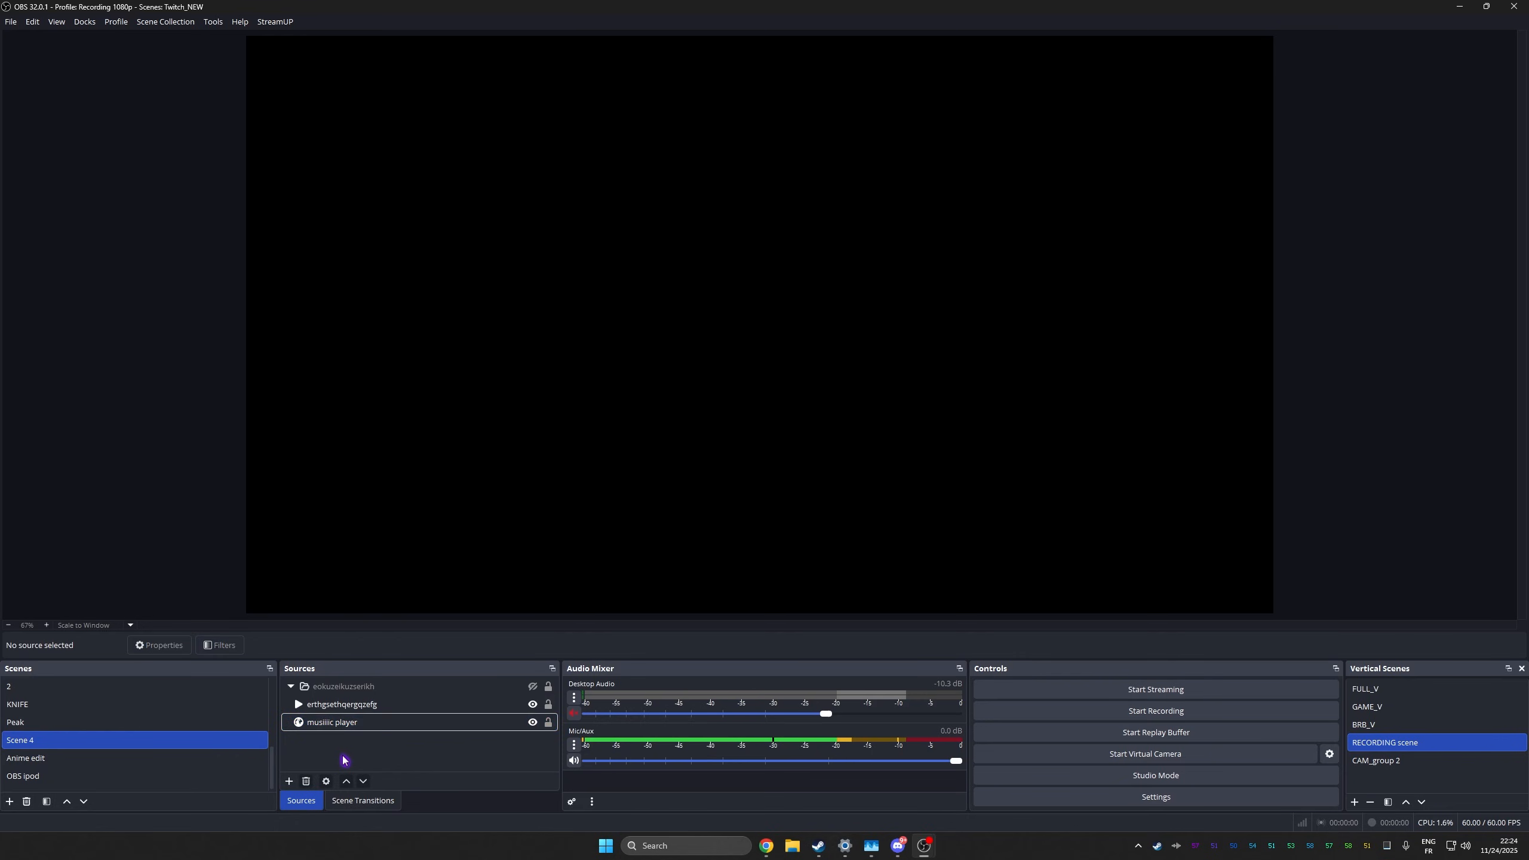
# Add a browser source named "square music player" to the OBS ipod scene, using the copied widget URL.
pyautogui.click(90, 778)
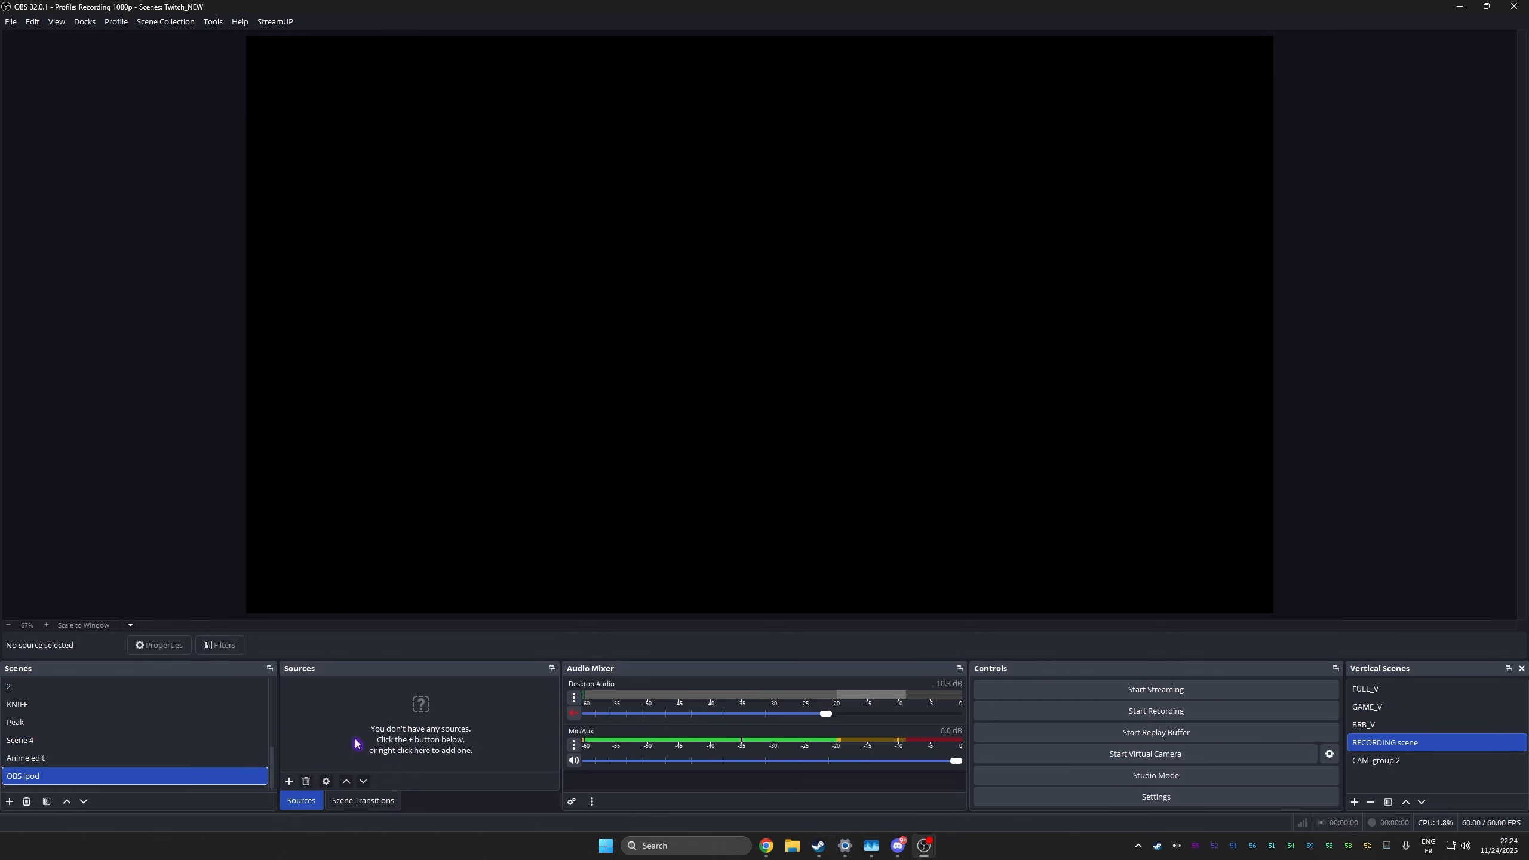
pyautogui.click(289, 782)
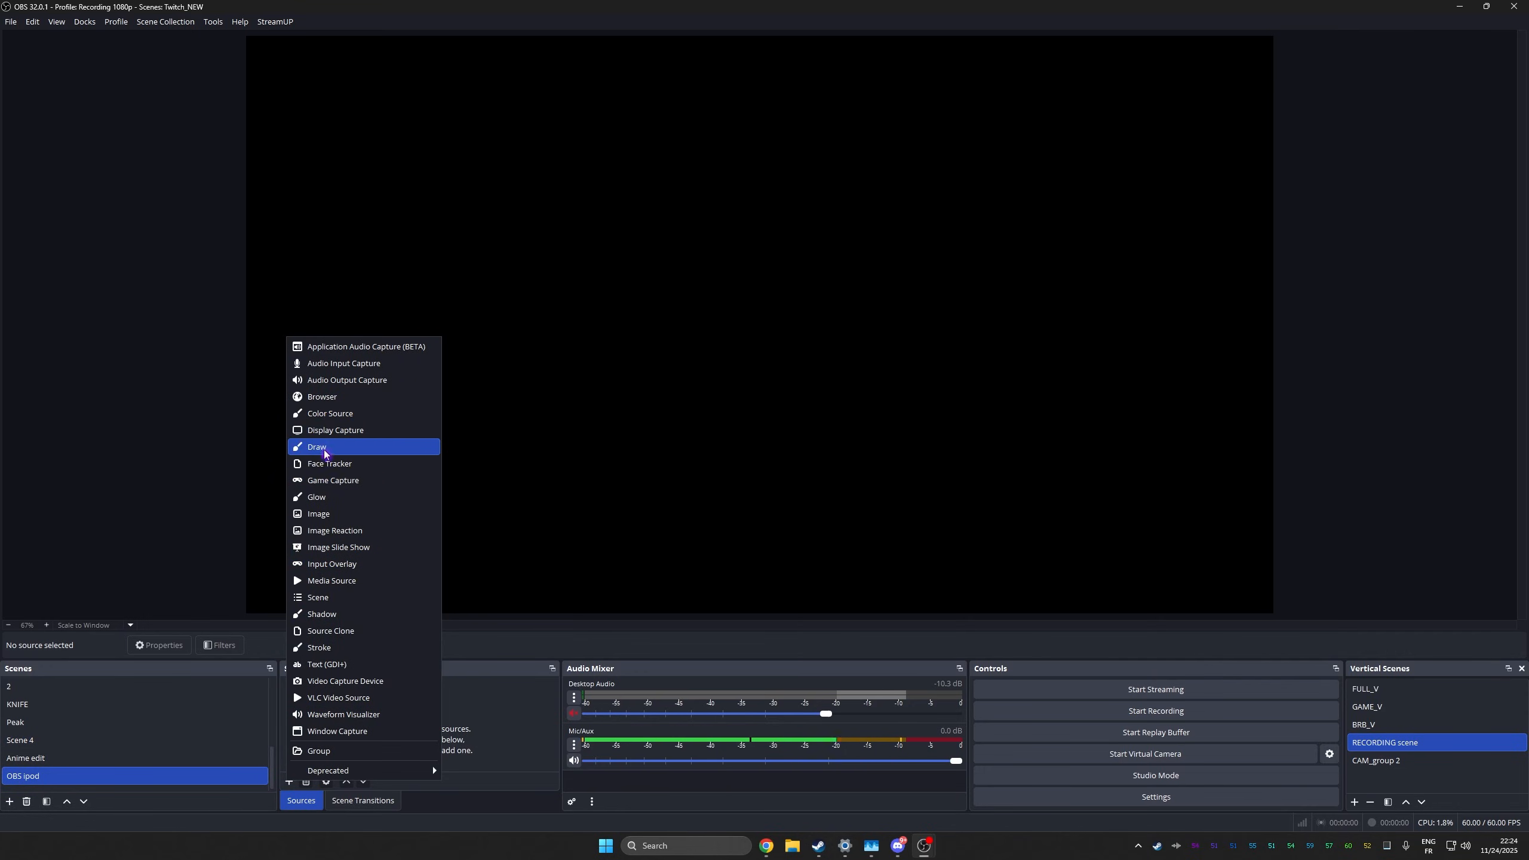
pyautogui.click(326, 398)
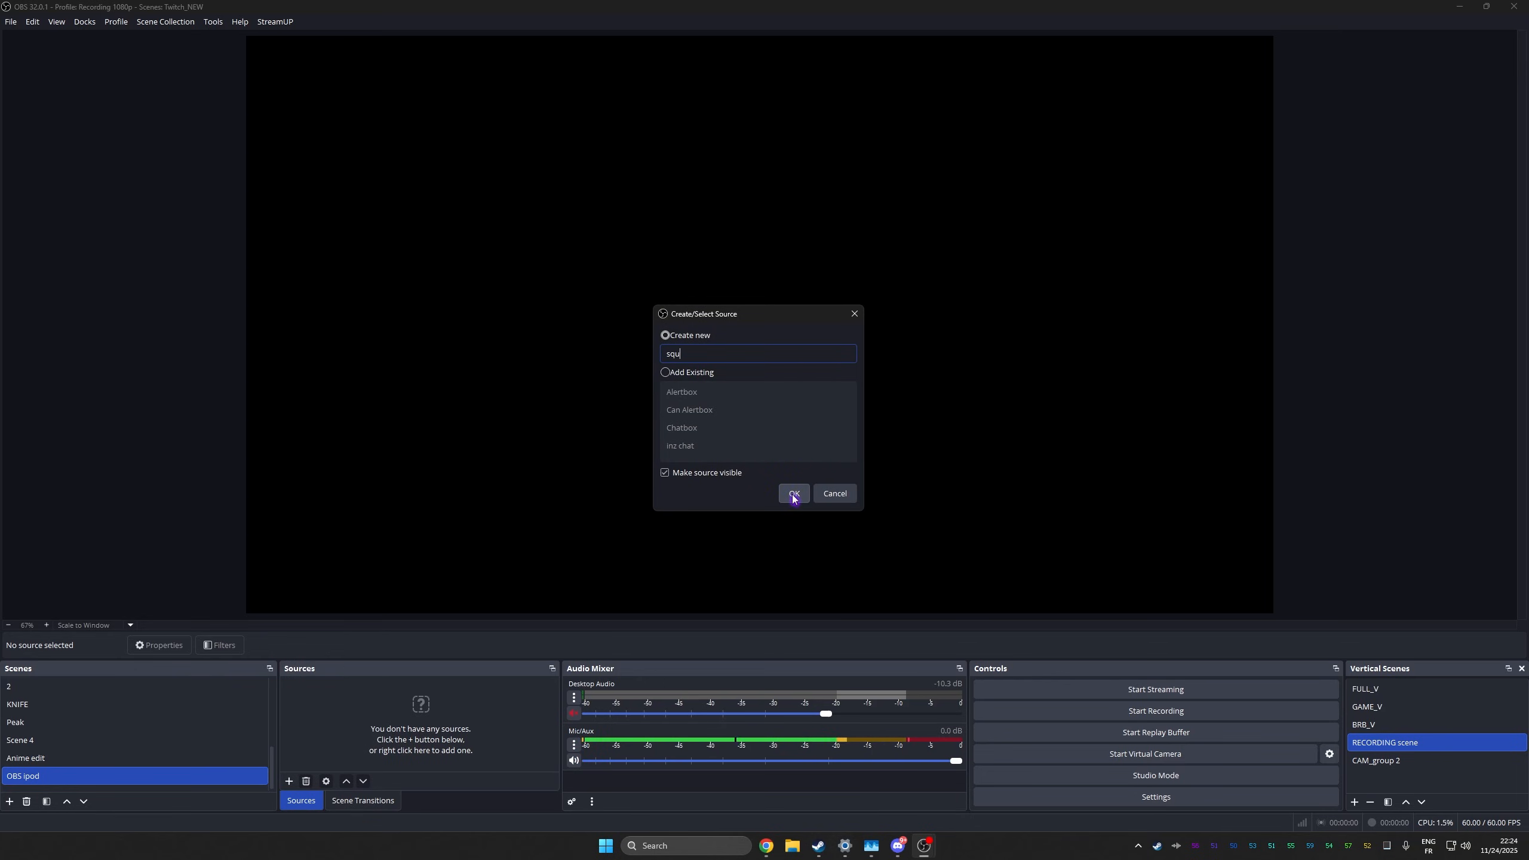
pyautogui.write('square music player')
pyautogui.click(793, 494)
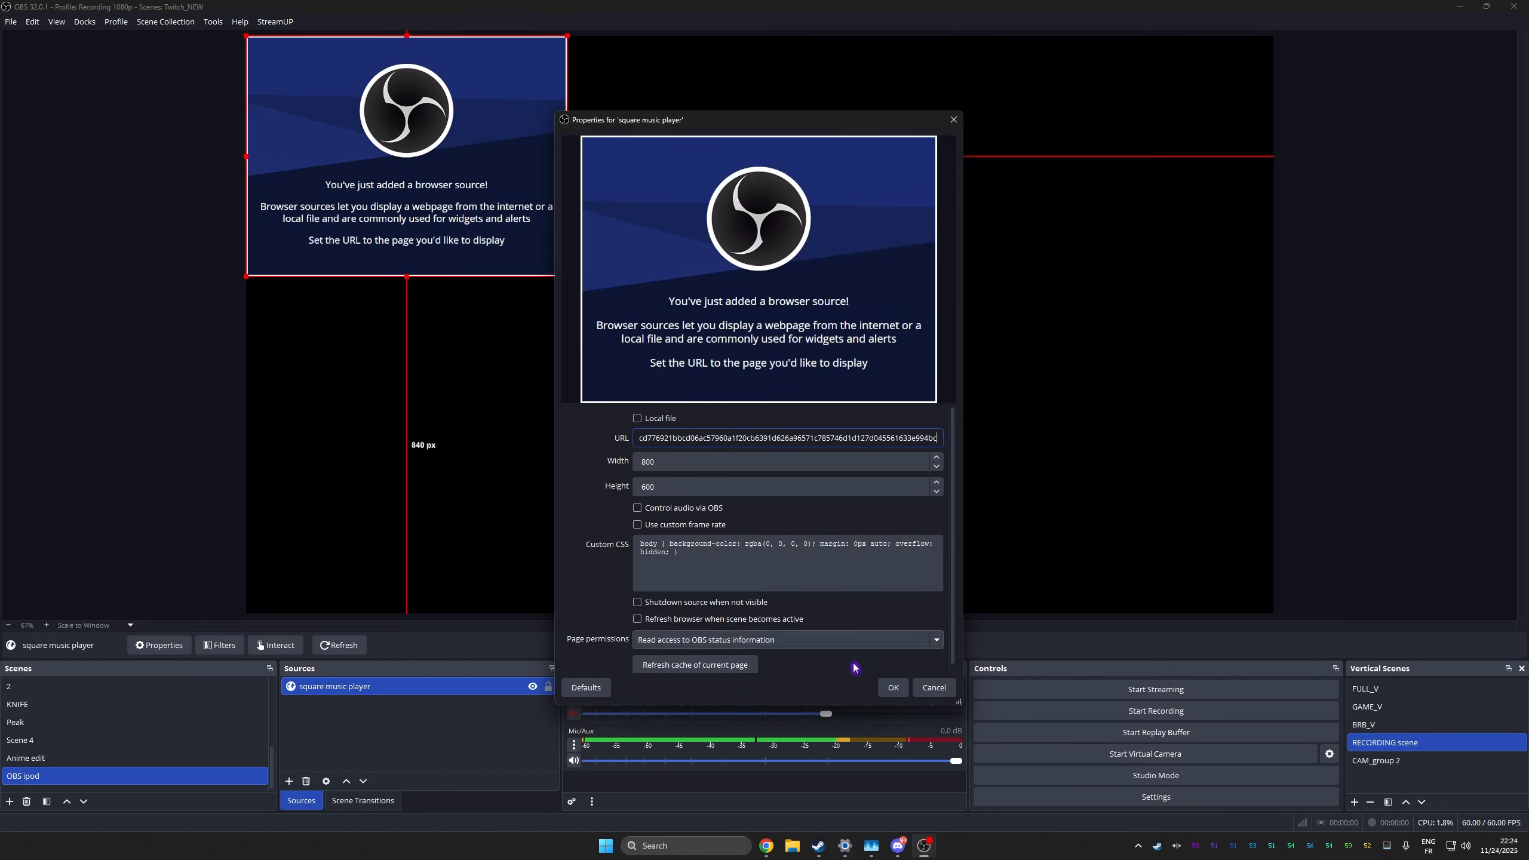
pyautogui.click(893, 688)
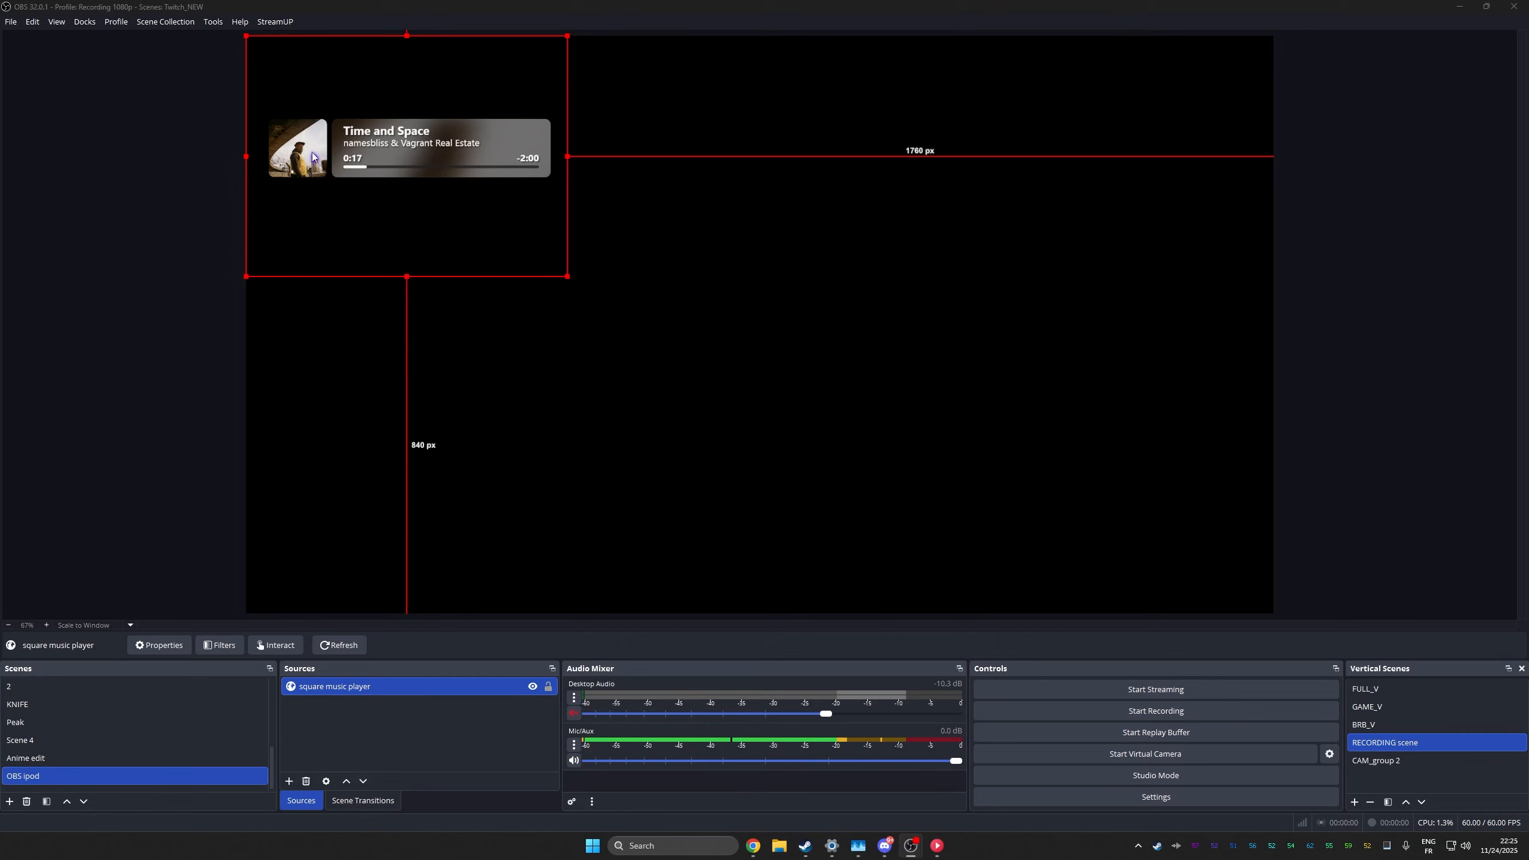
# Move the music widget near the canvas centre and add a media source named "disctraction background" beneath it.
pyautogui.moveTo(355, 155); pyautogui.dragTo(710, 337)
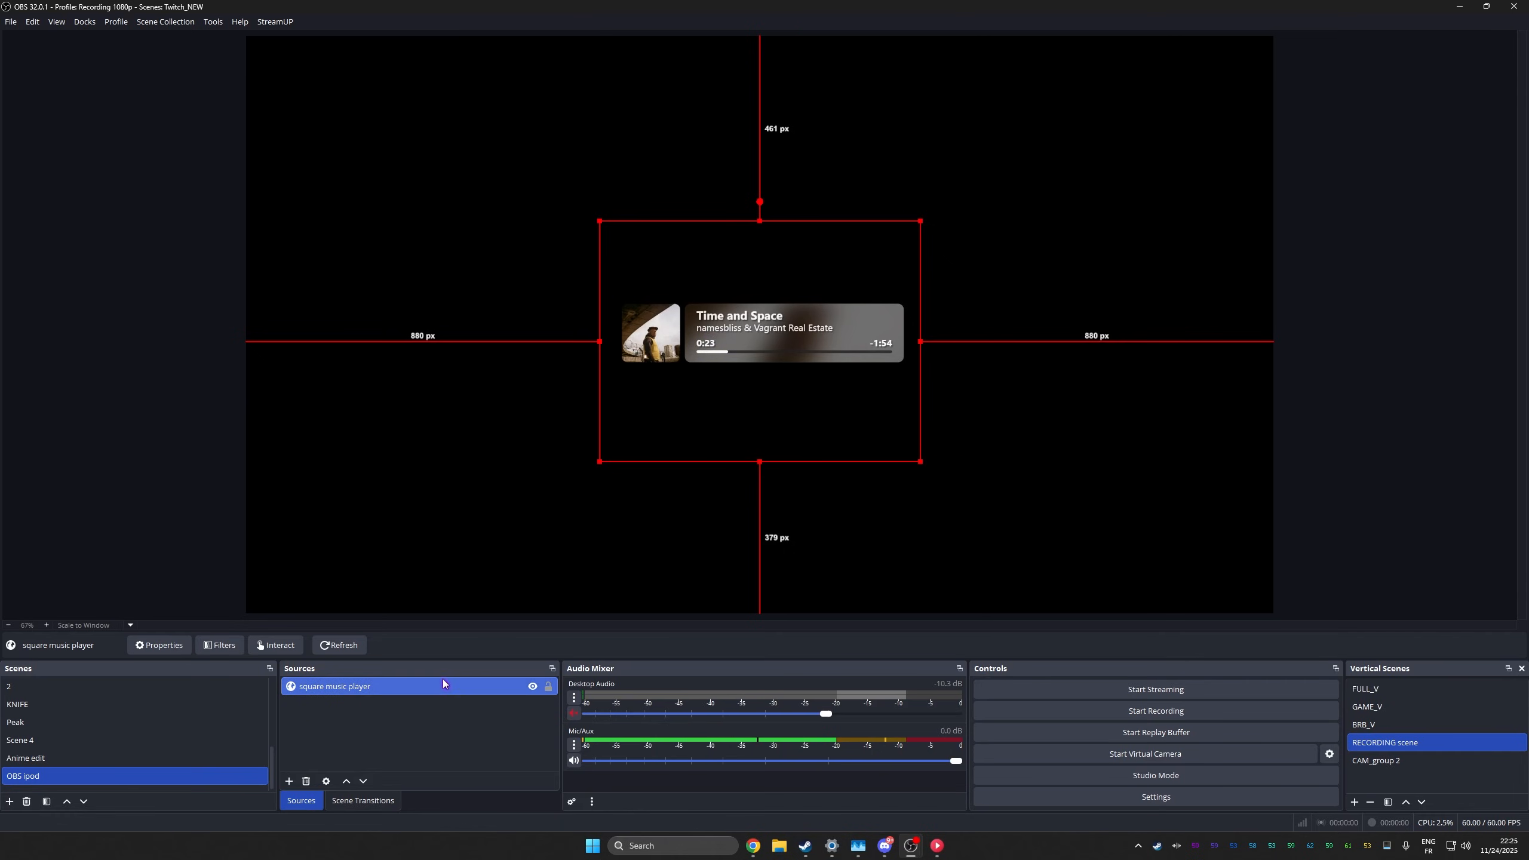
pyautogui.click(297, 730)
pyautogui.click(289, 782)
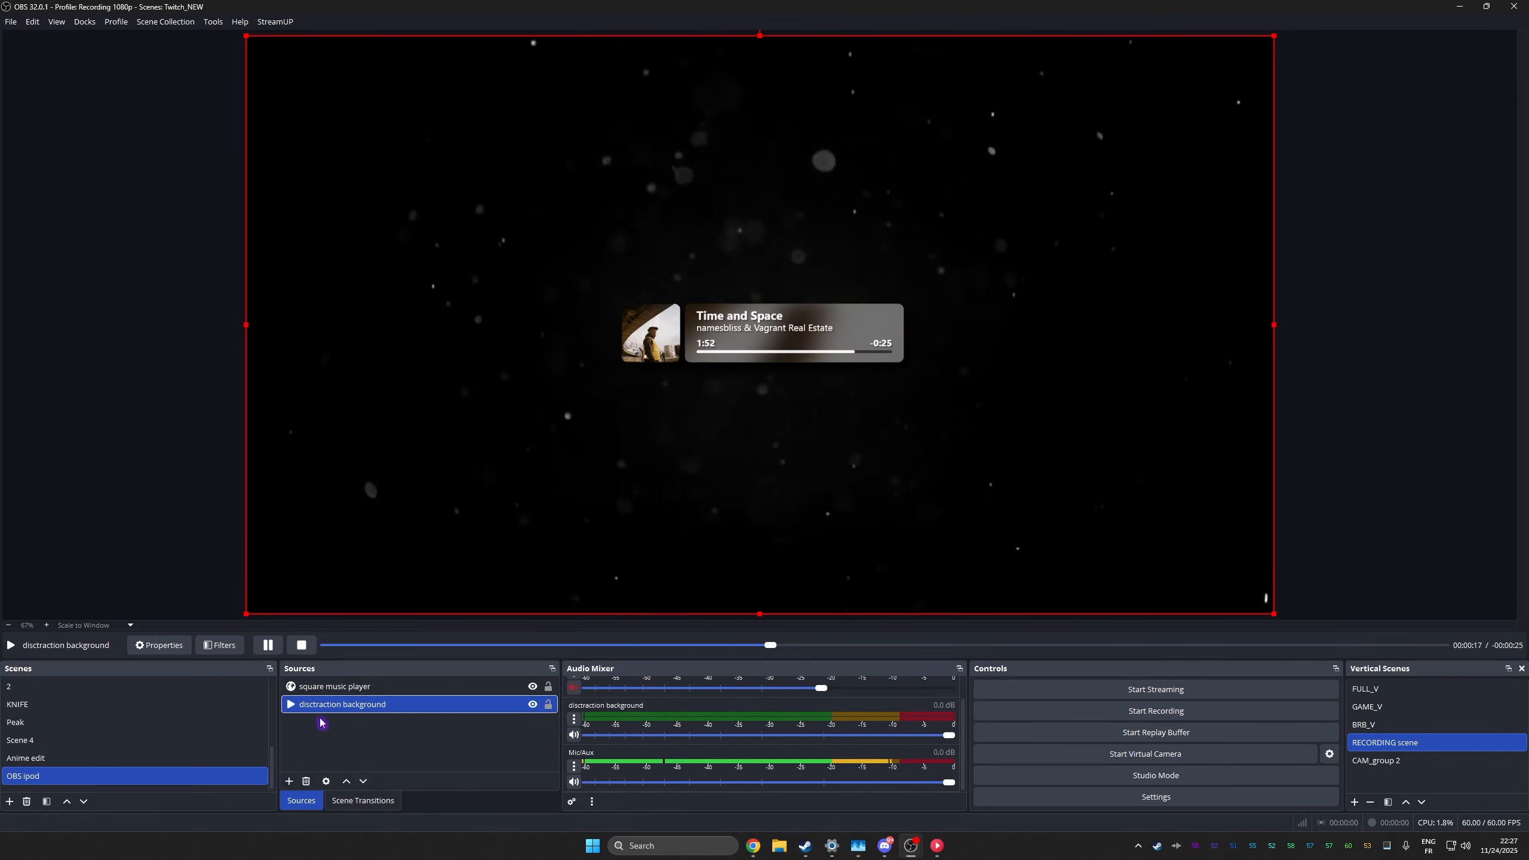
# Copy the entire custom CSS from the music player browser source in Scene 4.
pyautogui.click(36, 739)
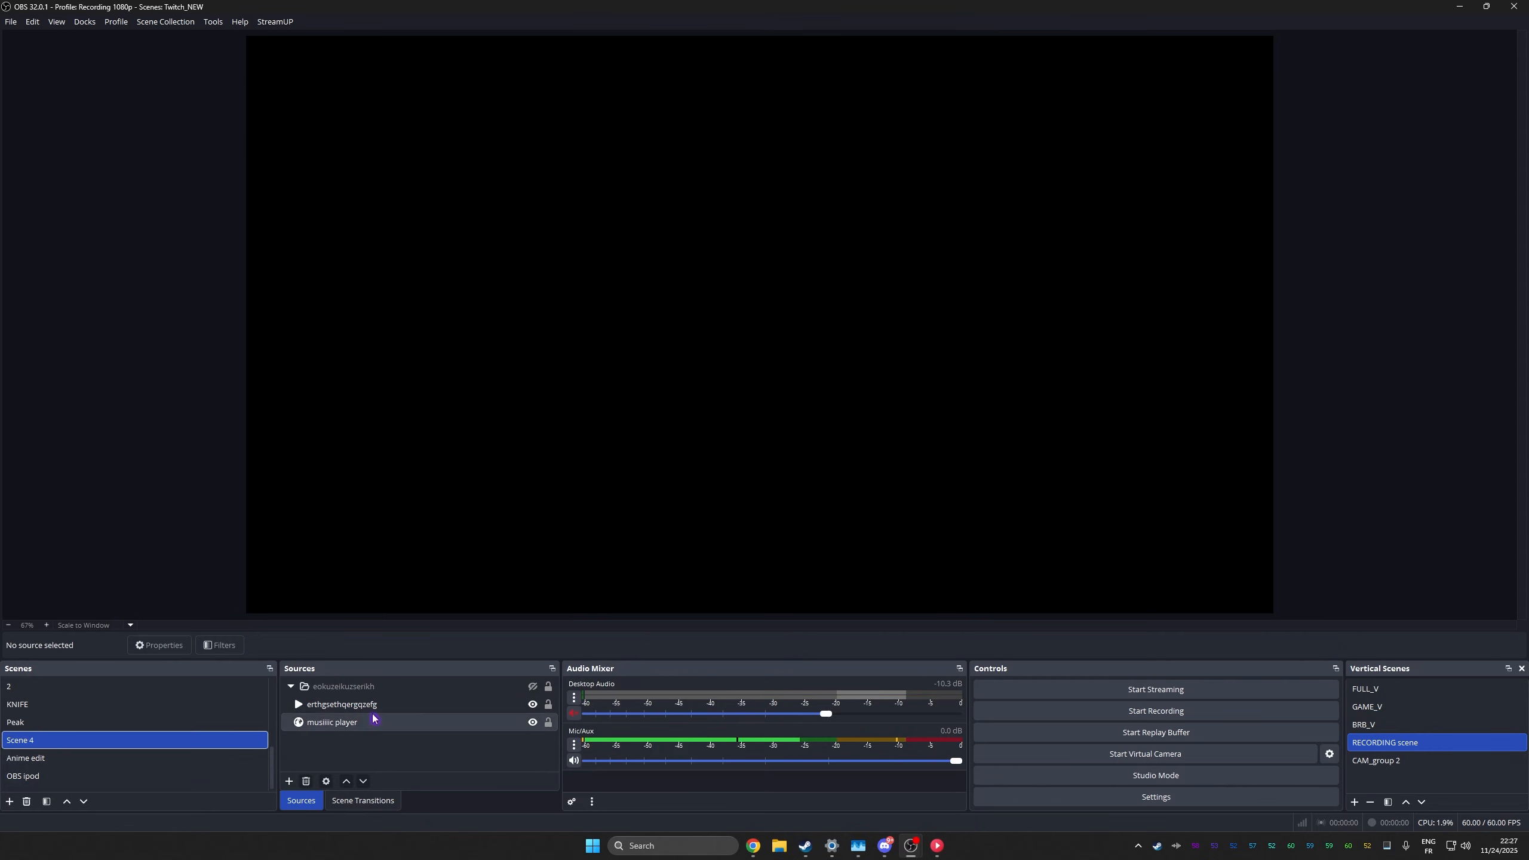
pyautogui.doubleClick(335, 723)
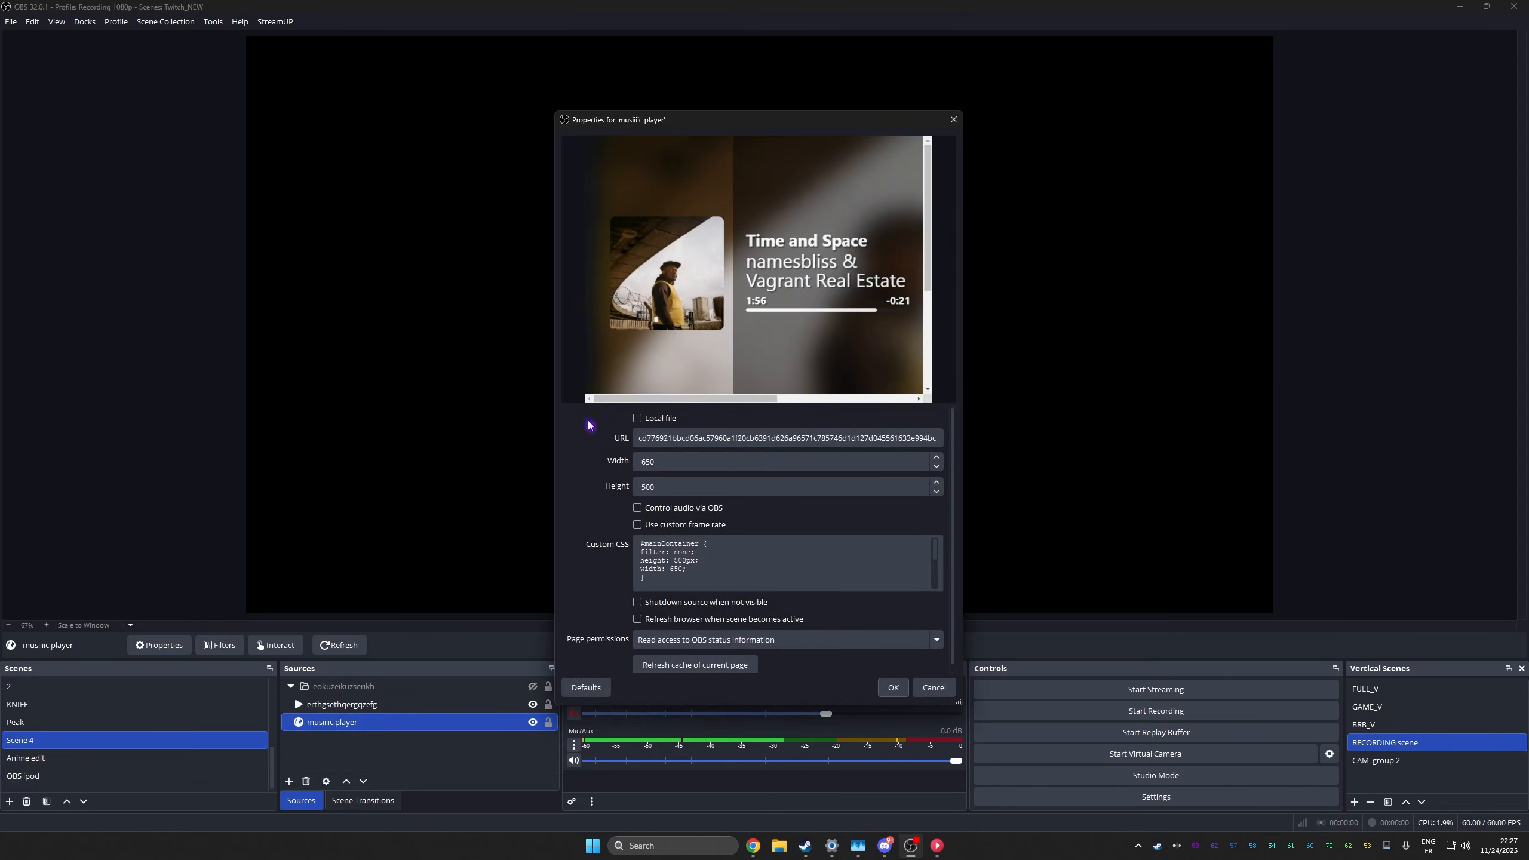
pyautogui.click(711, 555)
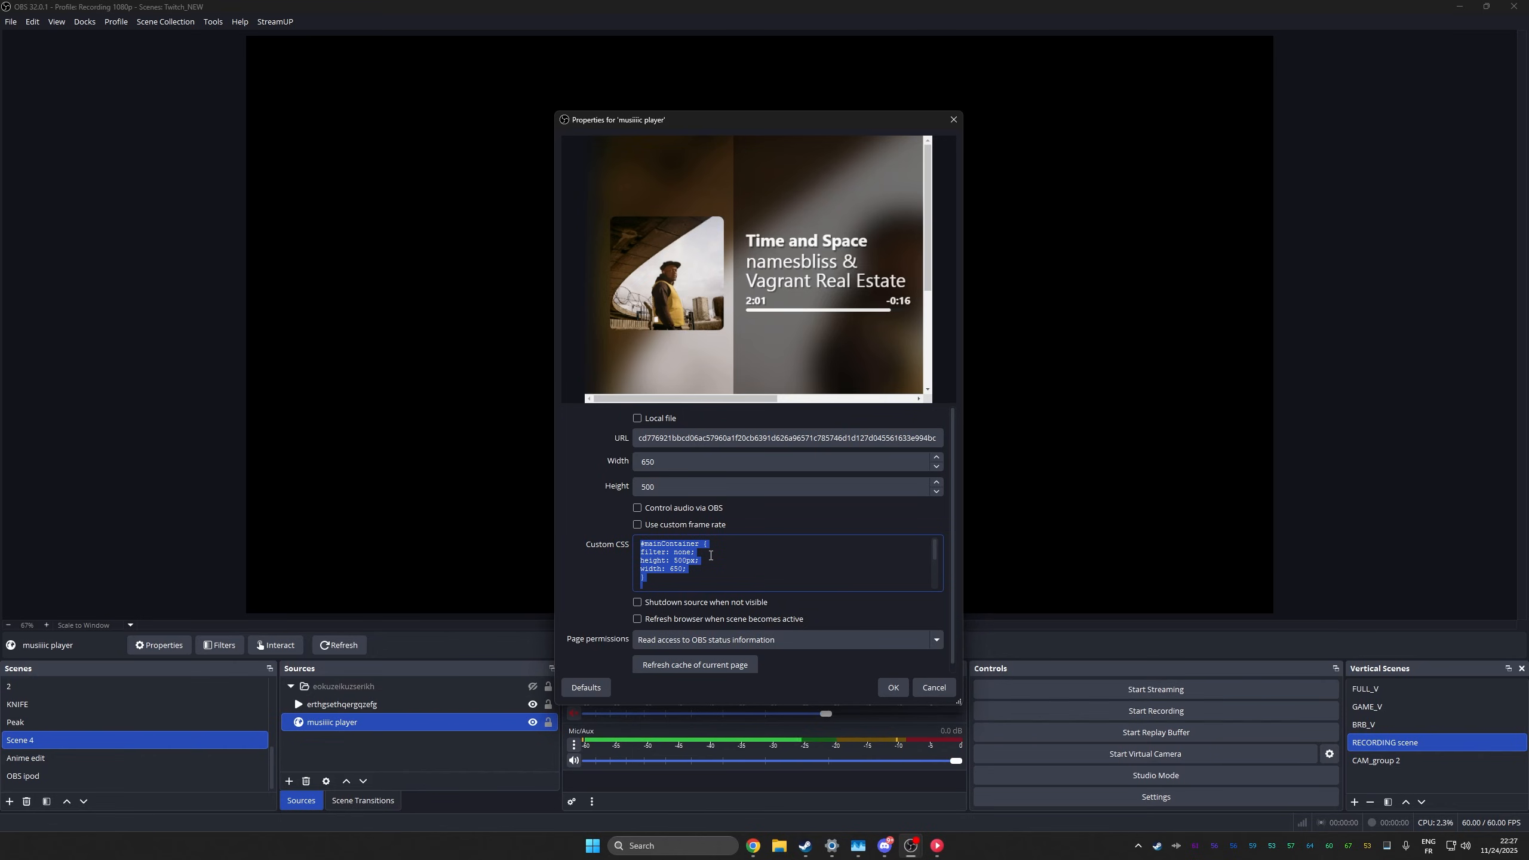
pyautogui.click(934, 687)
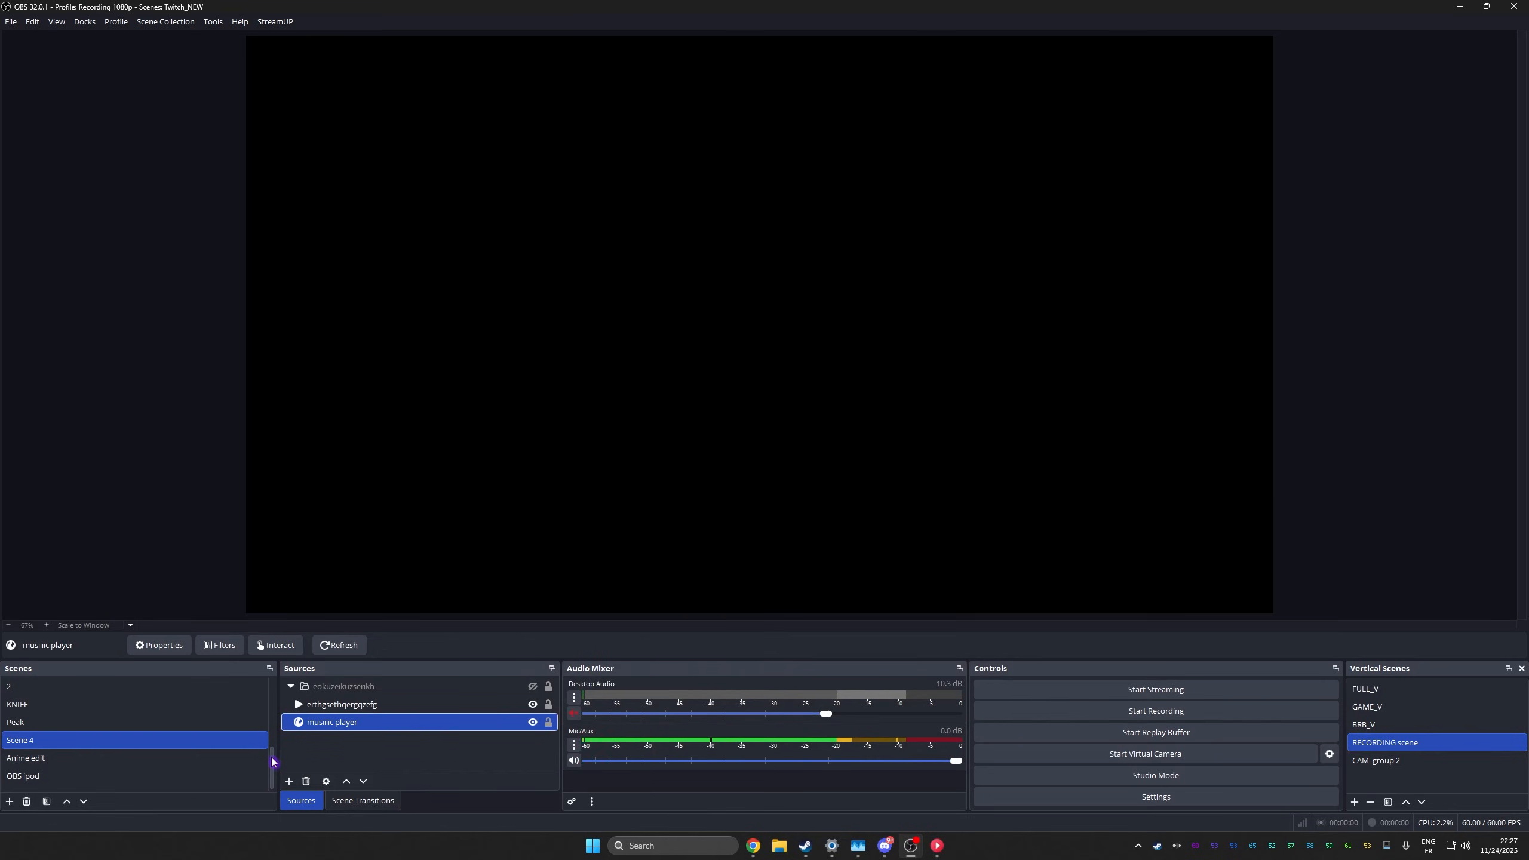
# Replace the custom CSS of the square music player source in the OBS ipod scene with the copied code.
pyautogui.click(65, 782)
pyautogui.doubleClick(371, 687)
pyautogui.click(698, 552)
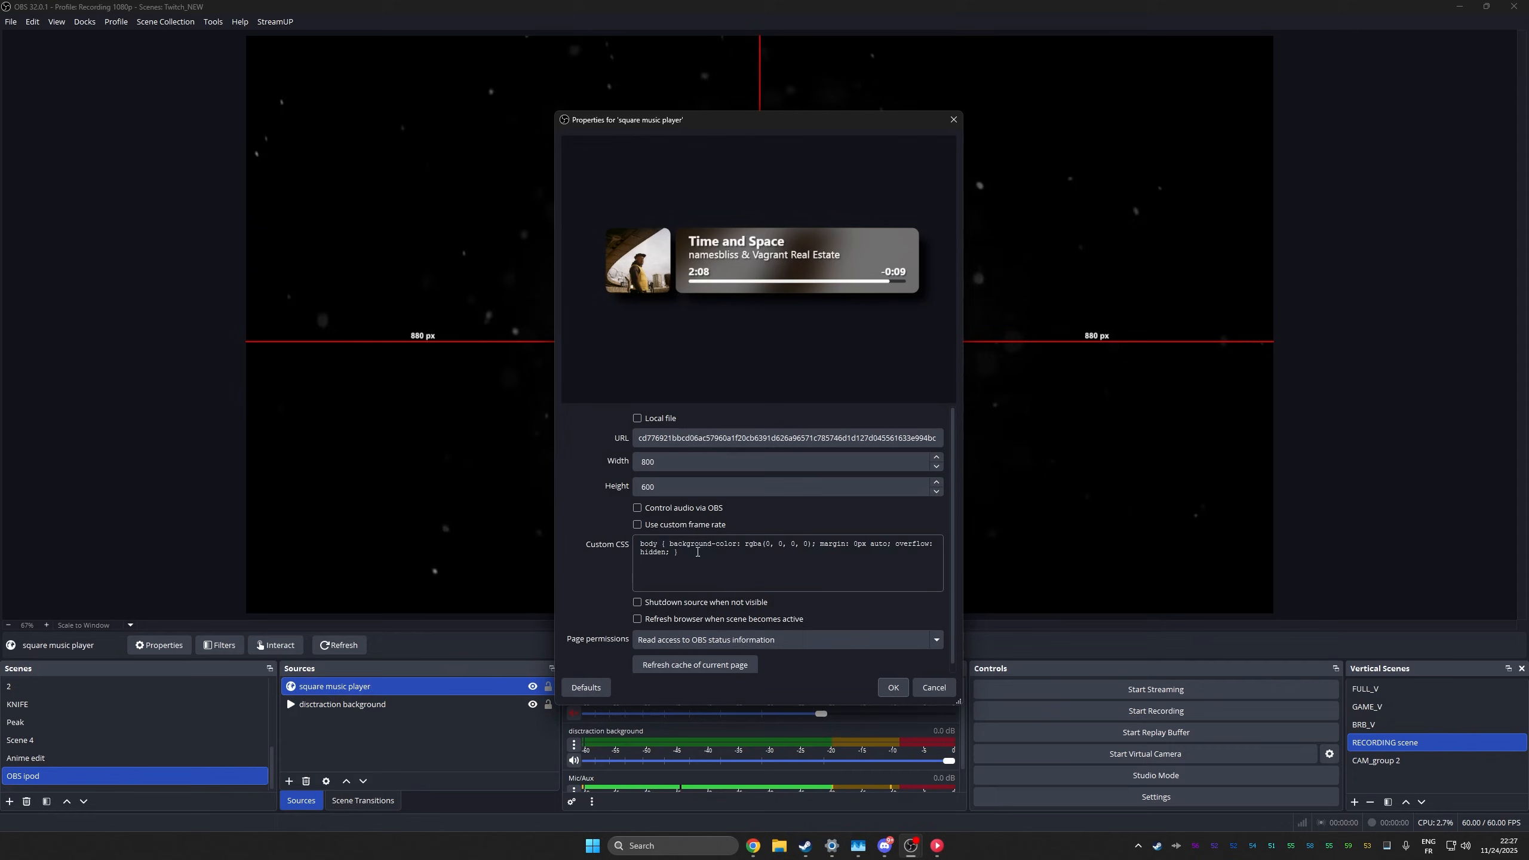
pyautogui.hotkey('ctrl', 'v')
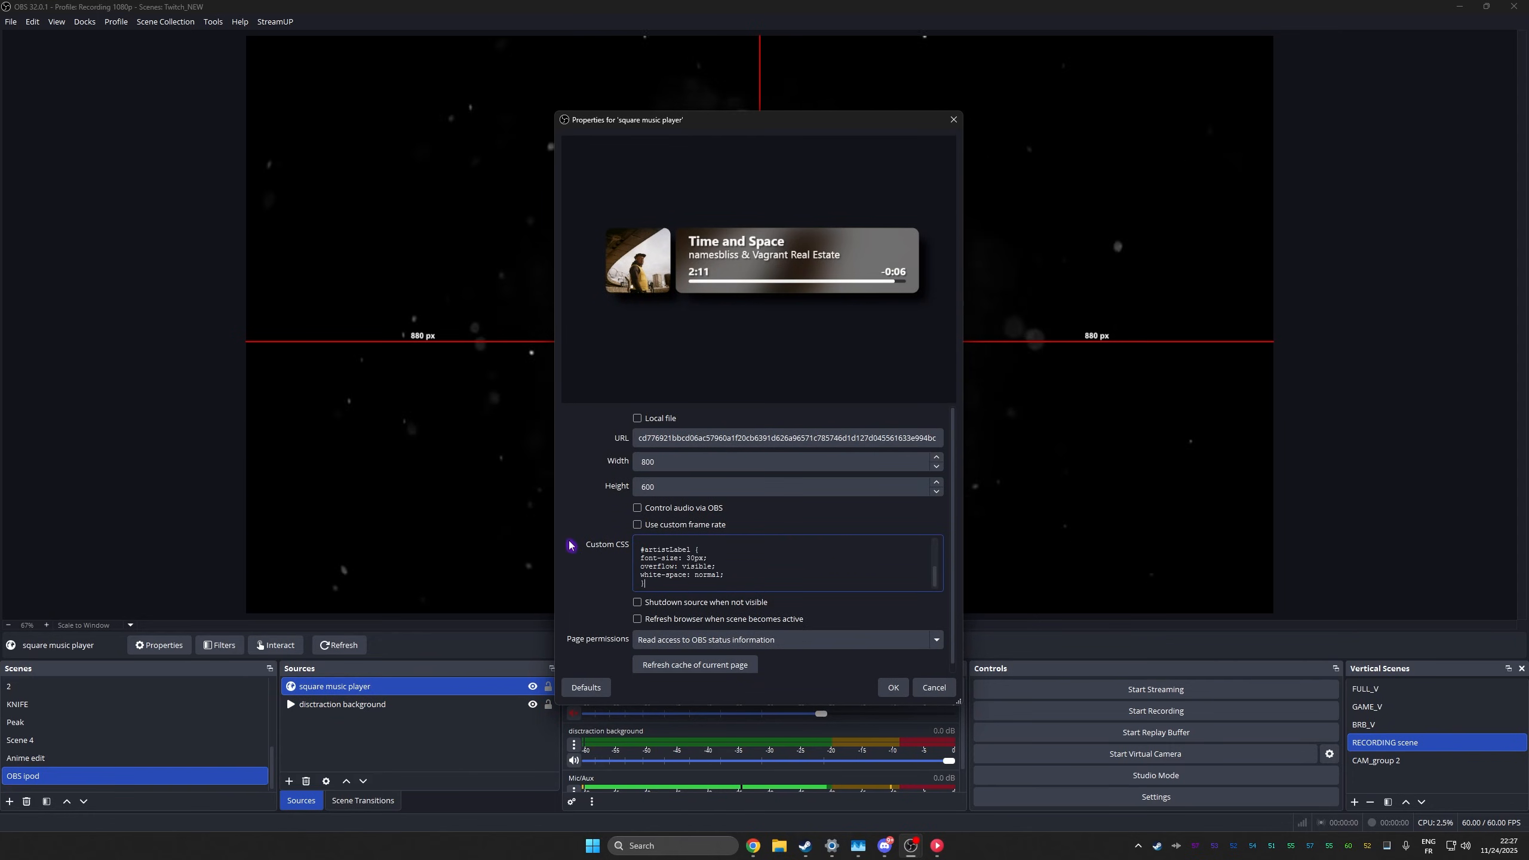
pyautogui.click(893, 687)
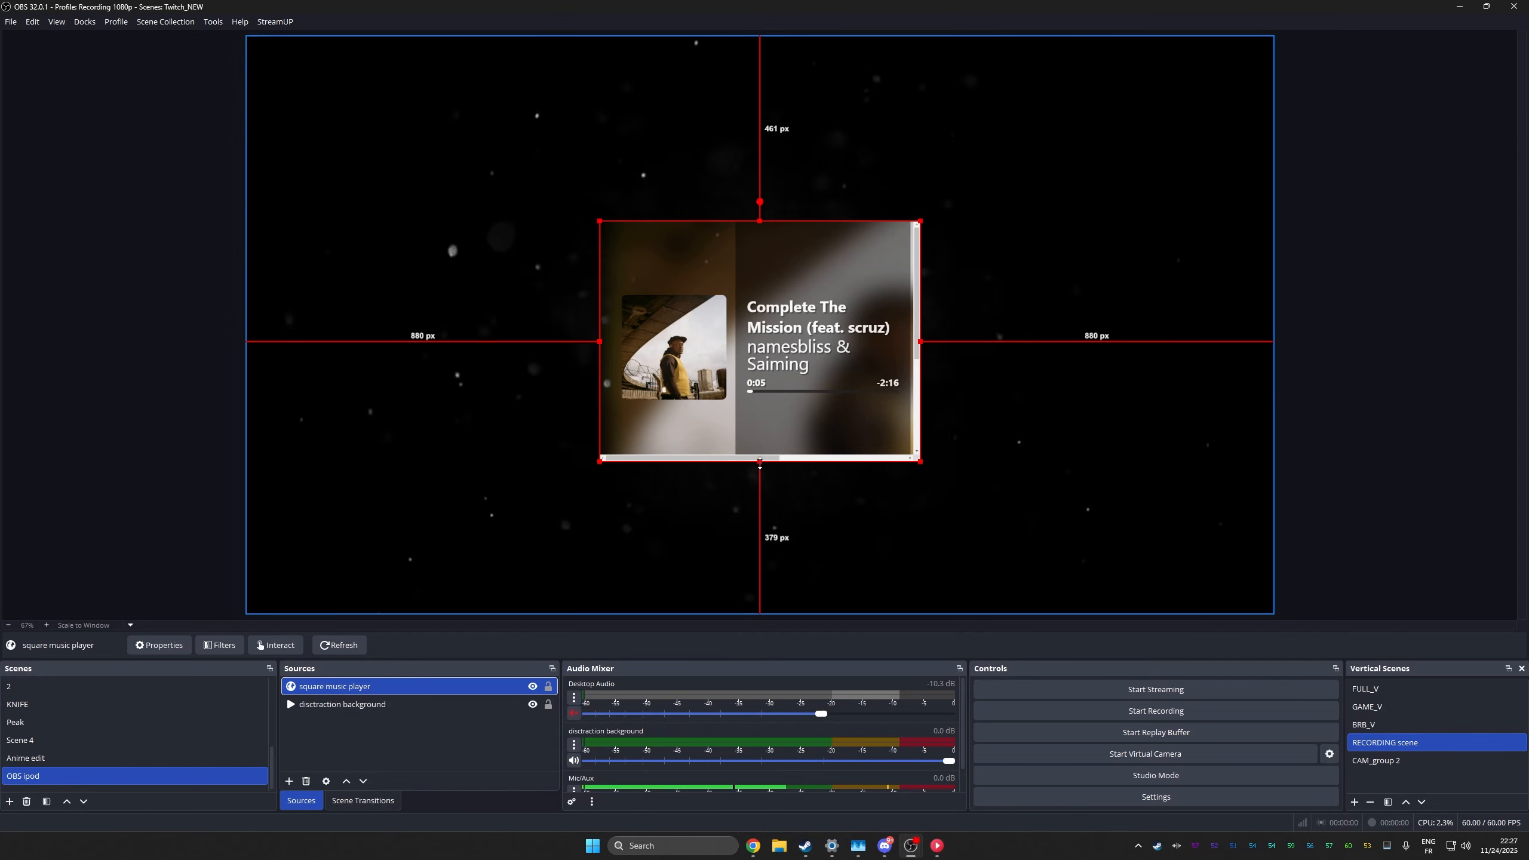
# Crop the bottom and right edges of the square music player to remove its scrollbars.
pyautogui.moveTo(760, 464); pyautogui.dragTo(760, 456)
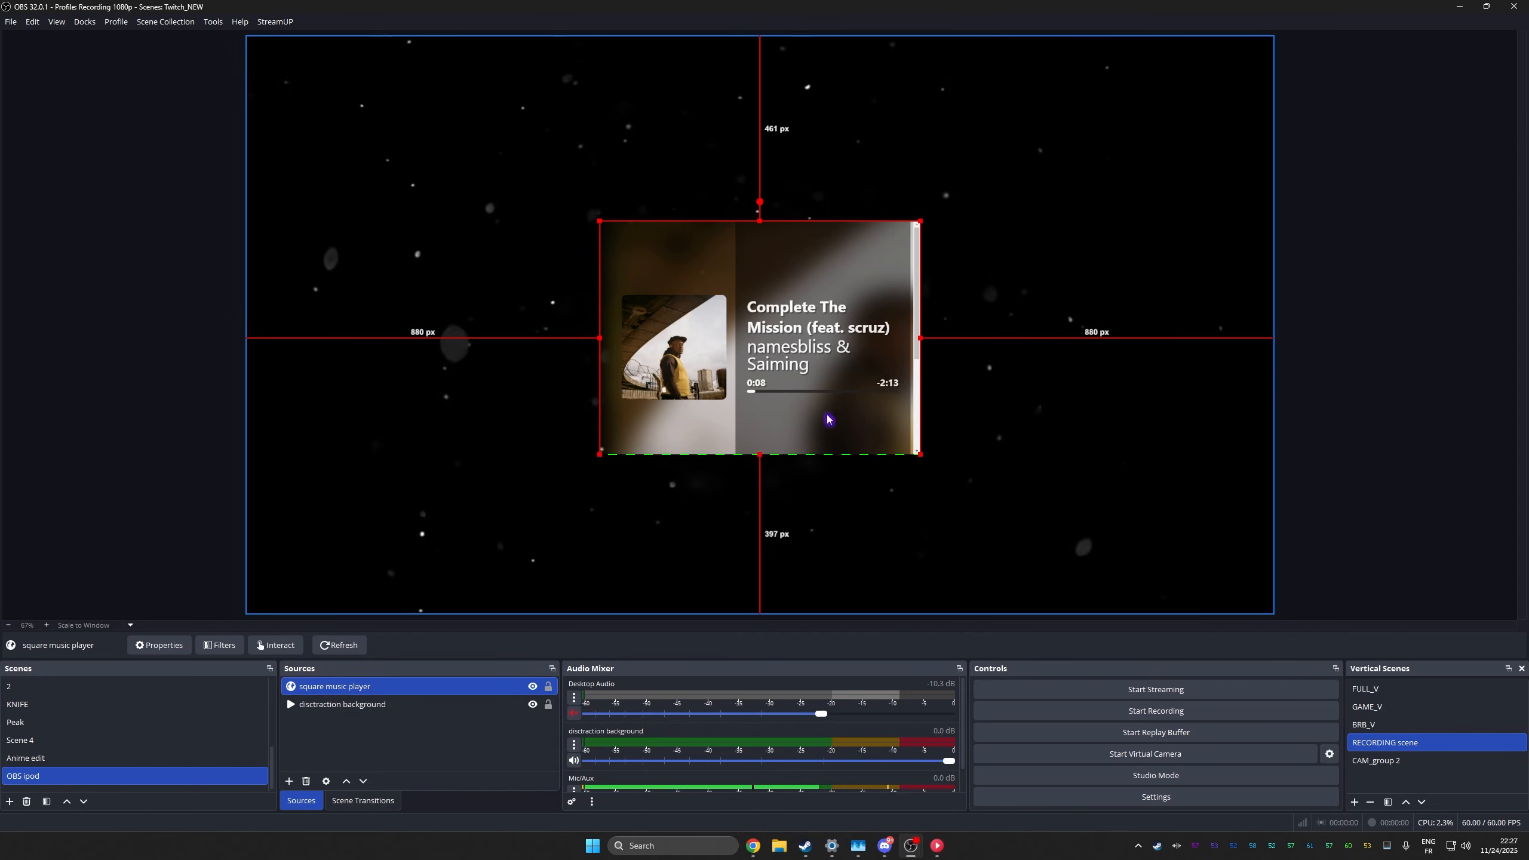
pyautogui.moveTo(911, 337); pyautogui.dragTo(909, 337)
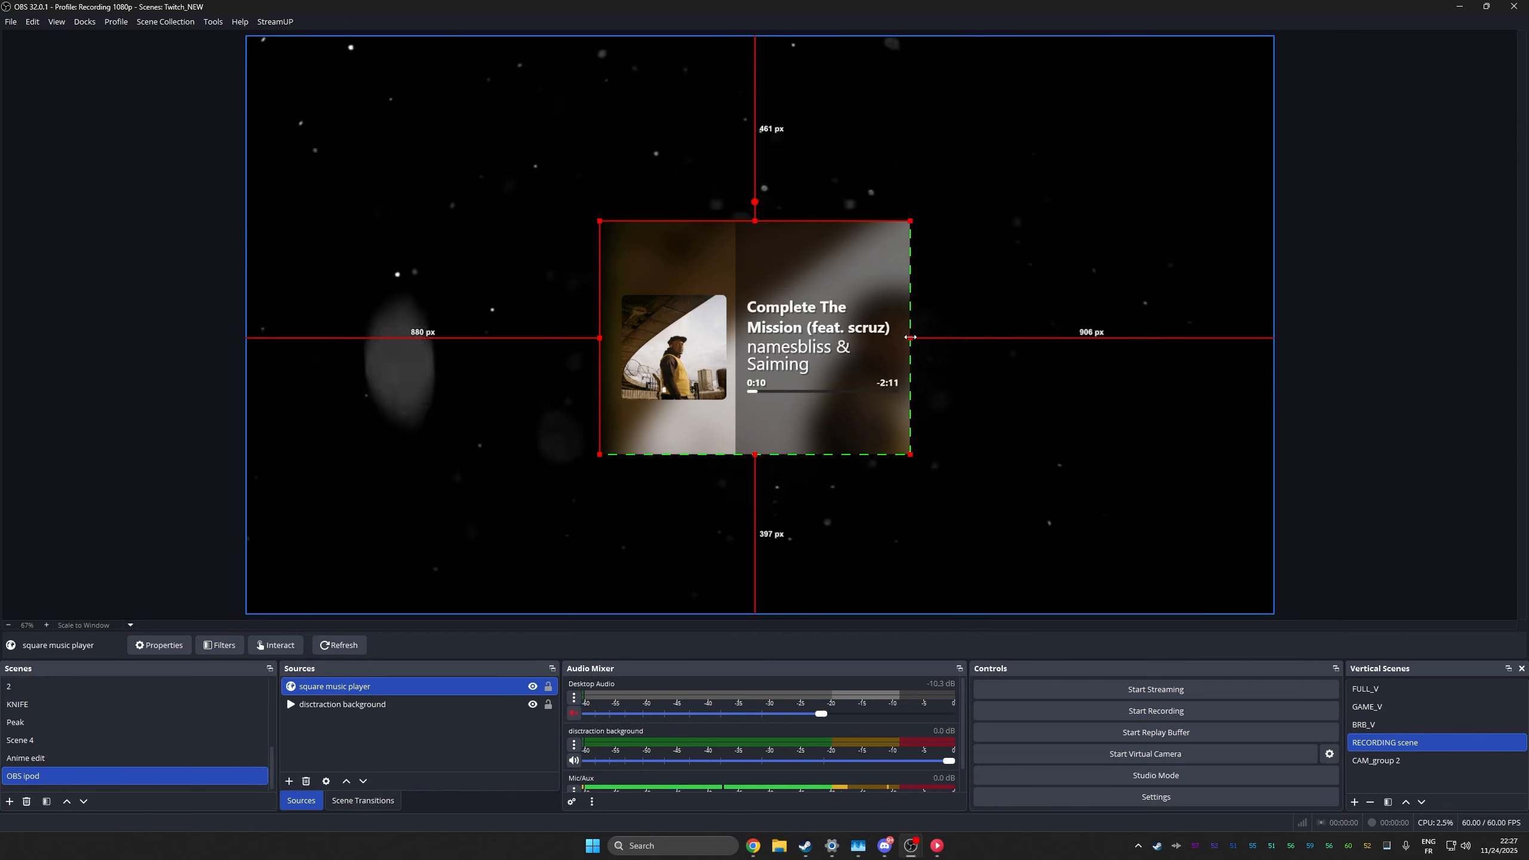
pyautogui.click(1337, 342)
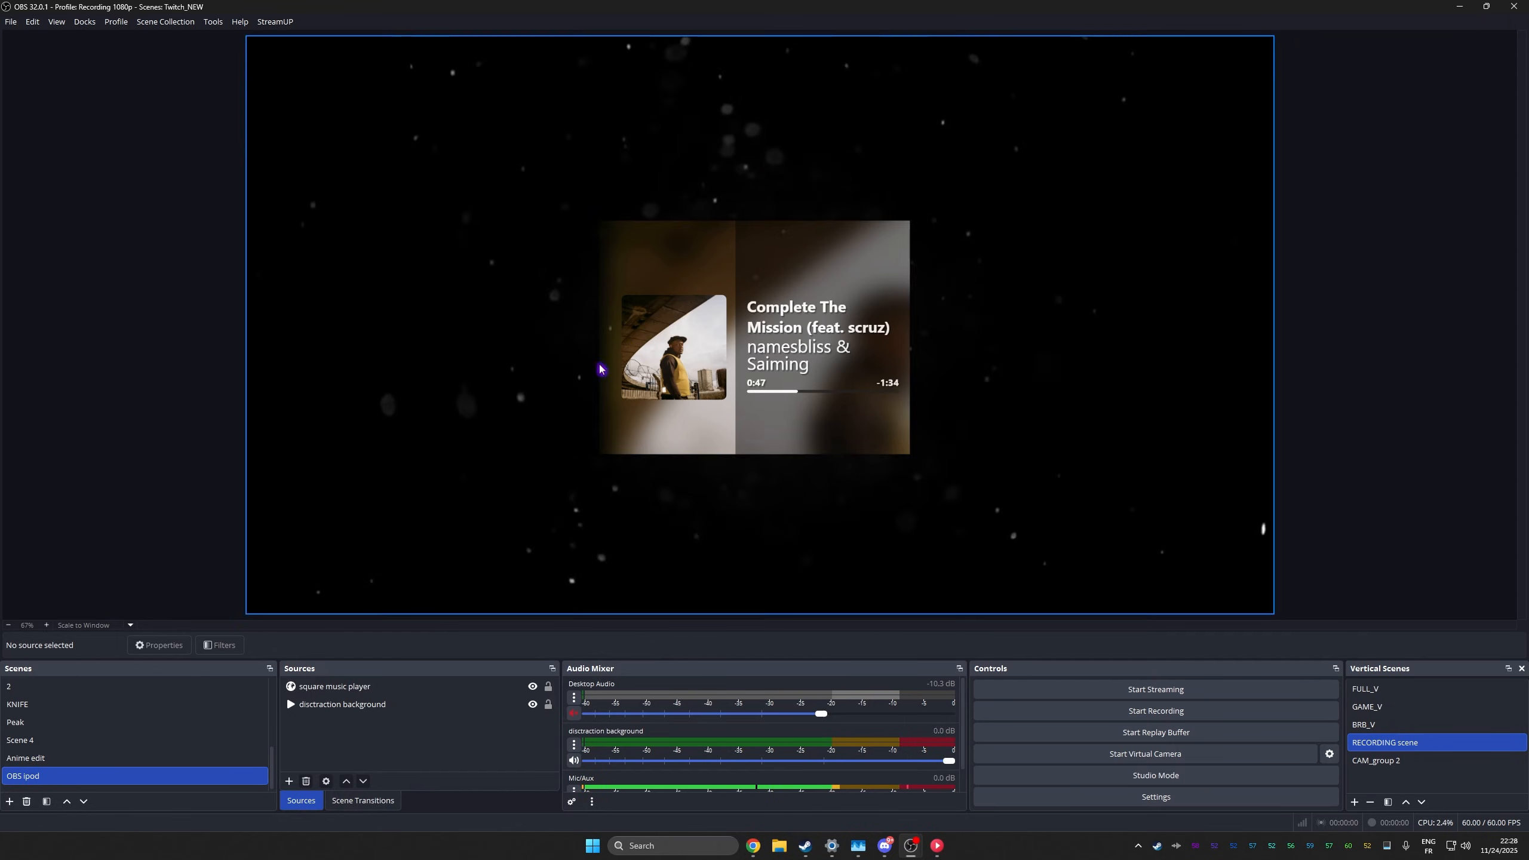
# Add a color source named "delete_mp3body" with the blue color #0055ff.
pyautogui.click(288, 781)
pyautogui.click(391, 407)
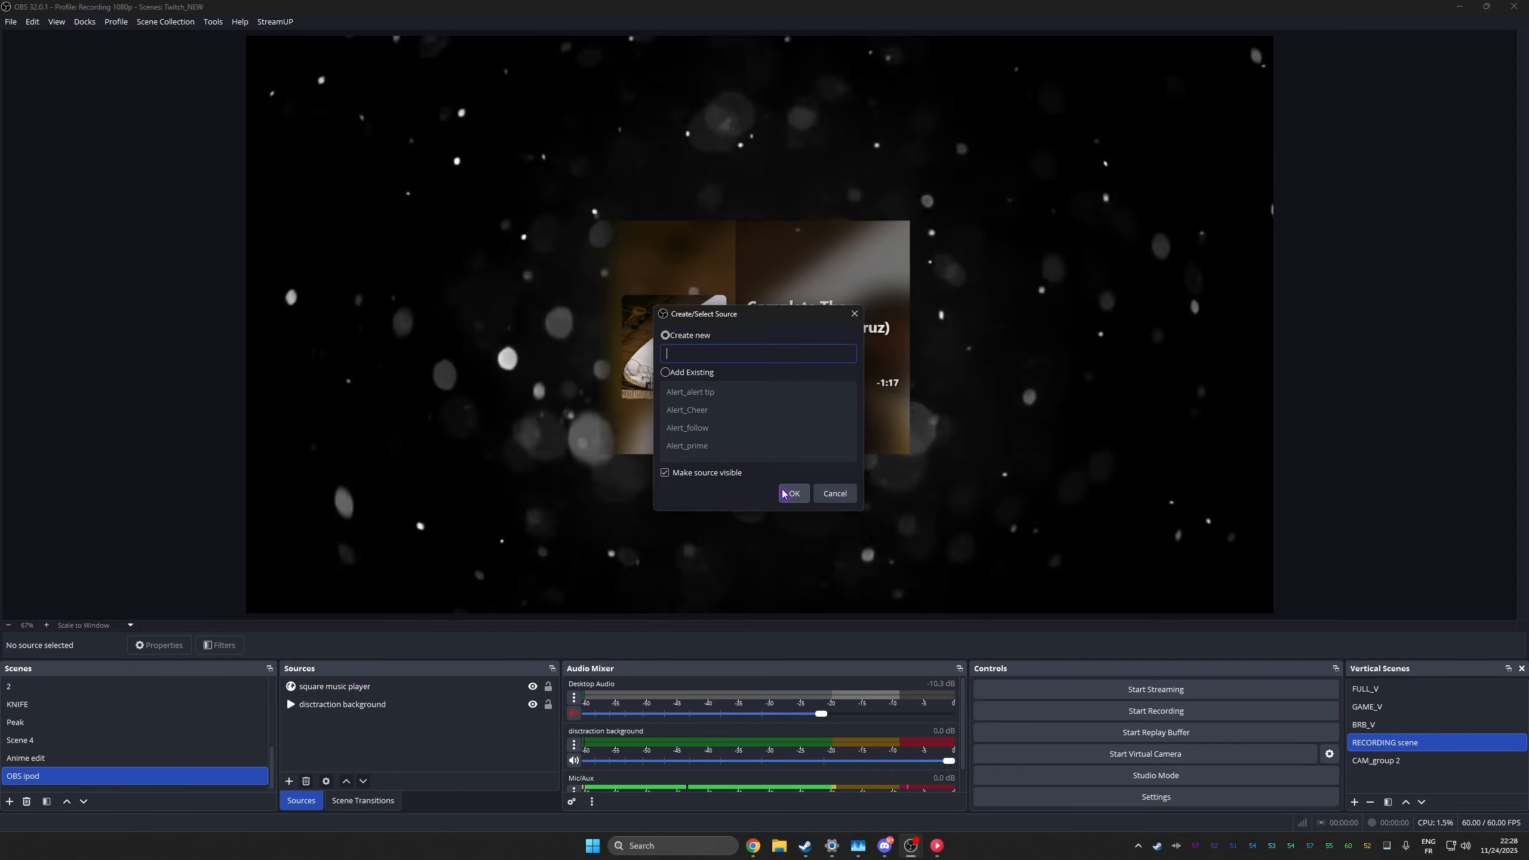
pyautogui.write('delete')
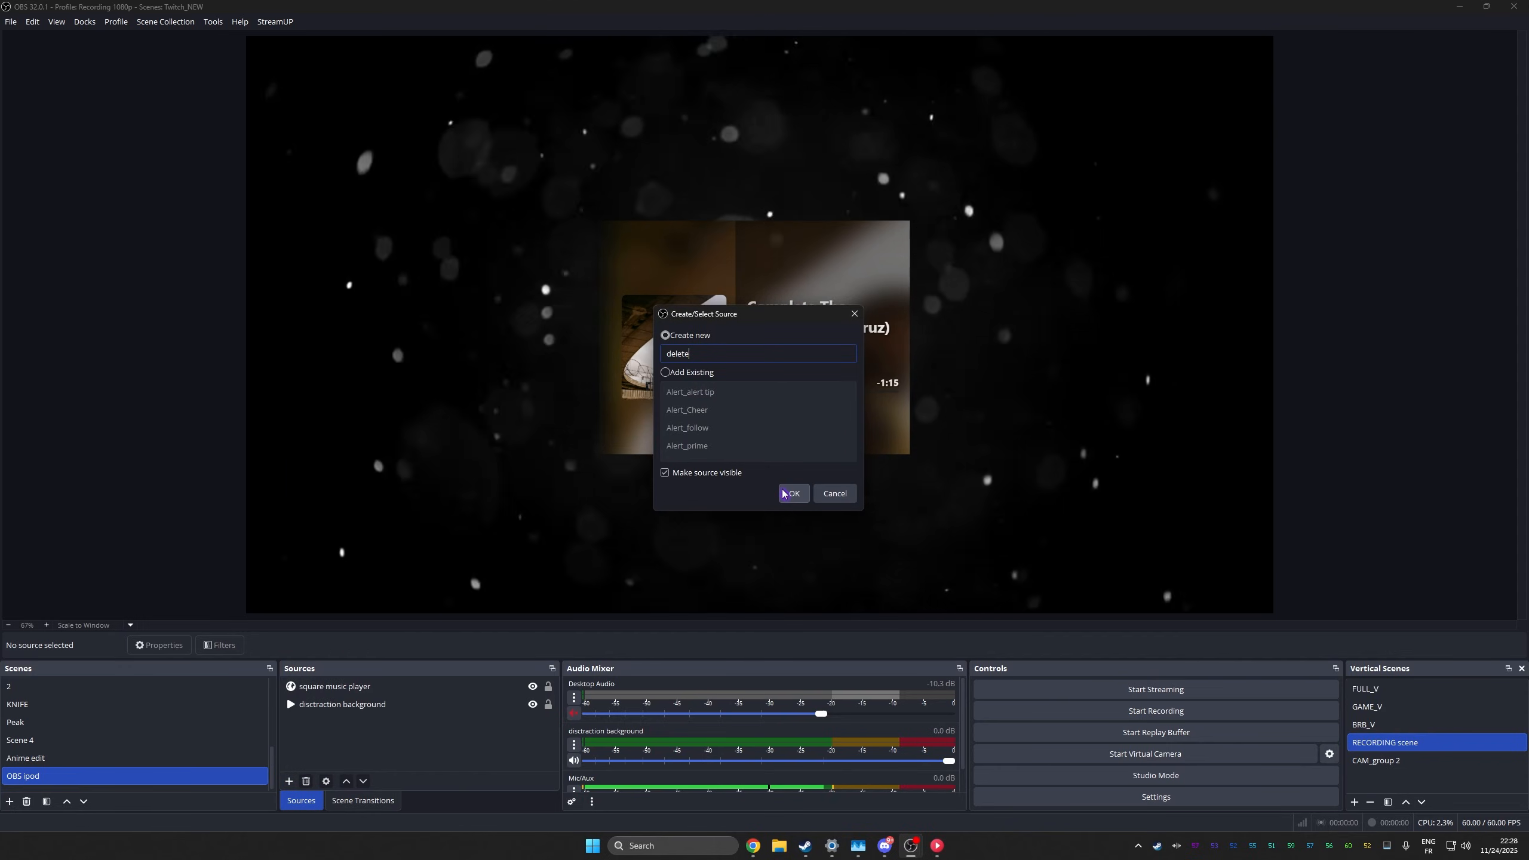
pyautogui.write('_mp')
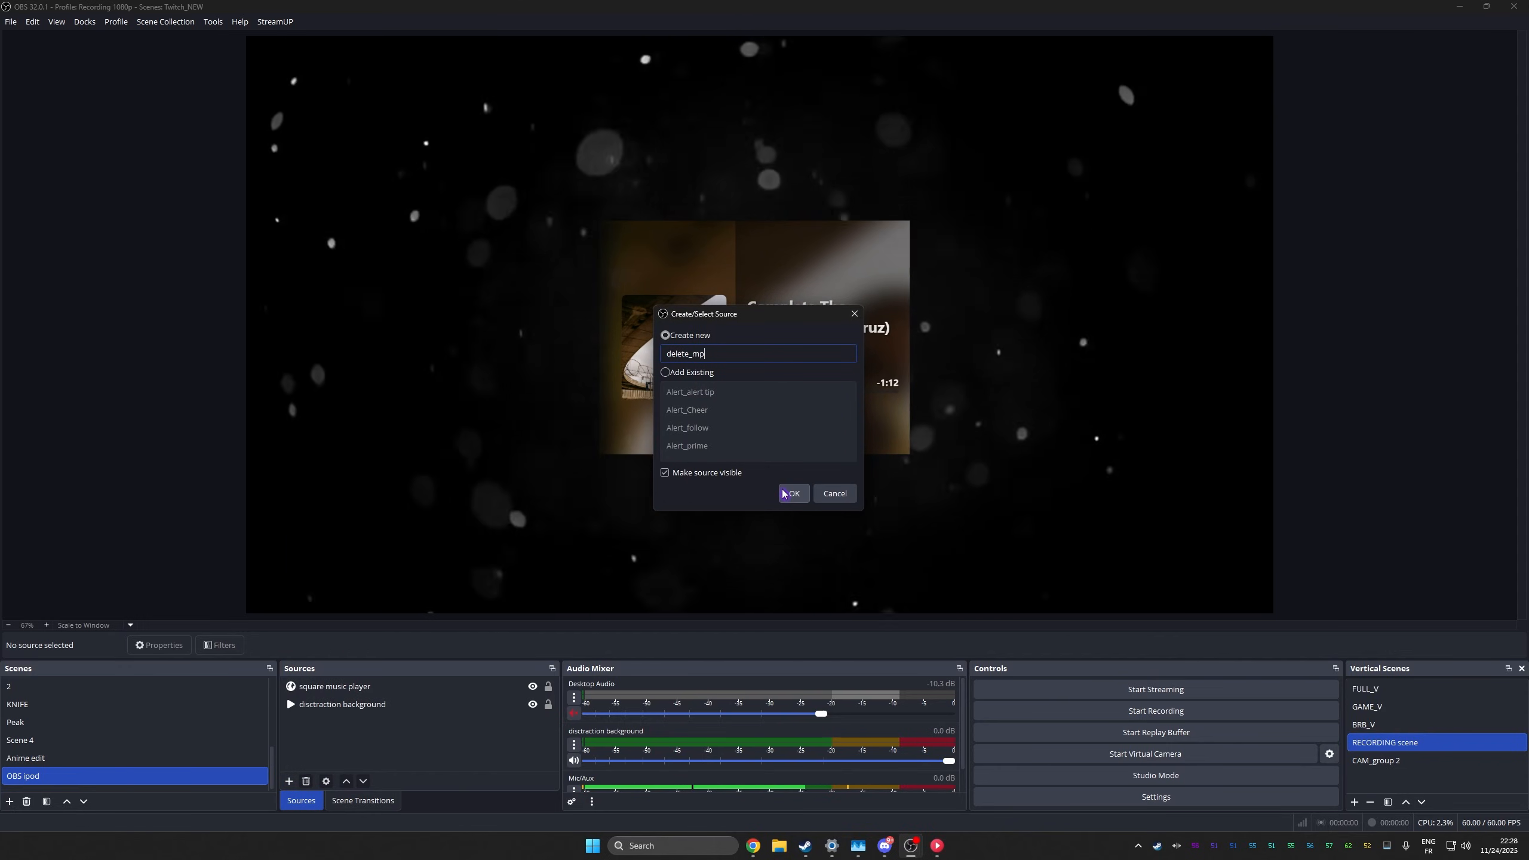
pyautogui.write('3body')
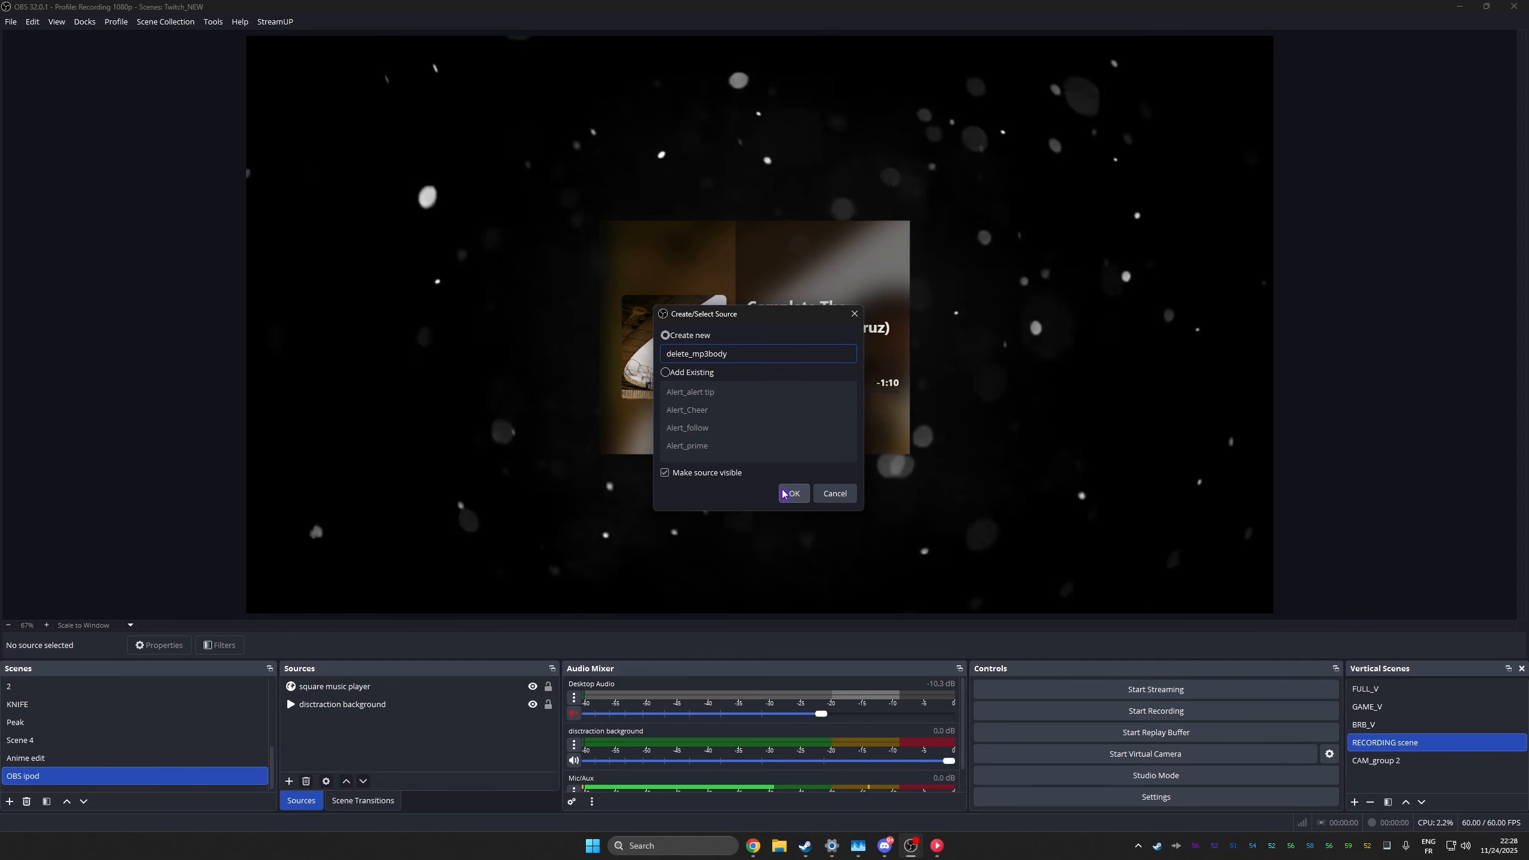
pyautogui.click(782, 493)
pyautogui.click(857, 420)
pyautogui.click(618, 317)
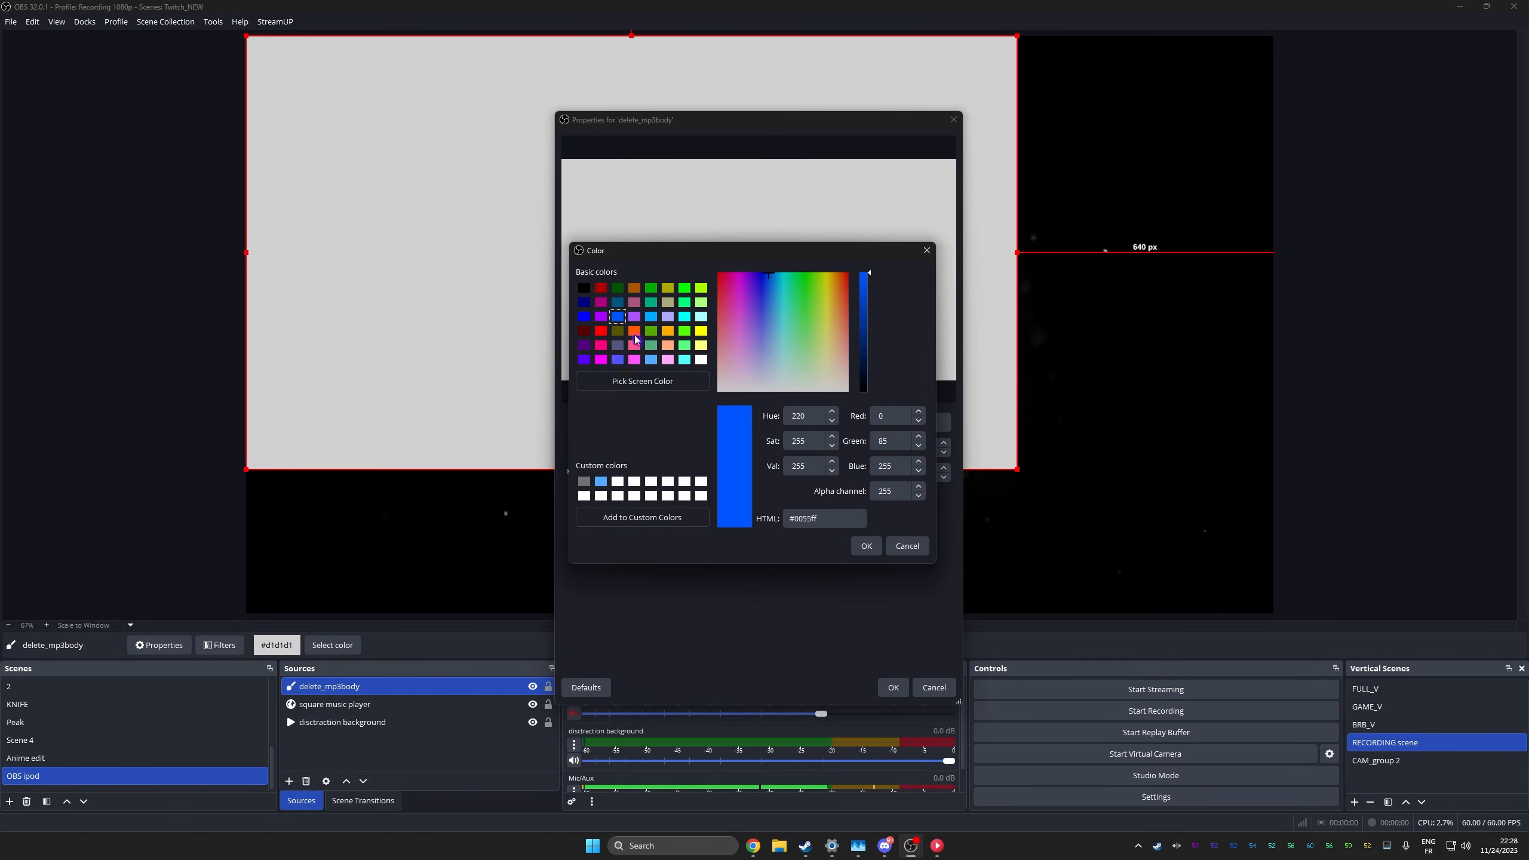
pyautogui.click(864, 546)
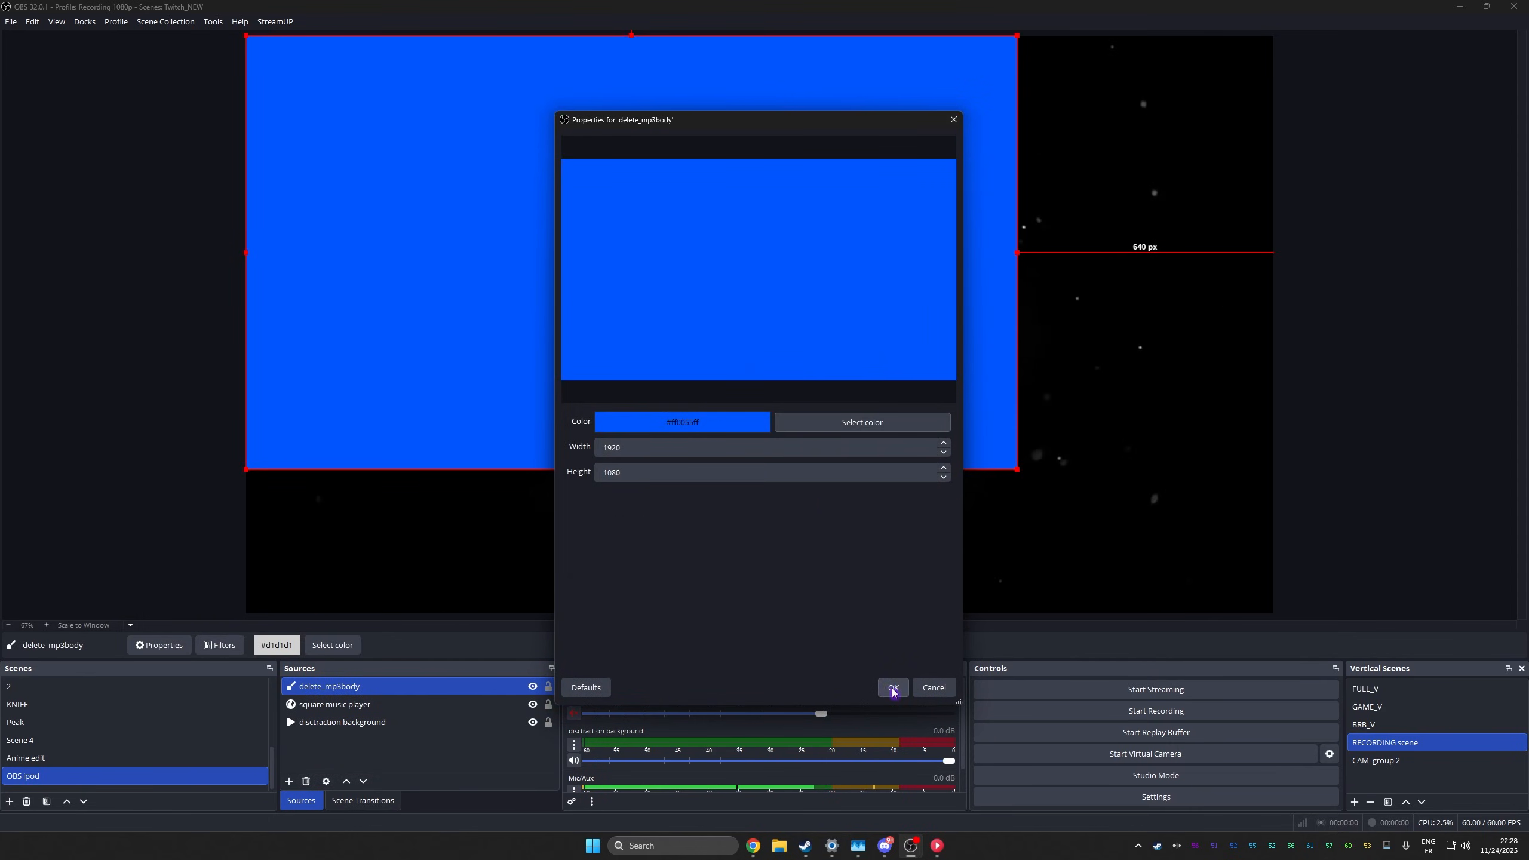
pyautogui.click(893, 688)
# Layer the blue delete_mp3body source beneath the square music player and centre it behind the widget with its width set to 1000.
pyautogui.moveTo(329, 686); pyautogui.dragTo(330, 707)
pyautogui.moveTo(392, 164); pyautogui.dragTo(586, 267)
pyautogui.doubleClick(336, 704)
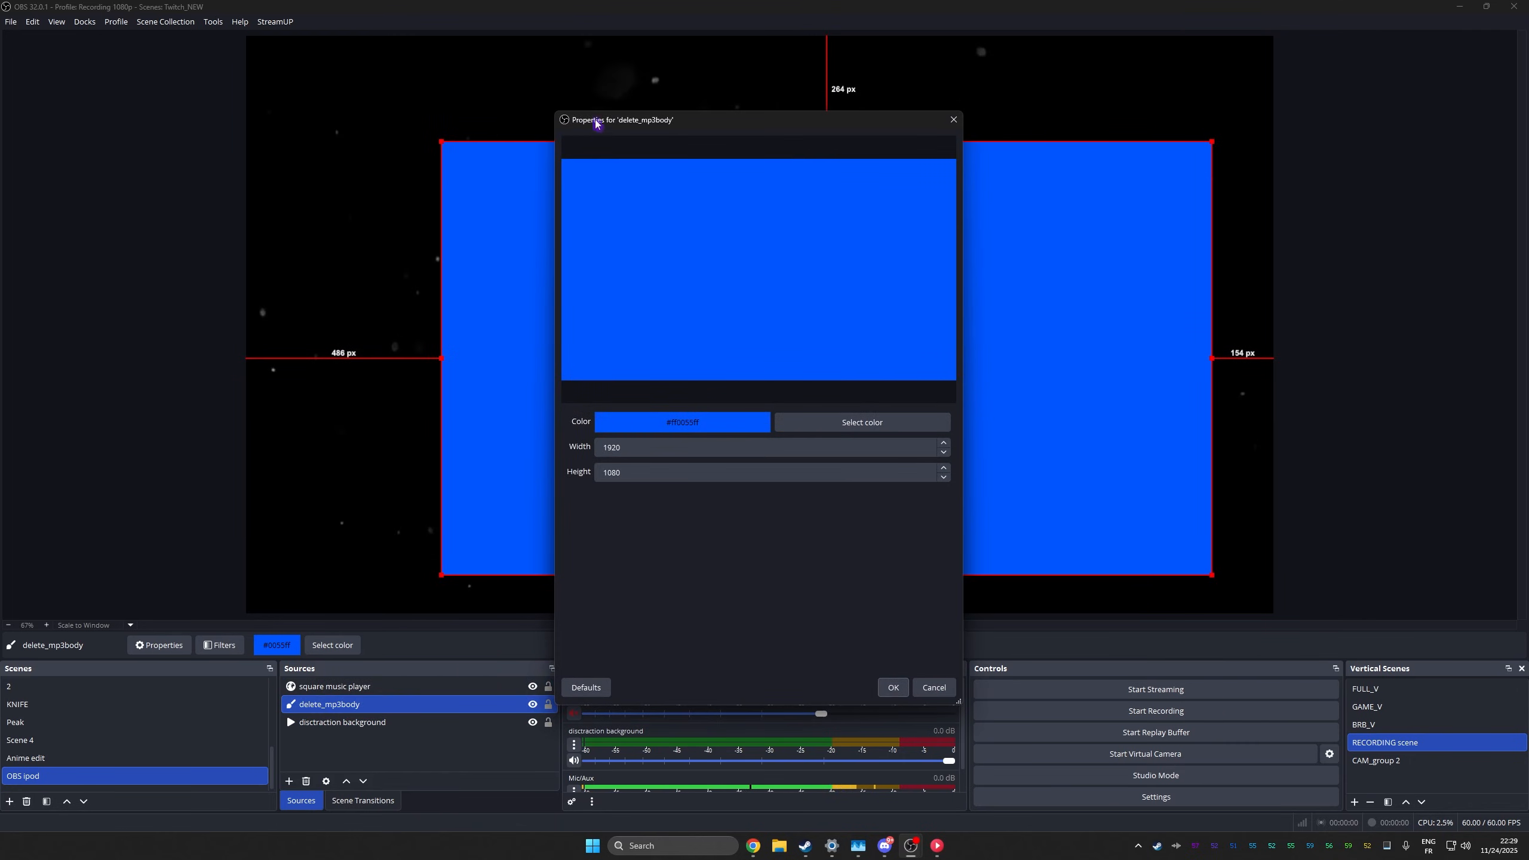
pyautogui.moveTo(675, 132); pyautogui.dragTo(1191, 142)
pyautogui.doubleClick(1109, 459)
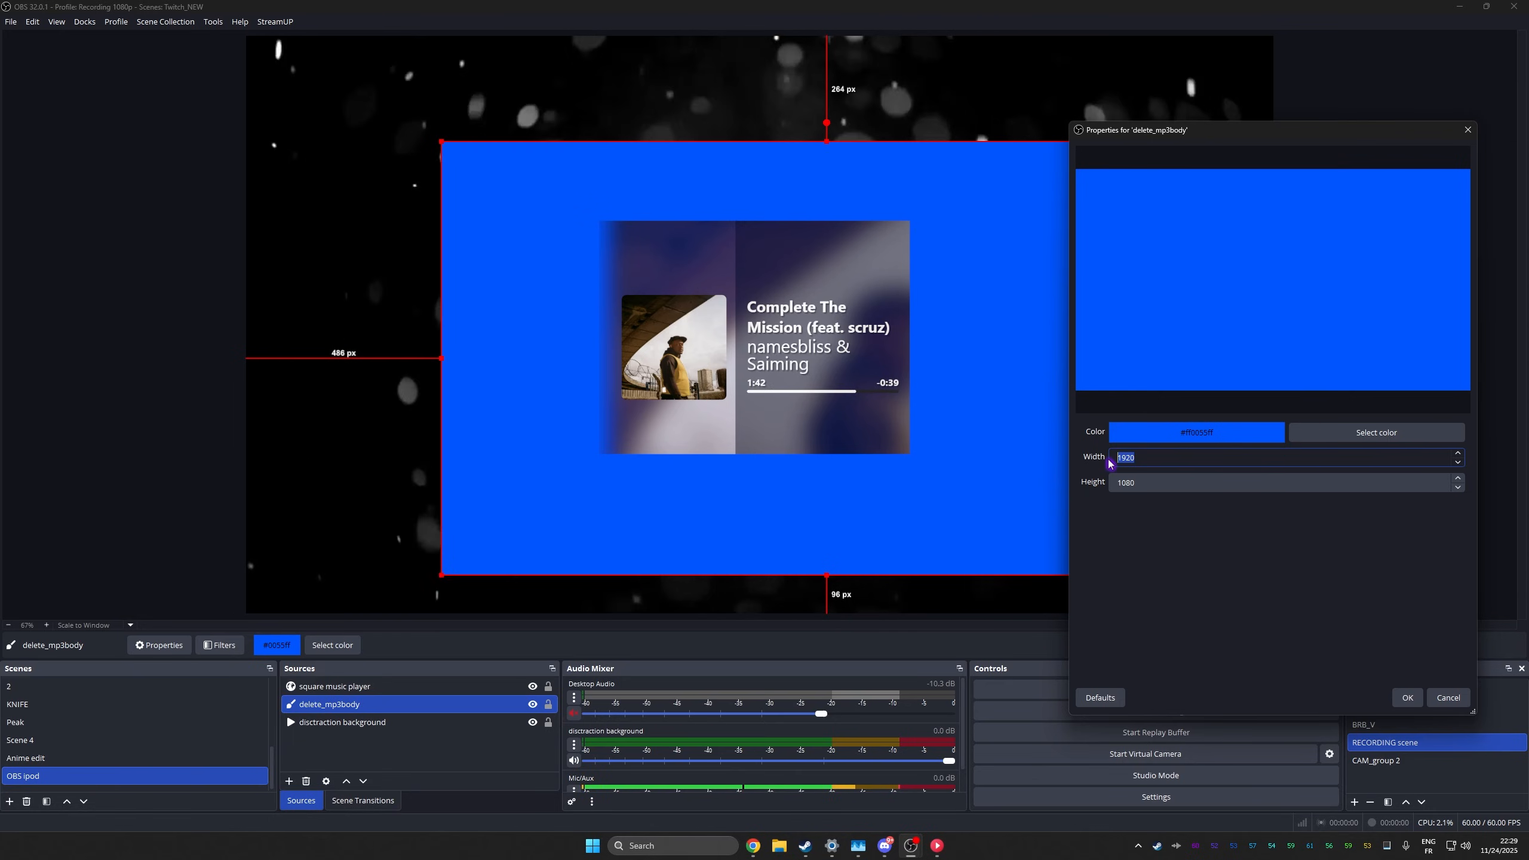
pyautogui.write('1000')
pyautogui.moveTo(556, 463); pyautogui.dragTo(641, 503)
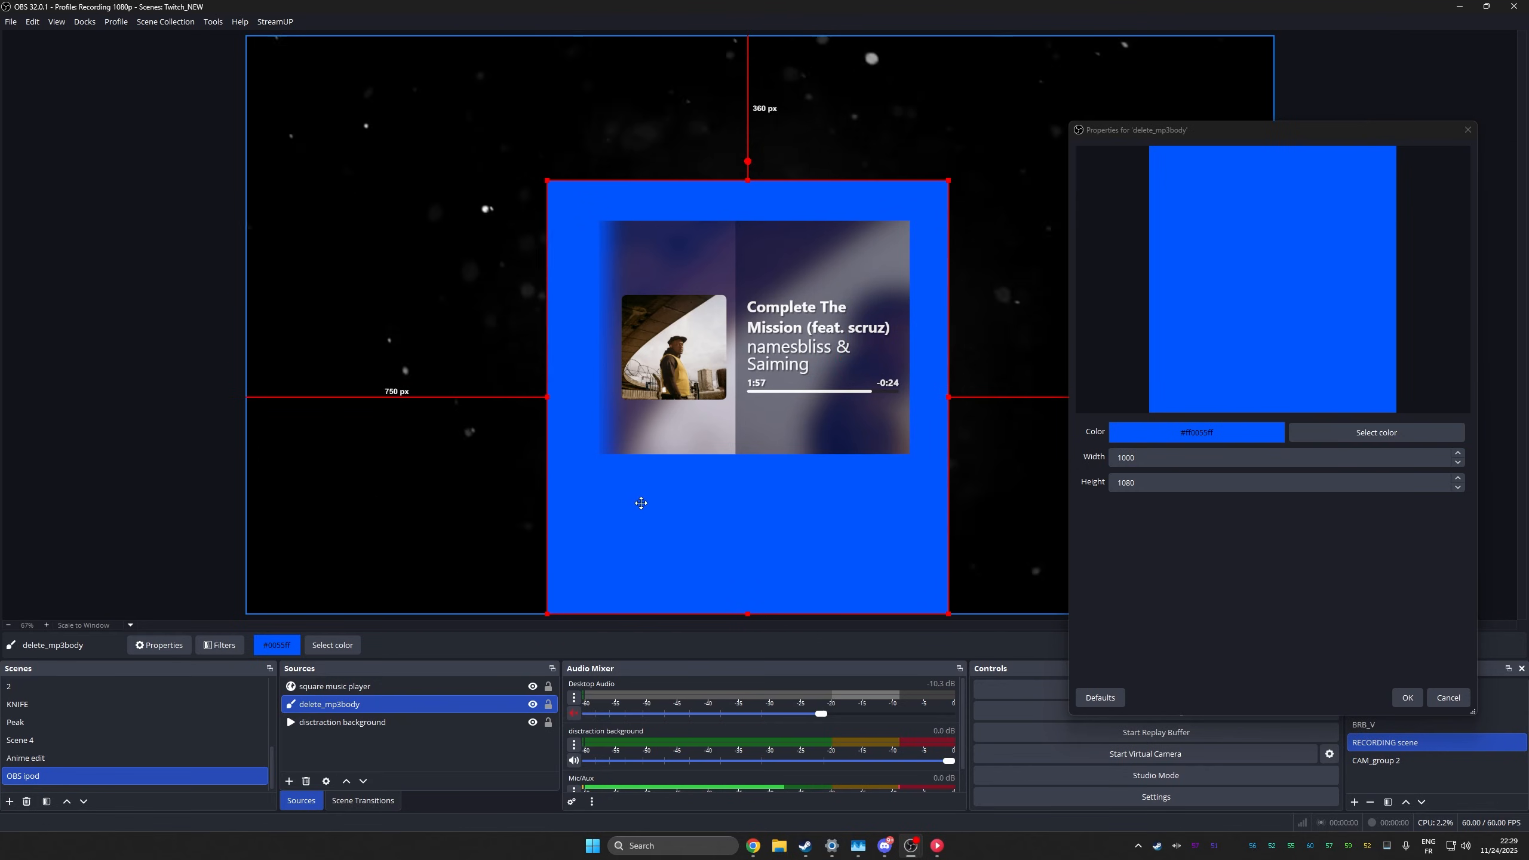
pyautogui.click(1407, 698)
# Add a color source named "delete_mp3circle" to the OBS ipod scene.
pyautogui.click(289, 781)
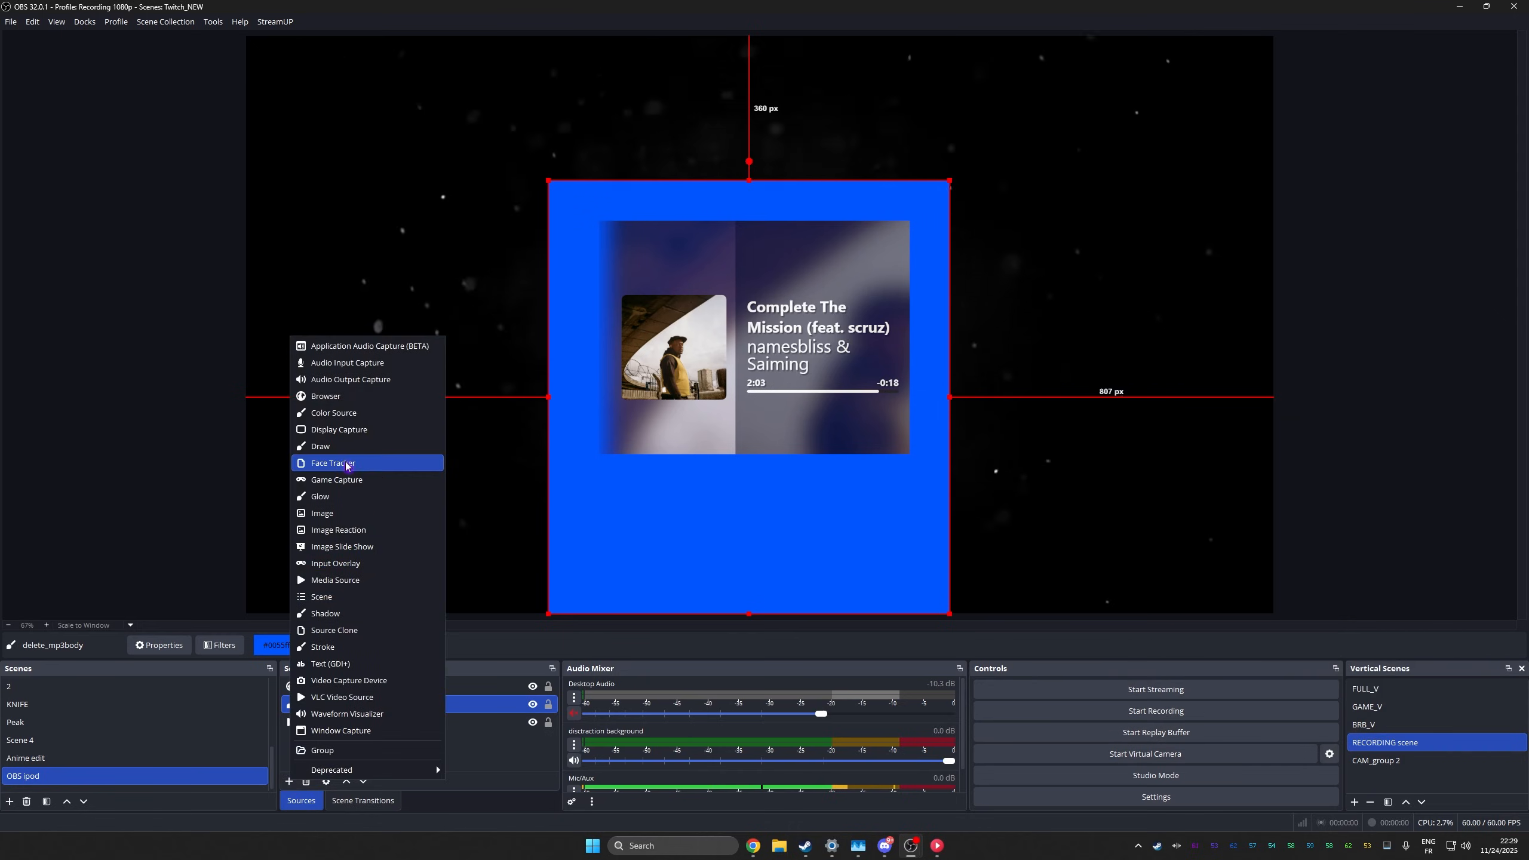
pyautogui.click(337, 430)
pyautogui.write('delete_mp3circle')
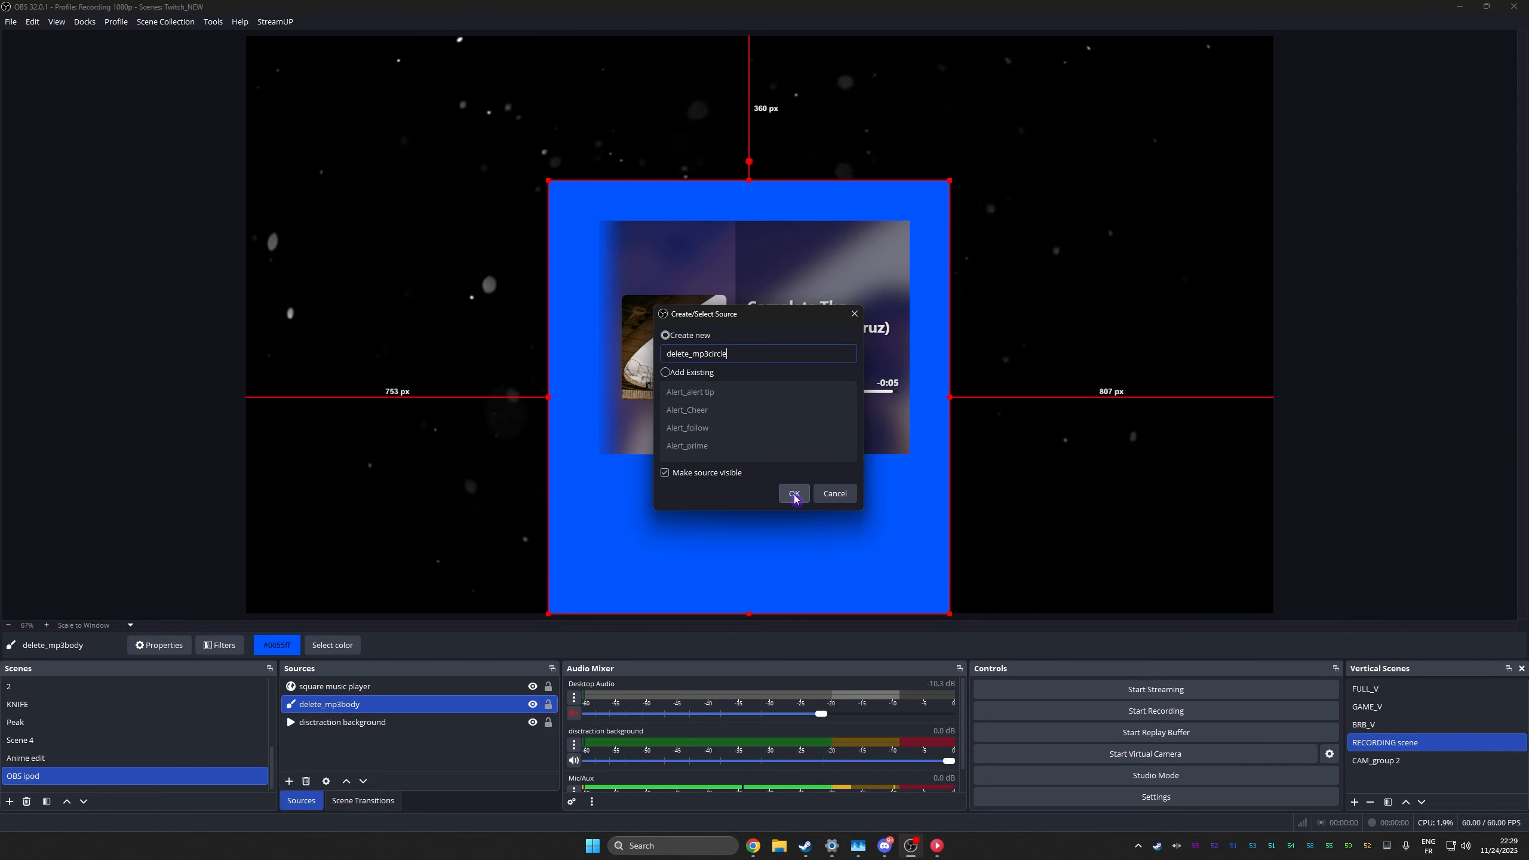
pyautogui.click(795, 494)
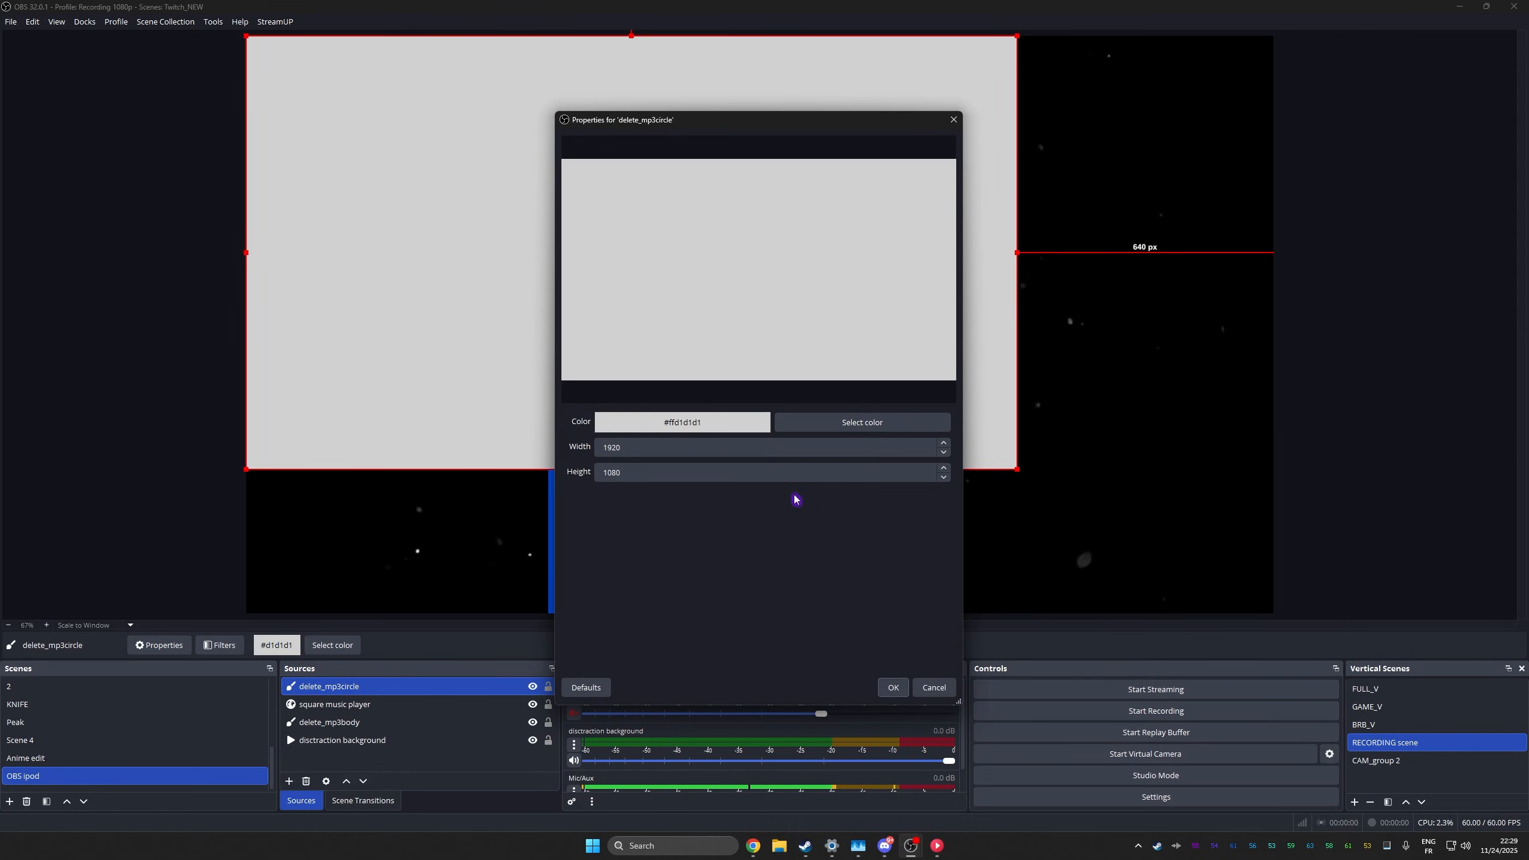
# Make the delete_mp3circle source a square by setting its width to 1080, and colour it white (#ffffff).
pyautogui.click(626, 449)
pyautogui.doubleClick(626, 450)
pyautogui.write('1080')
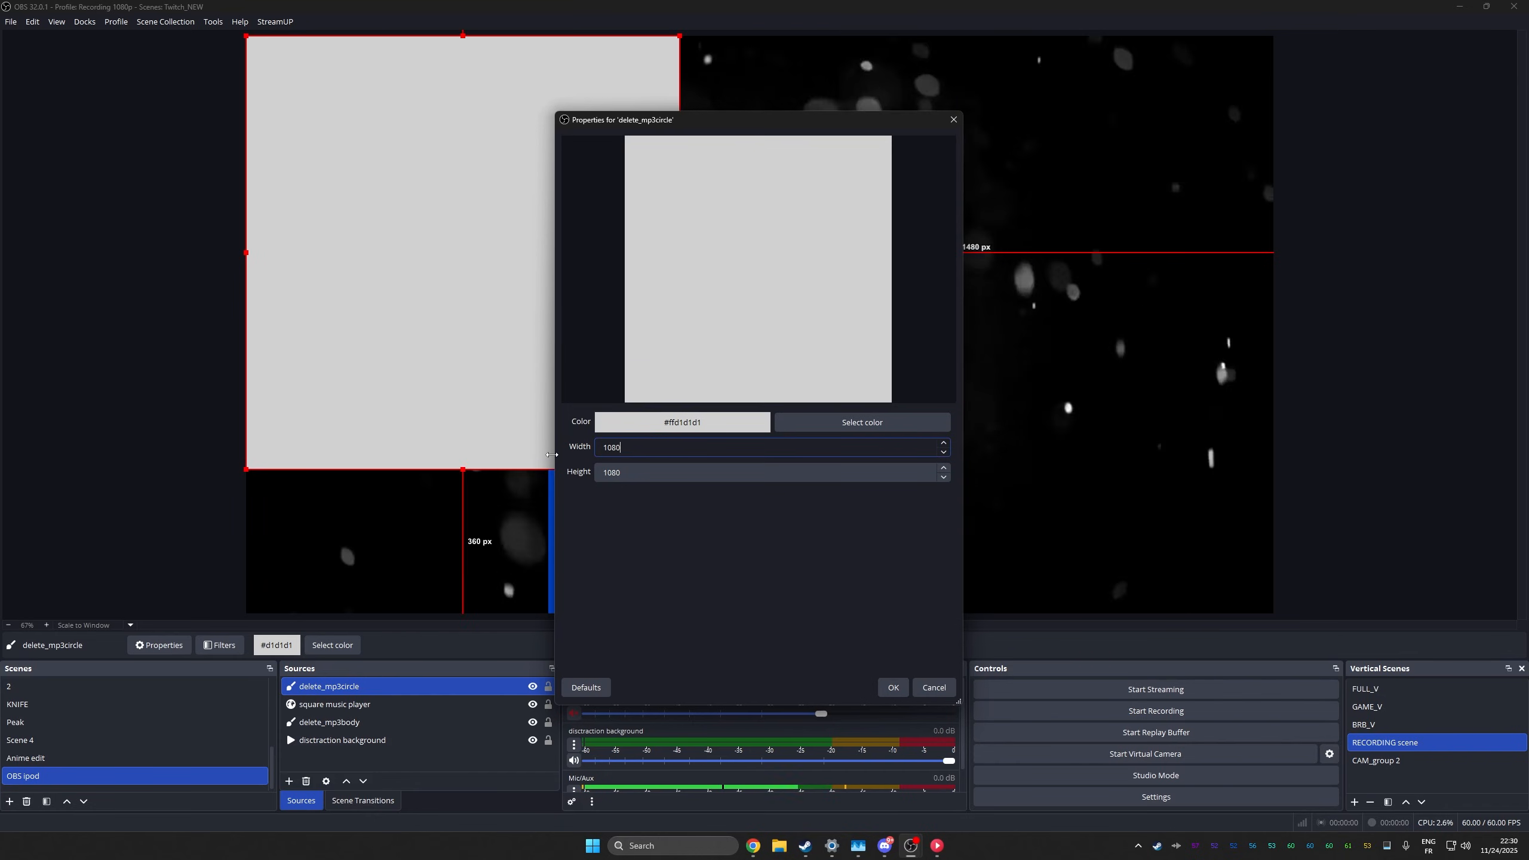
pyautogui.press('Return')
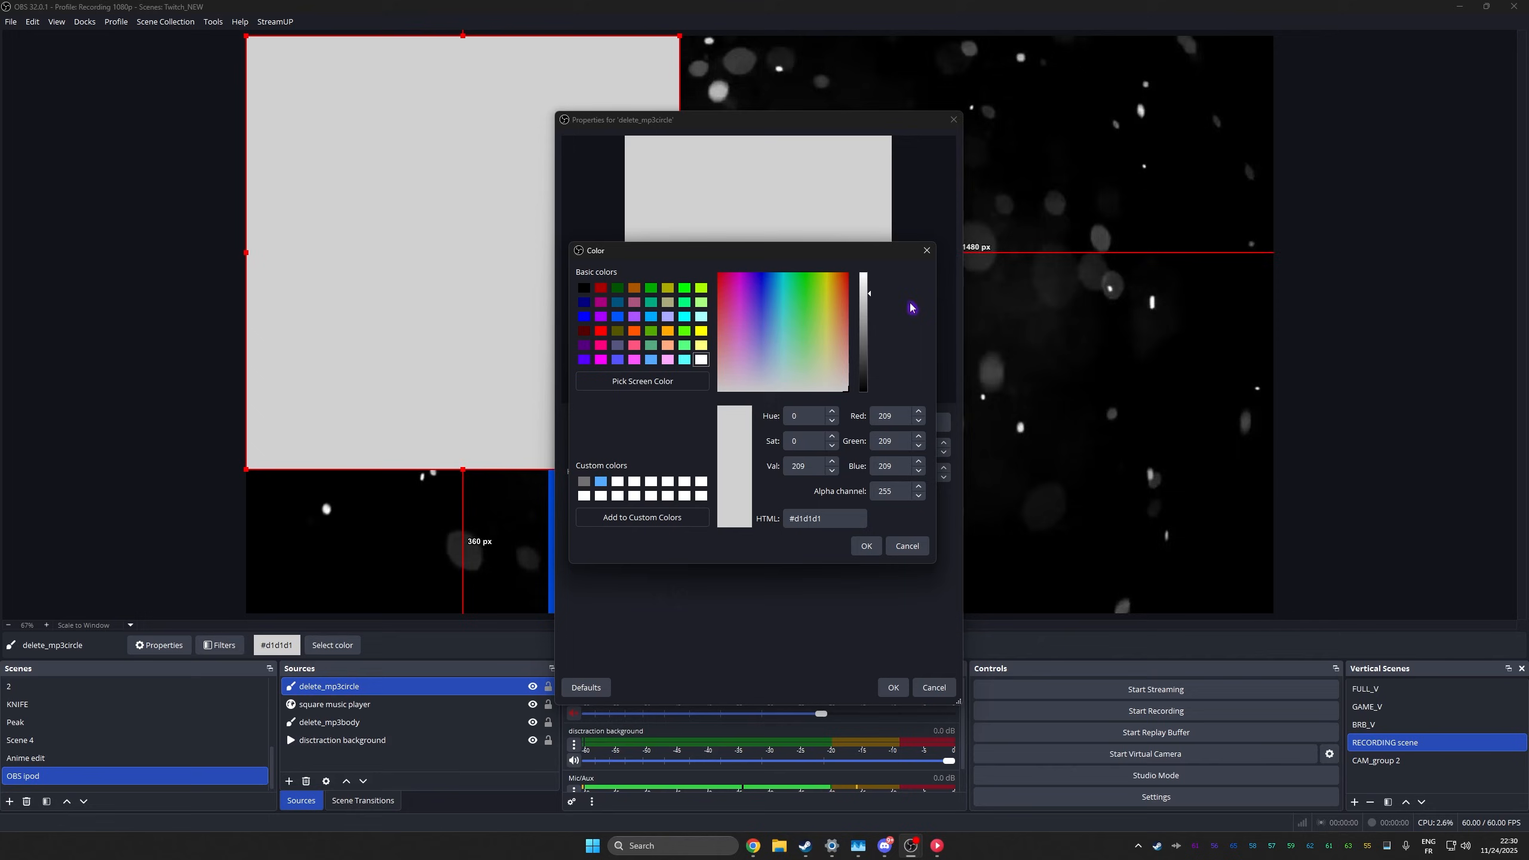
pyautogui.moveTo(865, 296); pyautogui.dragTo(865, 272)
pyautogui.click(867, 546)
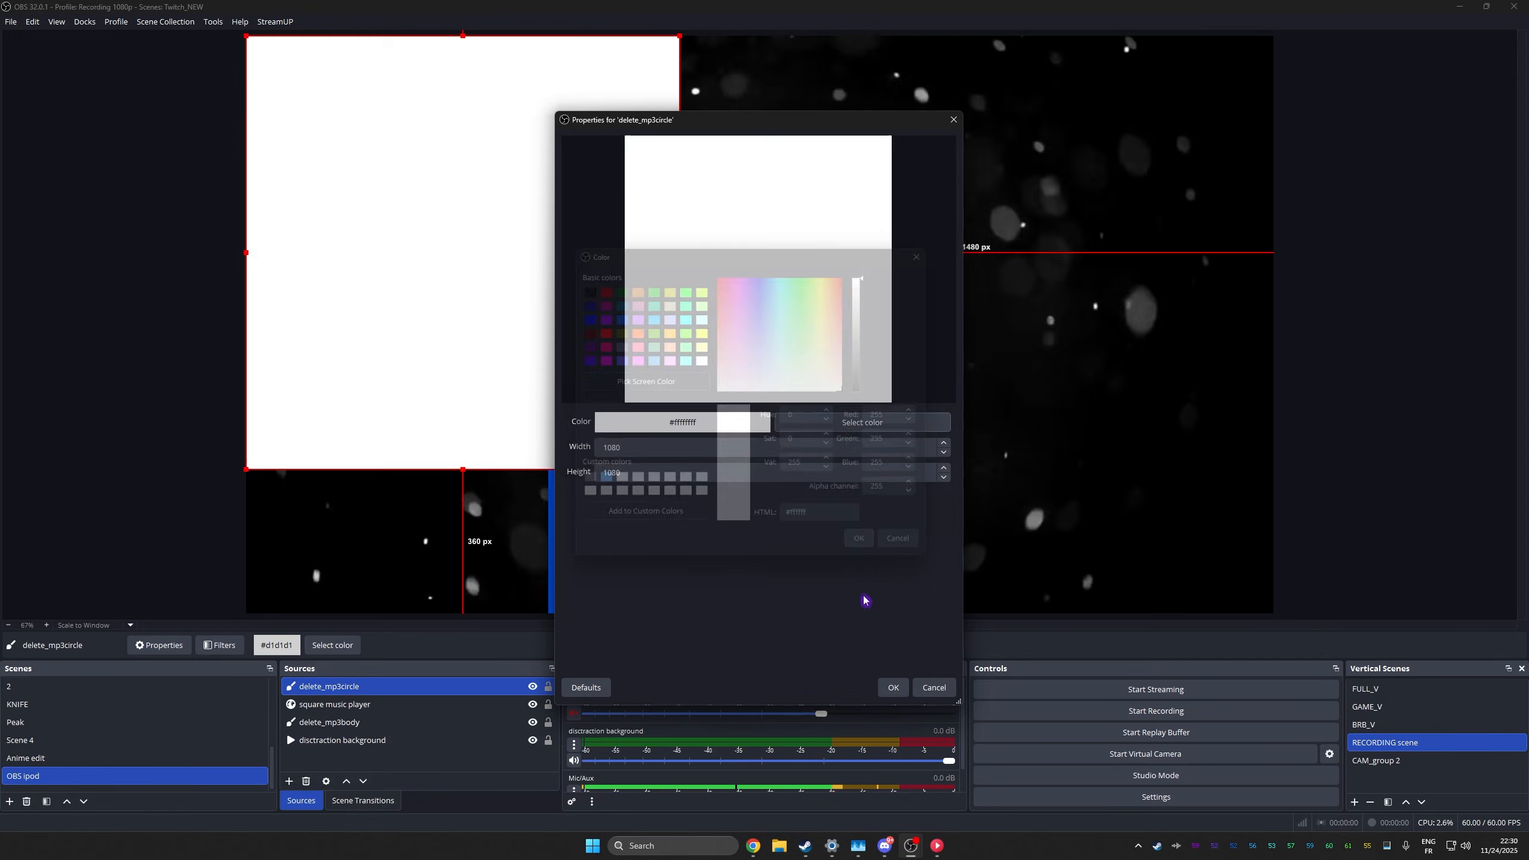
pyautogui.click(893, 687)
# Add an Advanced Mask filter to delete_mp3circle with a Circle shape and a radius of 525 px.
pyautogui.click(220, 645)
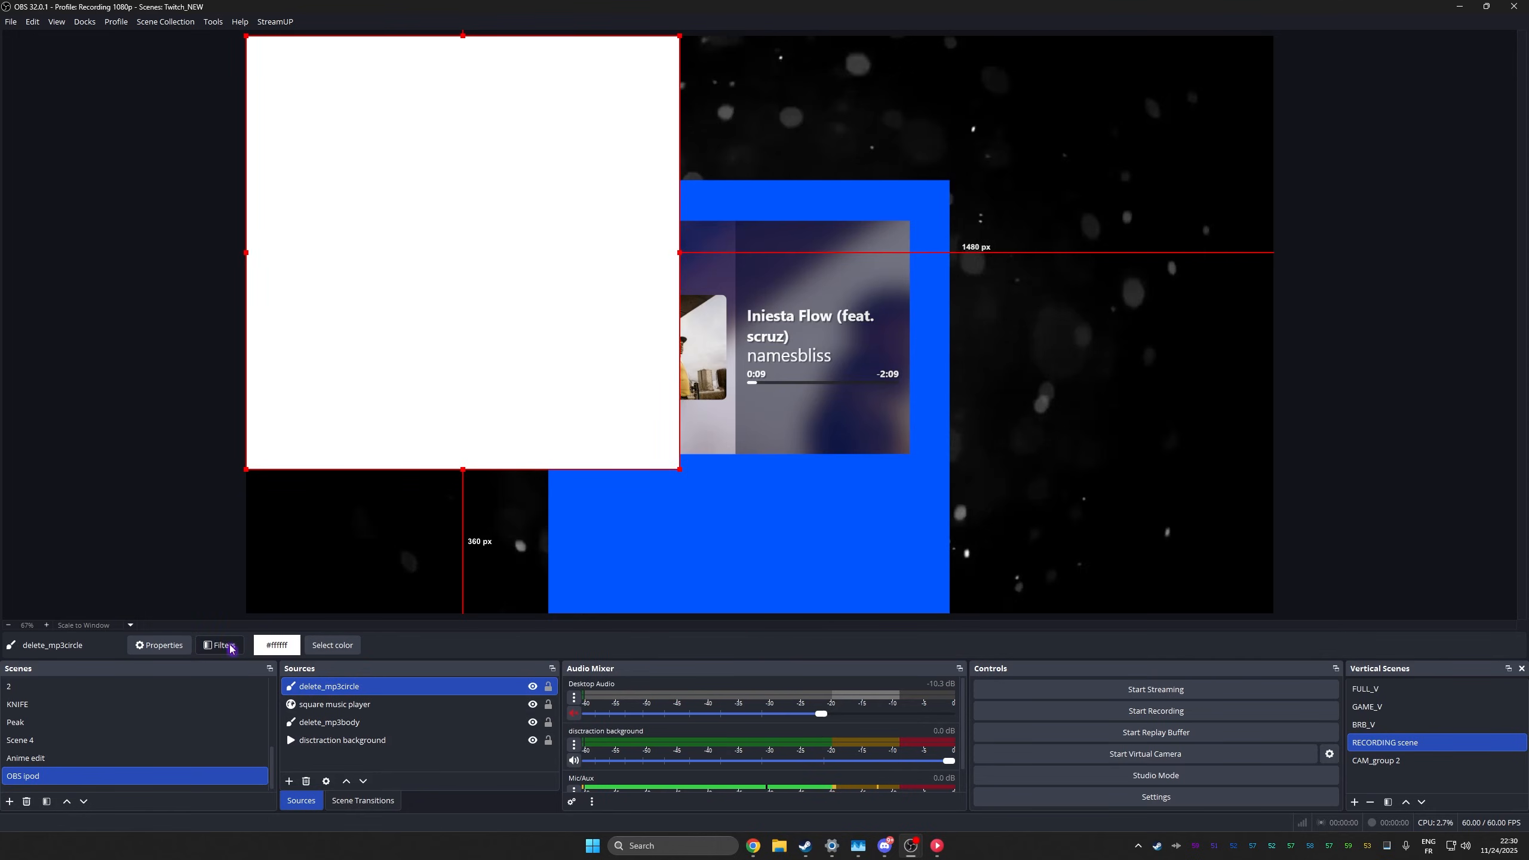
pyautogui.click(515, 617)
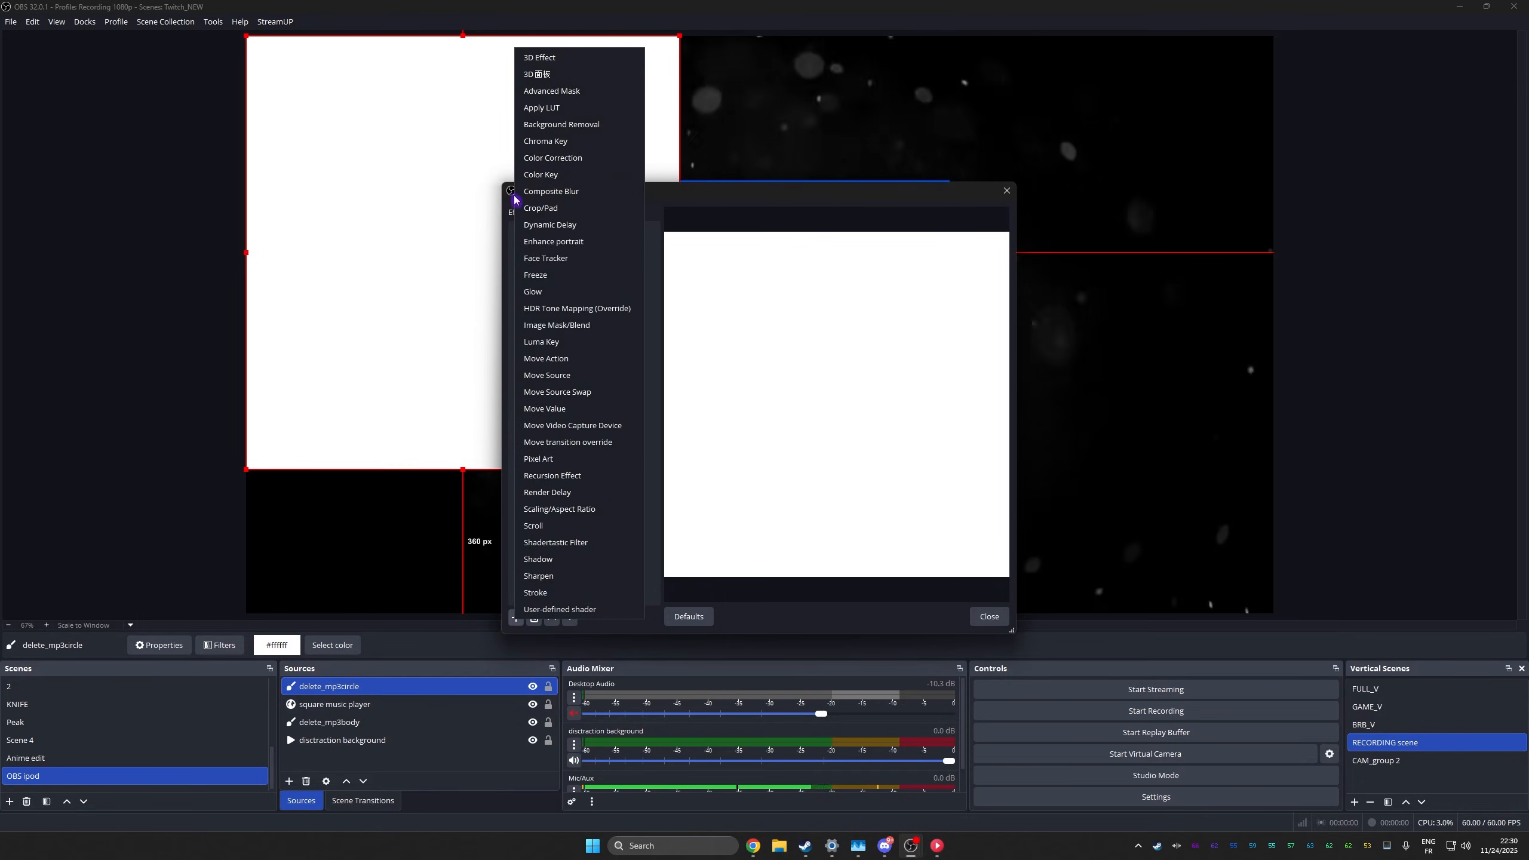
pyautogui.click(568, 91)
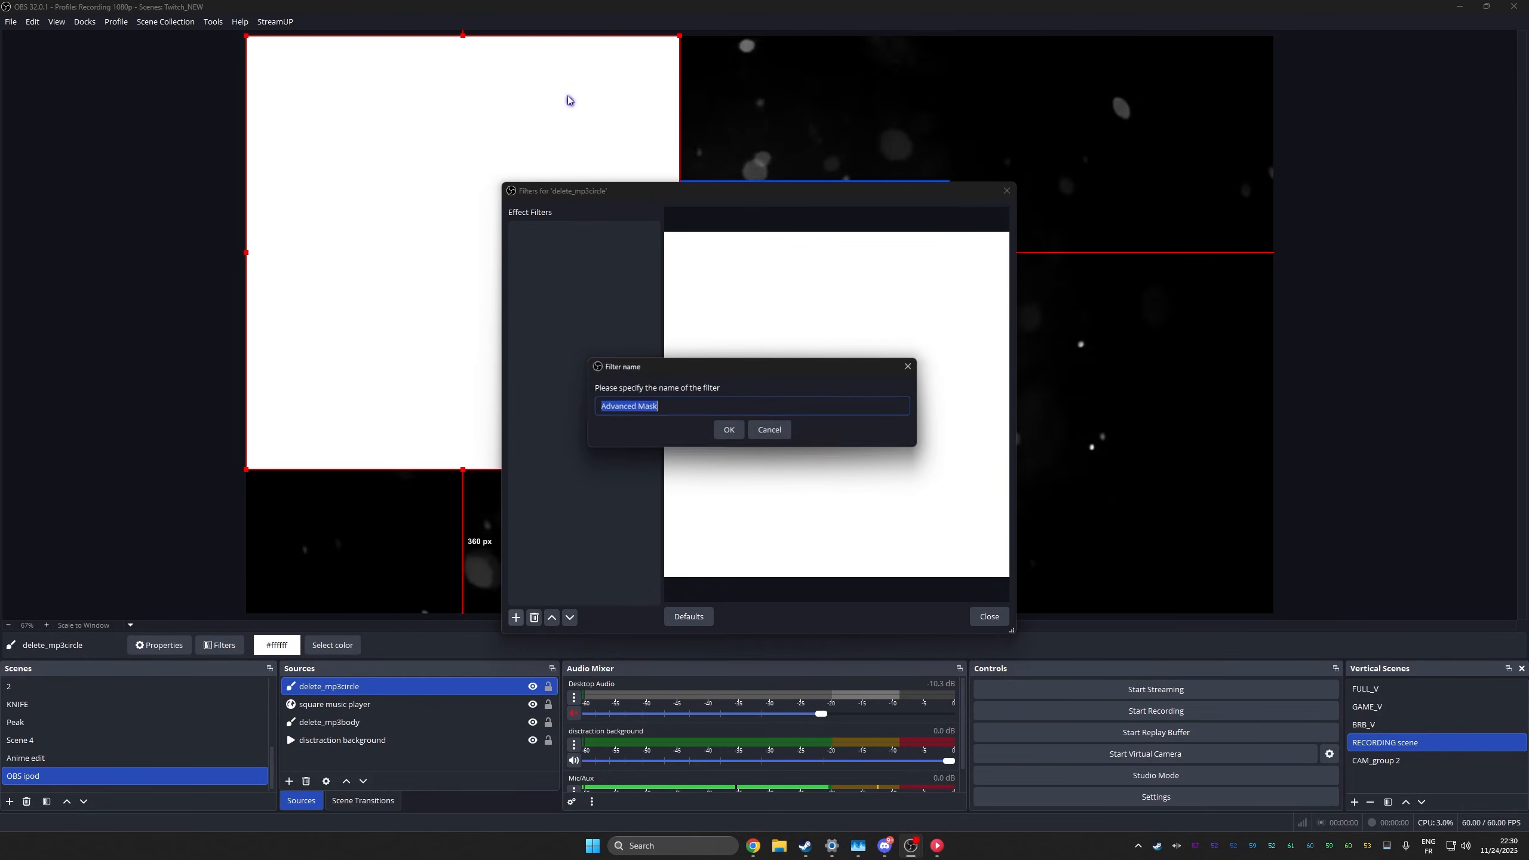
pyautogui.click(728, 428)
pyautogui.click(978, 379)
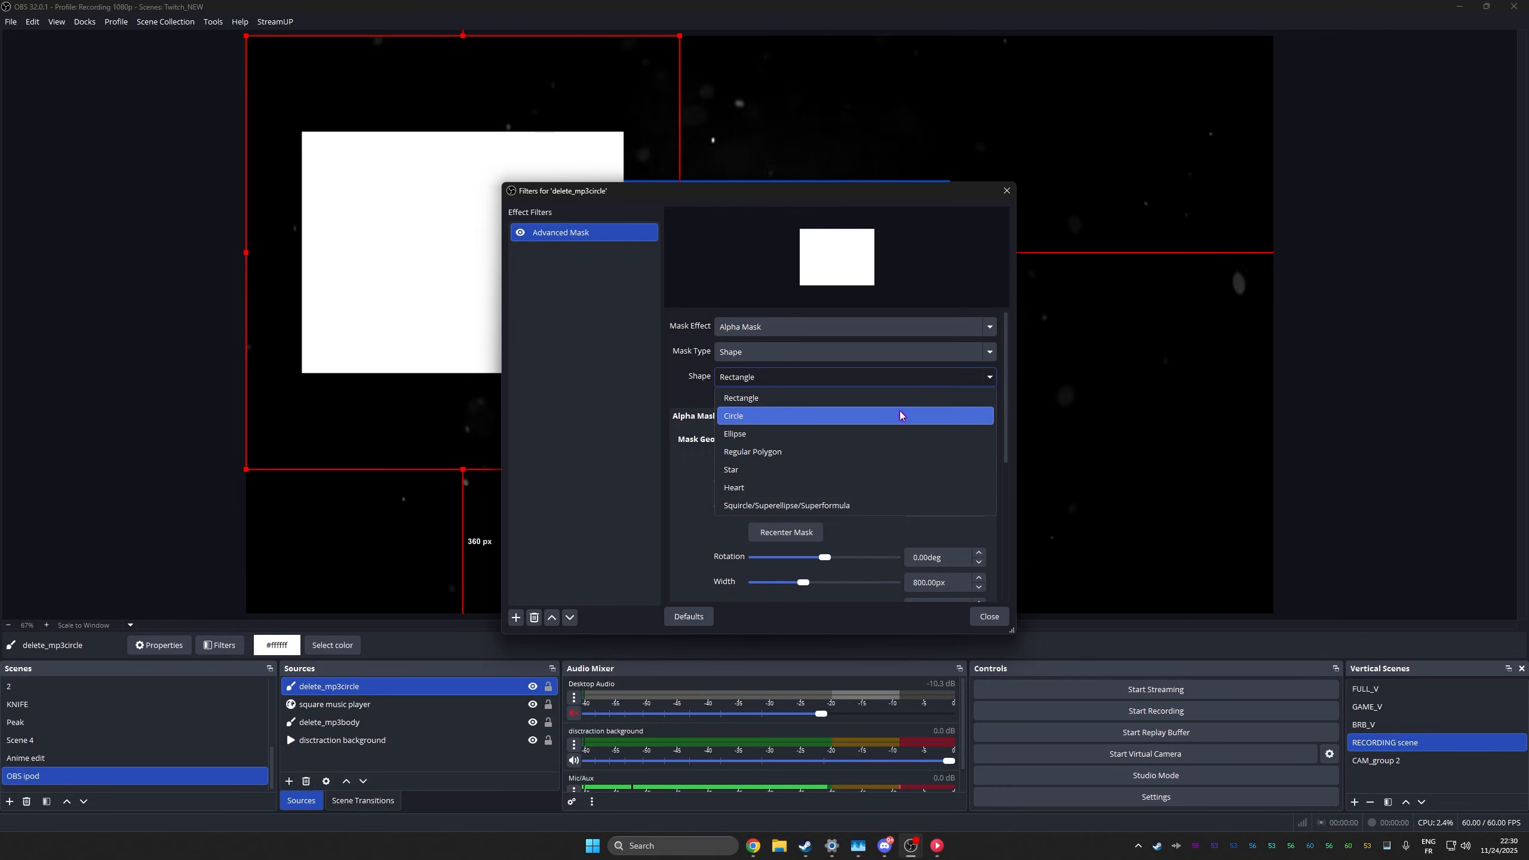
pyautogui.click(900, 415)
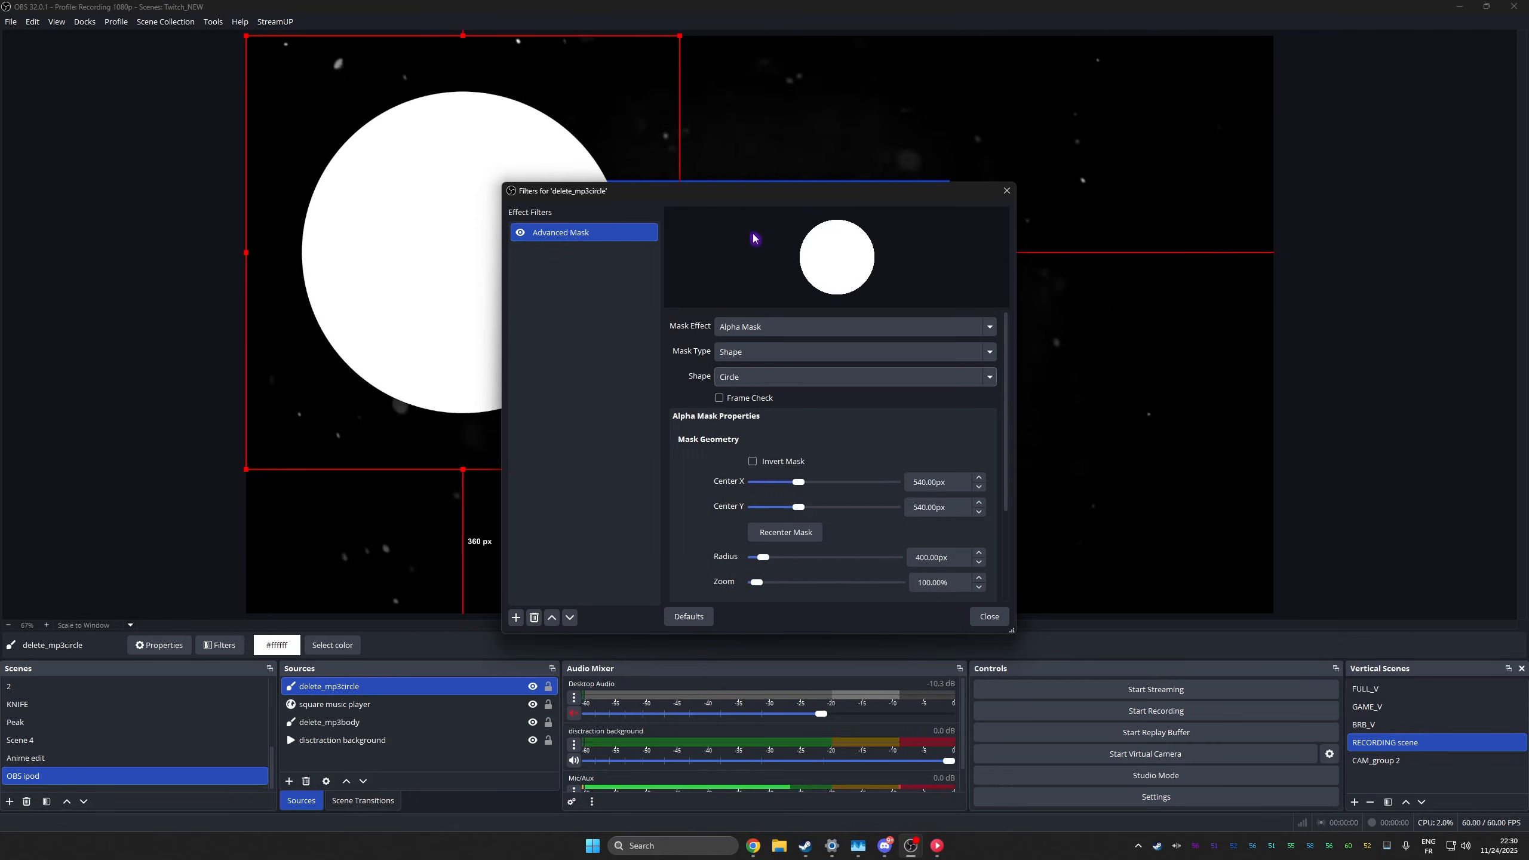
pyautogui.moveTo(749, 199); pyautogui.dragTo(1113, 142)
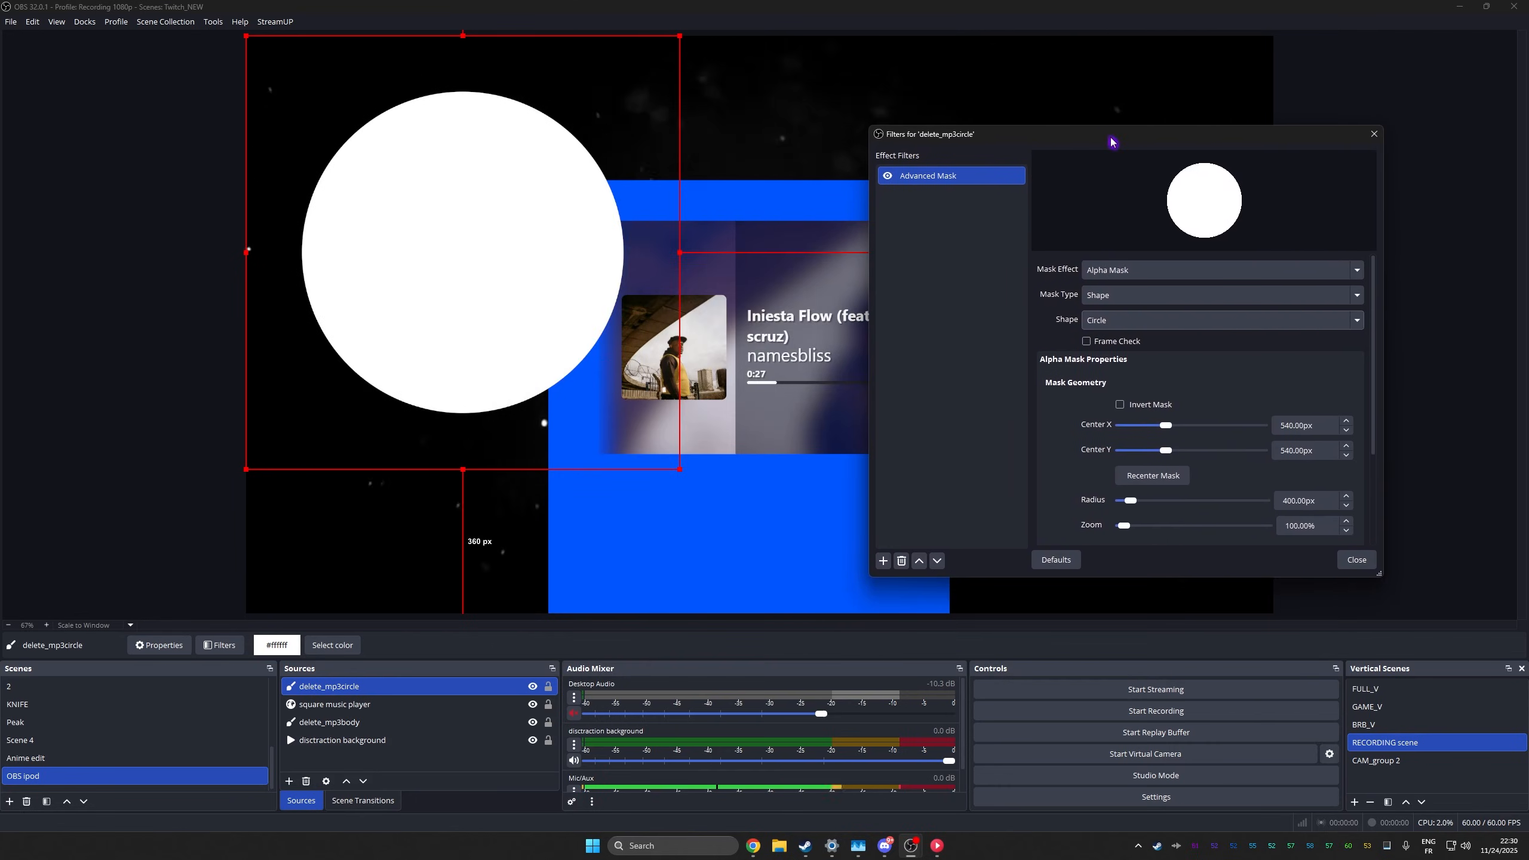
pyautogui.scroll(-1, 1053, 463)
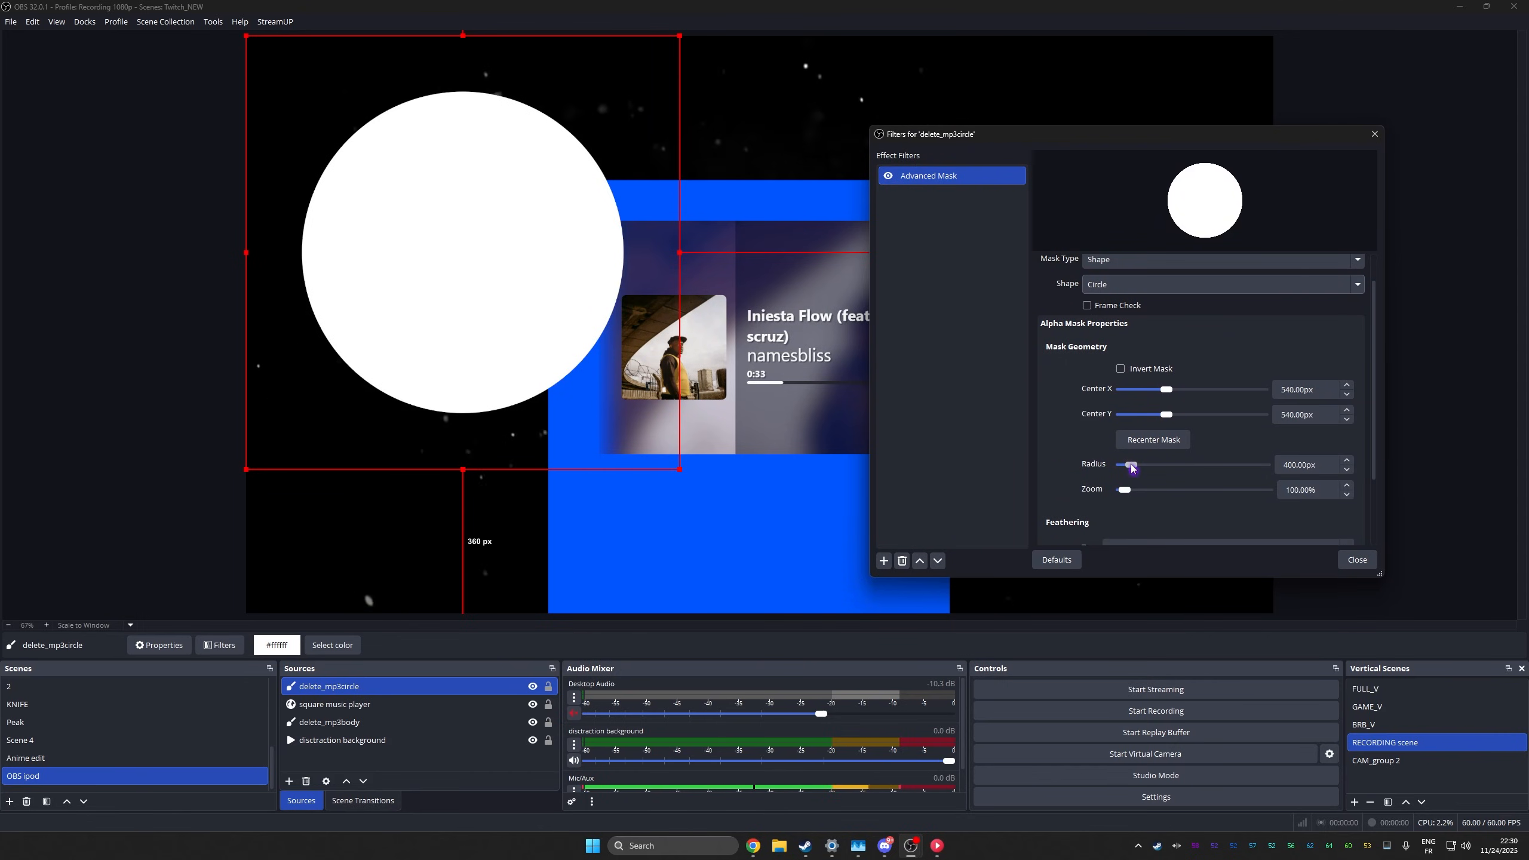
pyautogui.moveTo(1131, 464); pyautogui.dragTo(1135, 467)
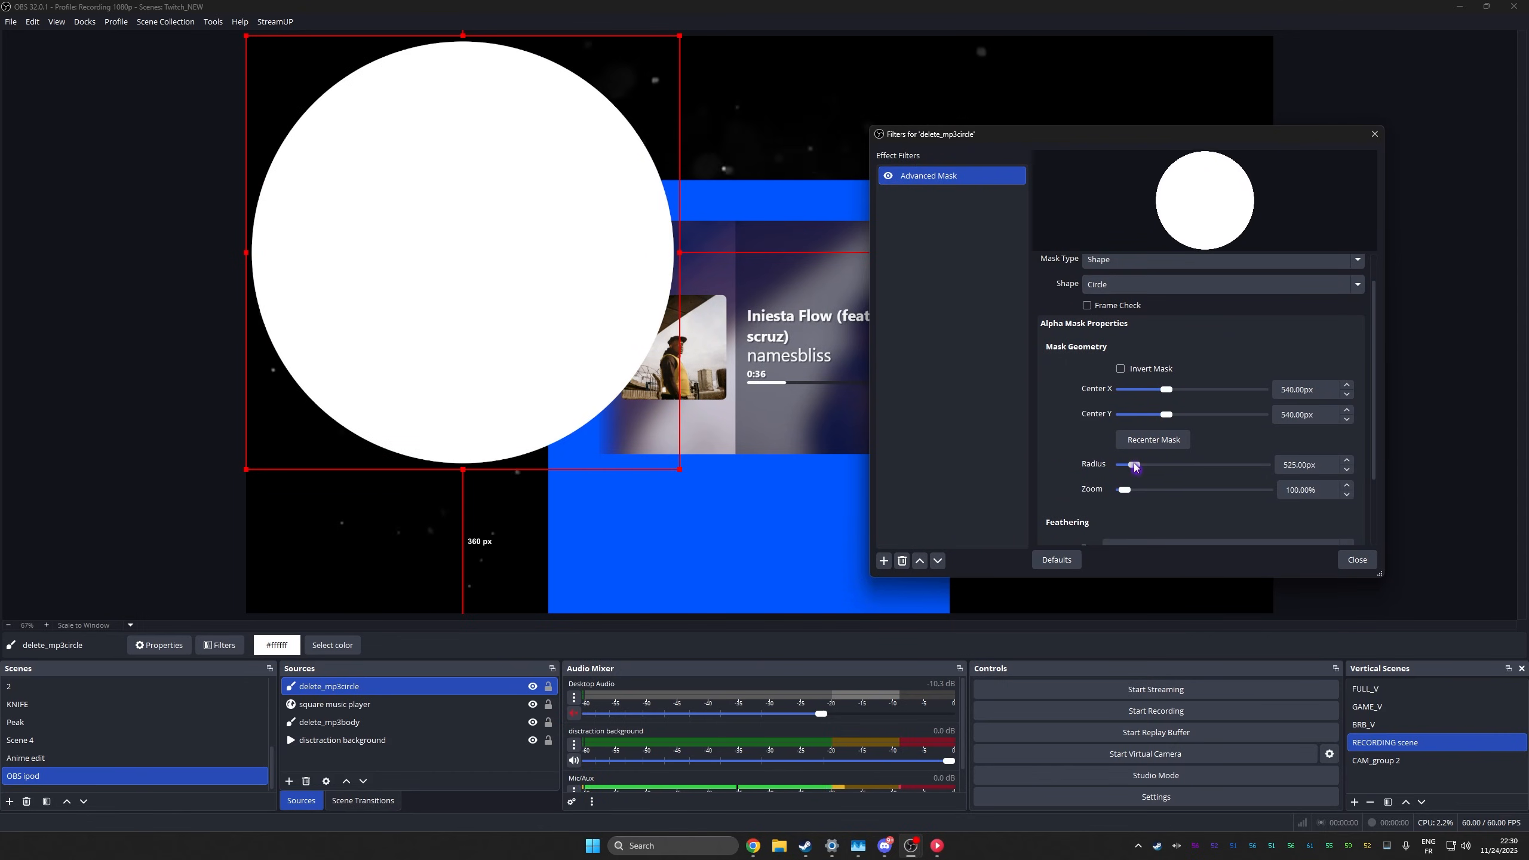
# Cut out the circle's centre with a second Advanced Mask filter using an inverted Circle shape with a radius of 275 px.
pyautogui.click(884, 561)
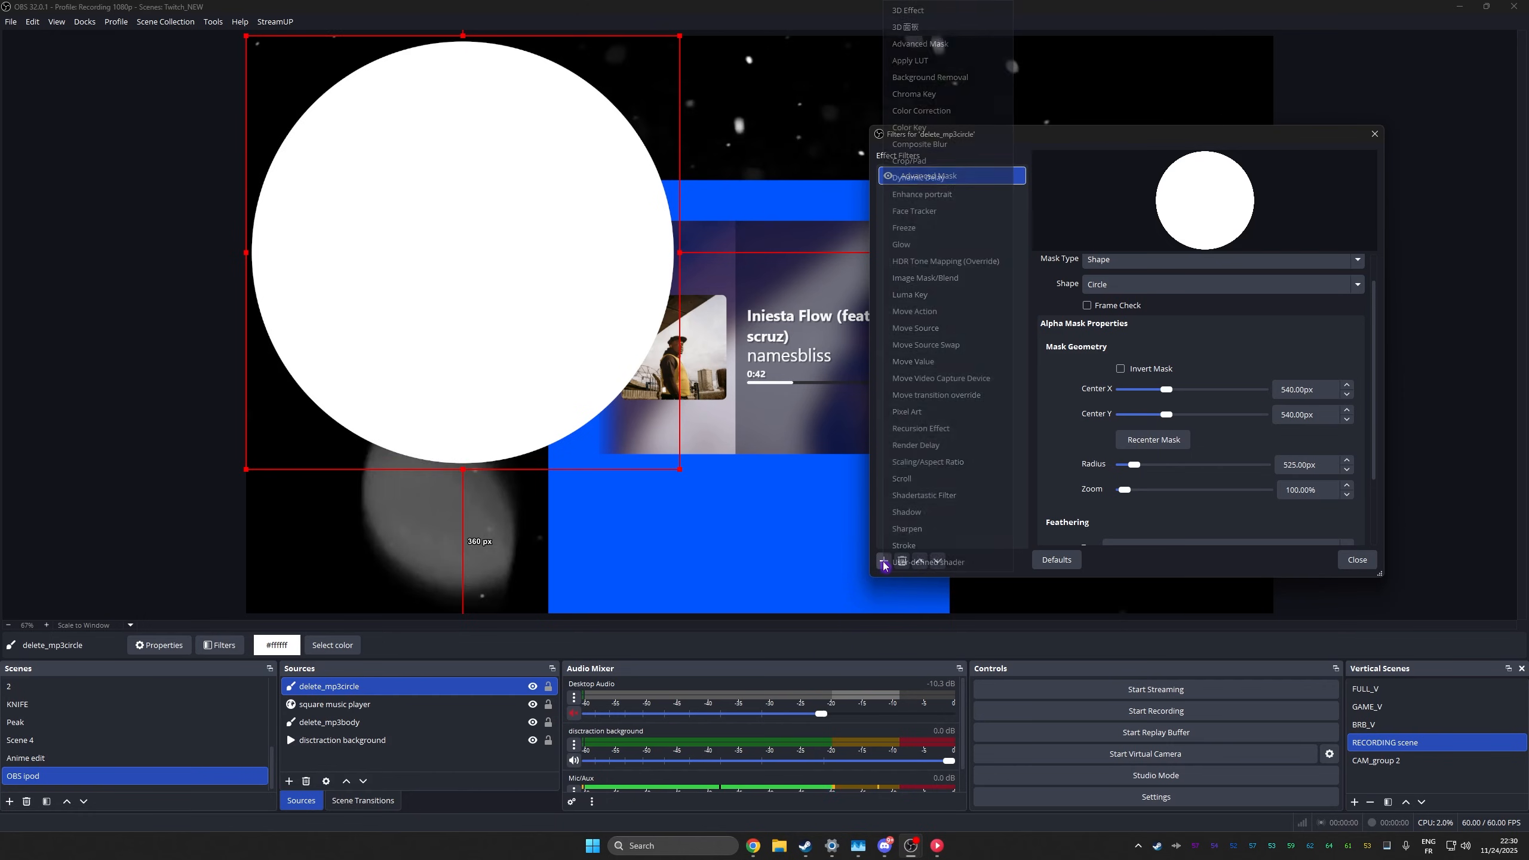
pyautogui.click(939, 44)
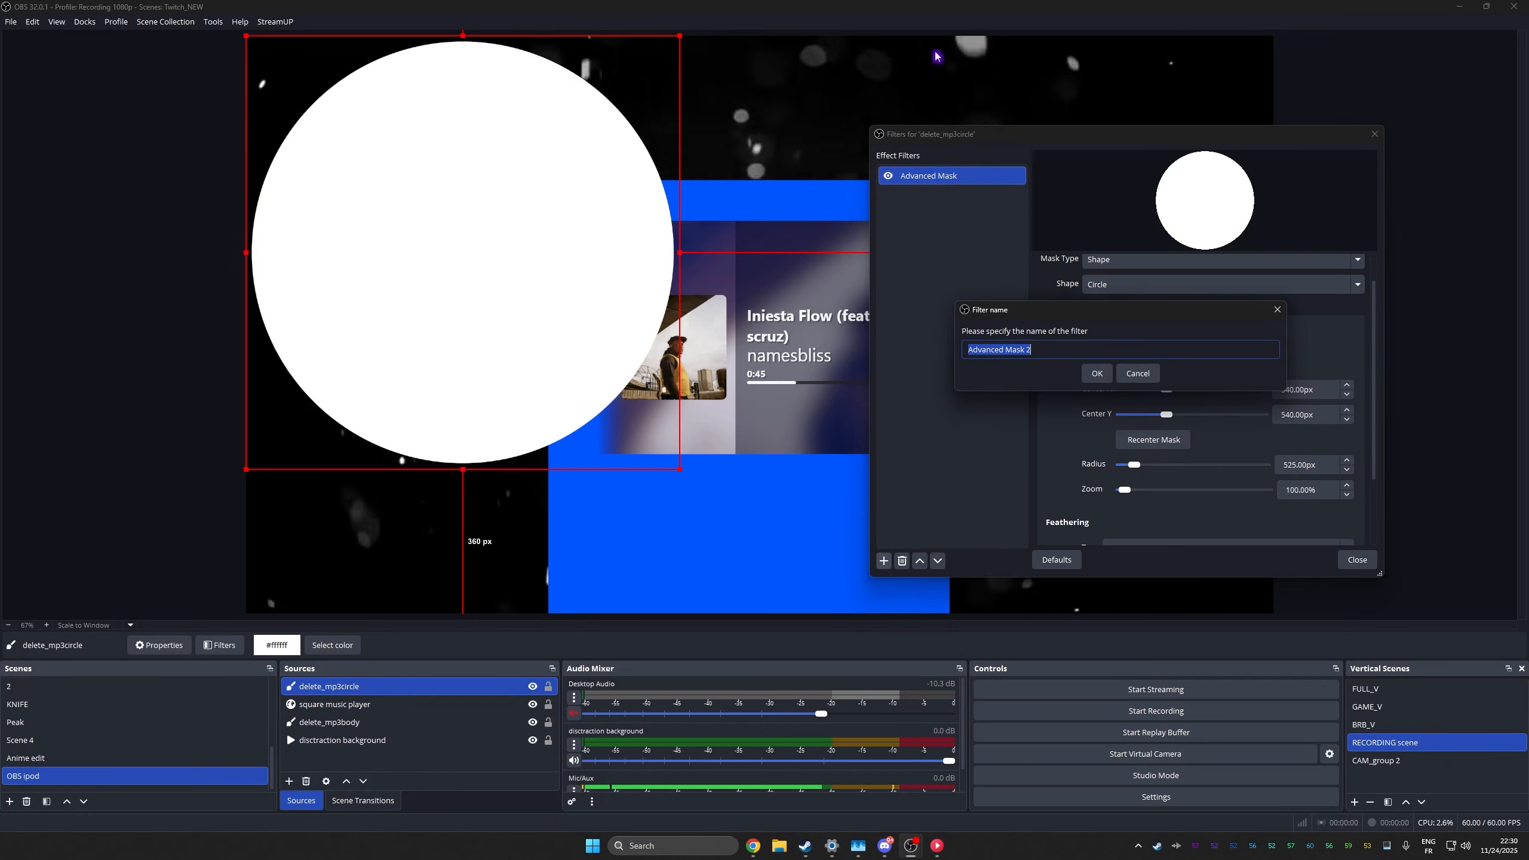
pyautogui.click(1092, 378)
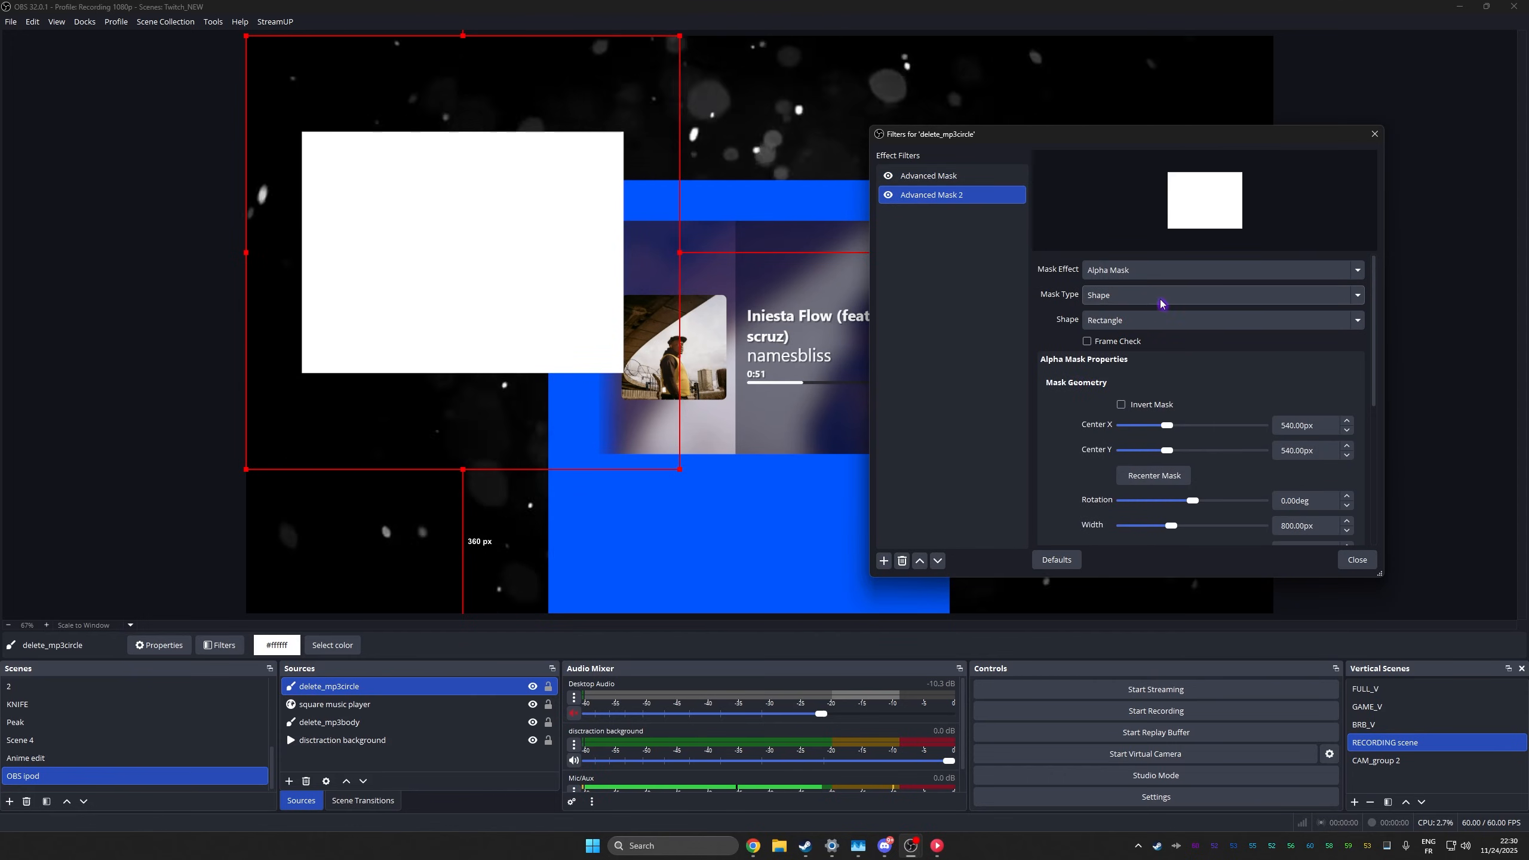
pyautogui.click(1161, 319)
pyautogui.click(1115, 357)
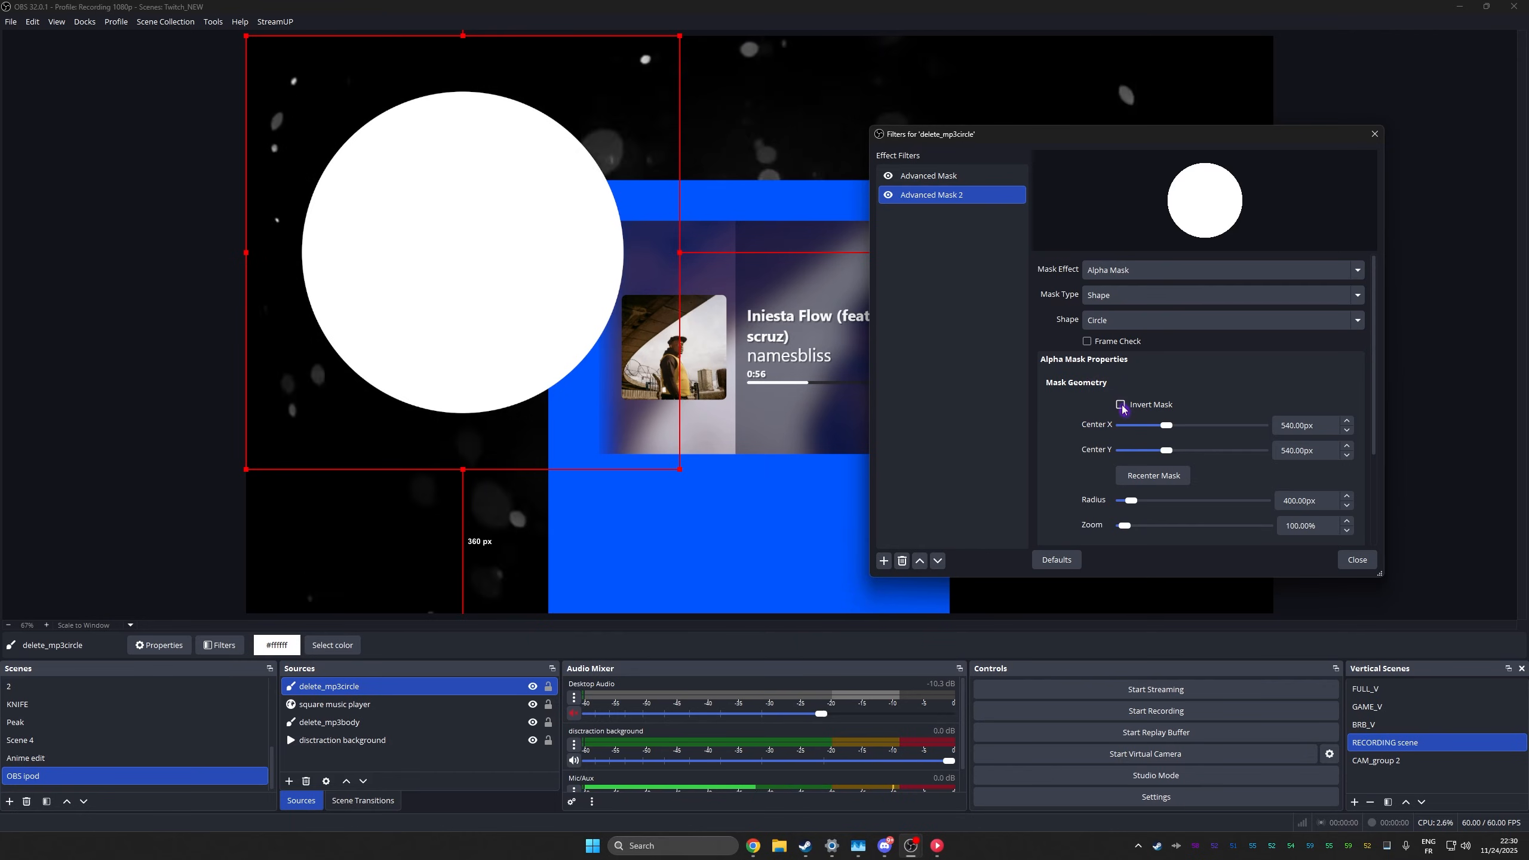
pyautogui.click(1121, 405)
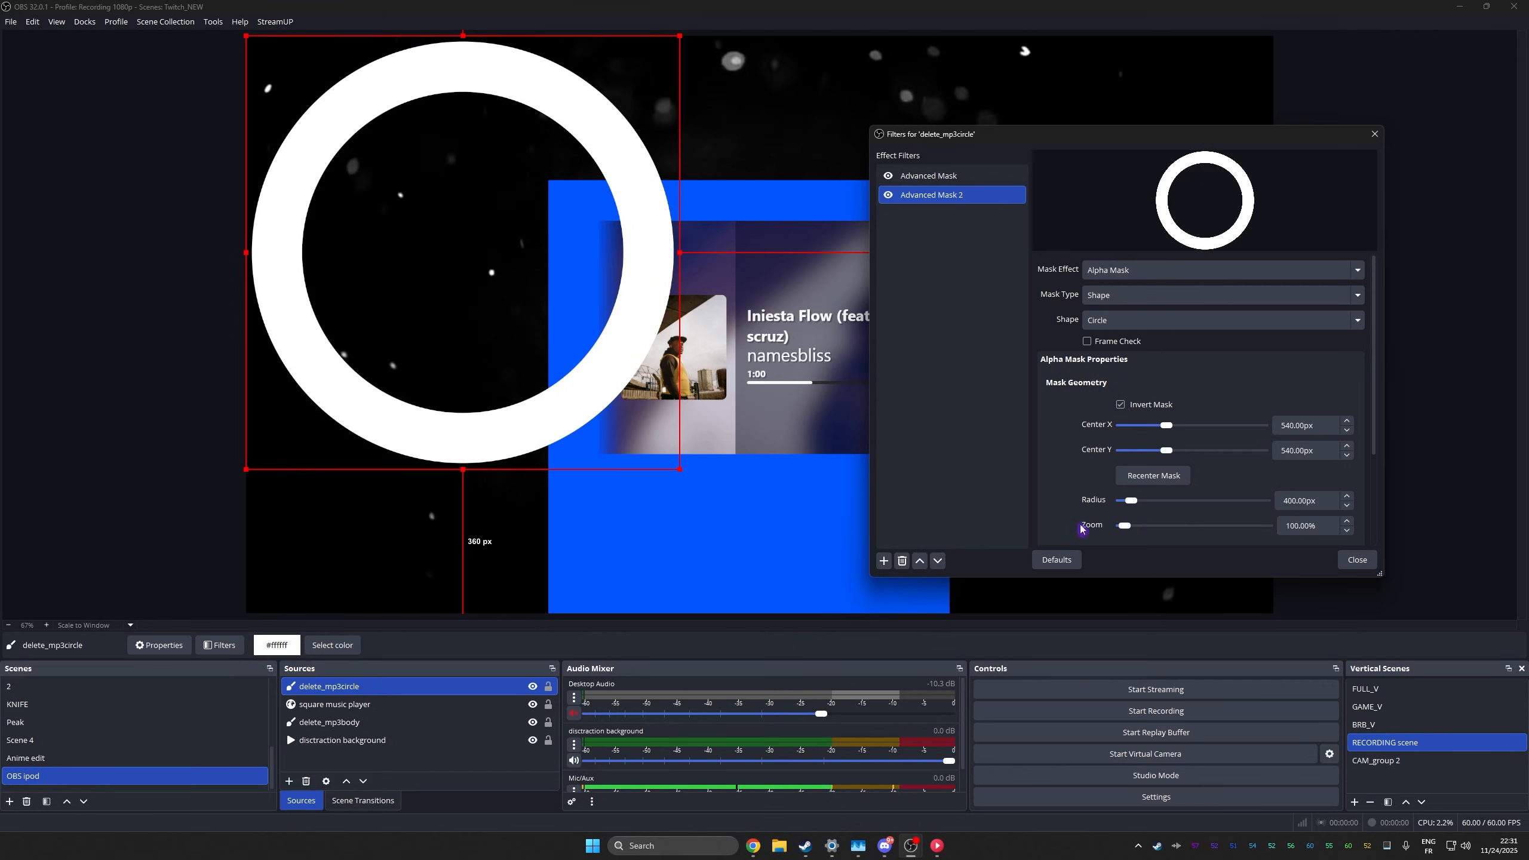
pyautogui.moveTo(1131, 500); pyautogui.dragTo(1129, 505)
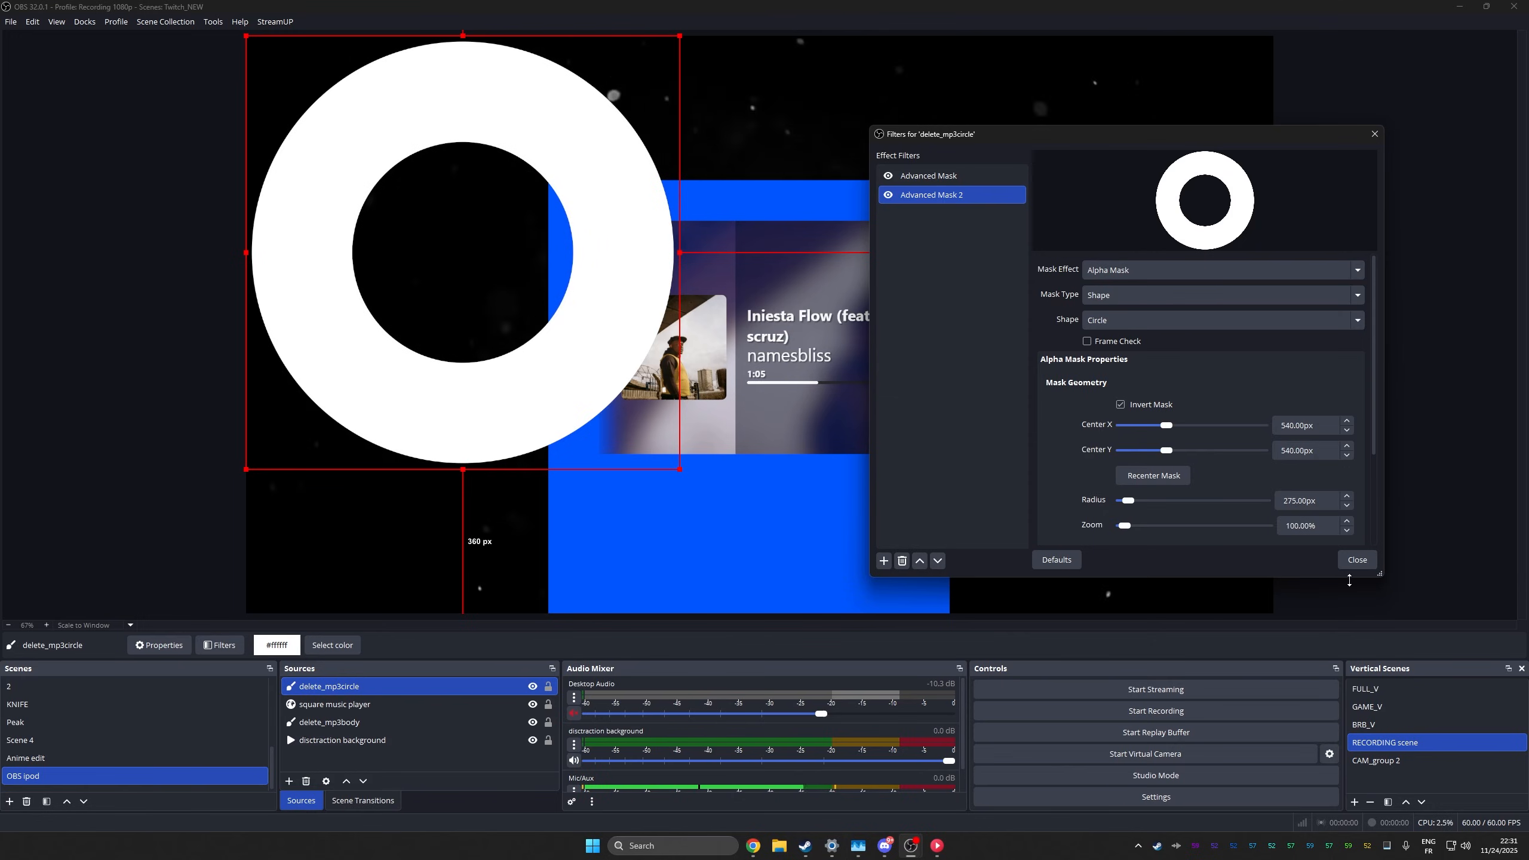
pyautogui.click(1354, 563)
# Scale the white ring to about the music player's width and place it below the player, overlapping the canvas's lower edge.
pyautogui.moveTo(416, 93); pyautogui.dragTo(755, 493)
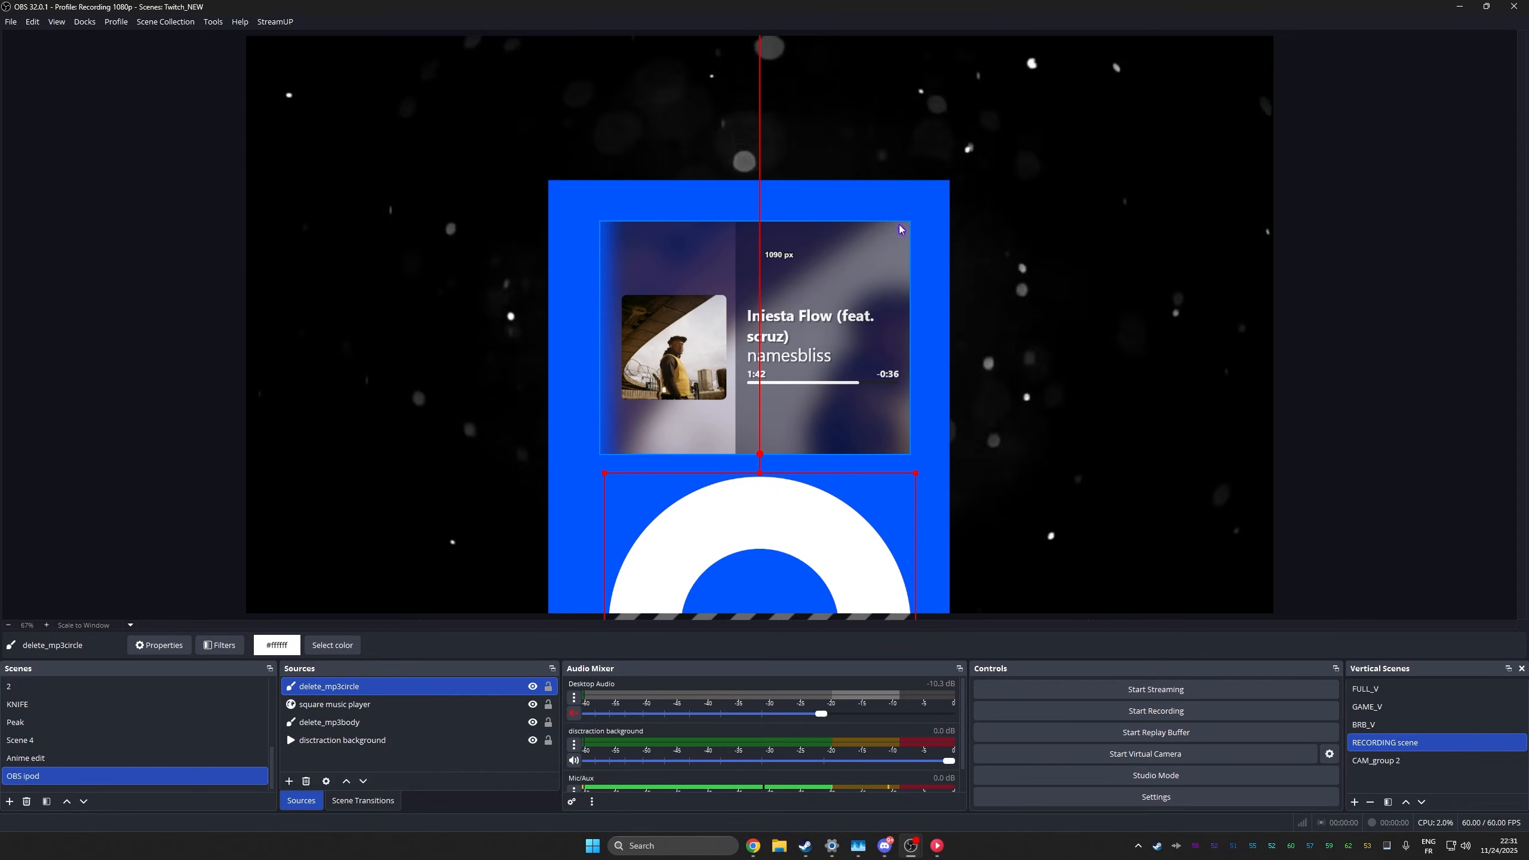
# Add an Advanced Mask filter to the square music player and remove the source's crop on its bottom and right edges.
pyautogui.click(855, 263)
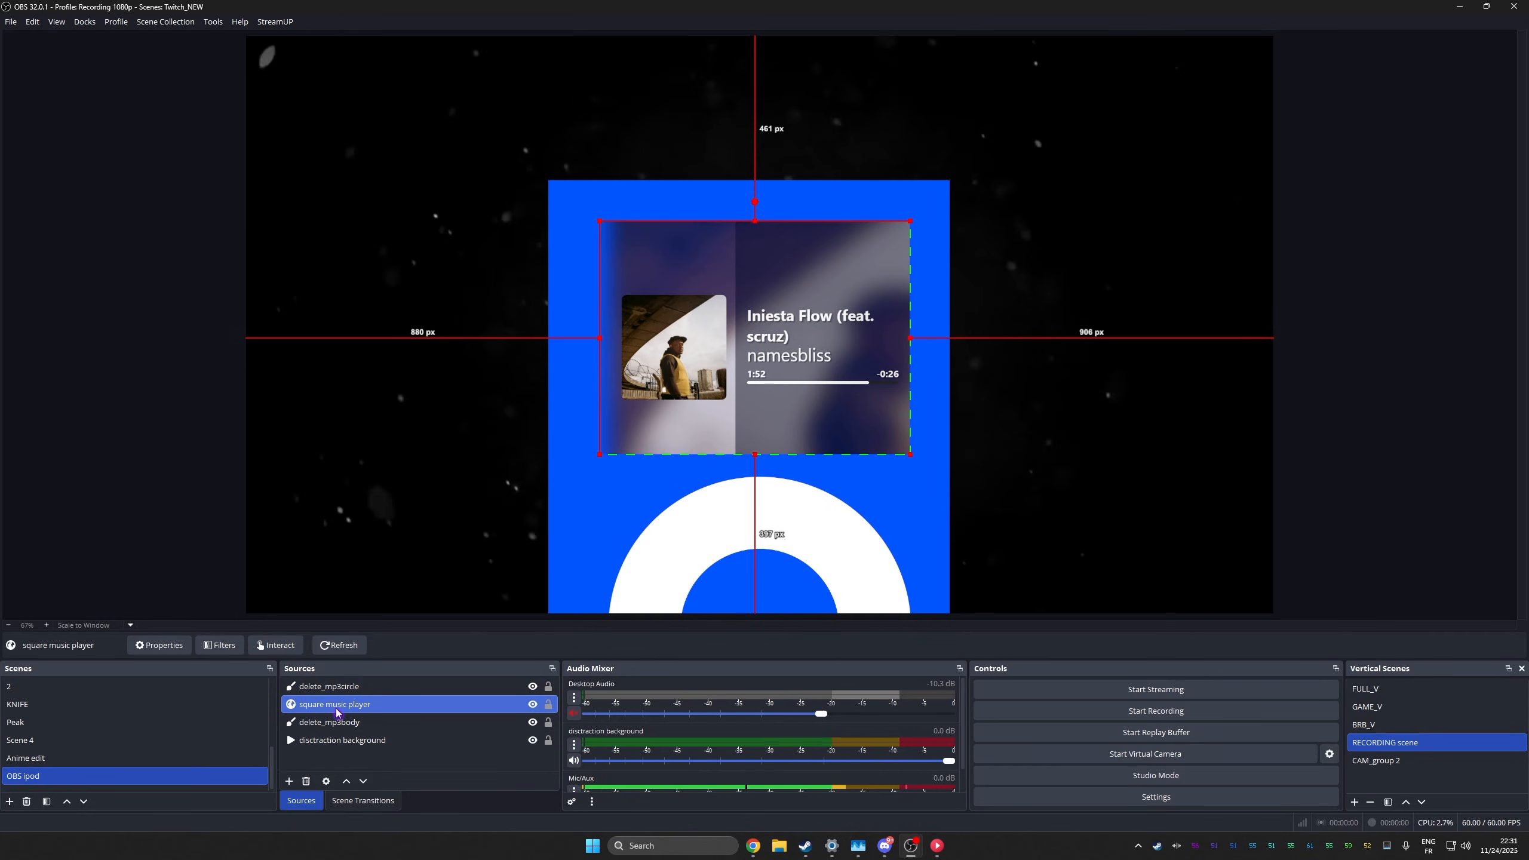
pyautogui.click(212, 646)
pyautogui.click(516, 618)
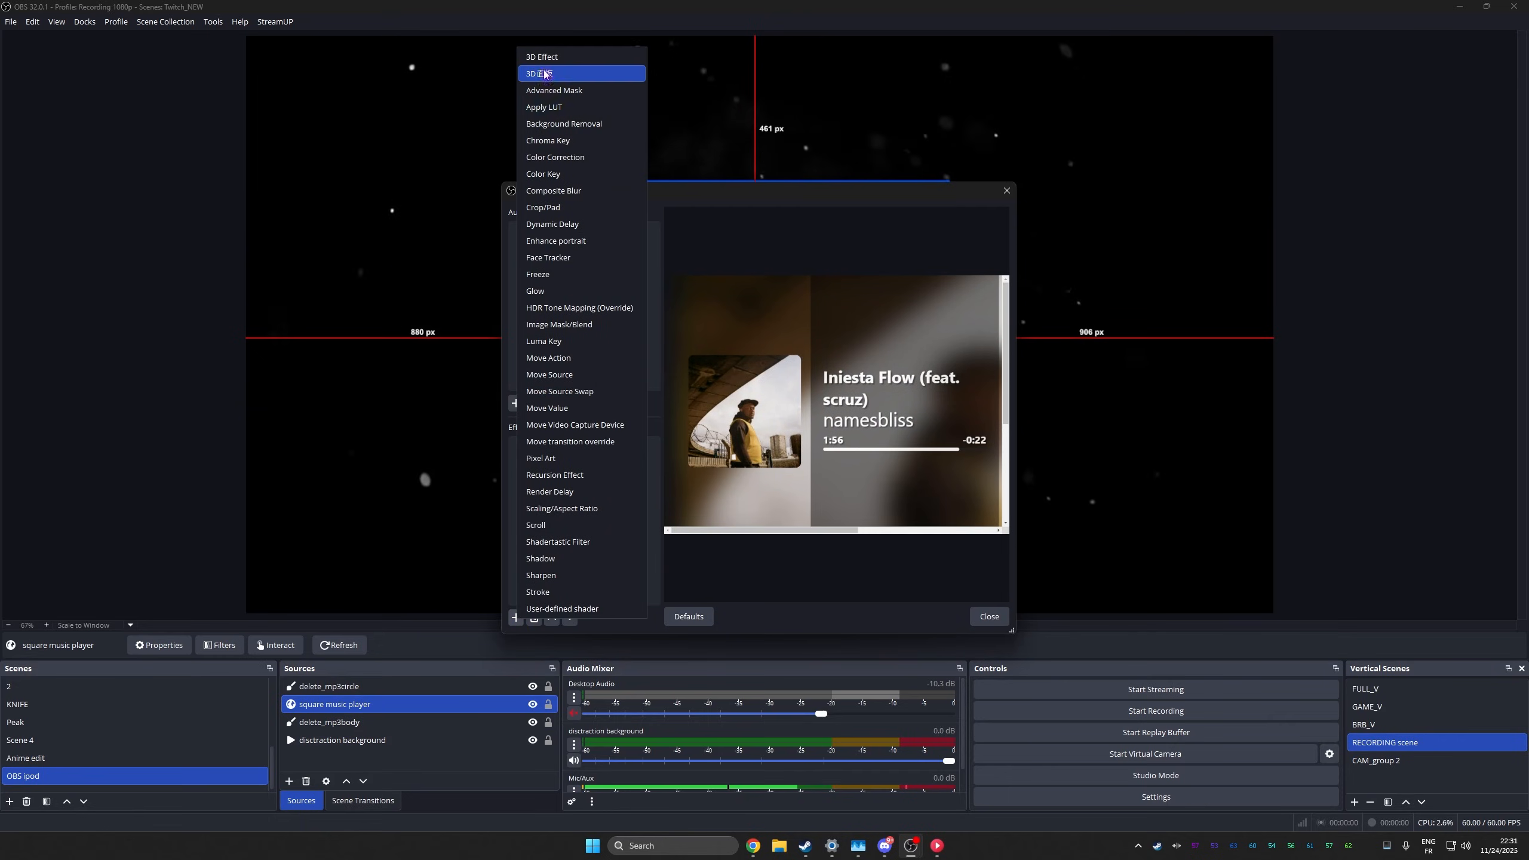
pyautogui.click(546, 91)
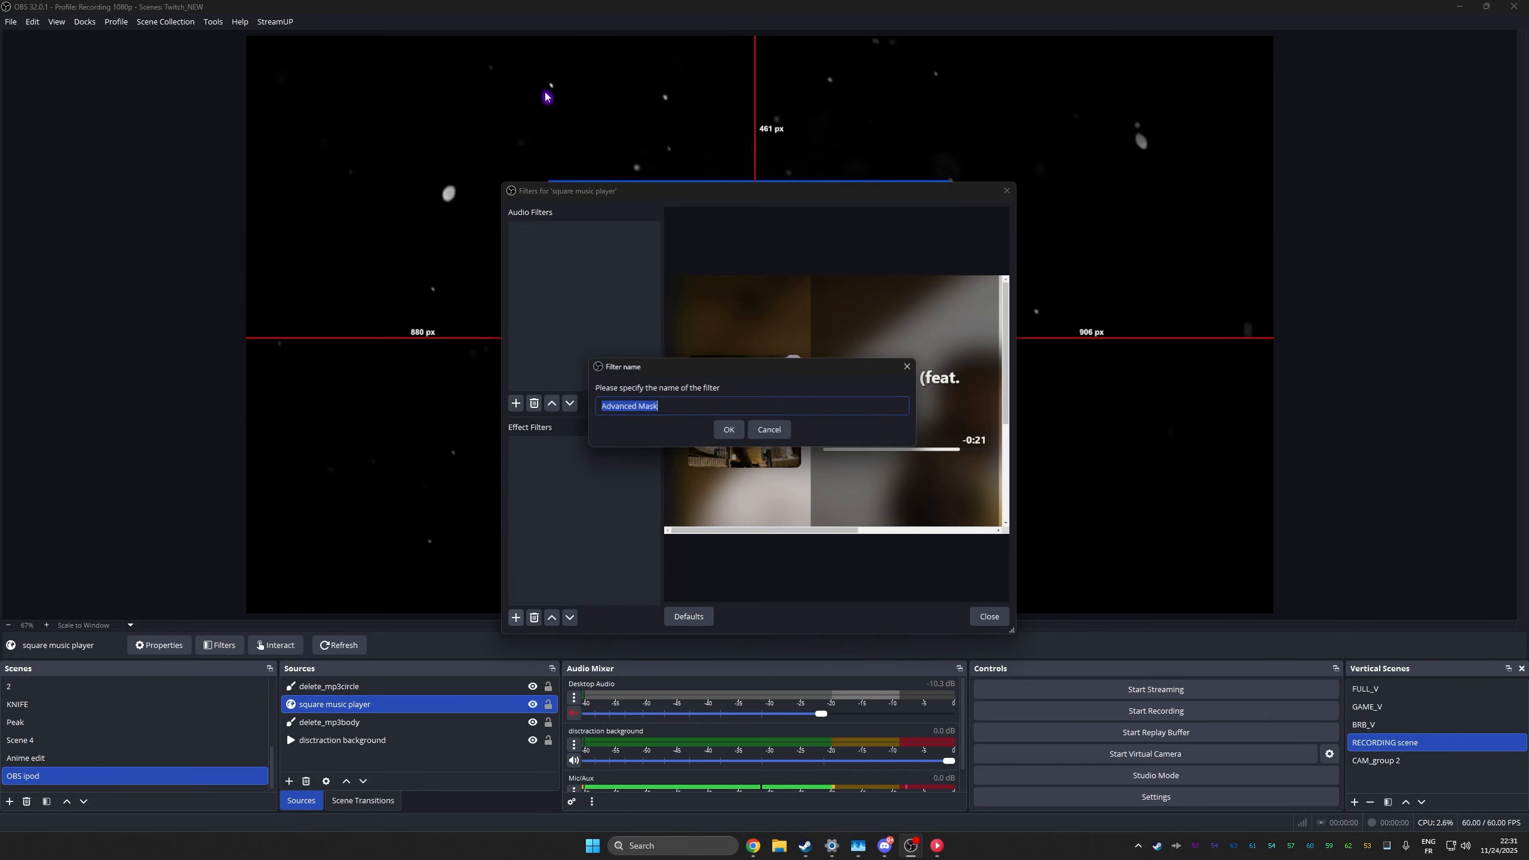
pyautogui.click(729, 430)
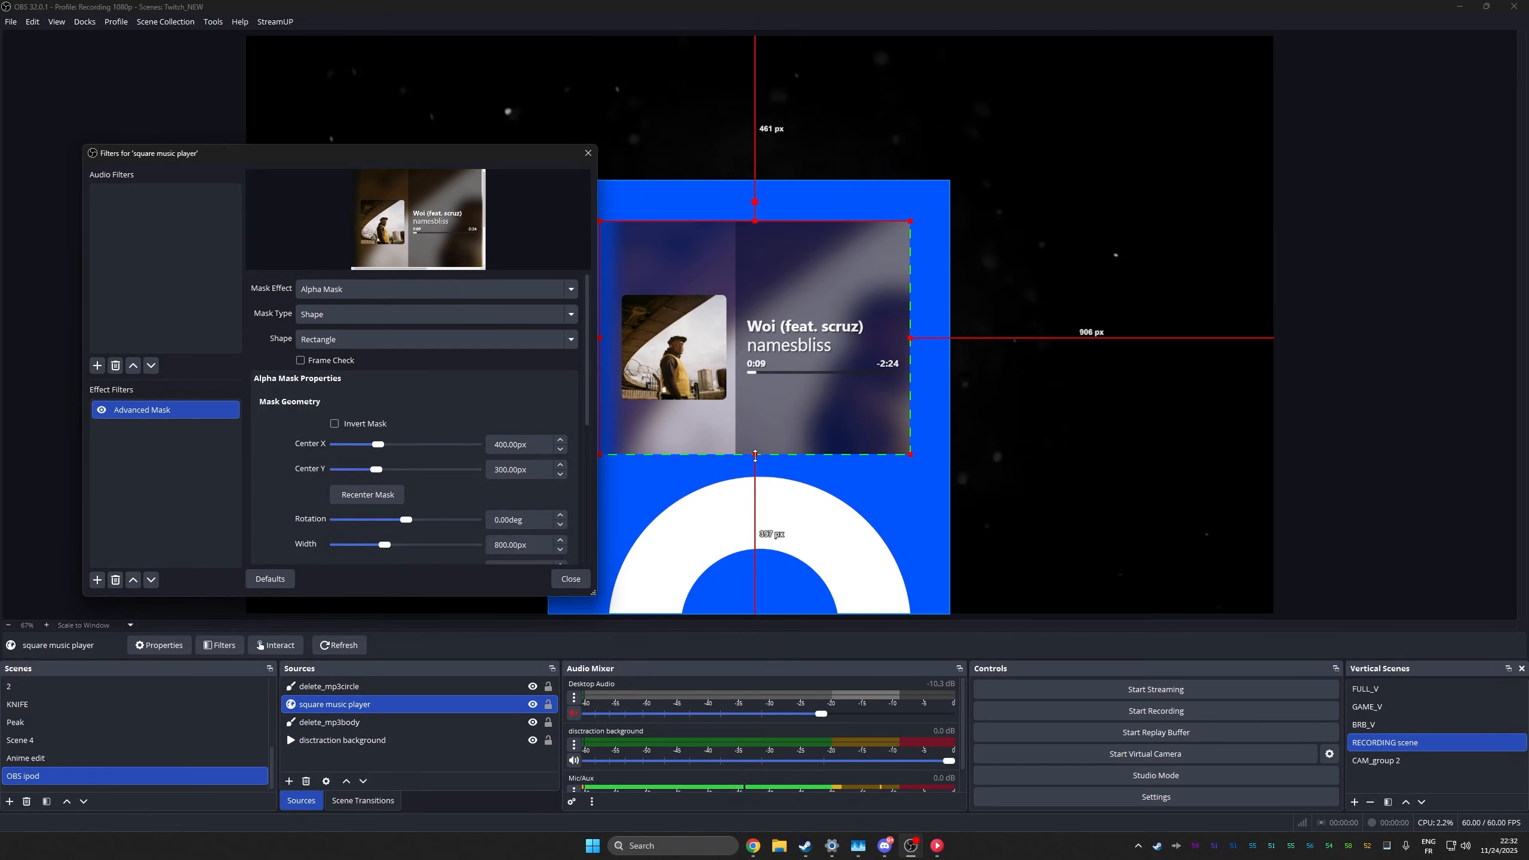
pyautogui.moveTo(755, 456); pyautogui.dragTo(756, 461)
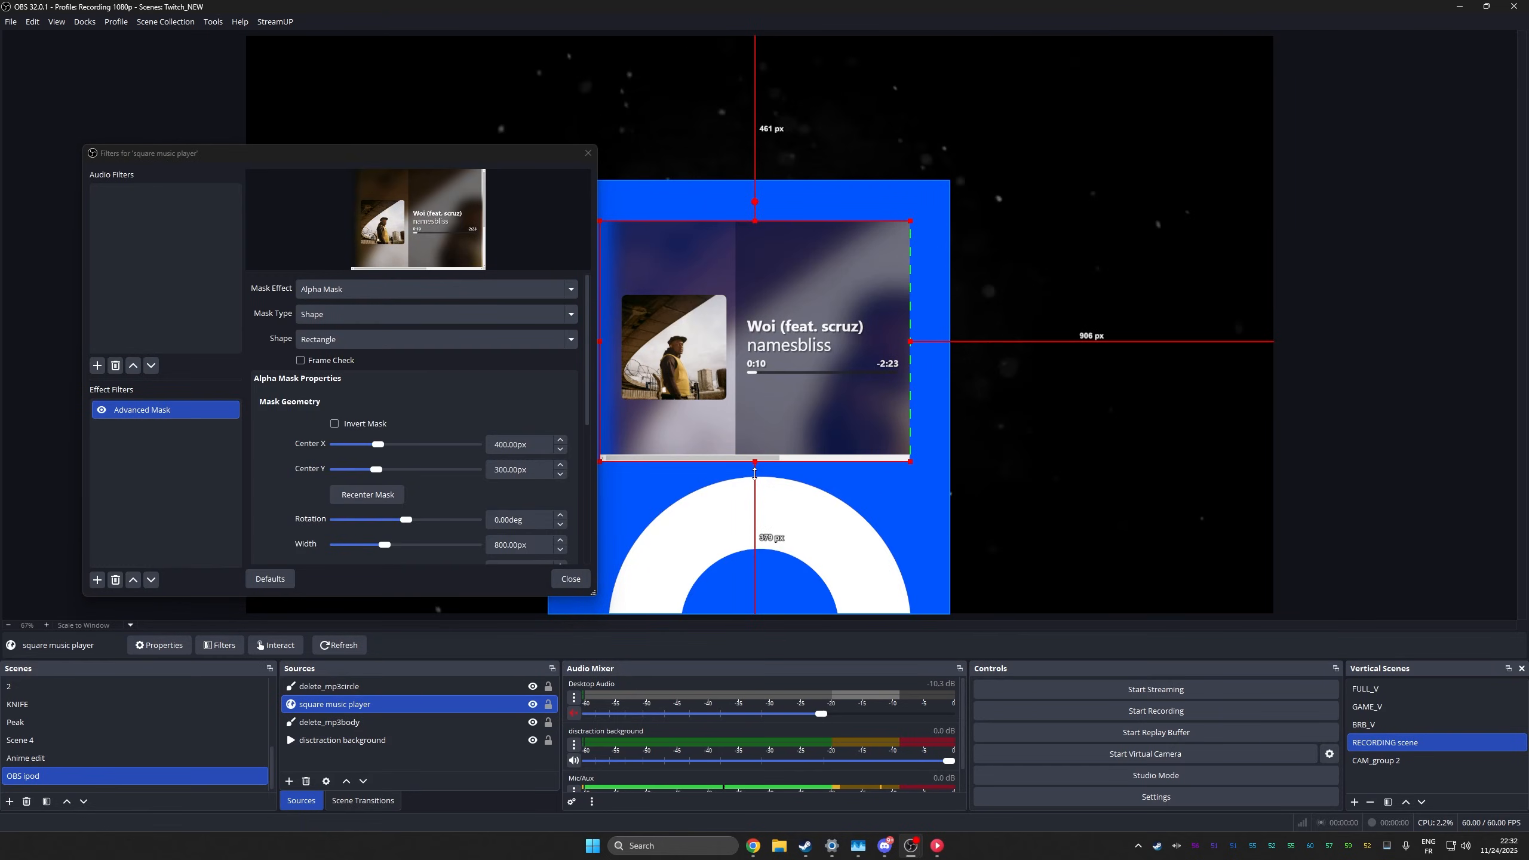
pyautogui.moveTo(910, 342); pyautogui.dragTo(925, 343)
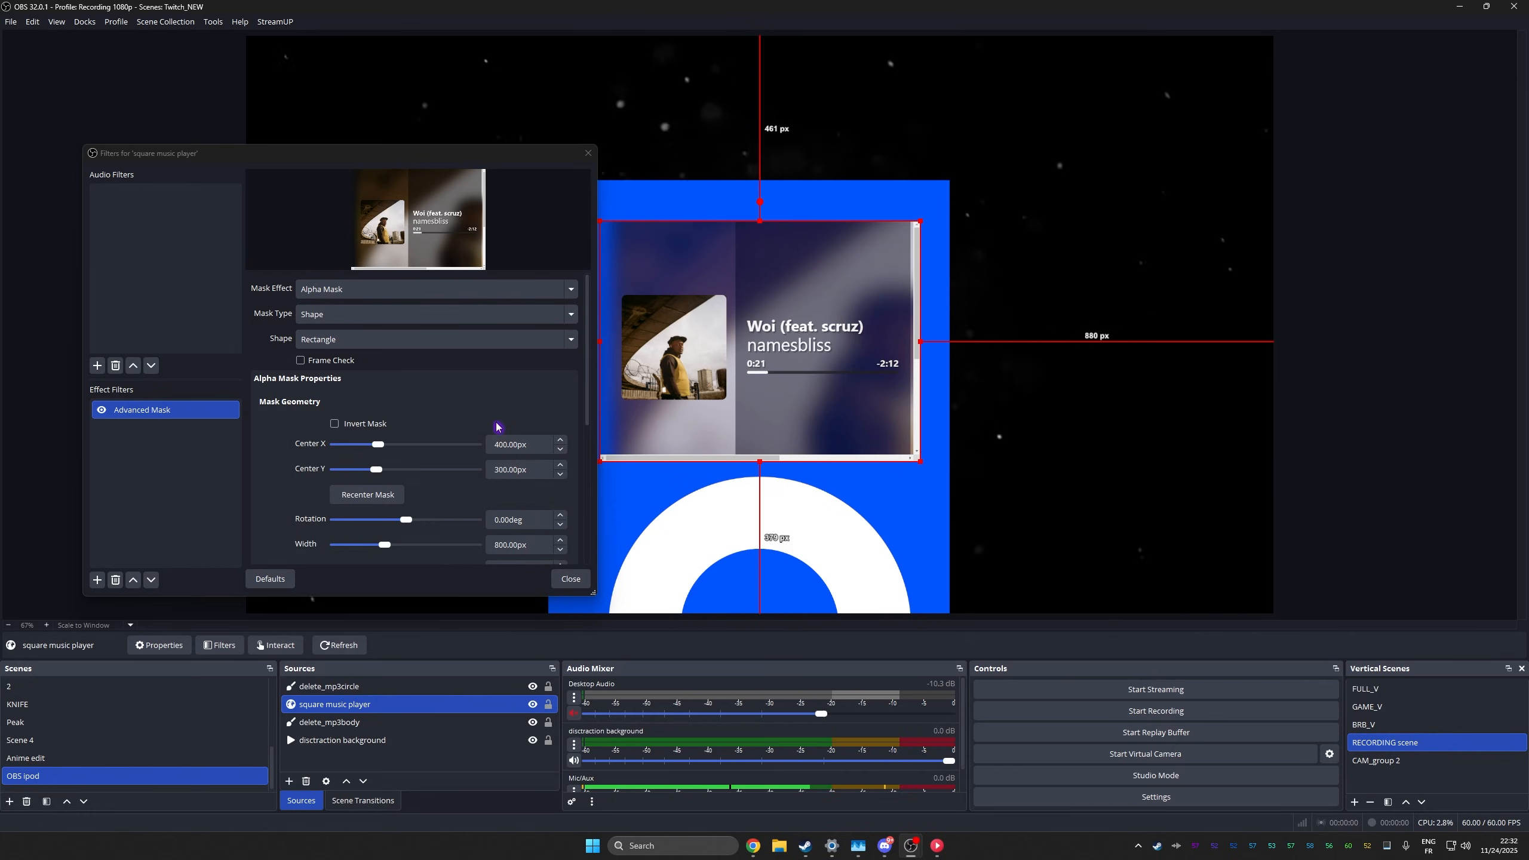
# Set the player's rectangular mask to 749 px wide and 560 px high with a uniform corner radius of 63 px.
pyautogui.scroll(-3, 316, 535)
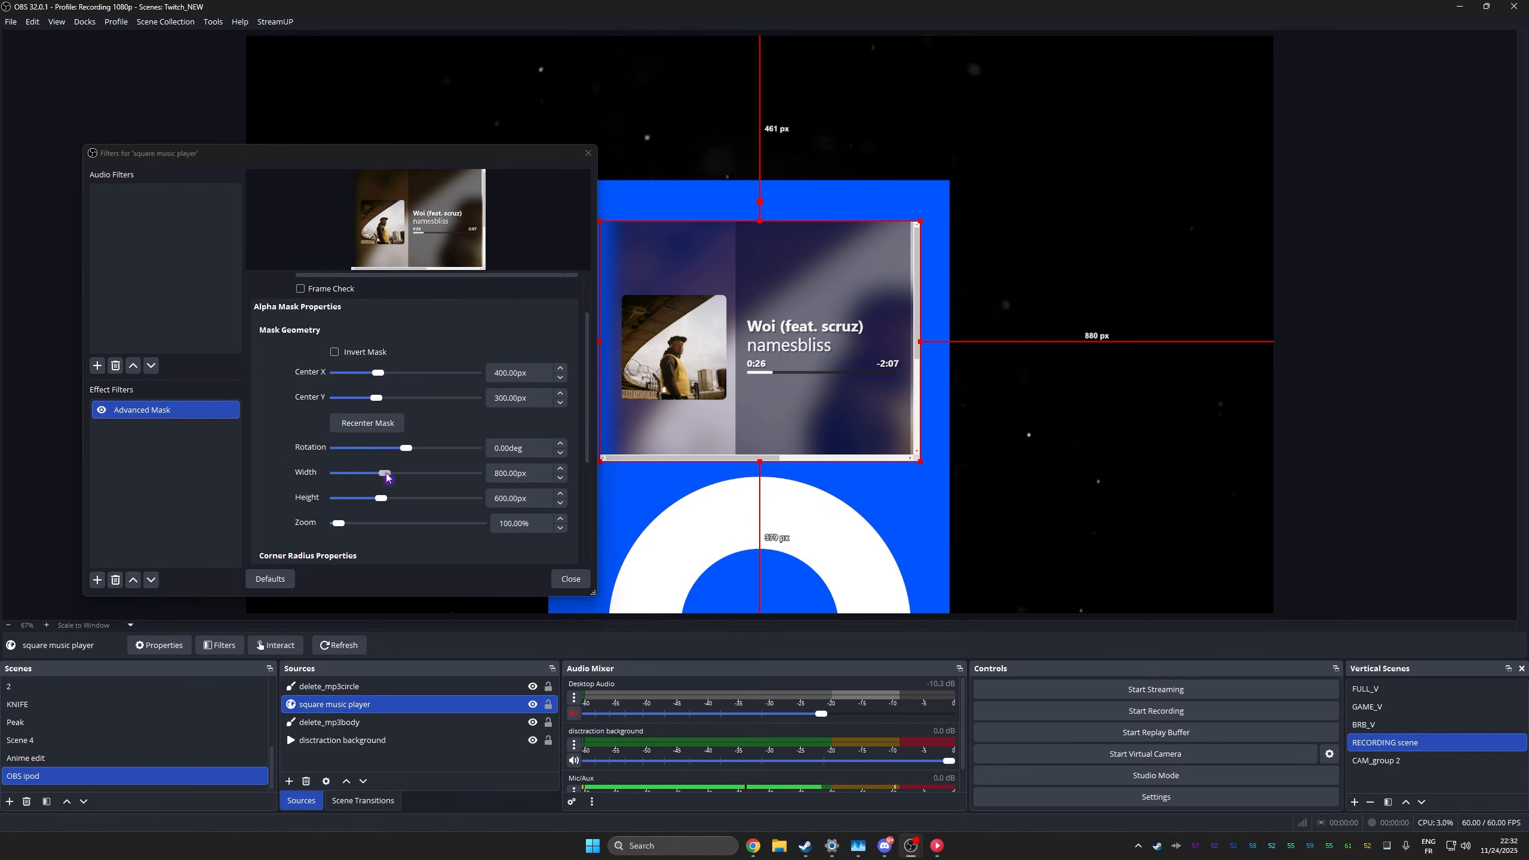
pyautogui.moveTo(386, 474); pyautogui.dragTo(383, 474)
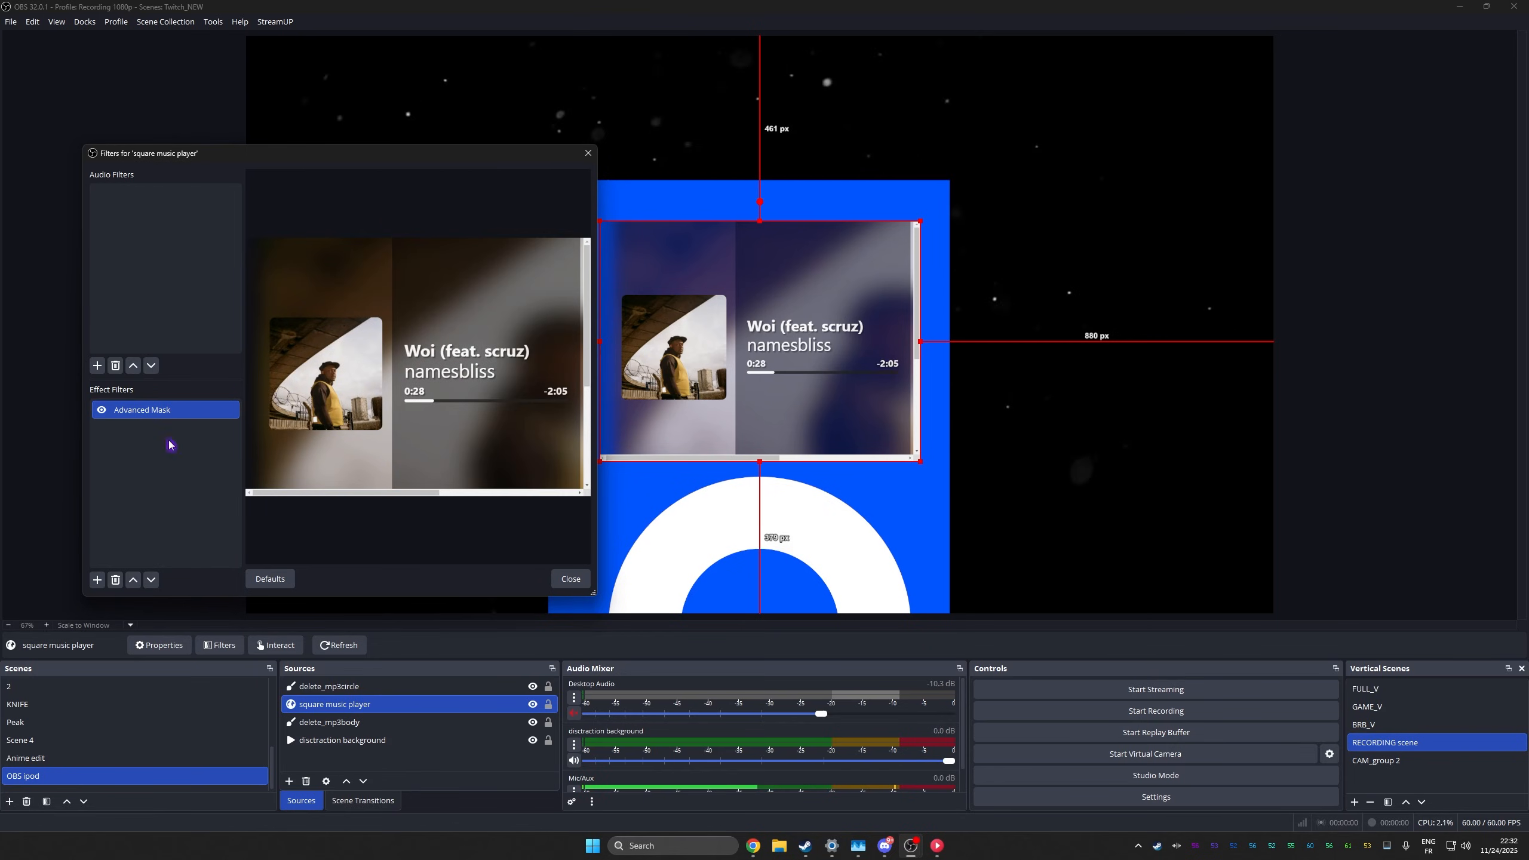
pyautogui.click(165, 411)
pyautogui.moveTo(386, 512); pyautogui.dragTo(384, 512)
pyautogui.doubleClick(492, 511)
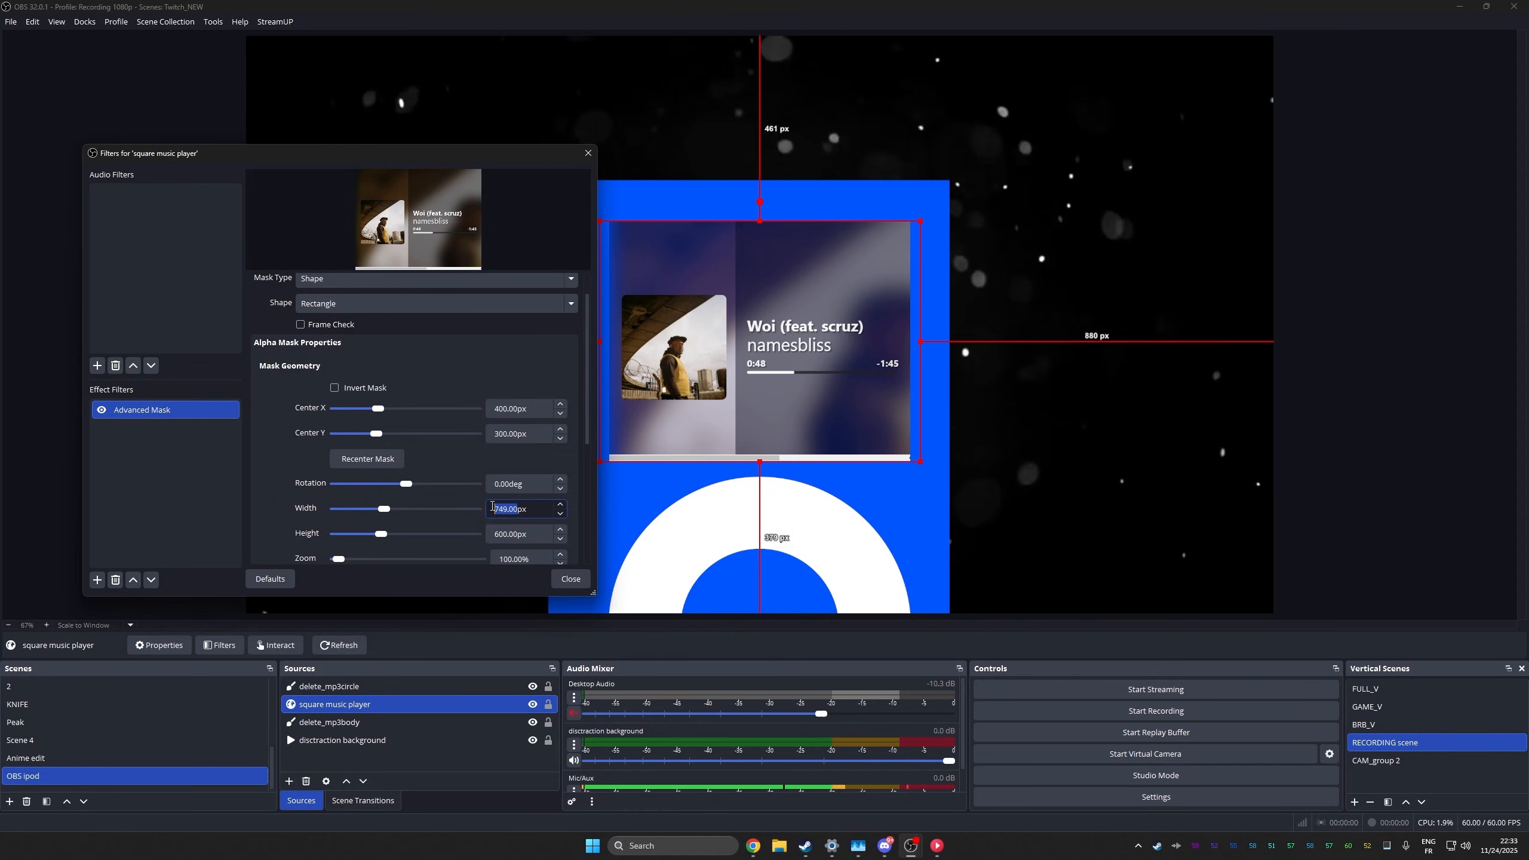
pyautogui.doubleClick(508, 538)
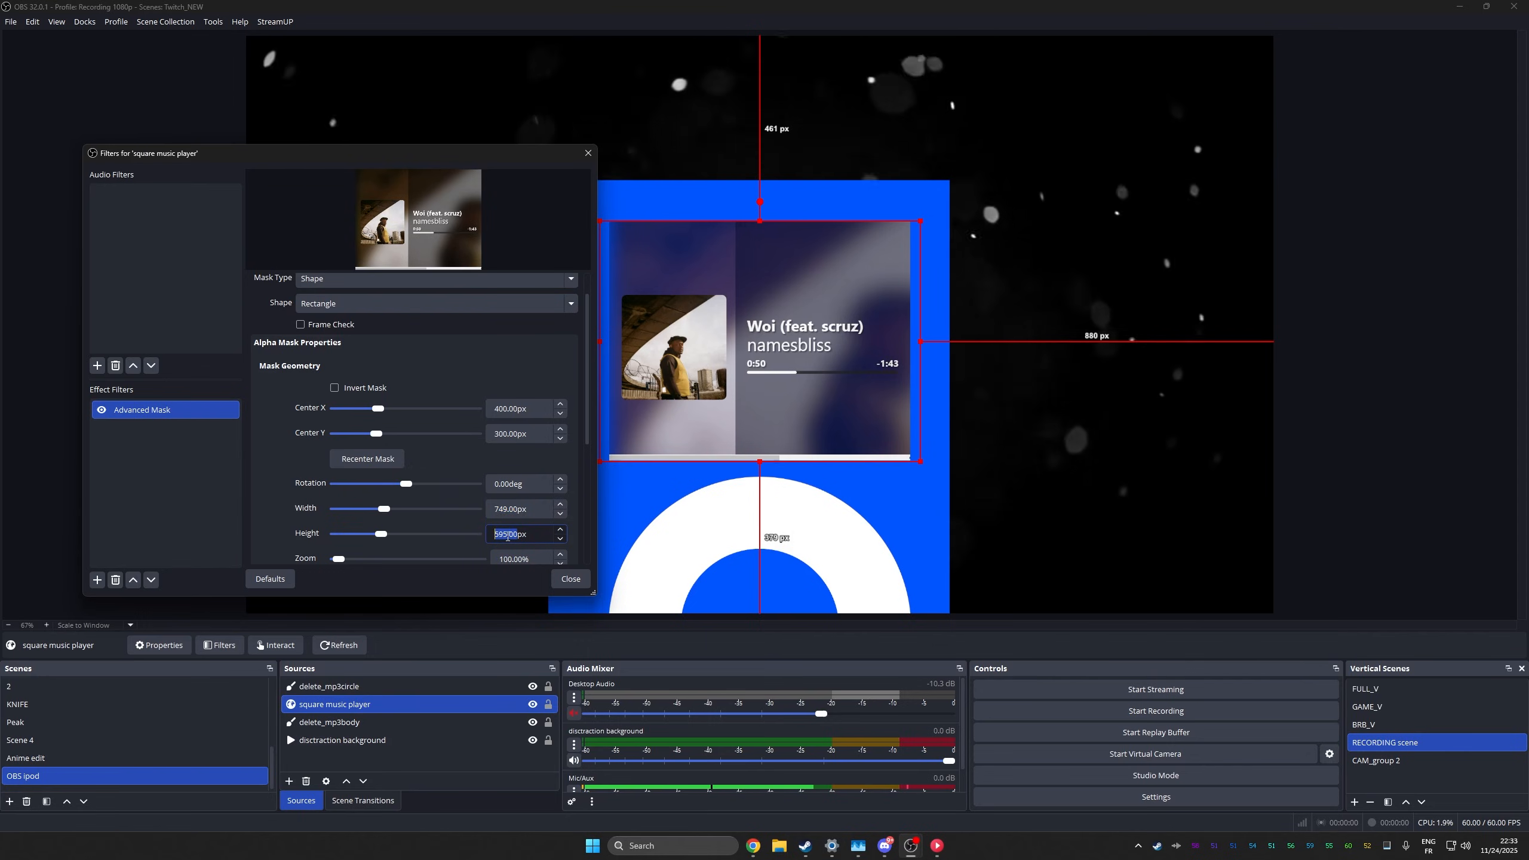
pyautogui.scroll(-20, 508, 539)
pyautogui.scroll(-3, 275, 507)
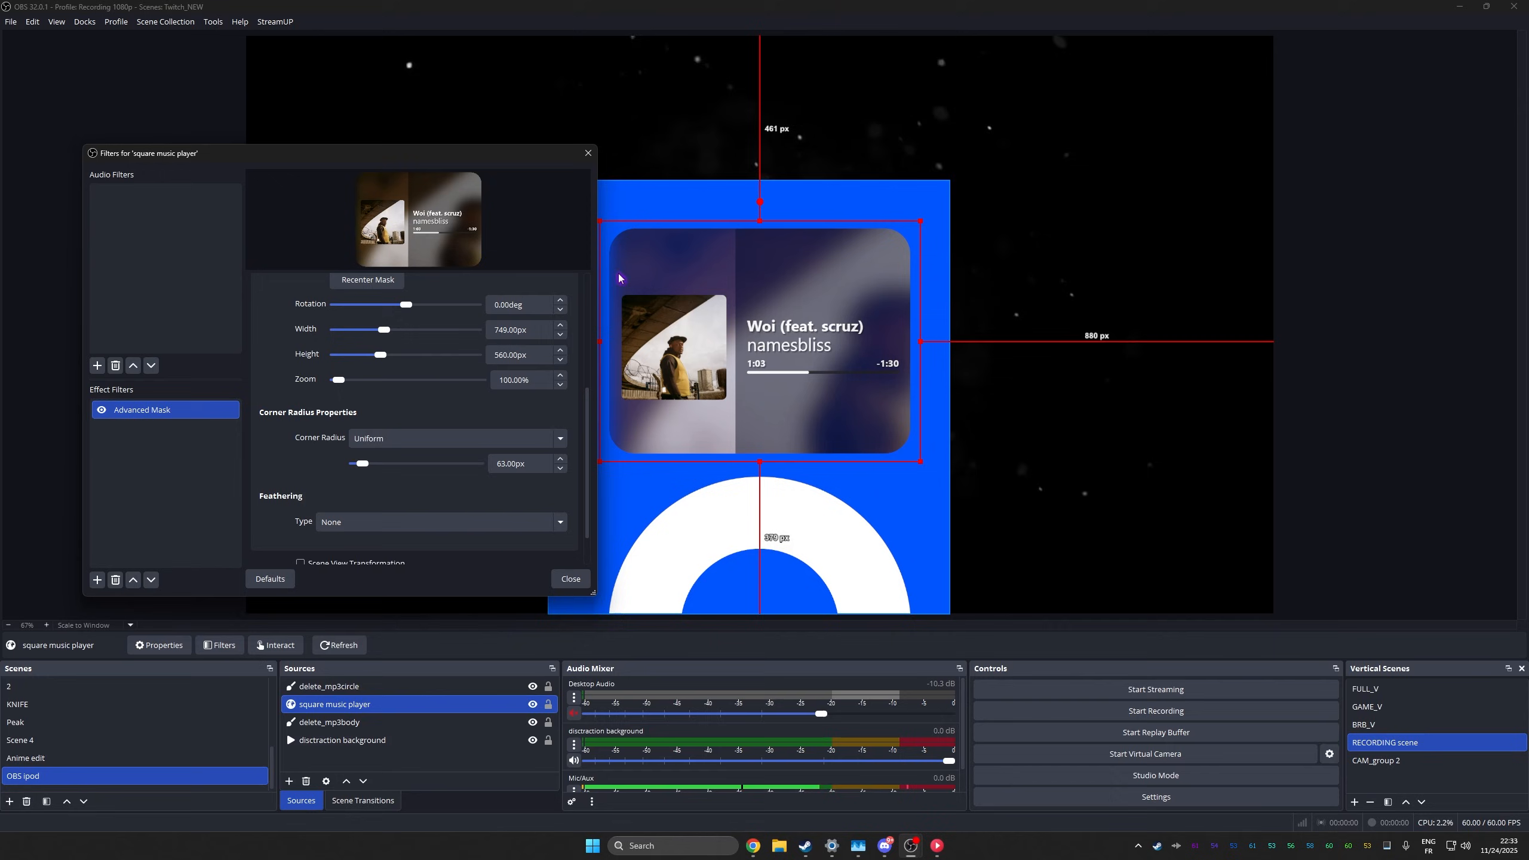
# Add a Shadow filter to the white ring, using Inner Shadow with an intensity of 31.50%.
pyautogui.click(752, 576)
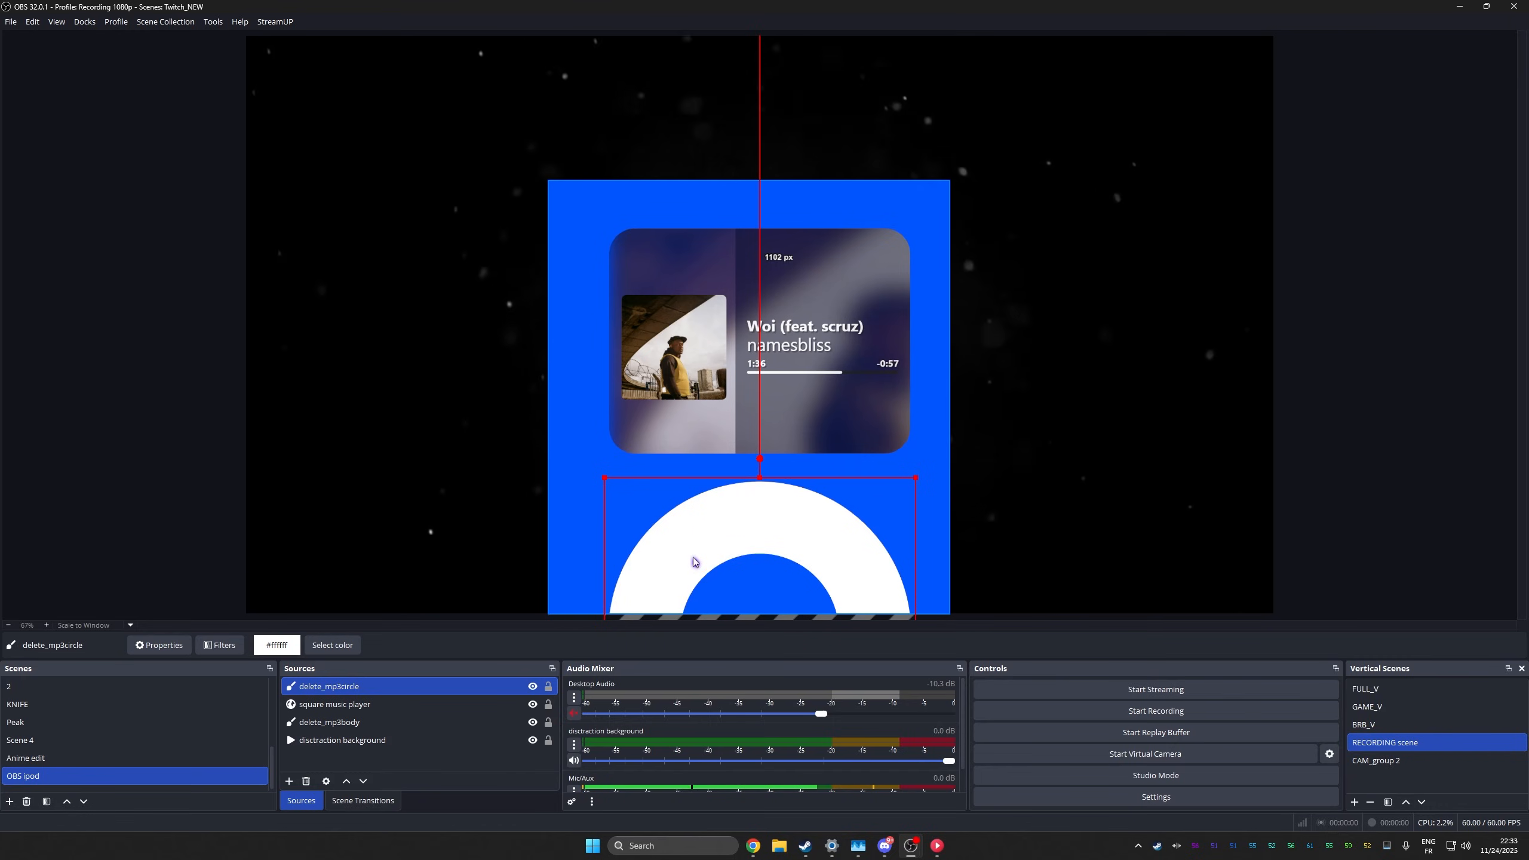
pyautogui.click(219, 645)
pyautogui.moveTo(714, 196); pyautogui.dragTo(284, 196)
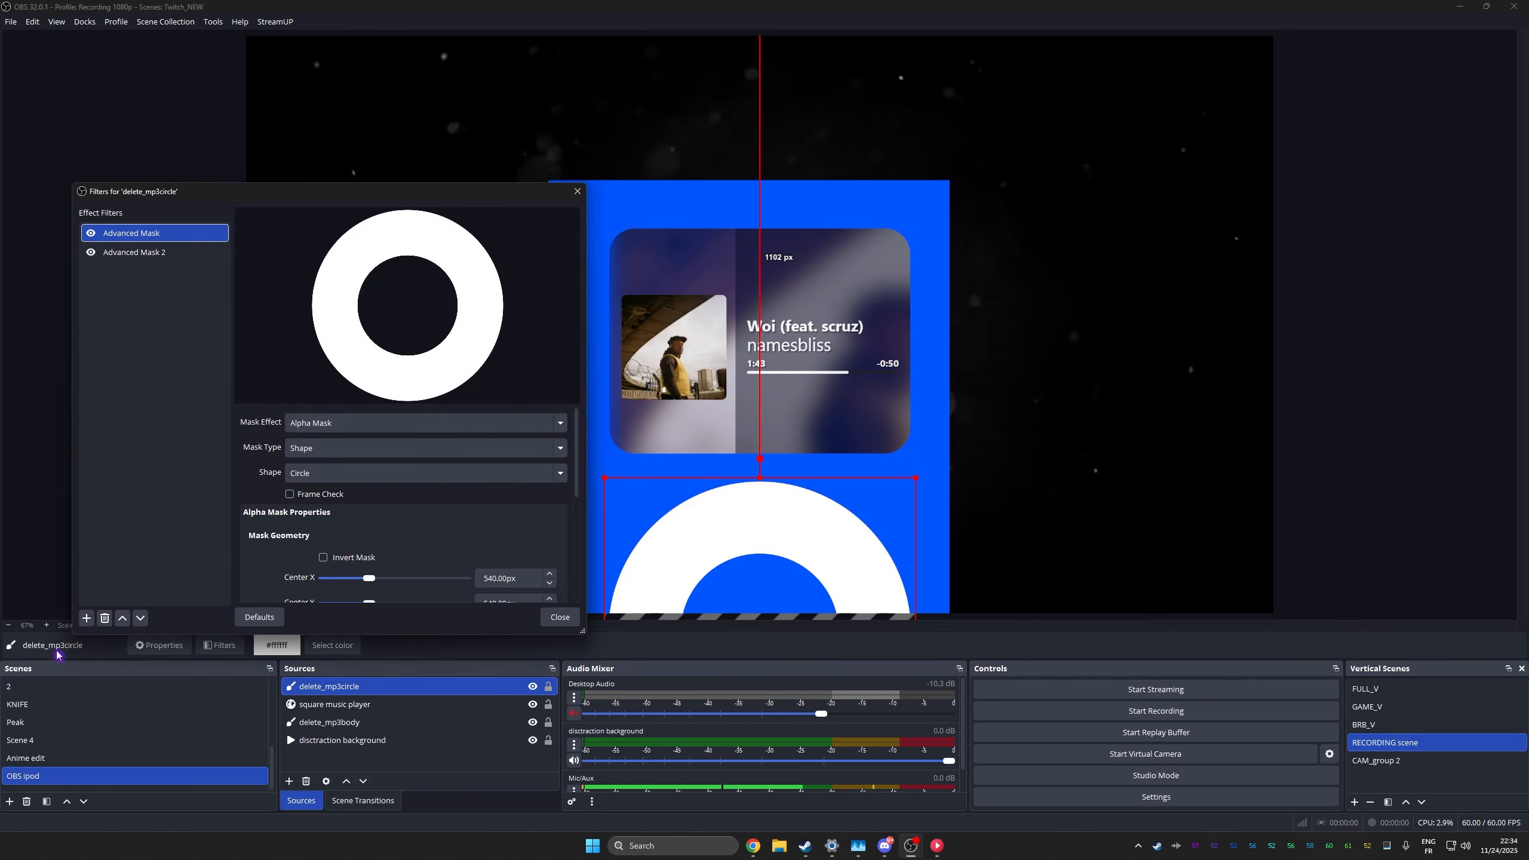
pyautogui.click(84, 618)
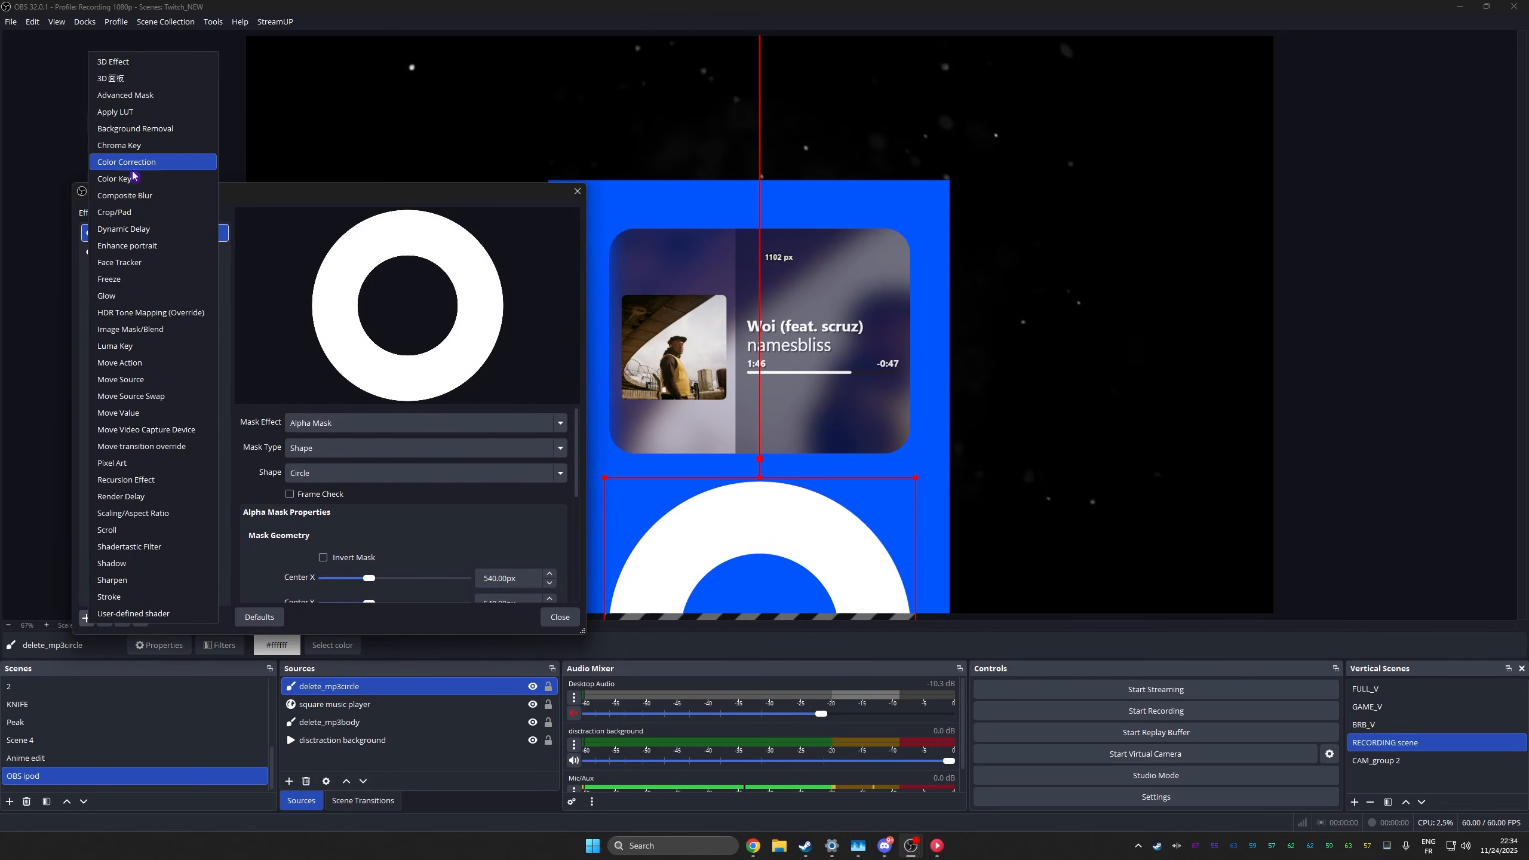
pyautogui.click(119, 564)
pyautogui.click(300, 431)
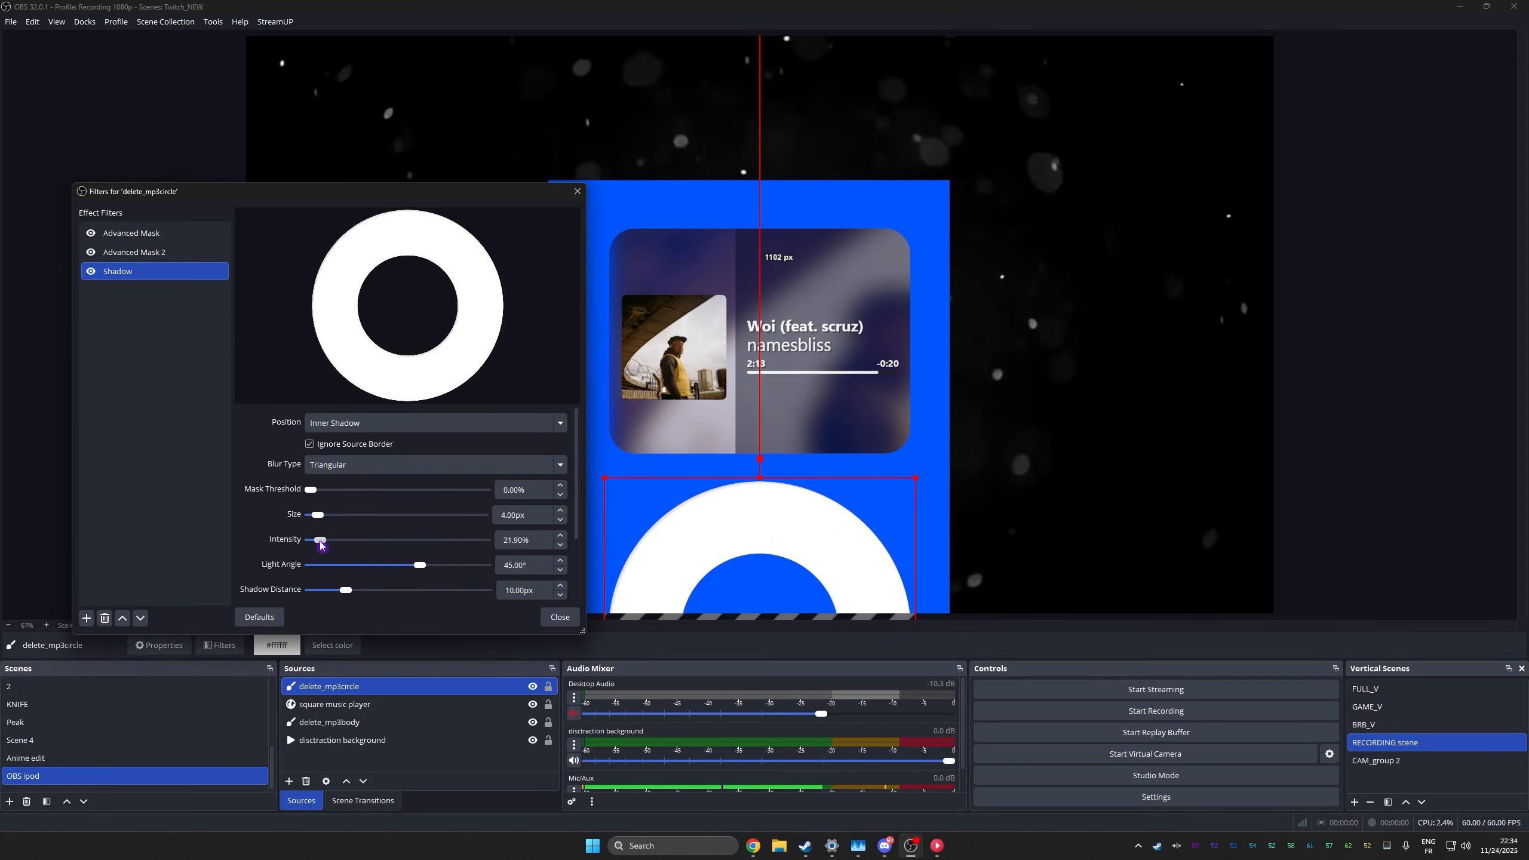
pyautogui.moveTo(321, 541); pyautogui.dragTo(325, 550)
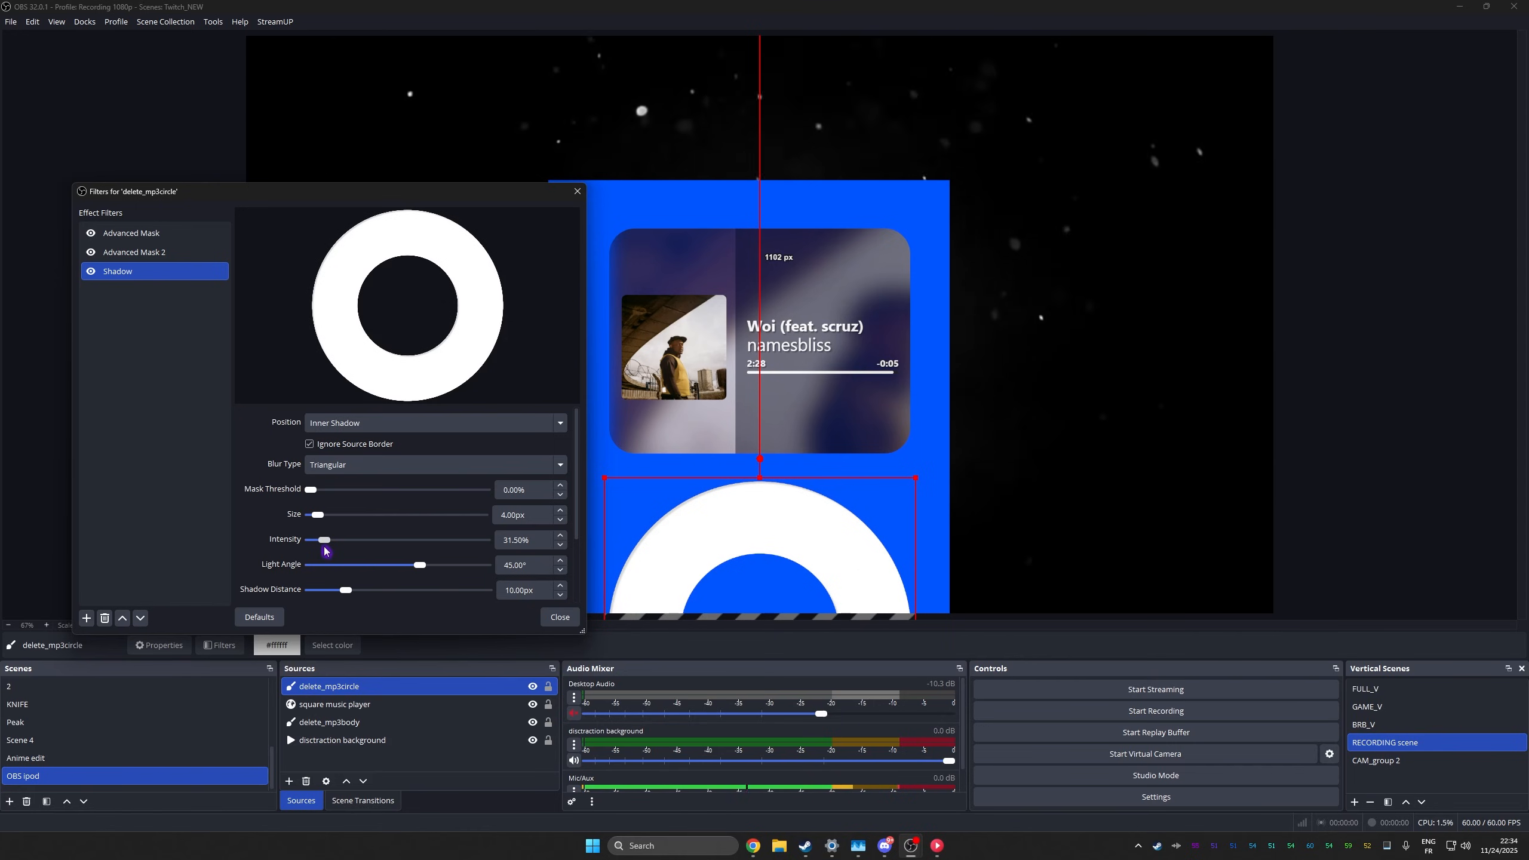
# Add two more Shadow filters to the ring, giving Shadow 3 a light angle of -101.40° and an intensity of 11.00%.
pyautogui.click(86, 618)
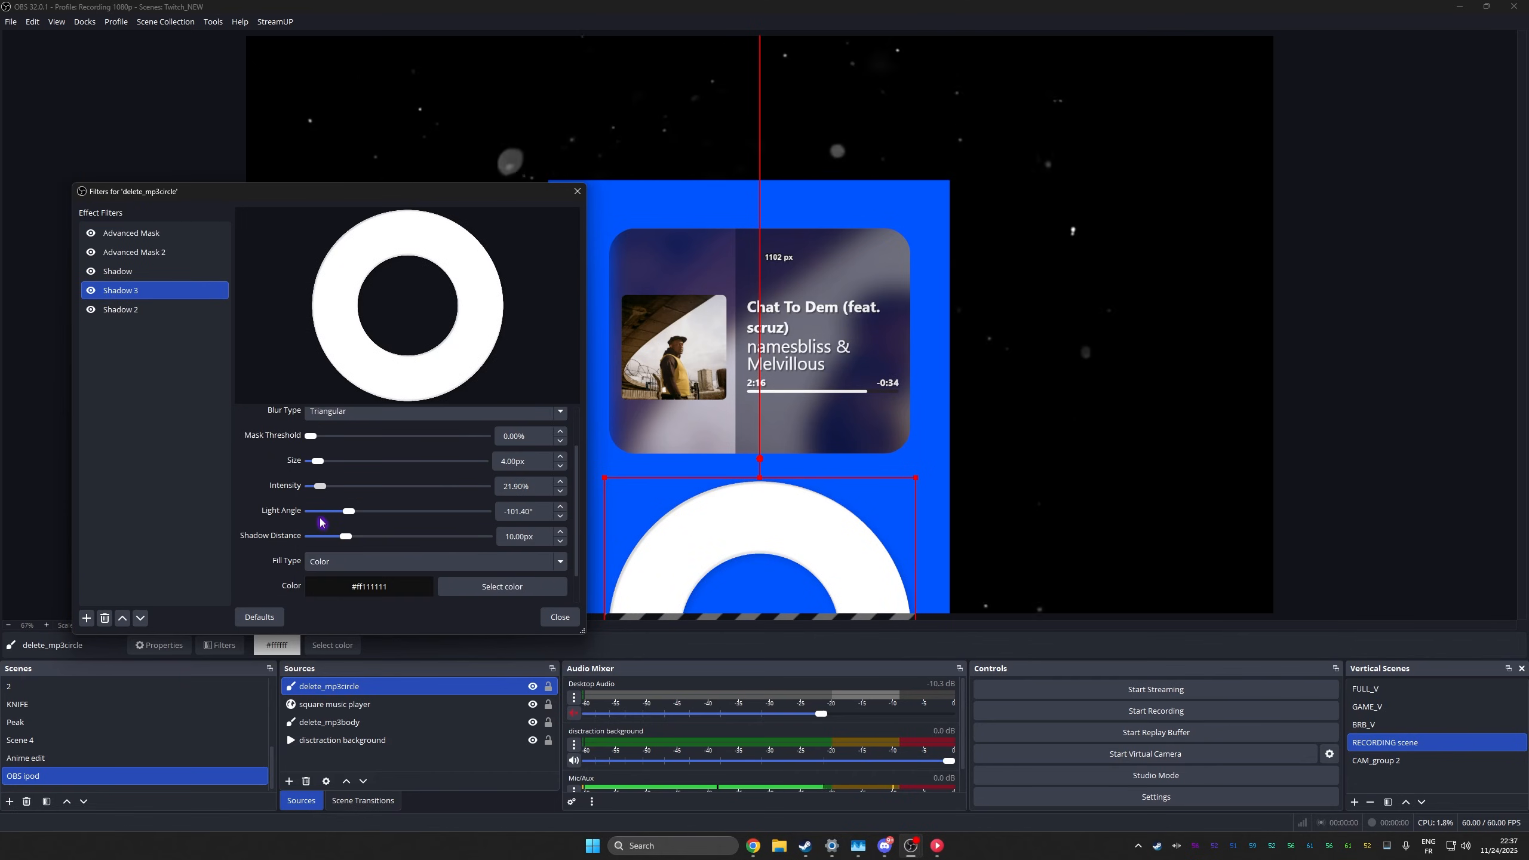
pyautogui.moveTo(321, 519); pyautogui.dragTo(321, 521)
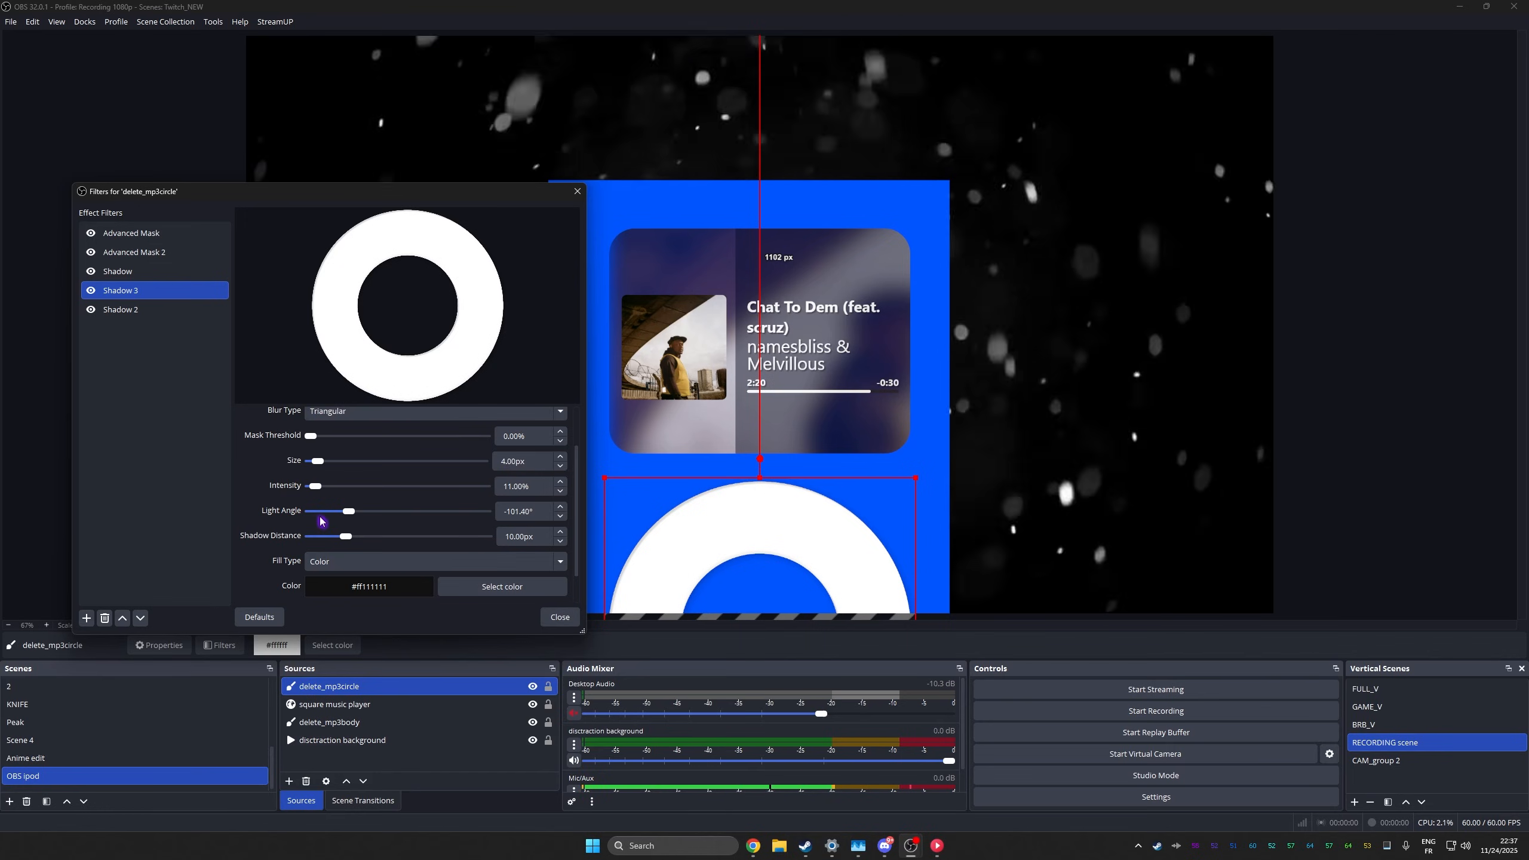
pyautogui.press('Escape')
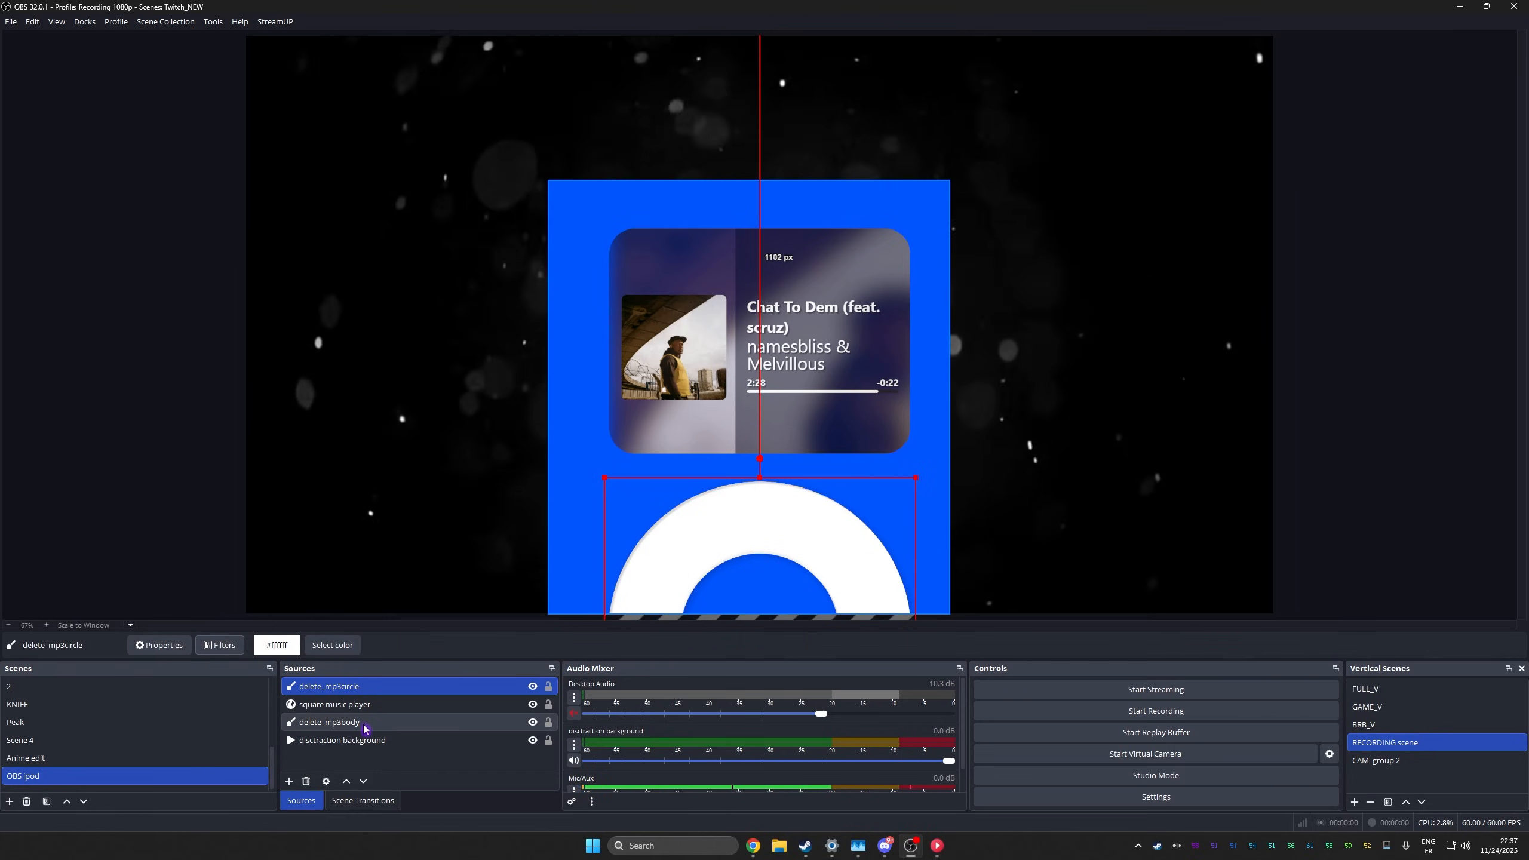
# Group the ring, music player and body sources as delete_ipod and fit the whole group within the canvas height.
pyautogui.click(364, 724)
pyautogui.keyDown('shift'); pyautogui.click(356, 689); pyautogui.keyUp('shift')
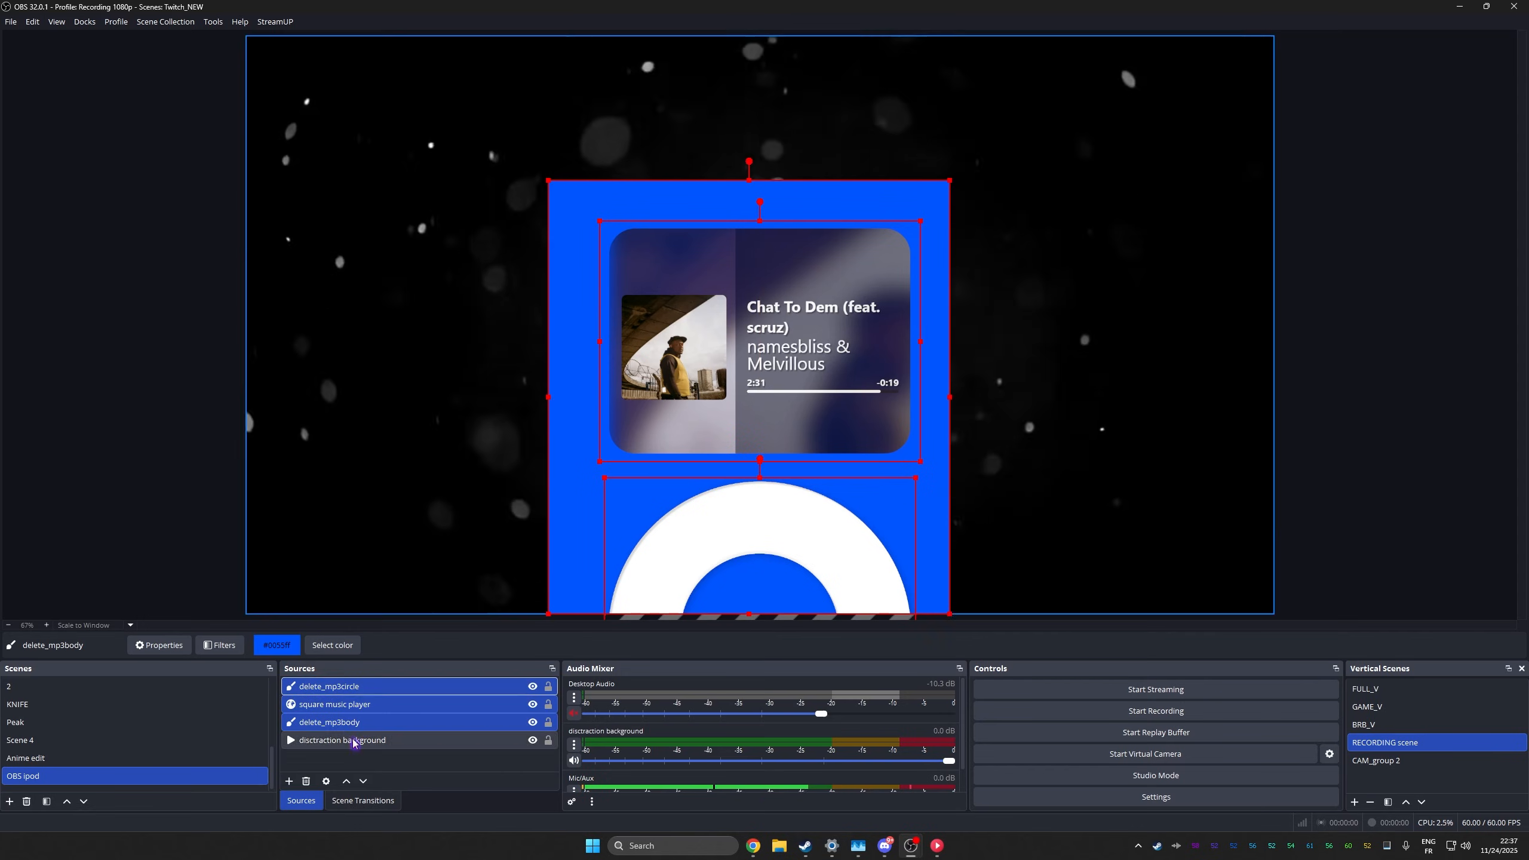
pyautogui.rightClick(361, 706)
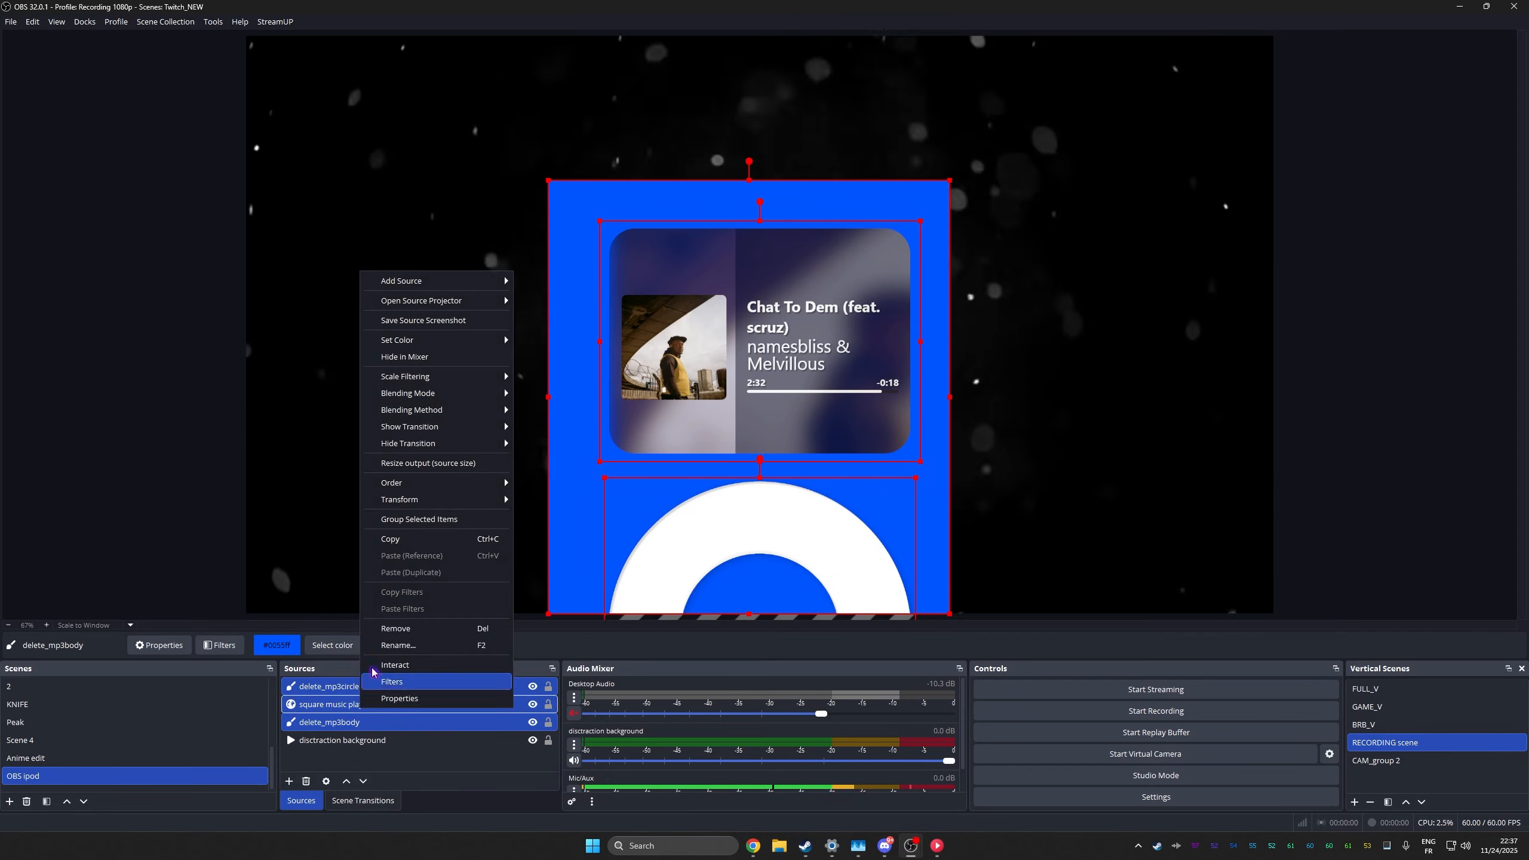
pyautogui.click(445, 519)
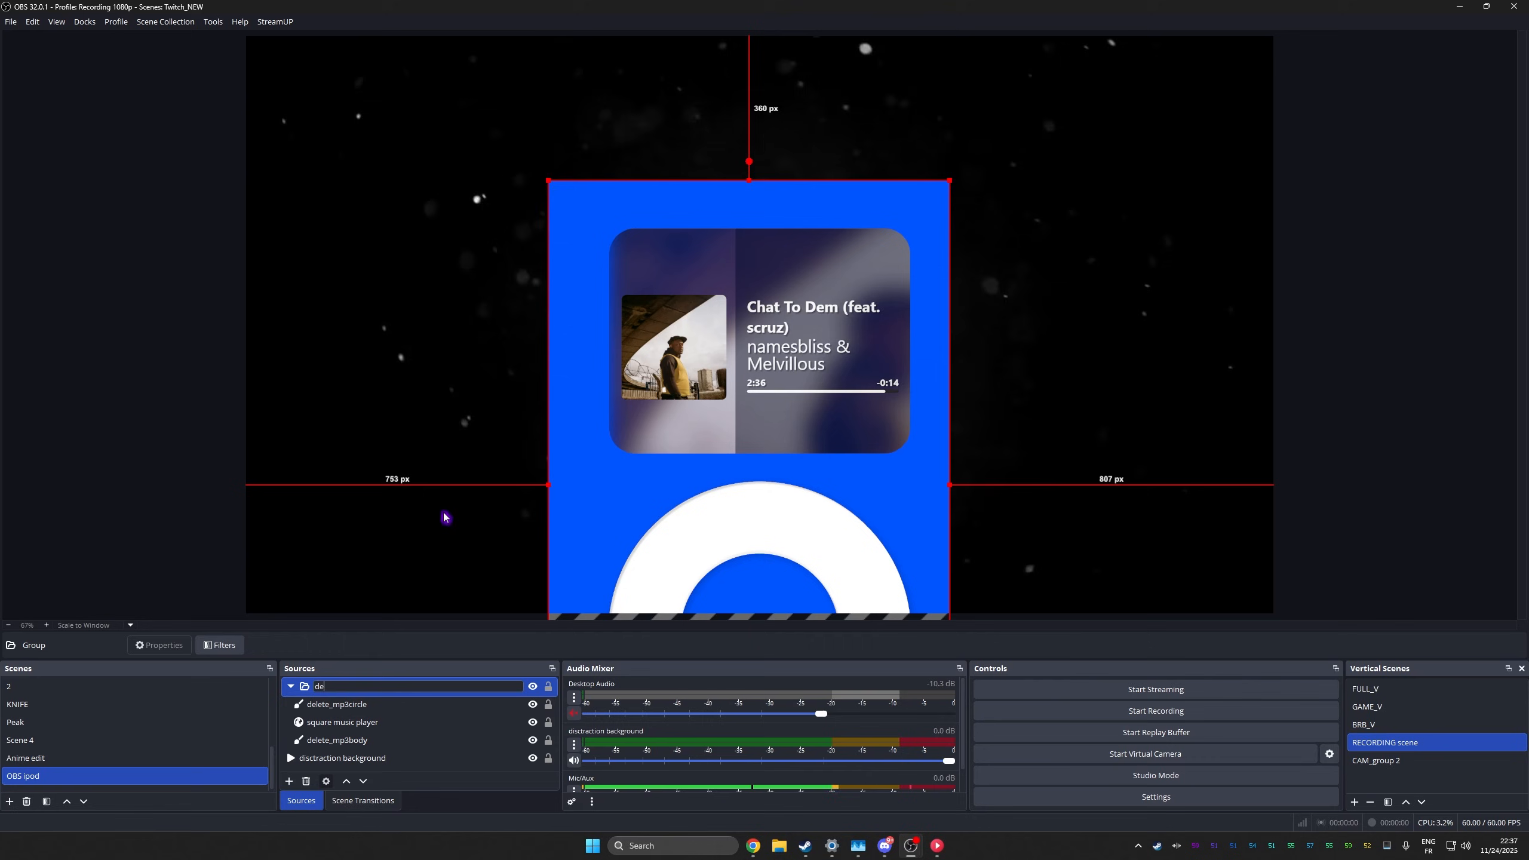
pyautogui.write('delete_ipod')
pyautogui.press('Return')
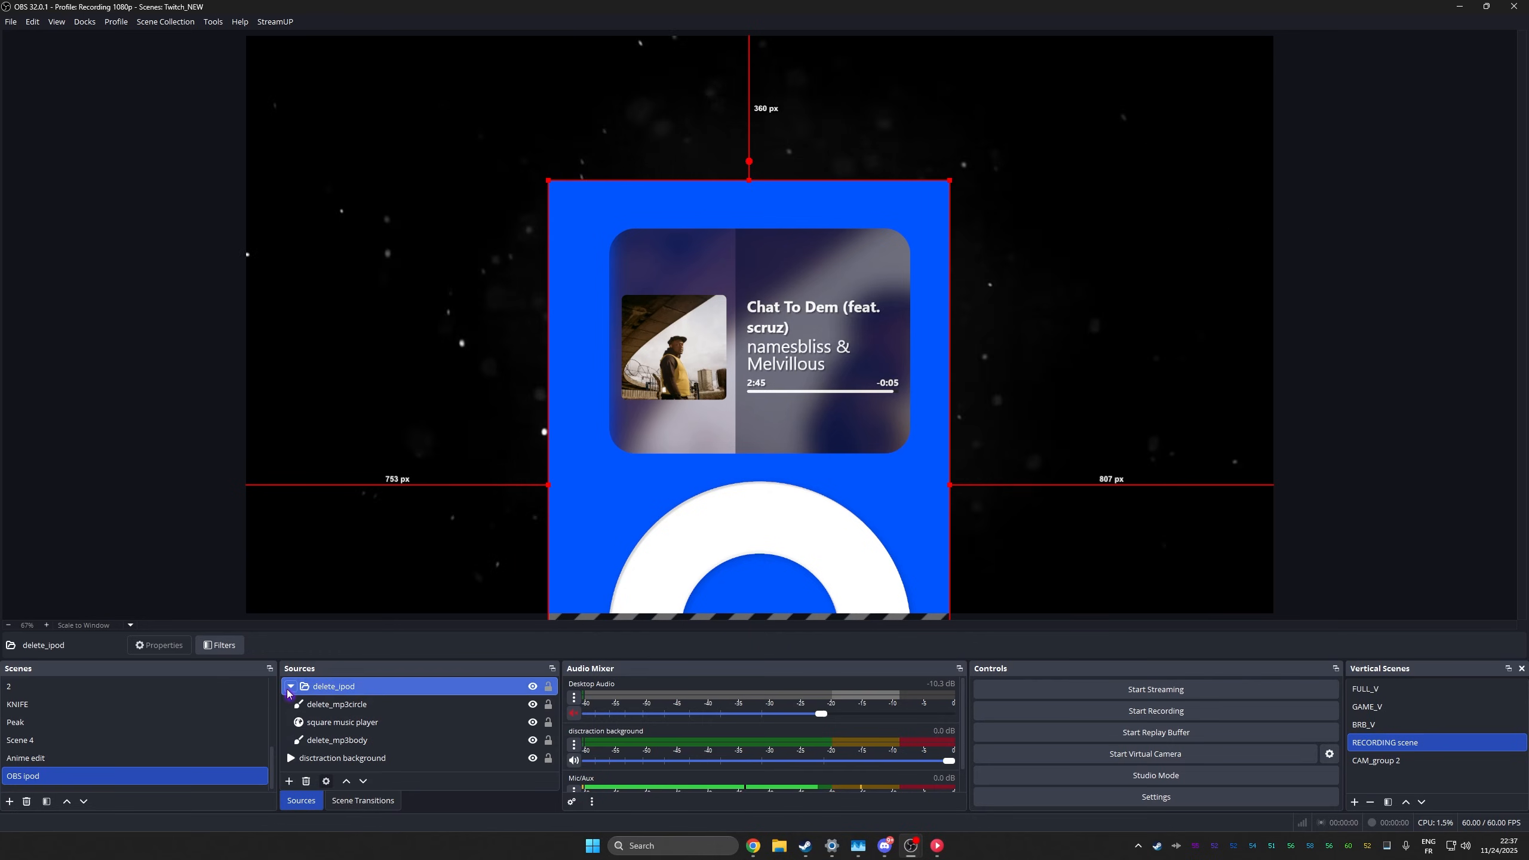
pyautogui.moveTo(636, 504); pyautogui.dragTo(689, 355)
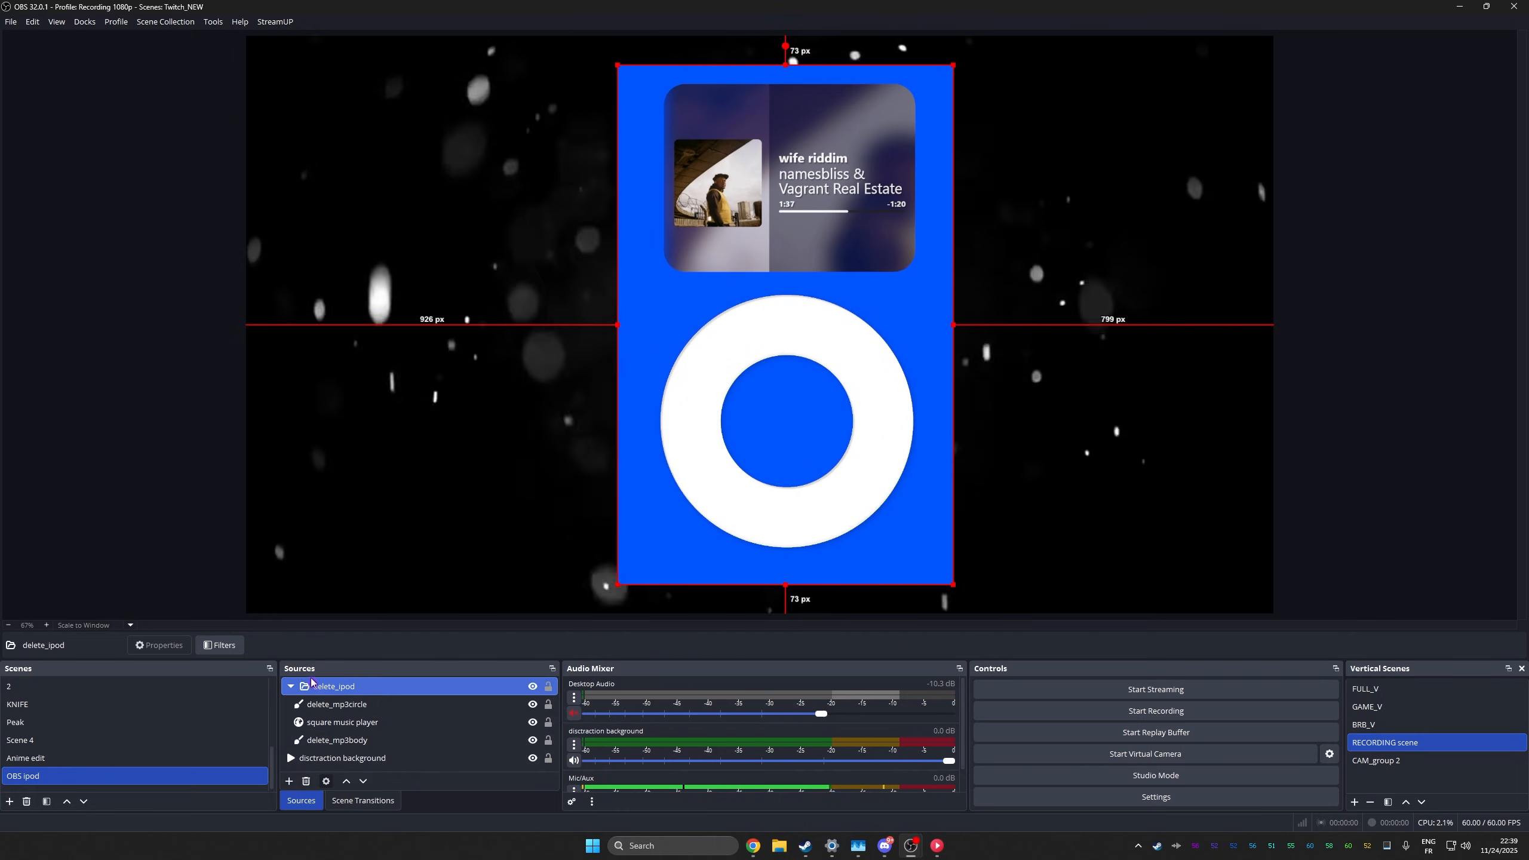
# Try a User-defined shader filter on the delete_ipod group with its shader text loaded from a file.
pyautogui.click(291, 687)
pyautogui.click(220, 645)
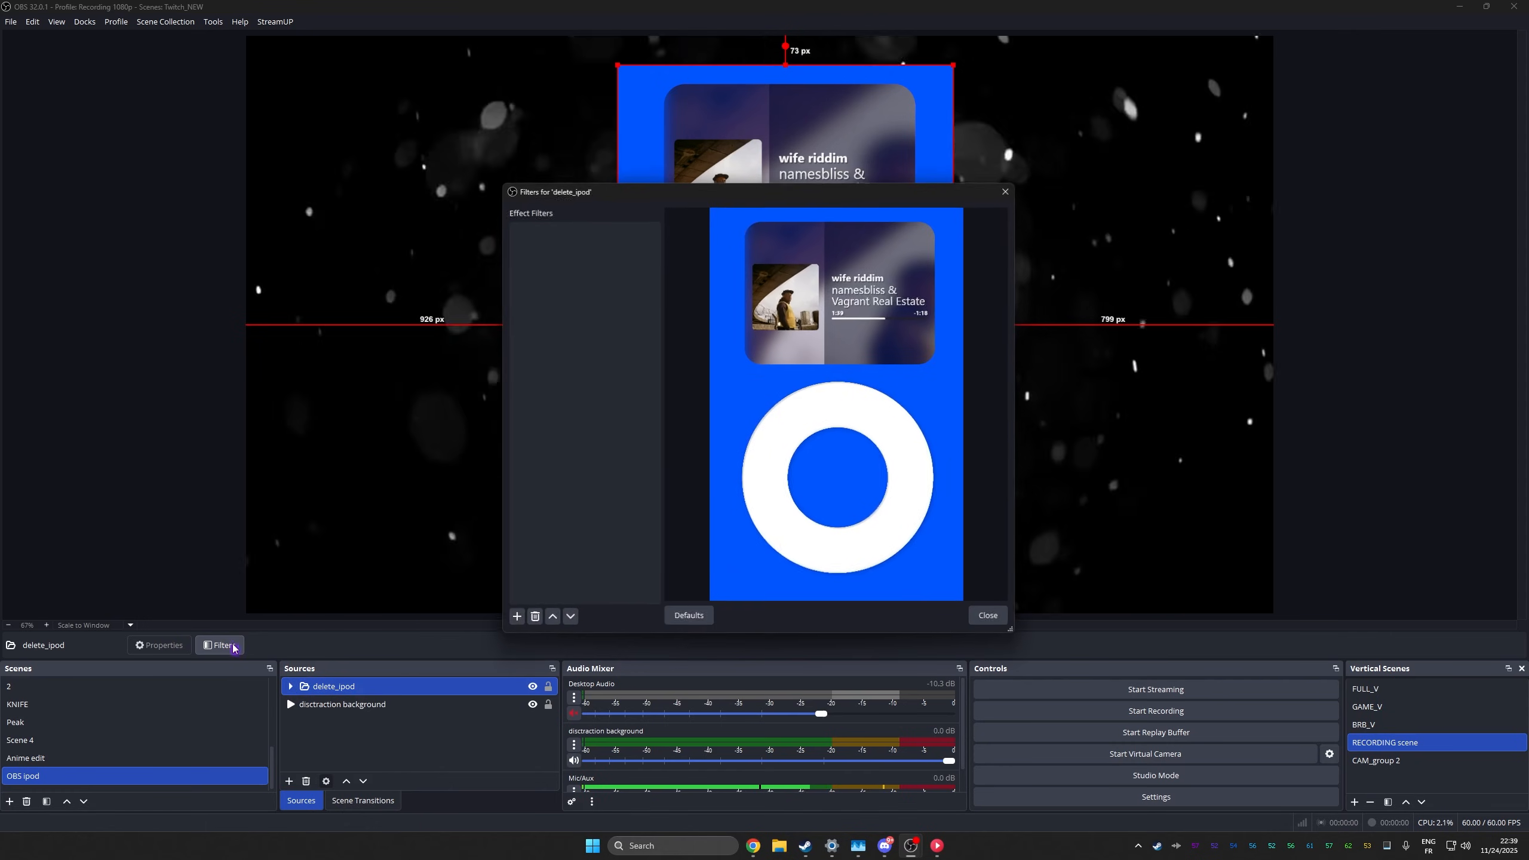
pyautogui.click(516, 618)
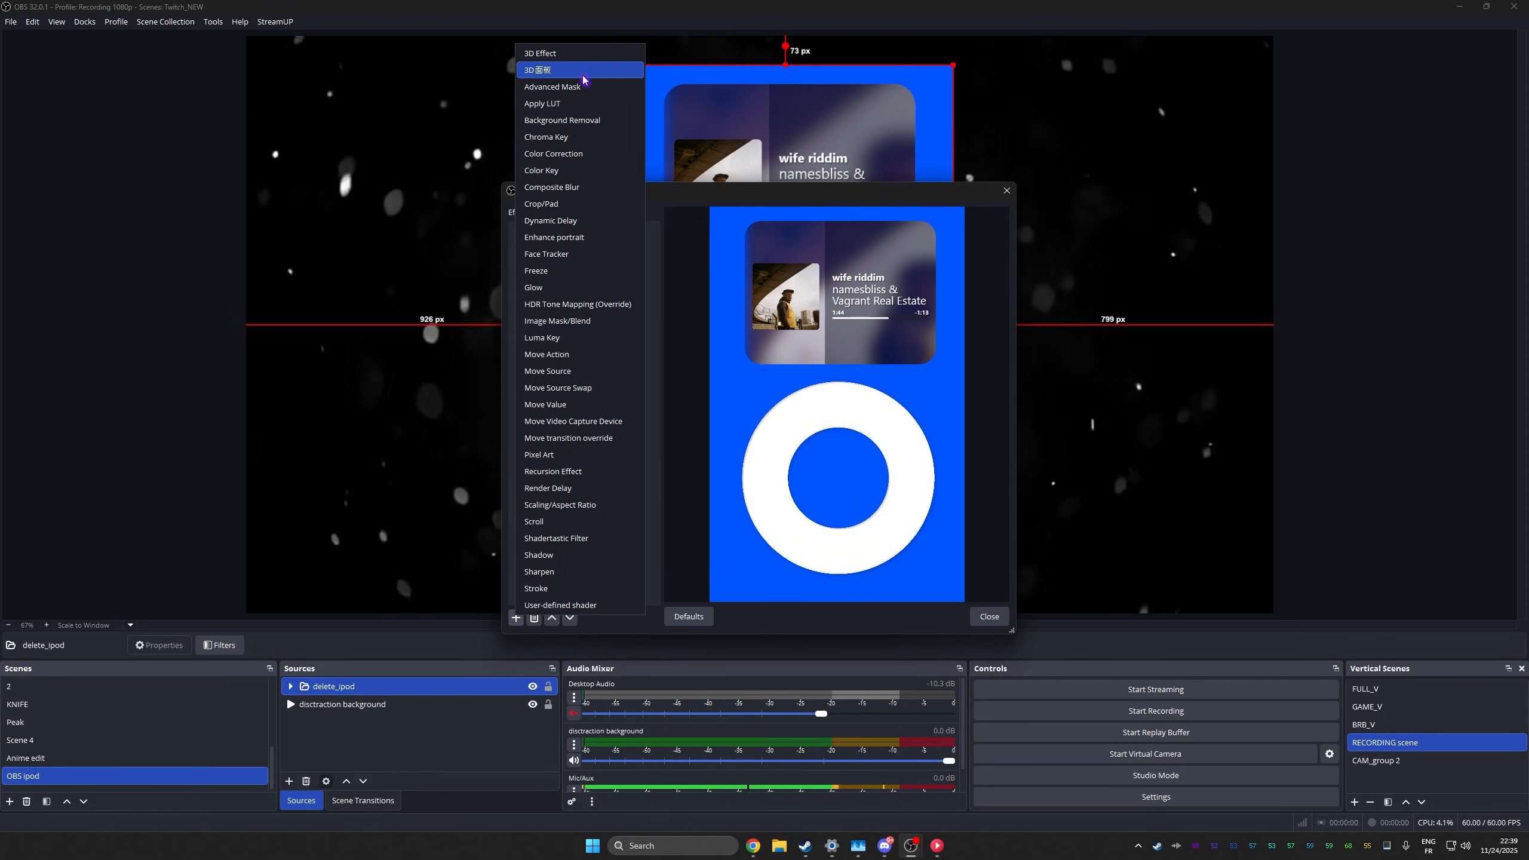
pyautogui.click(552, 605)
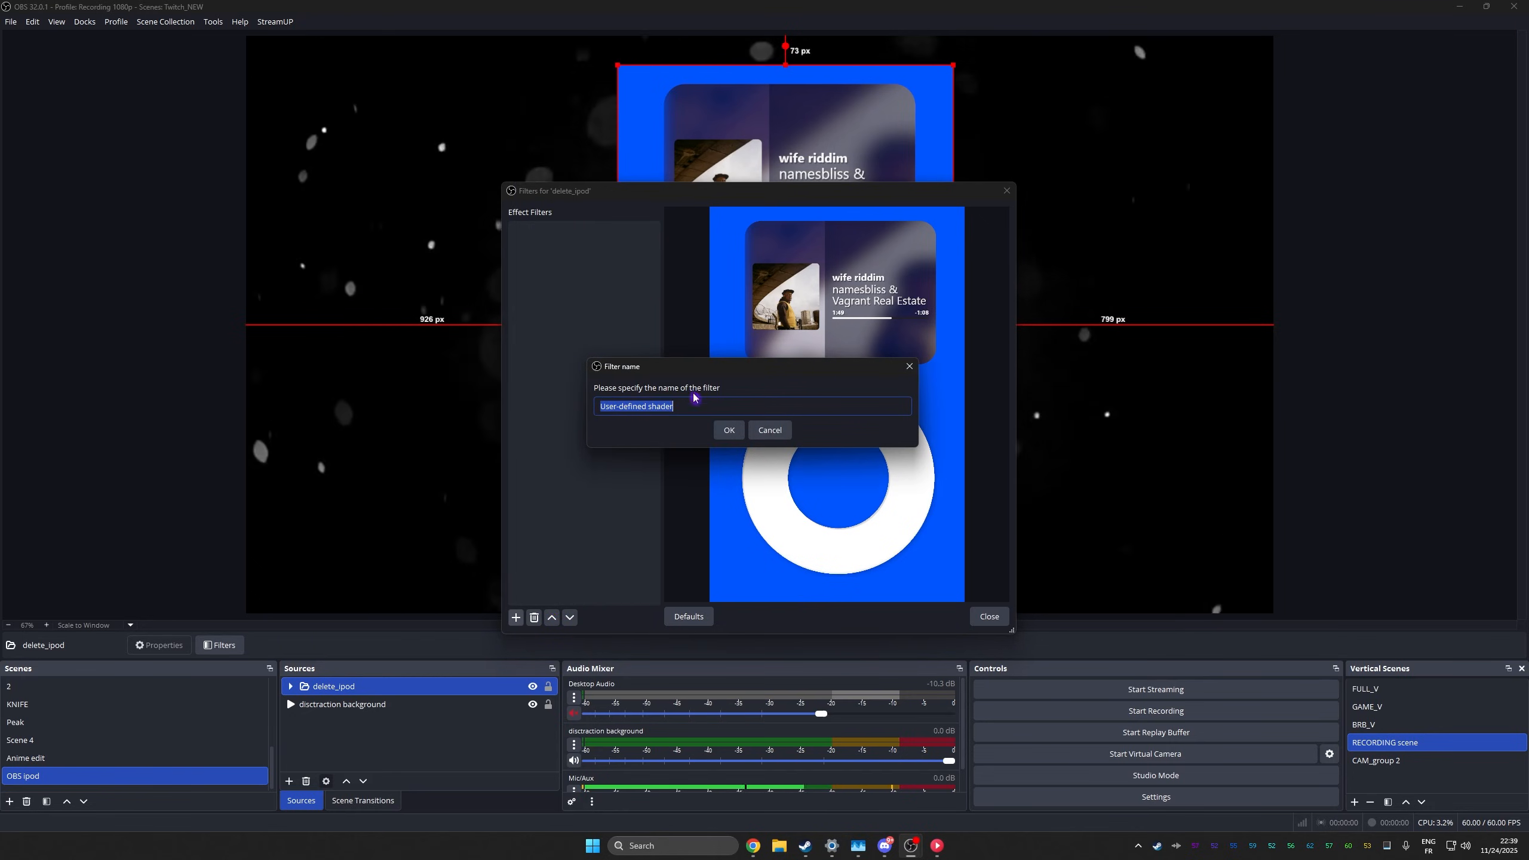
pyautogui.click(729, 436)
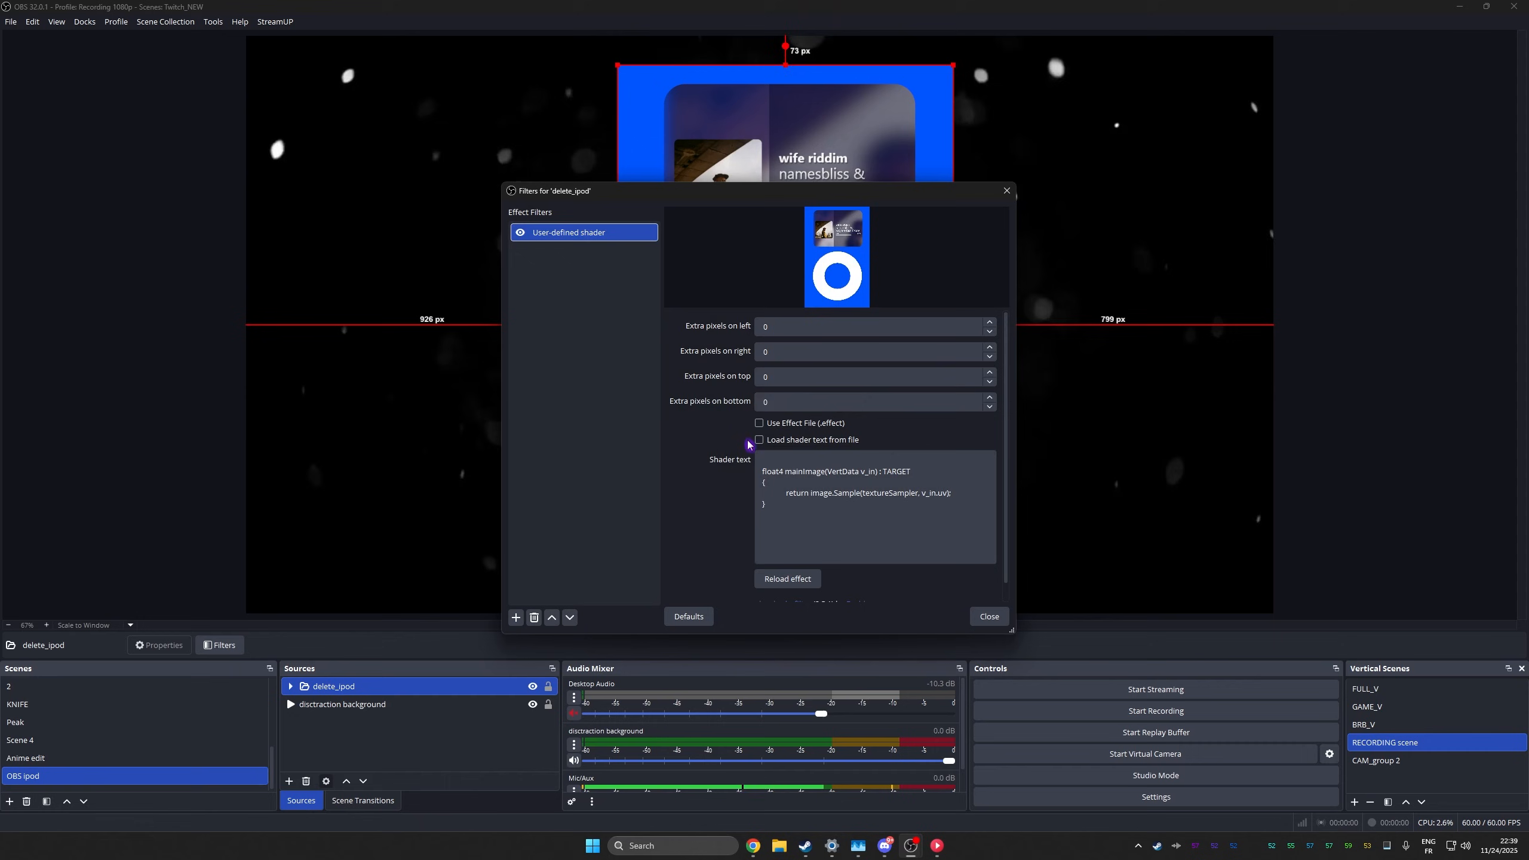
pyautogui.click(760, 440)
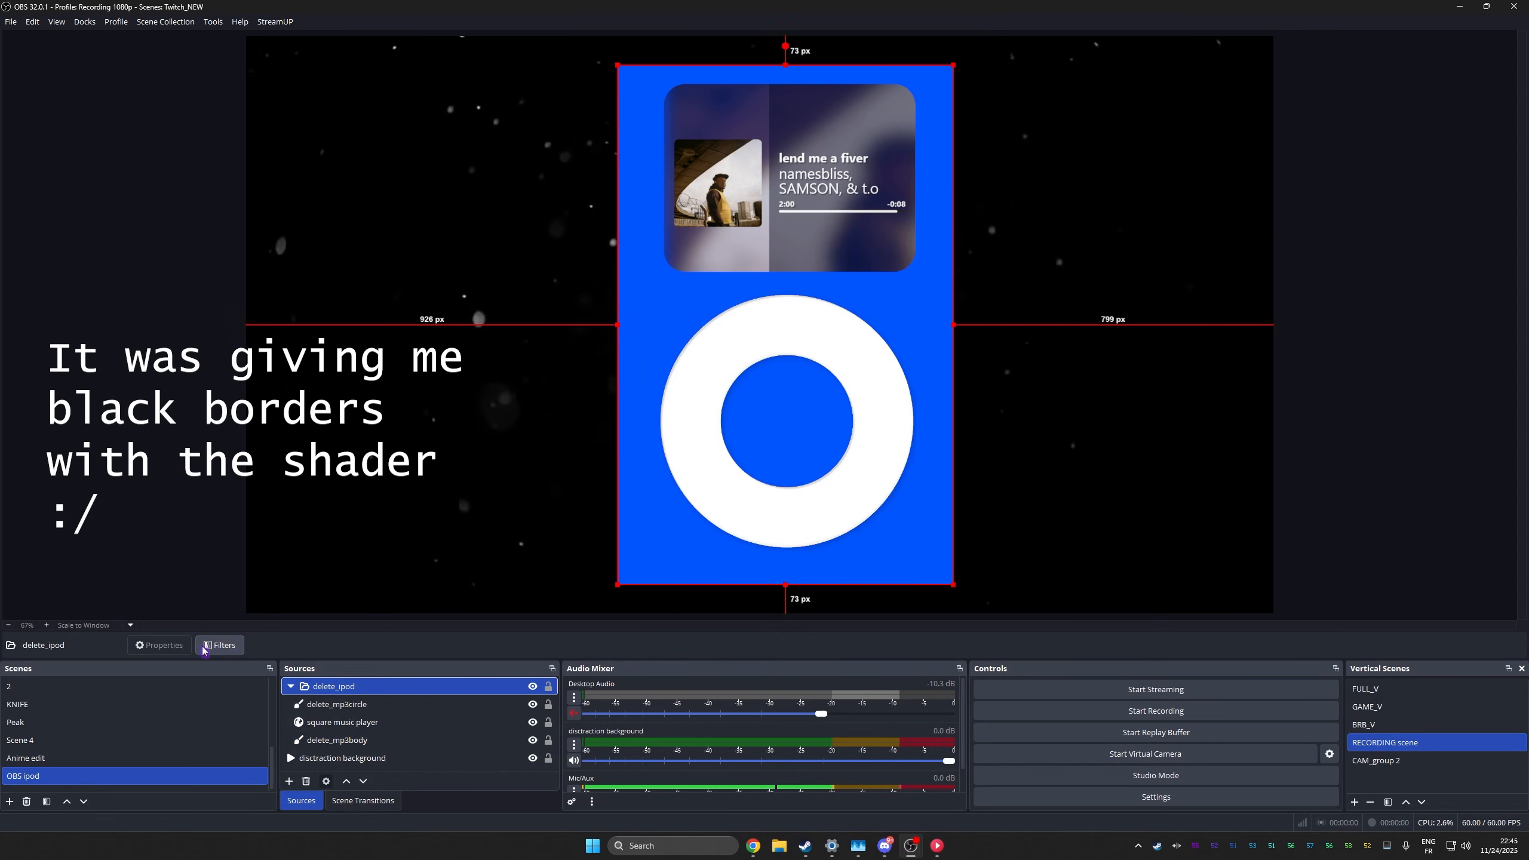
# Replace the User-defined shader filter on the delete_ipod group with a 3D面板 filter.
pyautogui.click(220, 645)
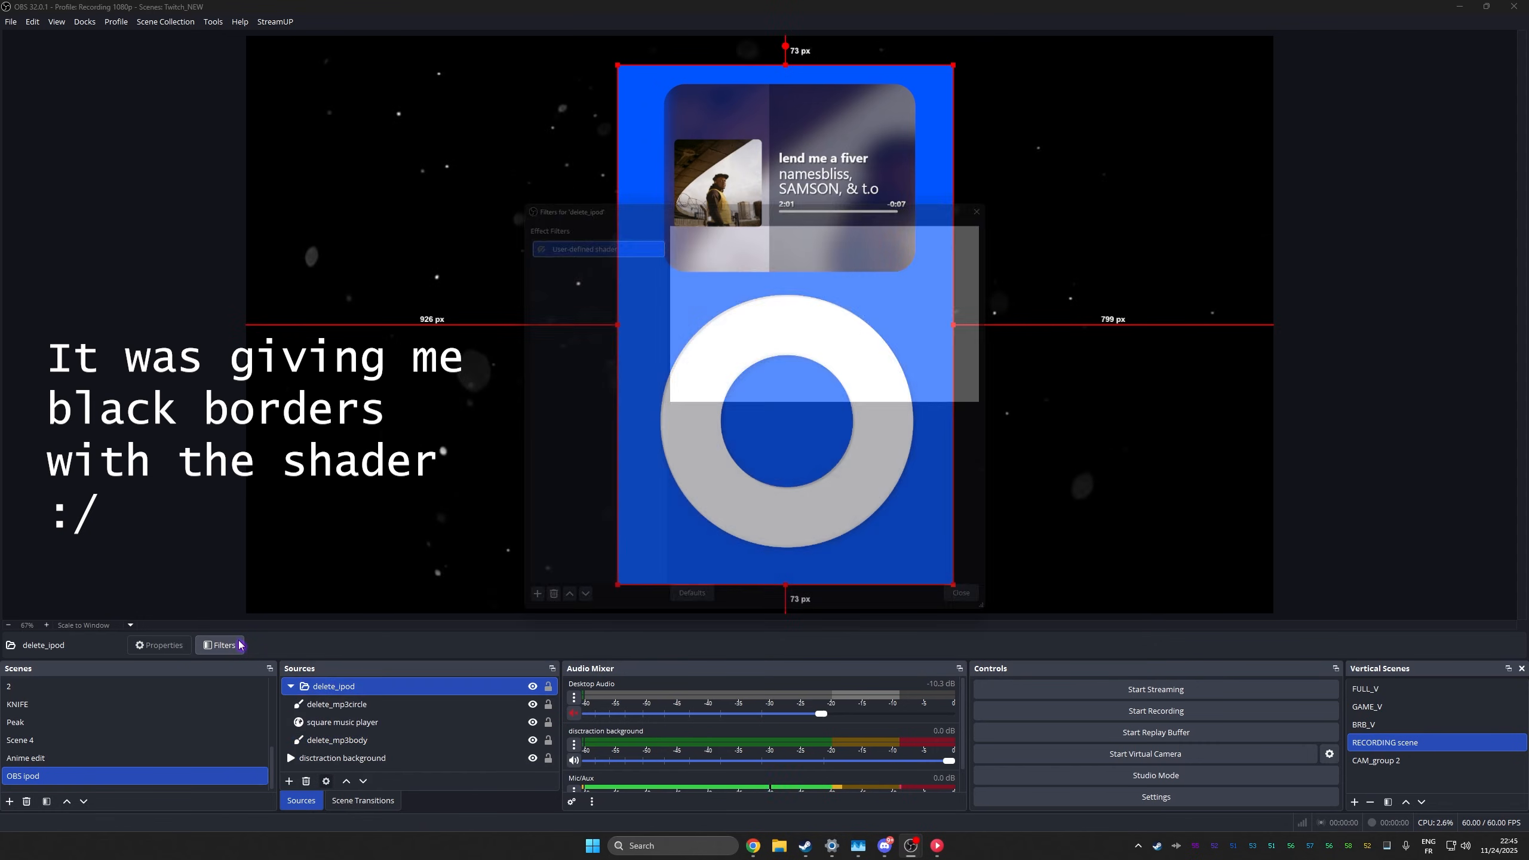
pyautogui.moveTo(650, 197); pyautogui.dragTo(234, 124)
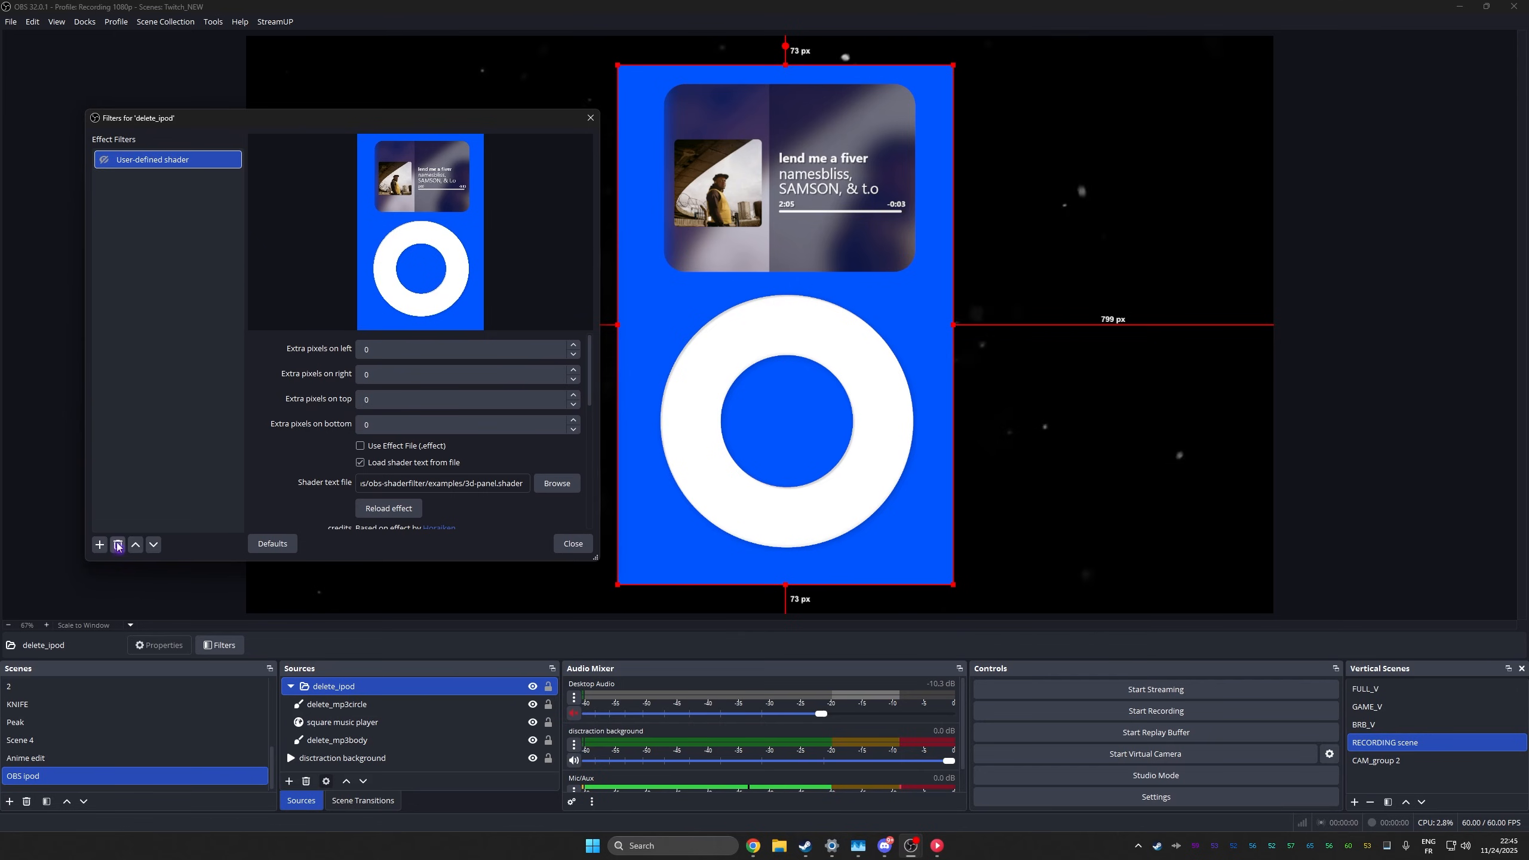
pyautogui.click(117, 545)
pyautogui.click(443, 349)
pyautogui.click(100, 545)
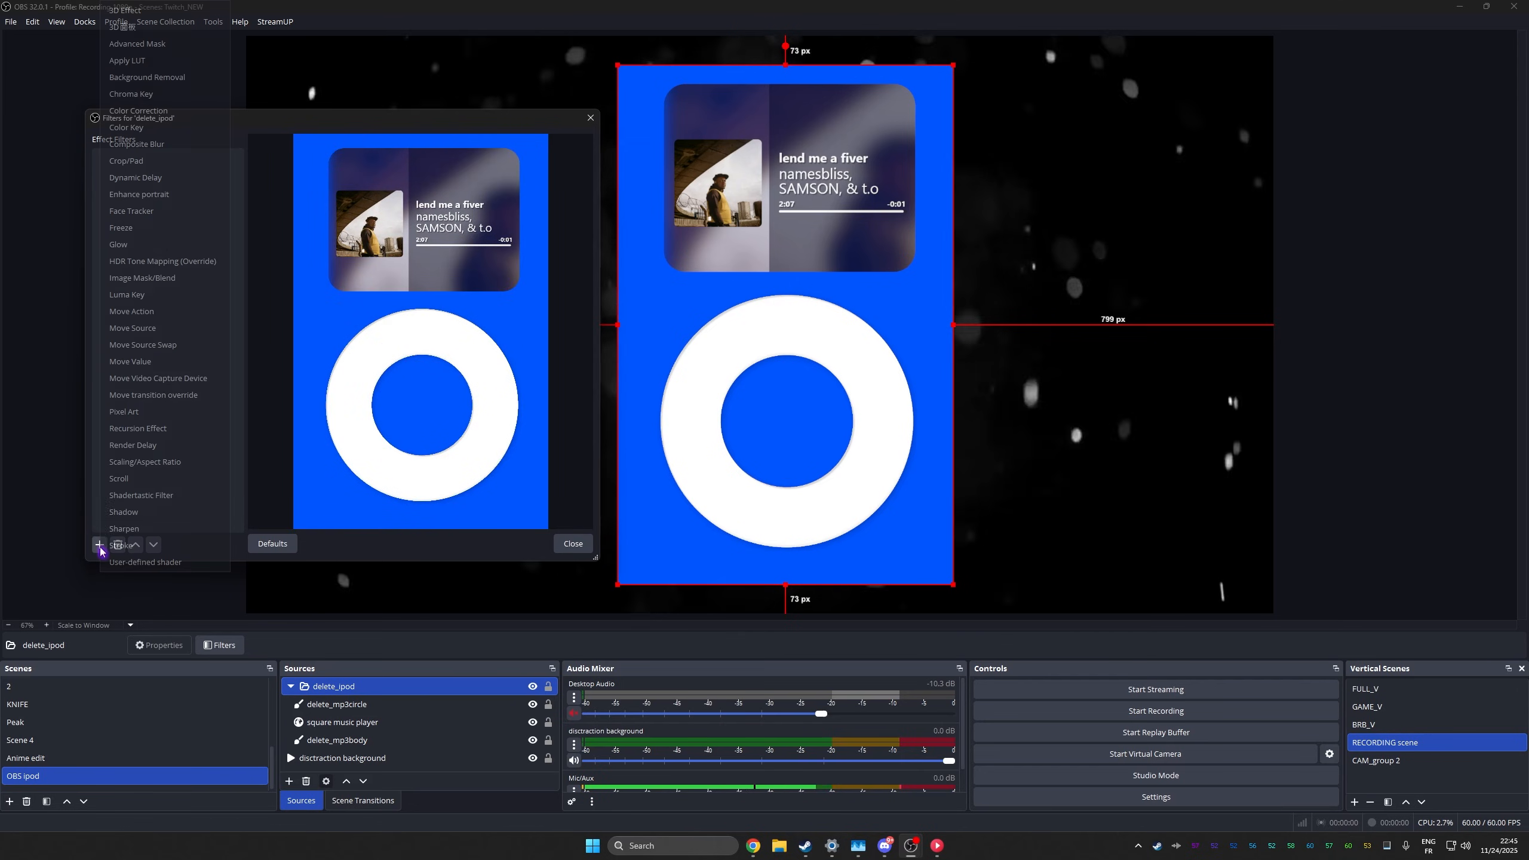
pyautogui.click(148, 28)
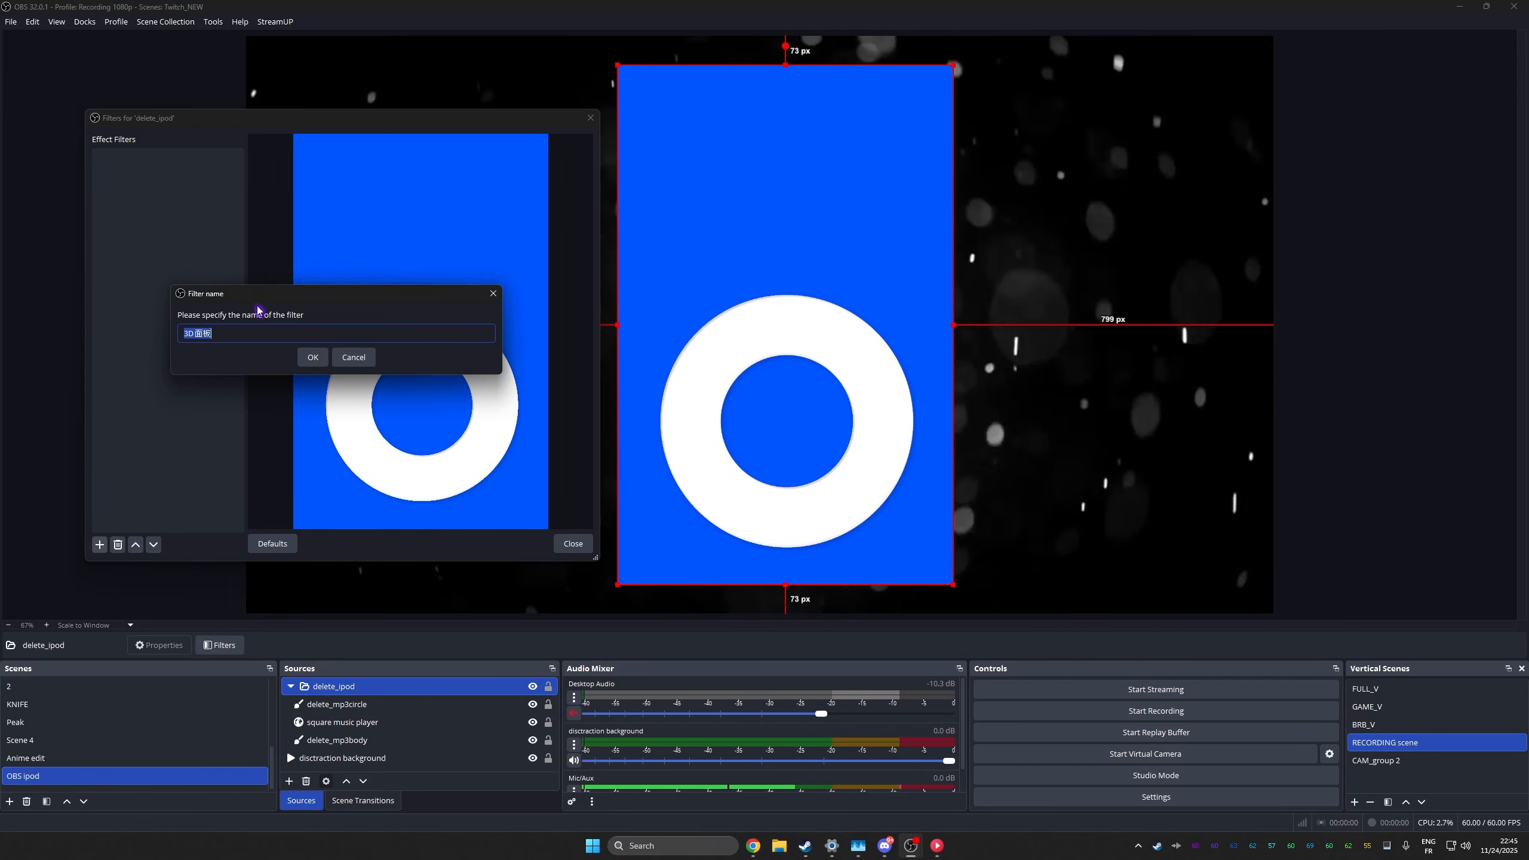
pyautogui.click(312, 358)
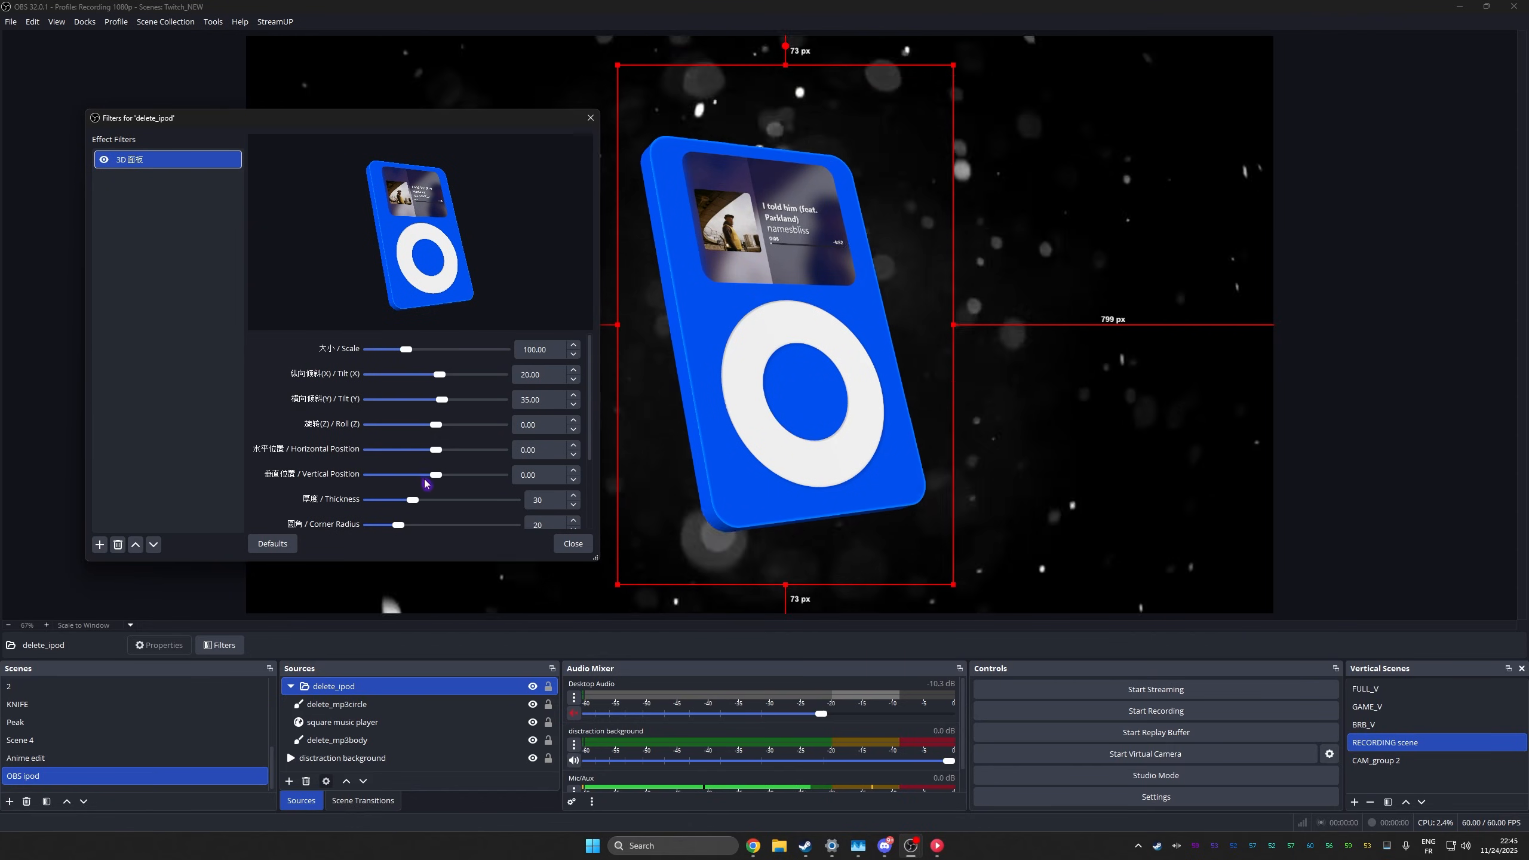
# Try the 3D面板 filter's motion effect by setting Wiggle to 100.
pyautogui.moveTo(412, 500)
pyautogui.mouseDown()
pyautogui.moveTo(435, 501)
pyautogui.moveTo(413, 516)
pyautogui.mouseUp()
pyautogui.scroll(-2, 255, 473)
pyautogui.scroll(1, 254, 472)
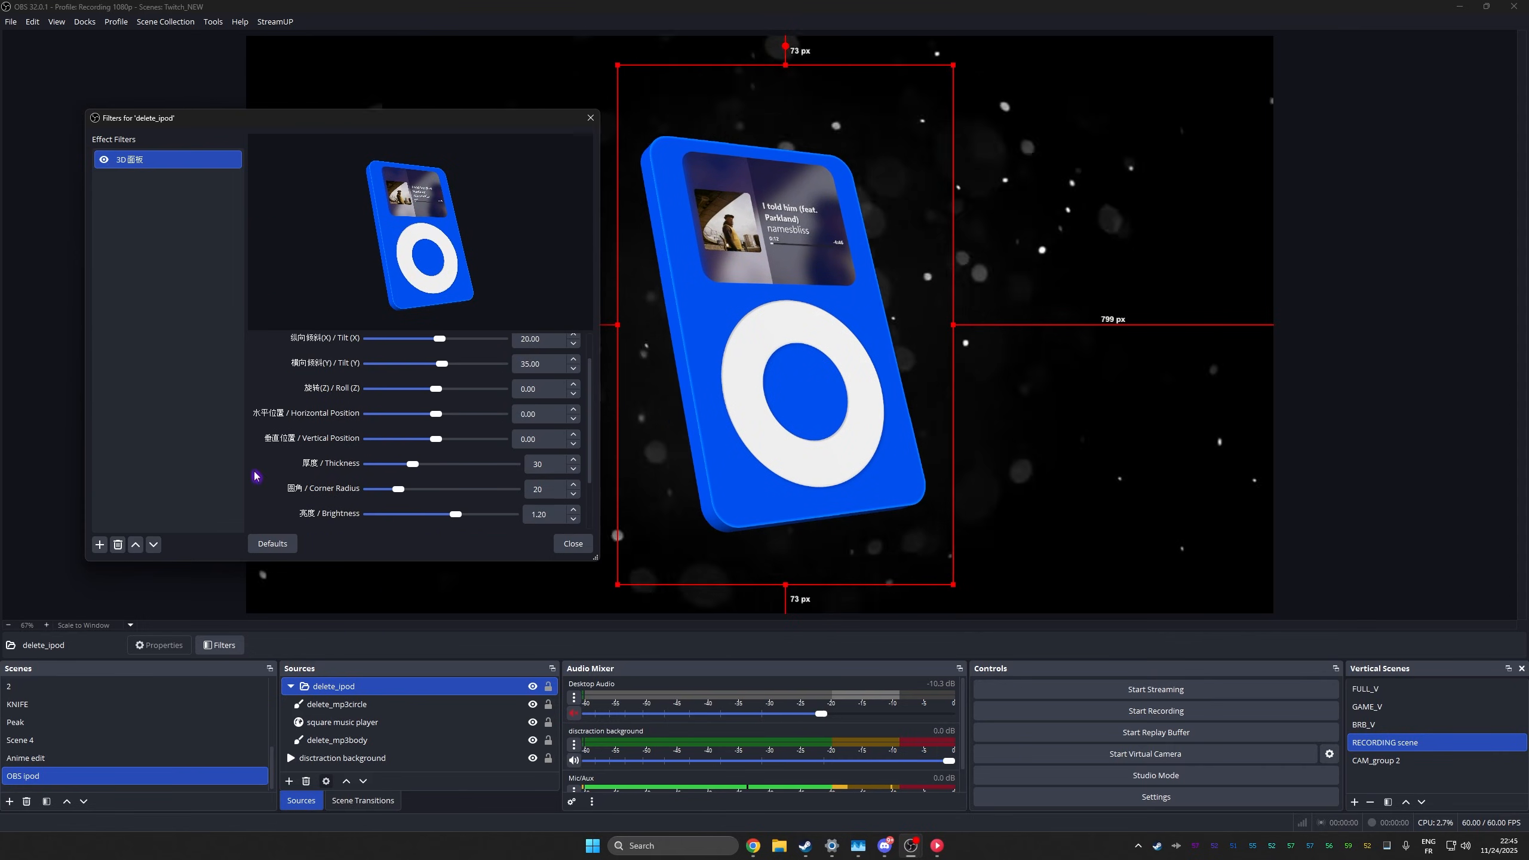
pyautogui.click(724, 531)
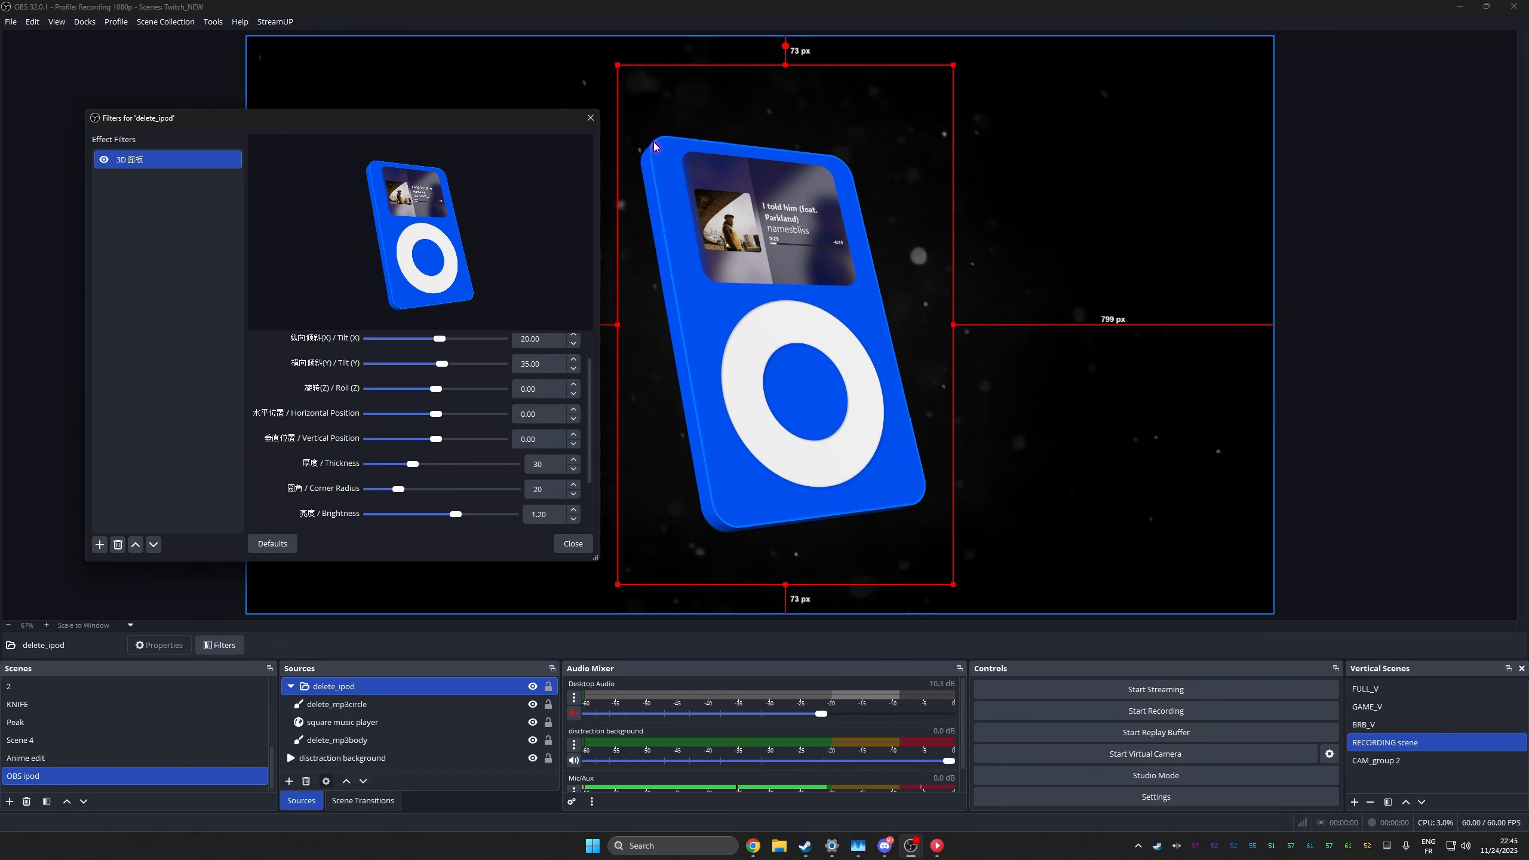
pyautogui.scroll(-3, 284, 469)
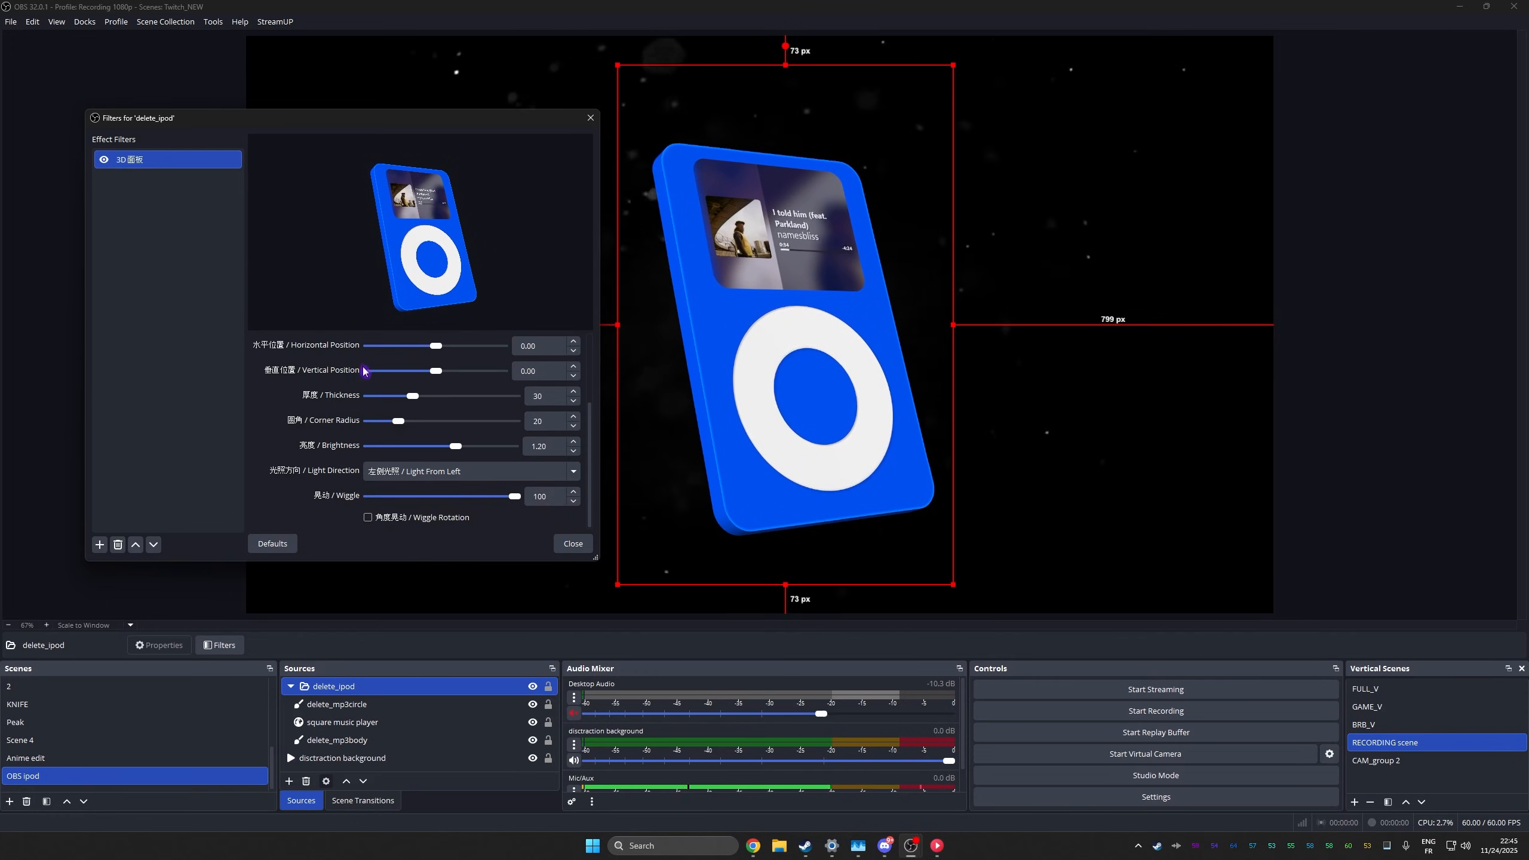
# Set the 3D面板 filter's X and Y tilt to 0 and remove its wiggle, and switch the filter off.
pyautogui.scroll(3, 307, 420)
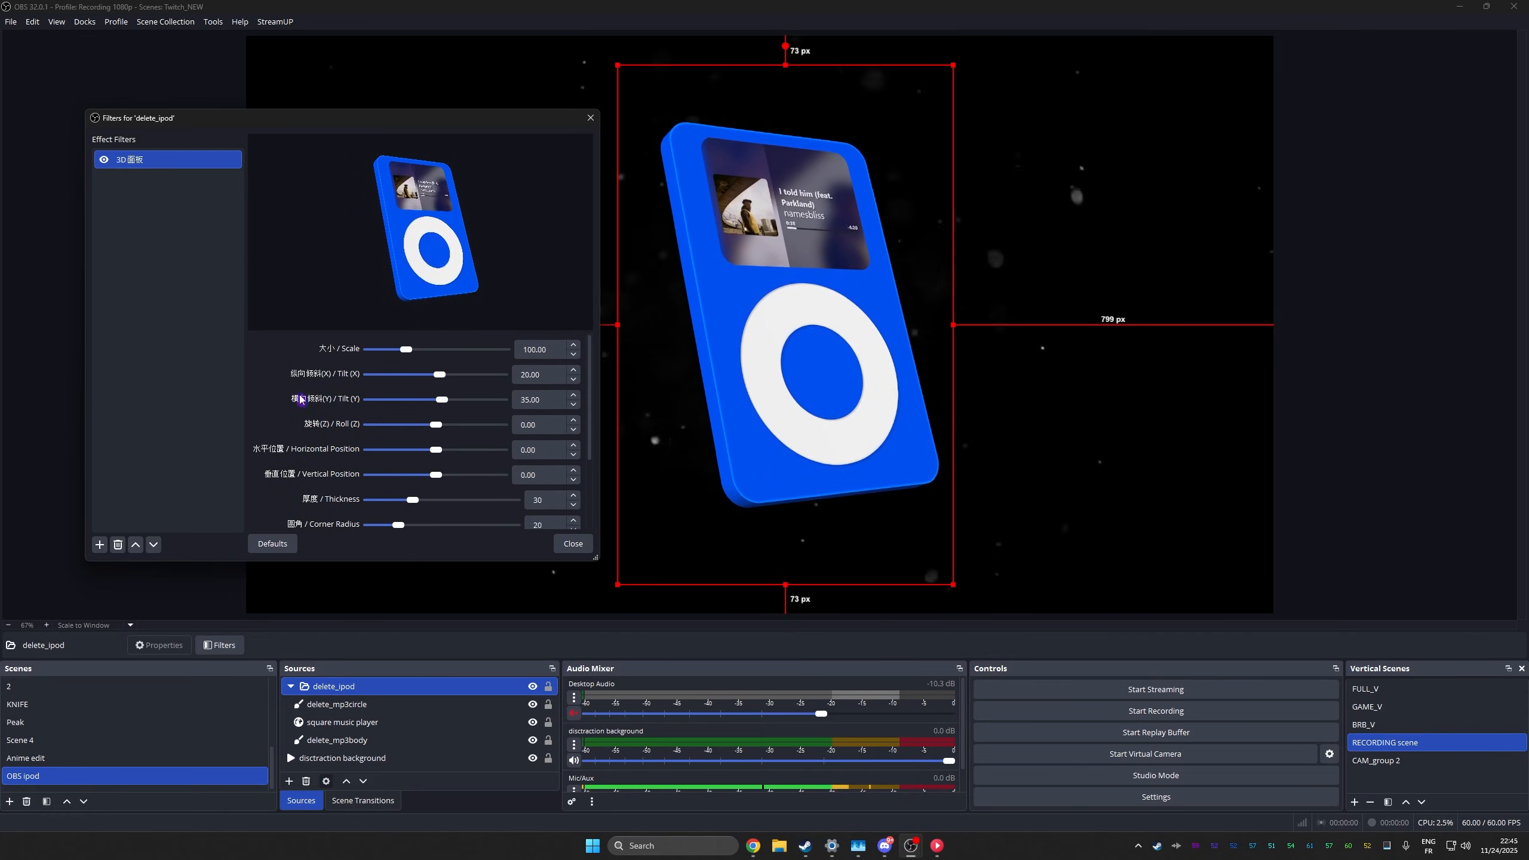
pyautogui.click(435, 401)
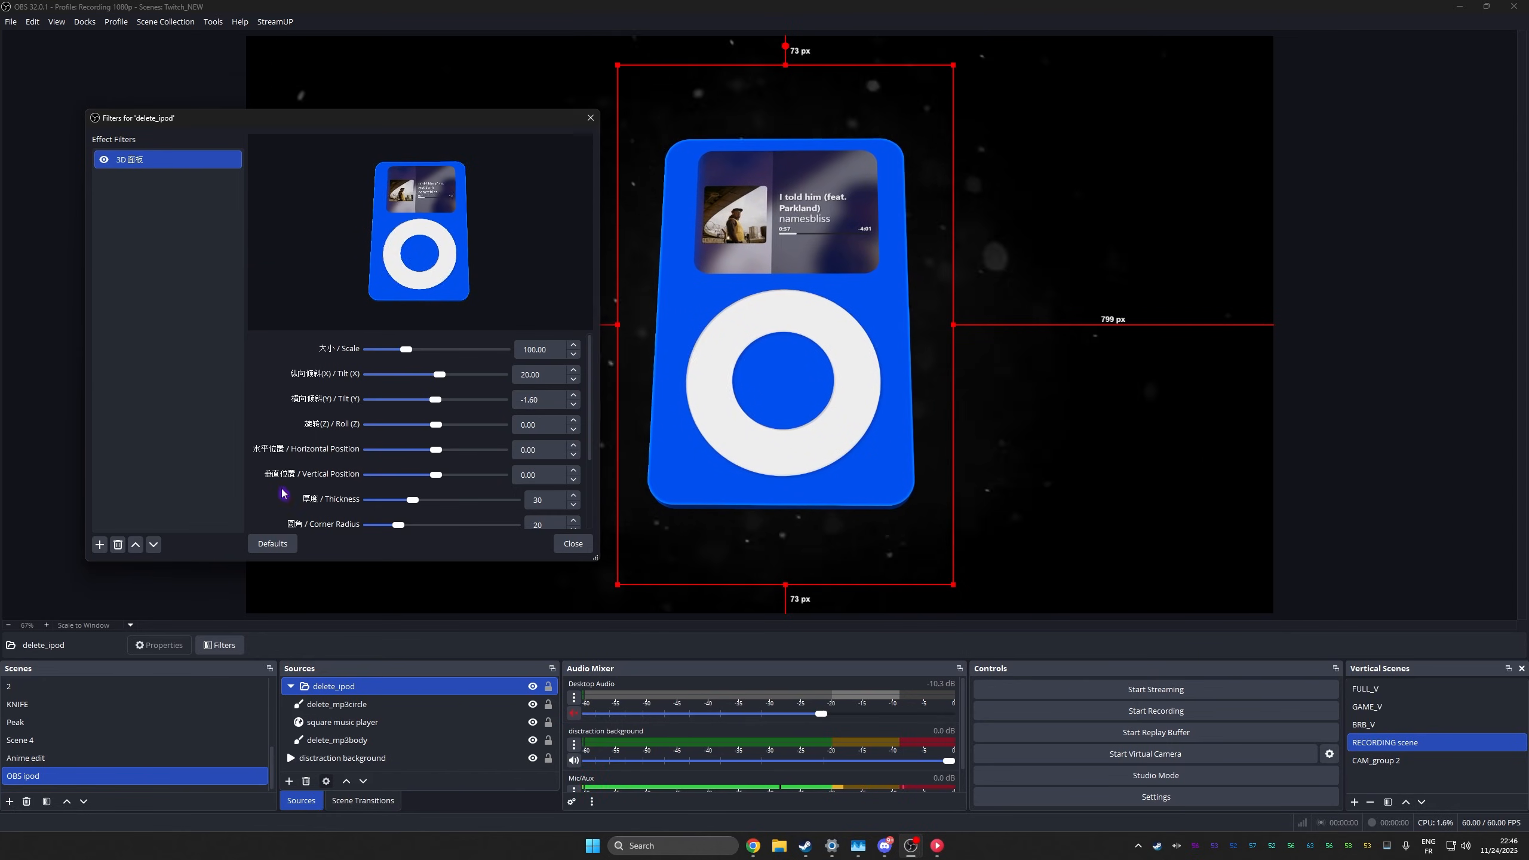
pyautogui.scroll(-3, 313, 483)
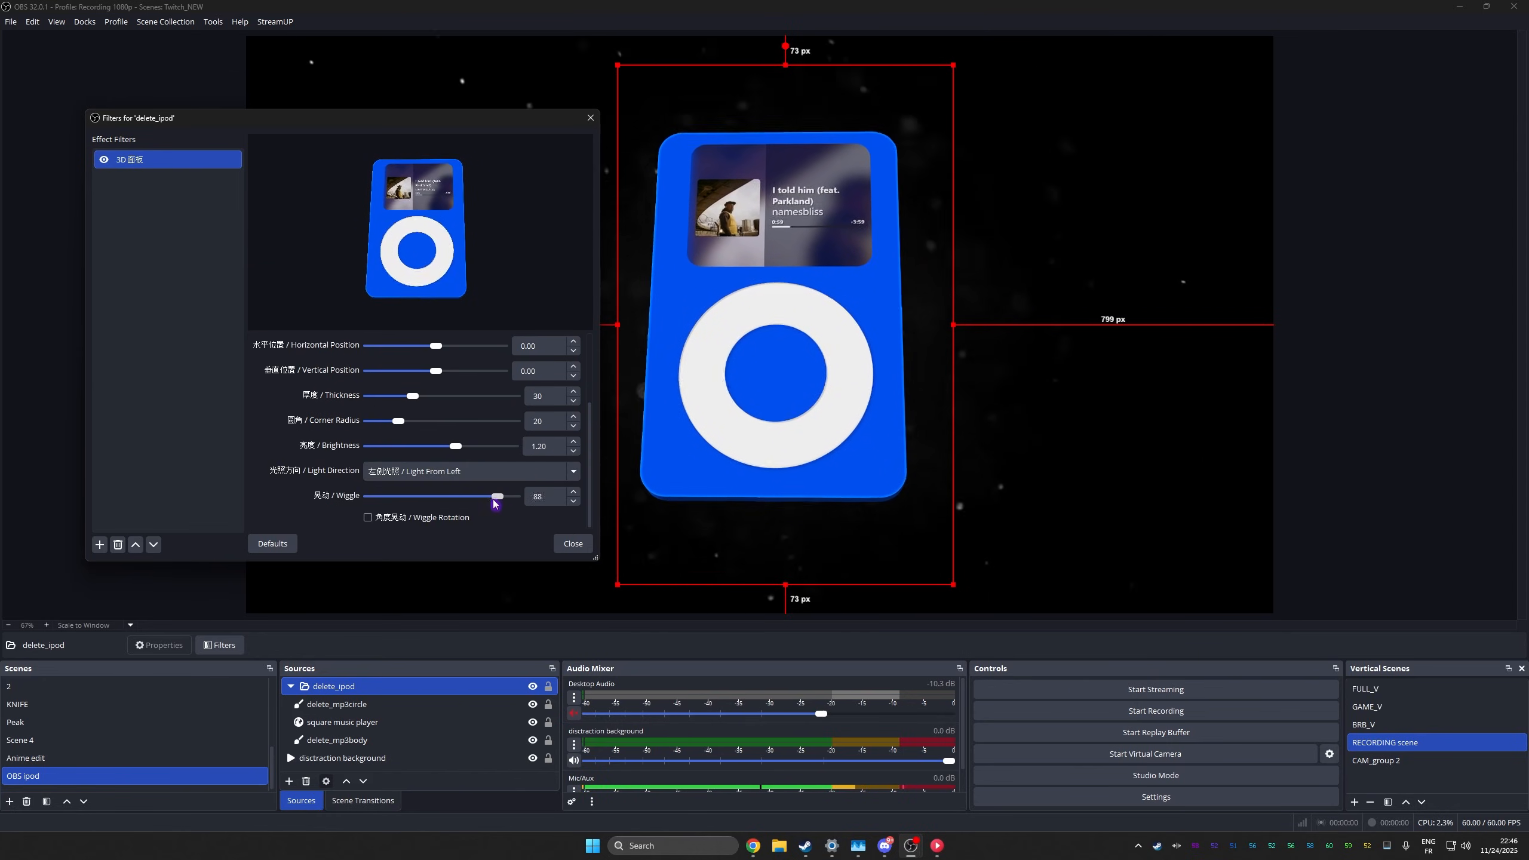
pyautogui.moveTo(513, 496); pyautogui.dragTo(331, 508)
pyautogui.scroll(3, 278, 440)
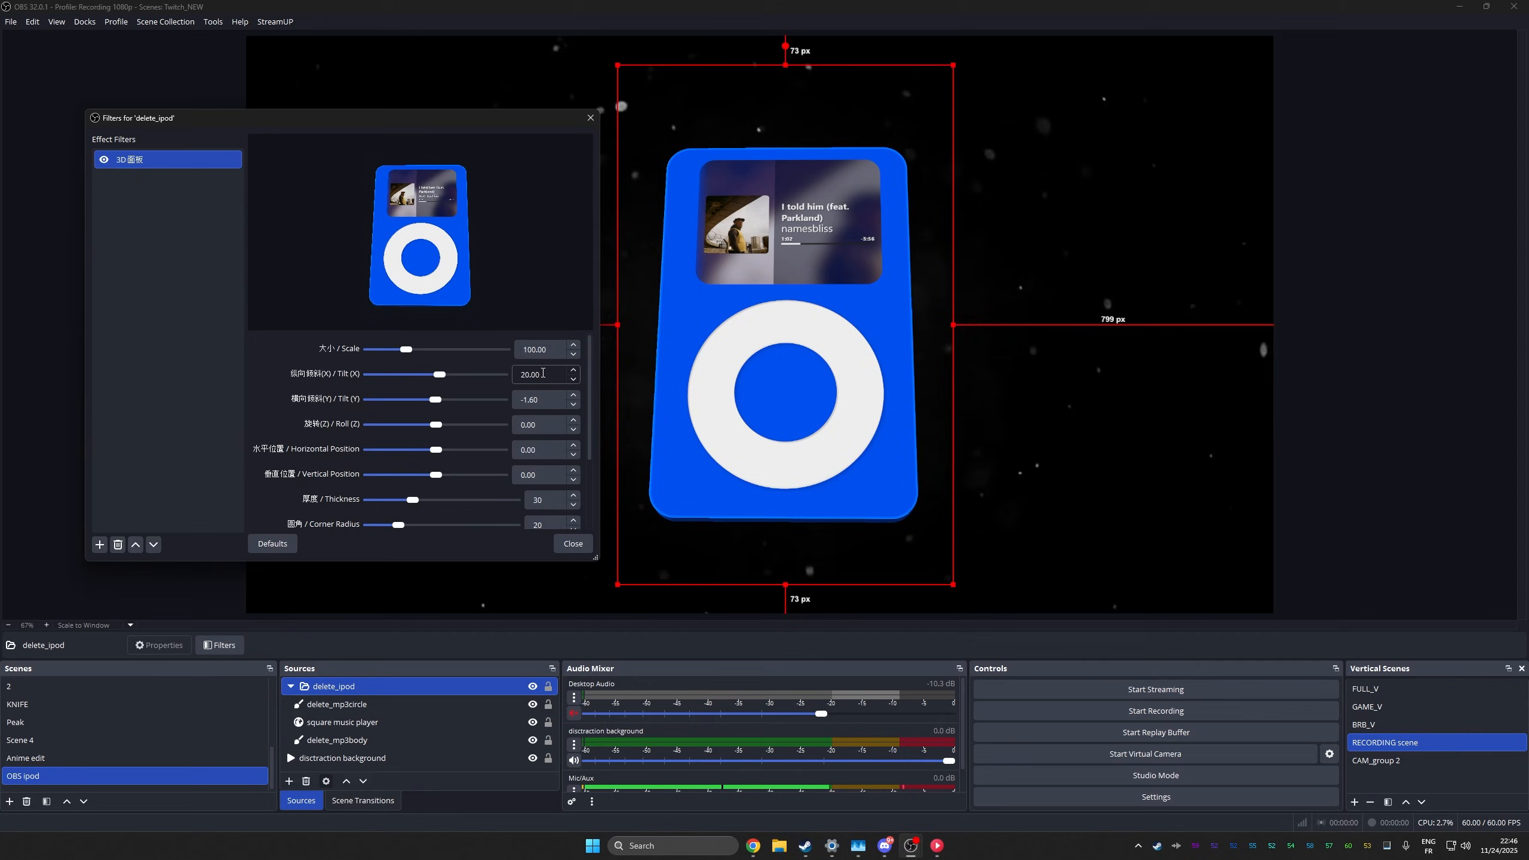
pyautogui.write('0')
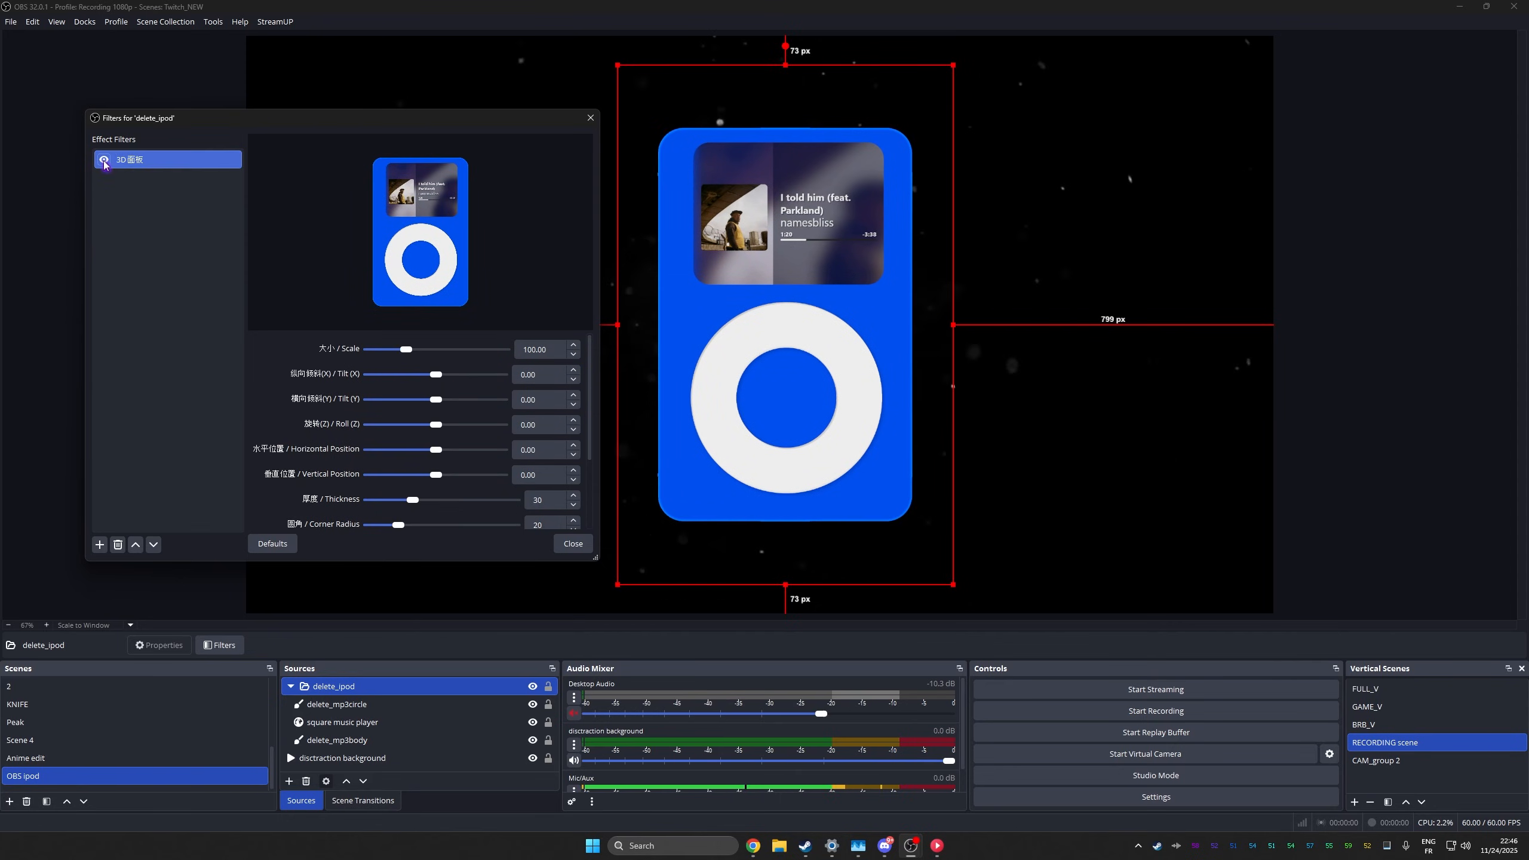
pyautogui.click(104, 160)
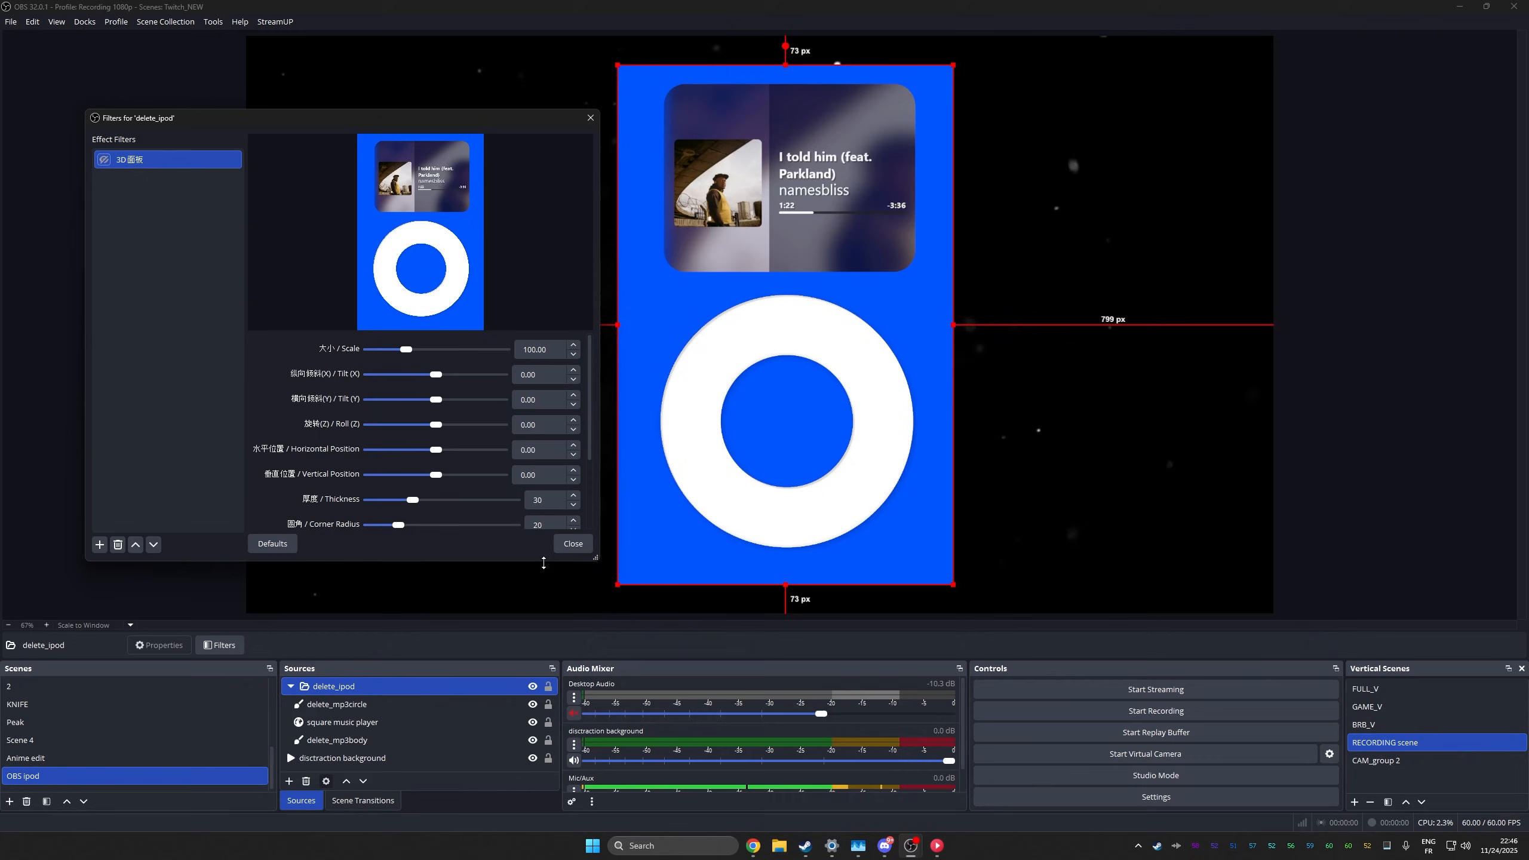
pyautogui.click(574, 543)
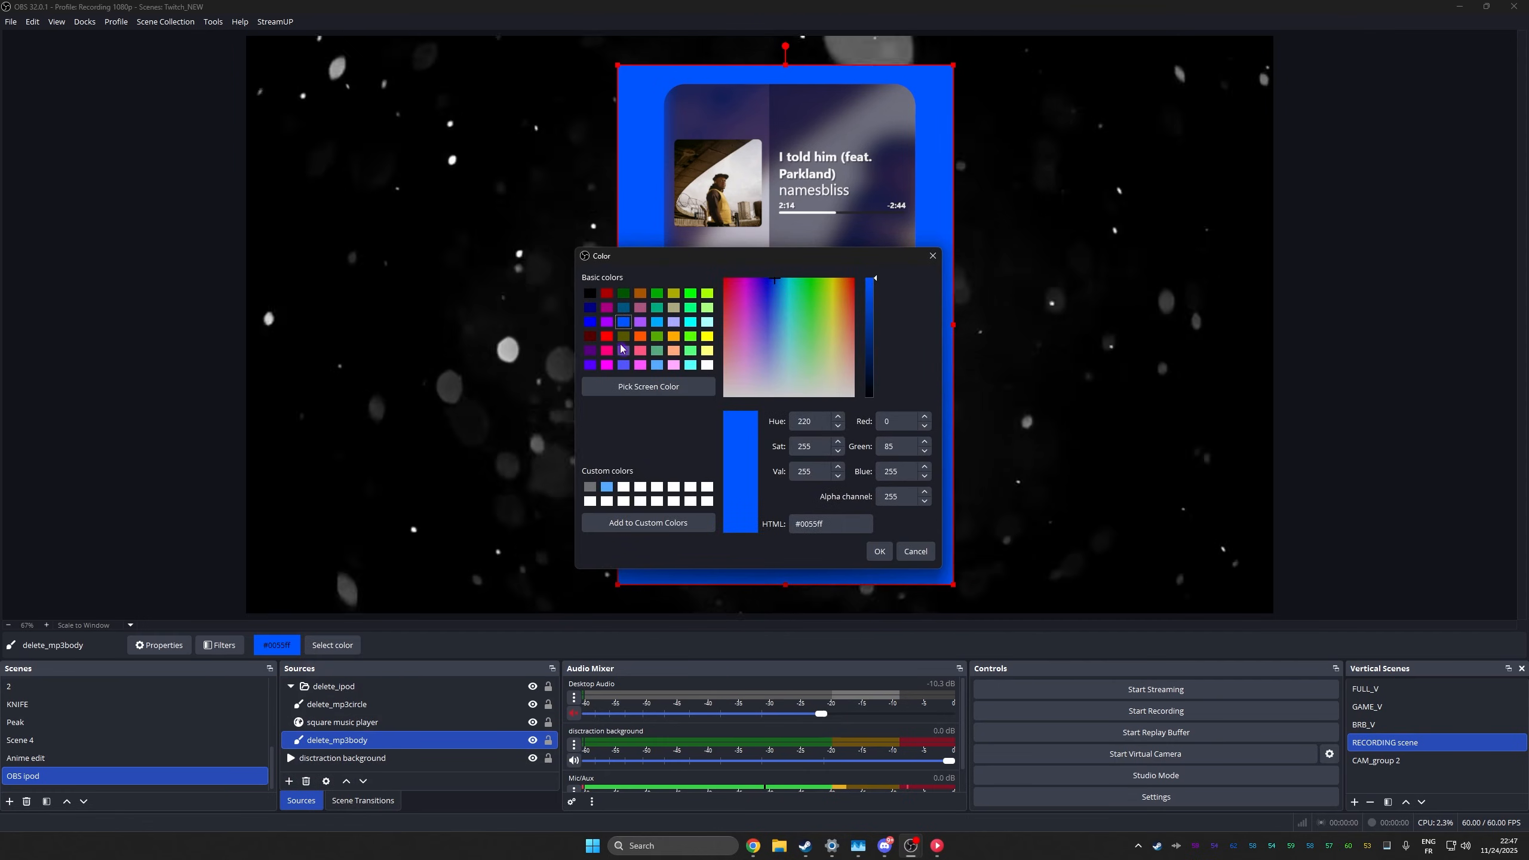
# Recolour the delete_mp3body source purple, #aa55ff.
pyautogui.click(639, 322)
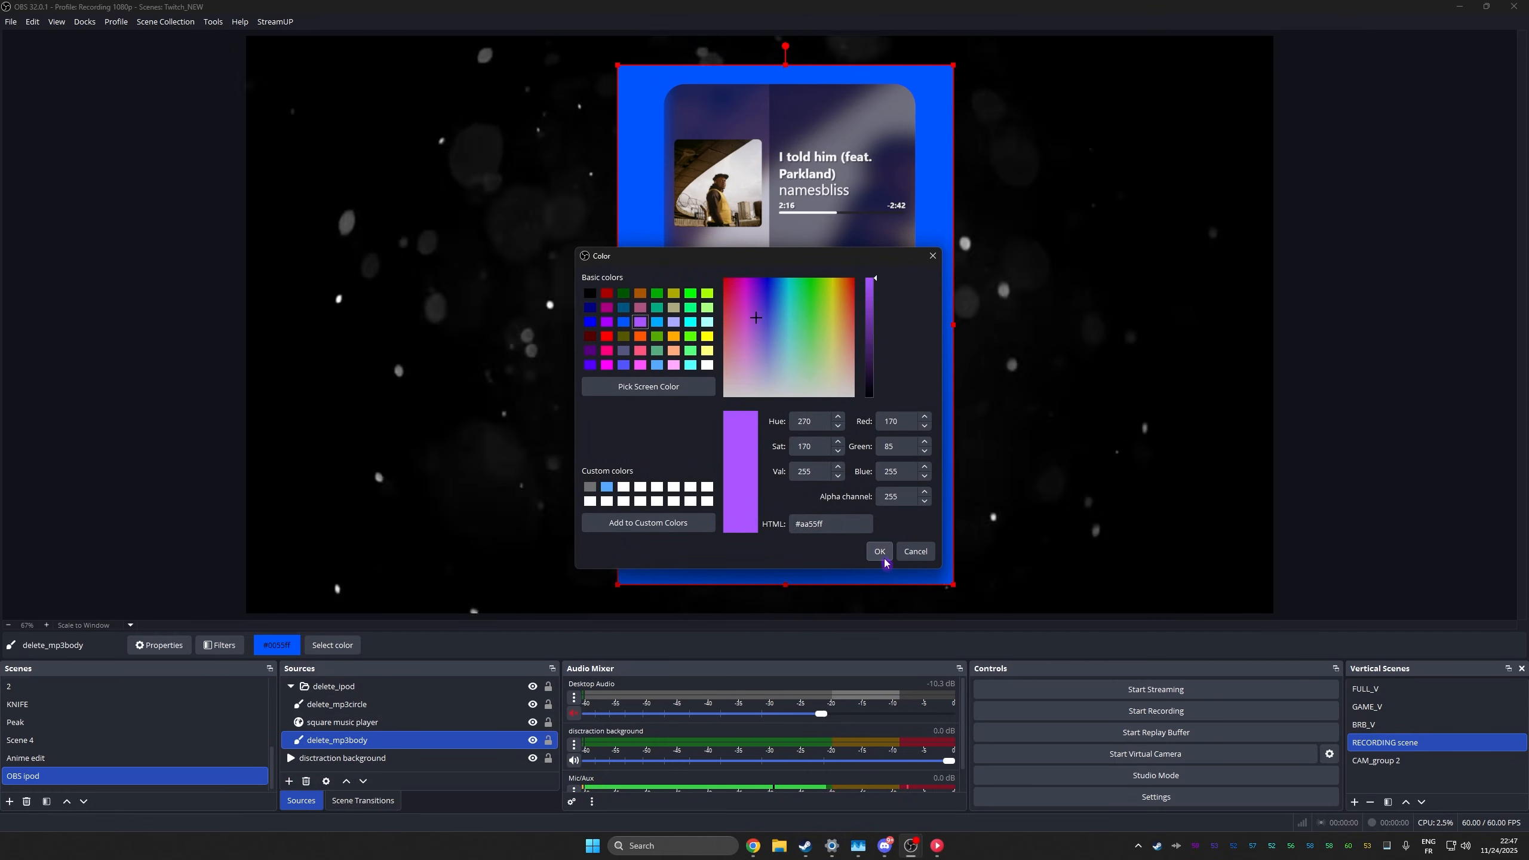
pyautogui.click(880, 551)
# Recolour the delete_mp3body source red, #ff0000.
pyautogui.click(332, 645)
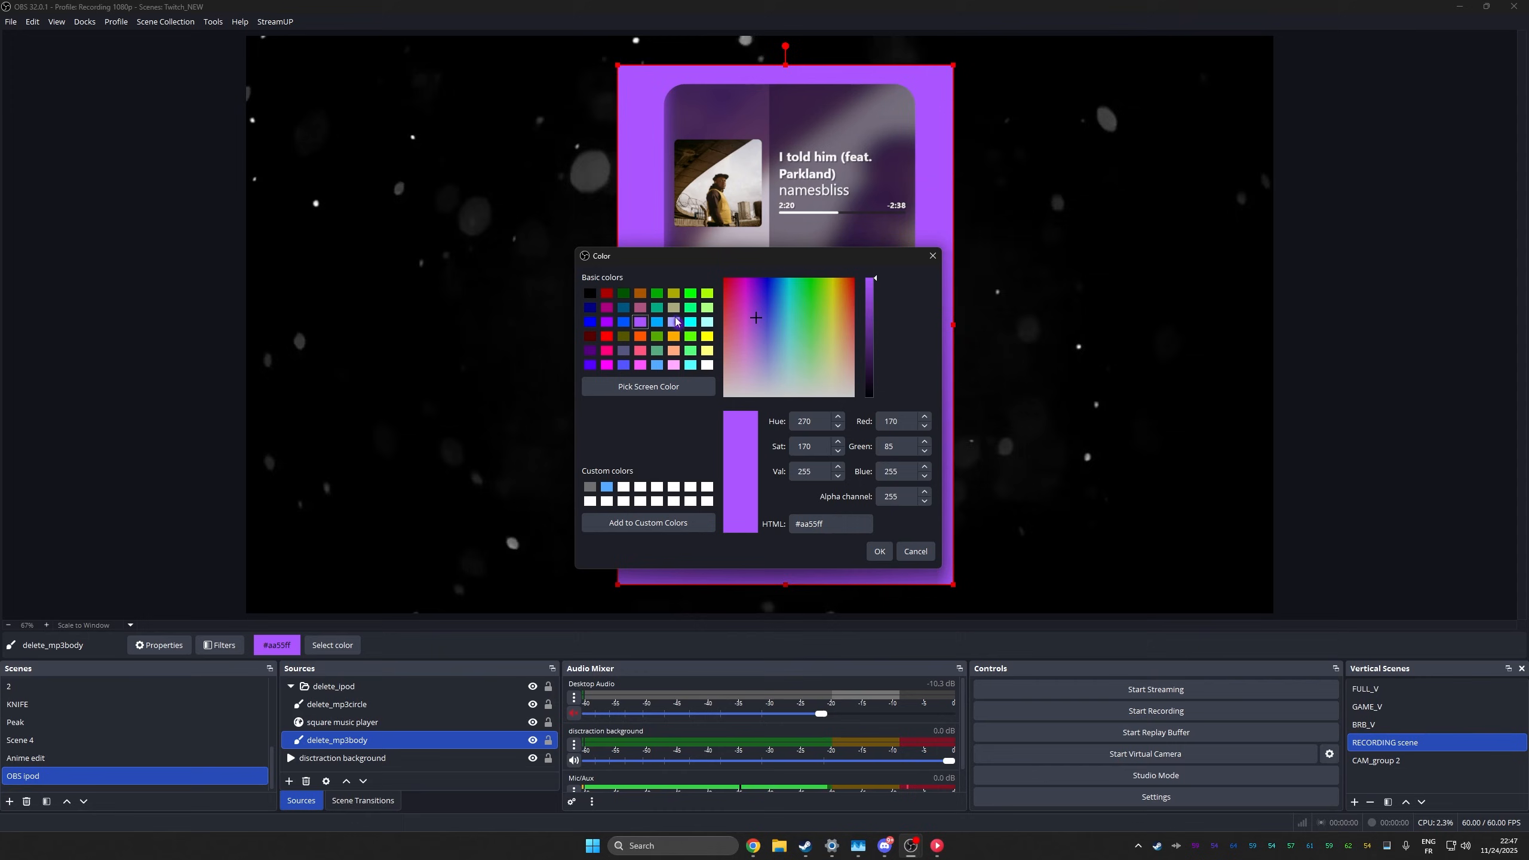
pyautogui.click(606, 336)
pyautogui.click(880, 552)
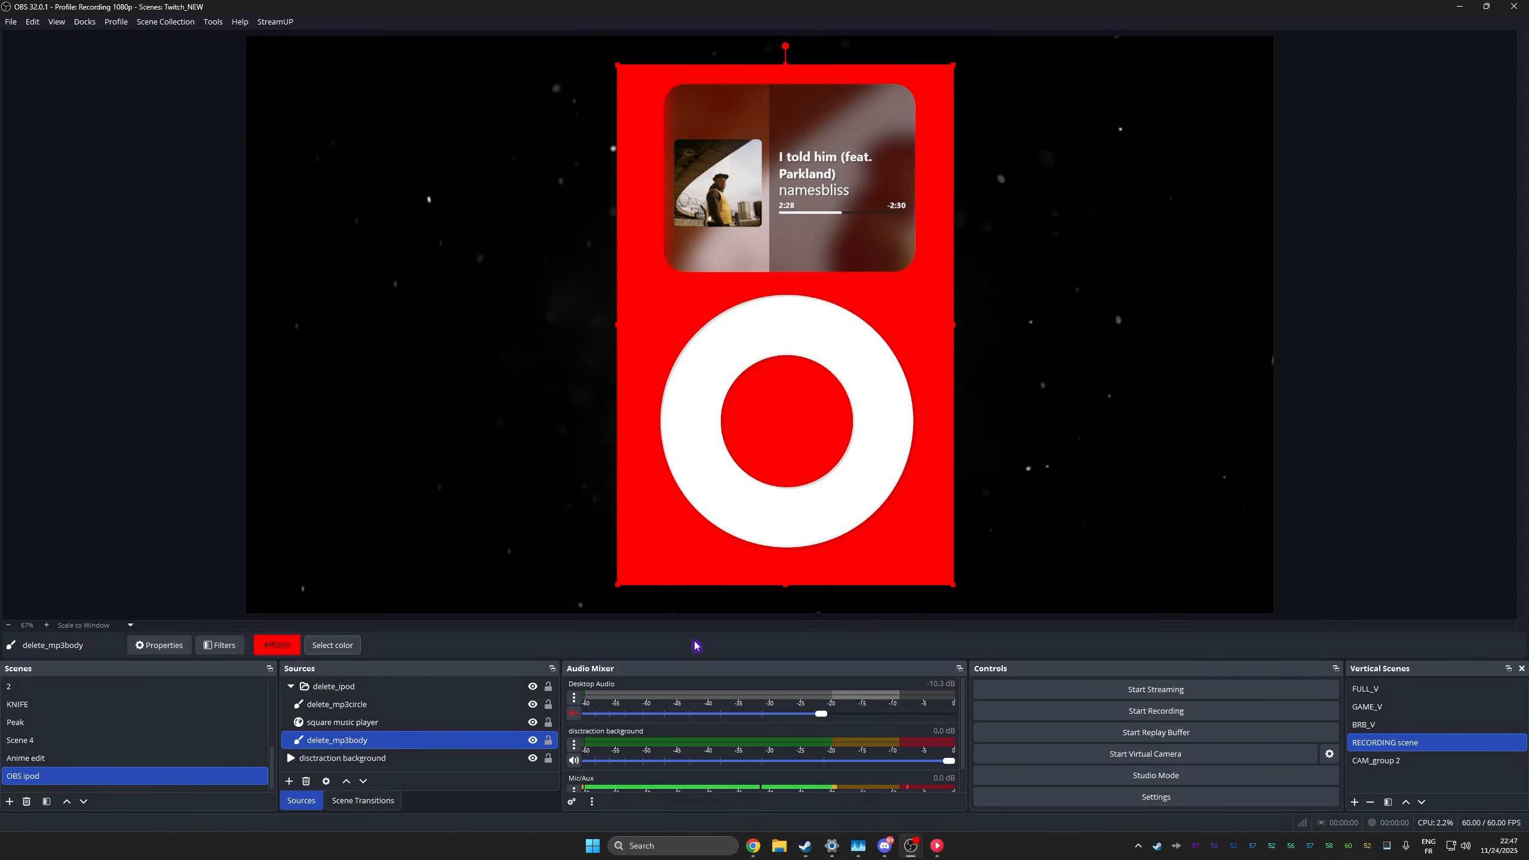
# Duplicate the delete_mp3body source as an independent copy inside the delete_ipod group, and move the copy over the iPod body.
pyautogui.rightClick(325, 744)
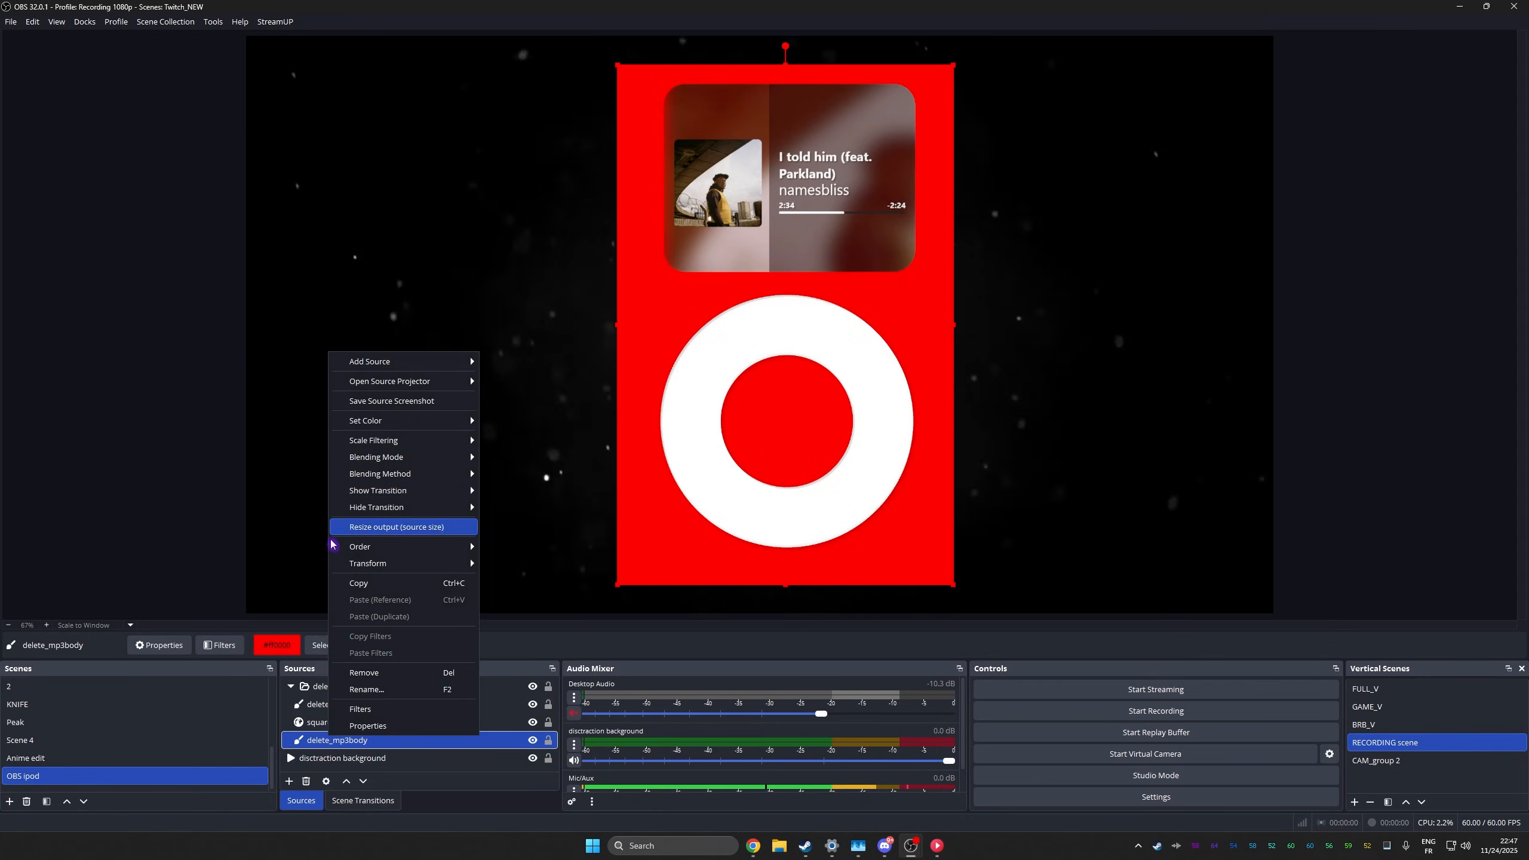
pyautogui.click(364, 589)
pyautogui.rightClick(357, 746)
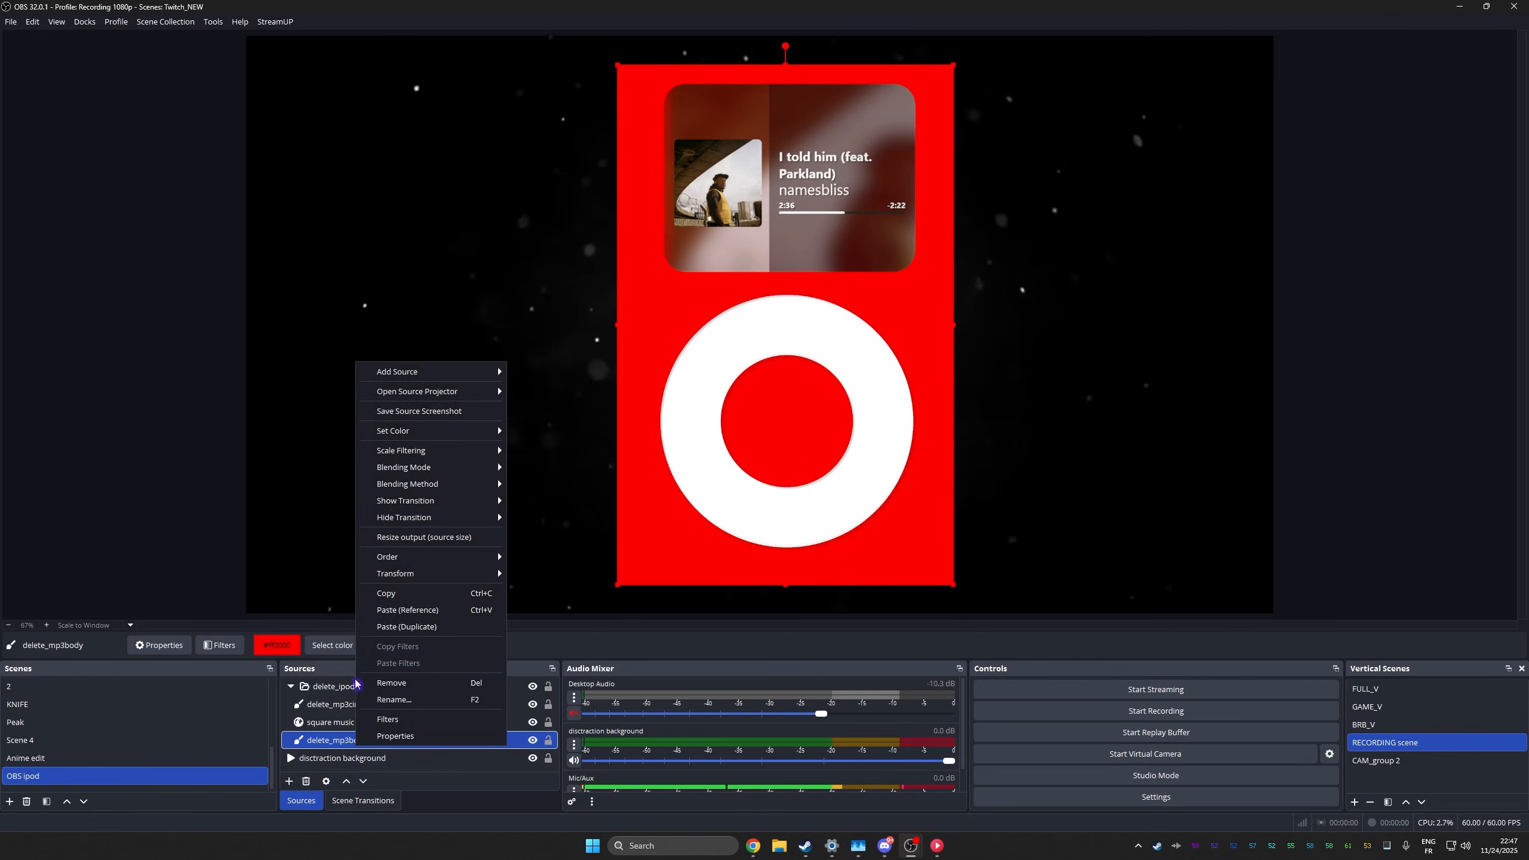
pyautogui.click(398, 627)
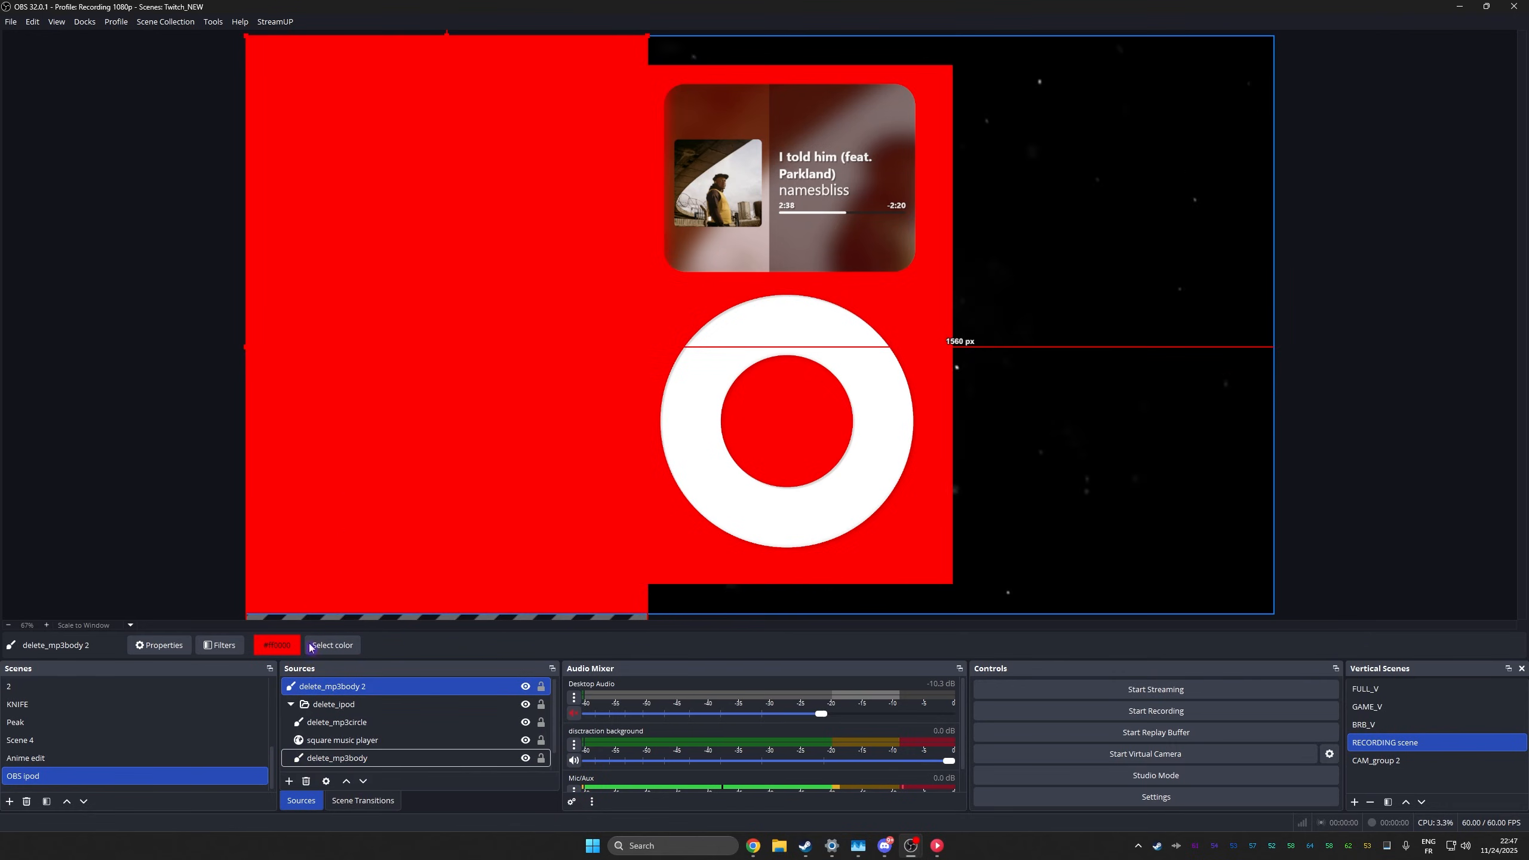
pyautogui.moveTo(331, 687); pyautogui.dragTo(337, 711)
pyautogui.moveTo(405, 367); pyautogui.dragTo(777, 392)
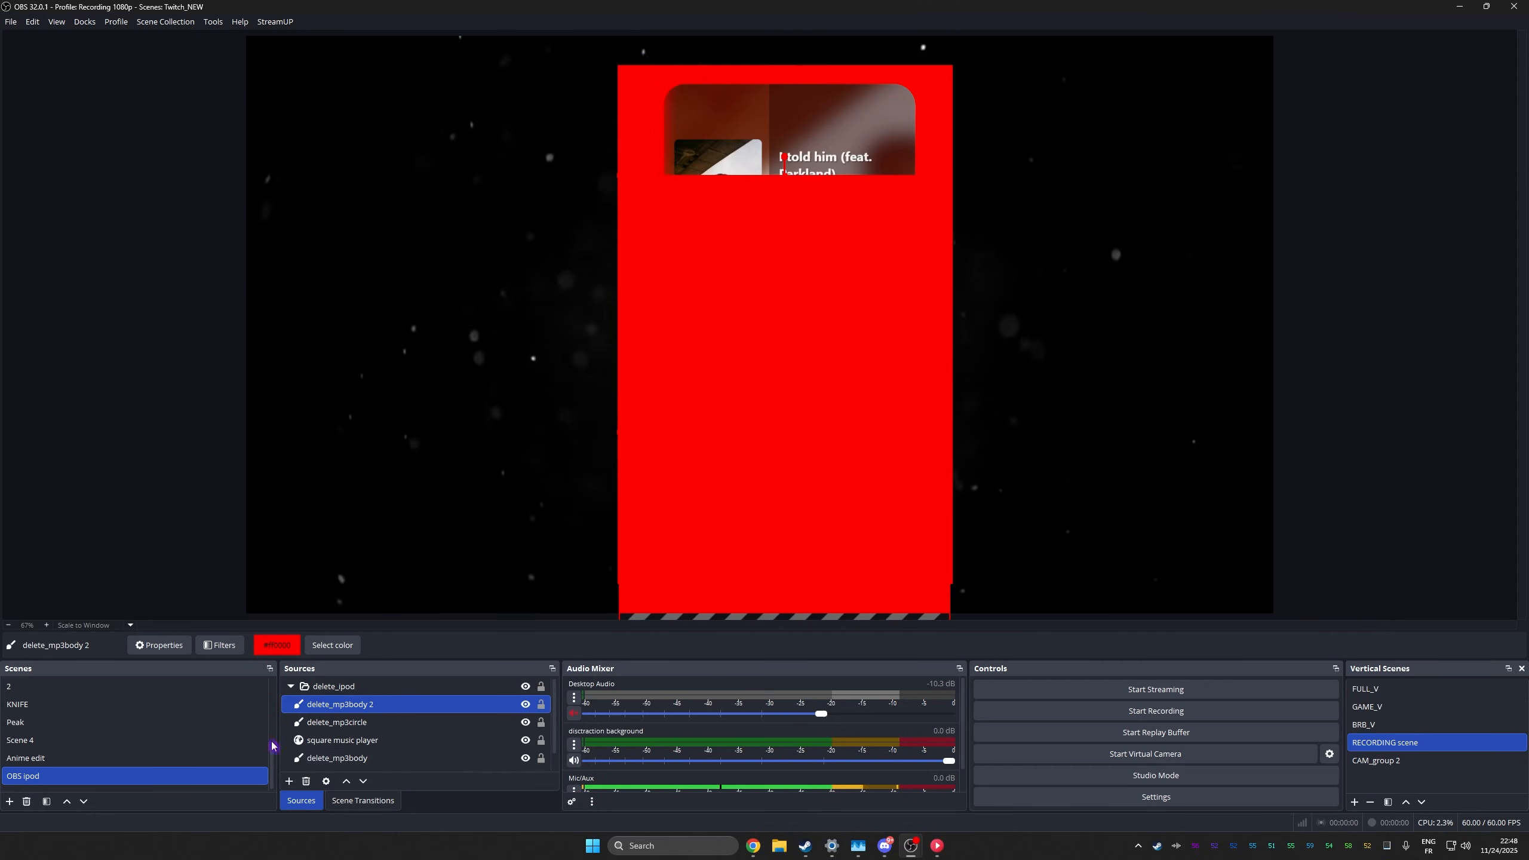
# Recolour the delete_mp3body 2 source light blue, #55aaff, and then white, #ffffff.
pyautogui.click(337, 649)
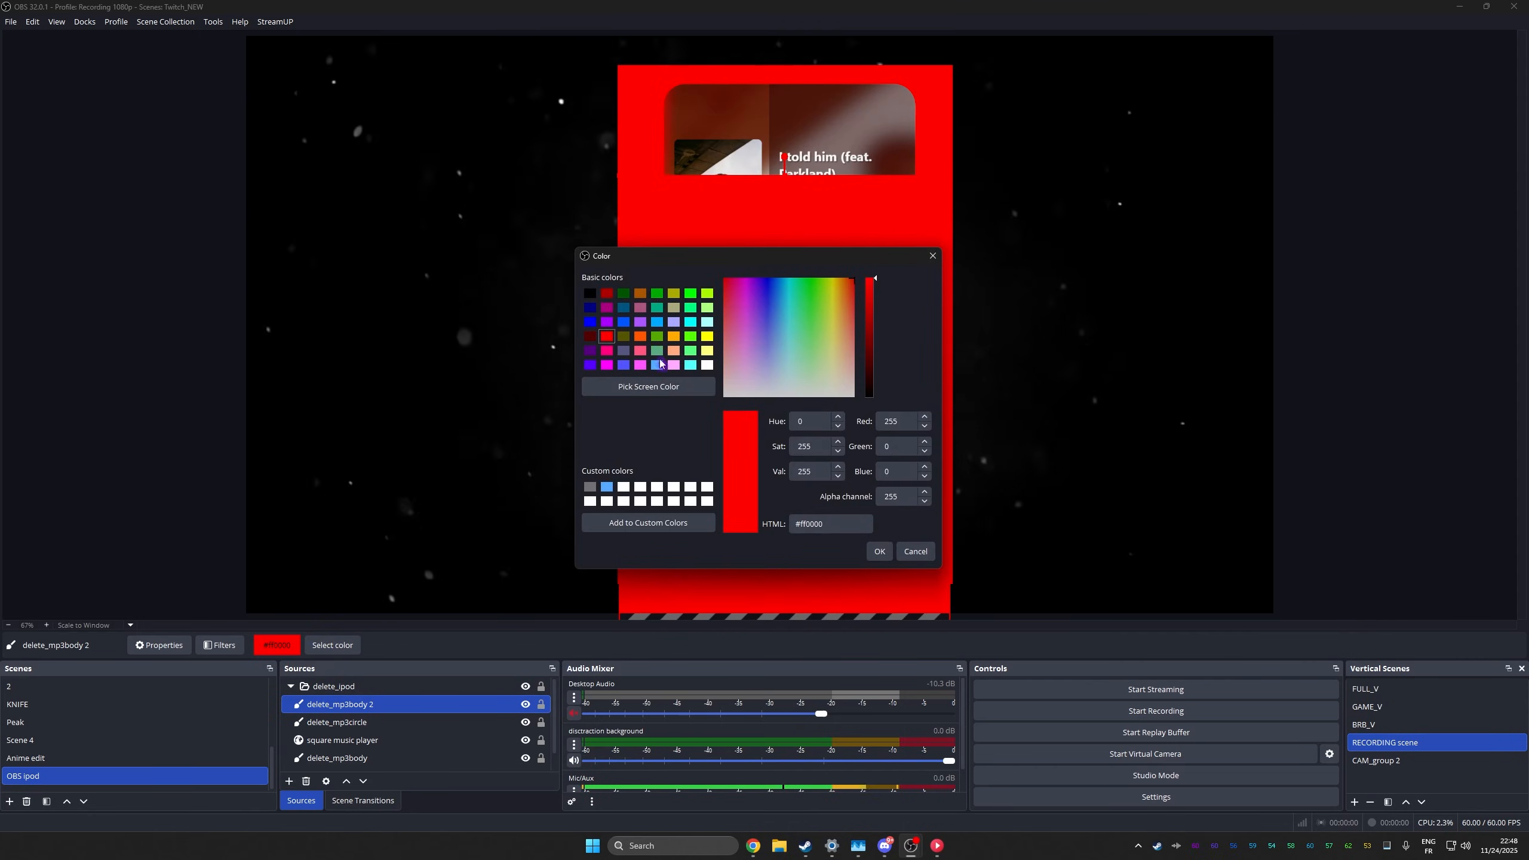
pyautogui.click(878, 552)
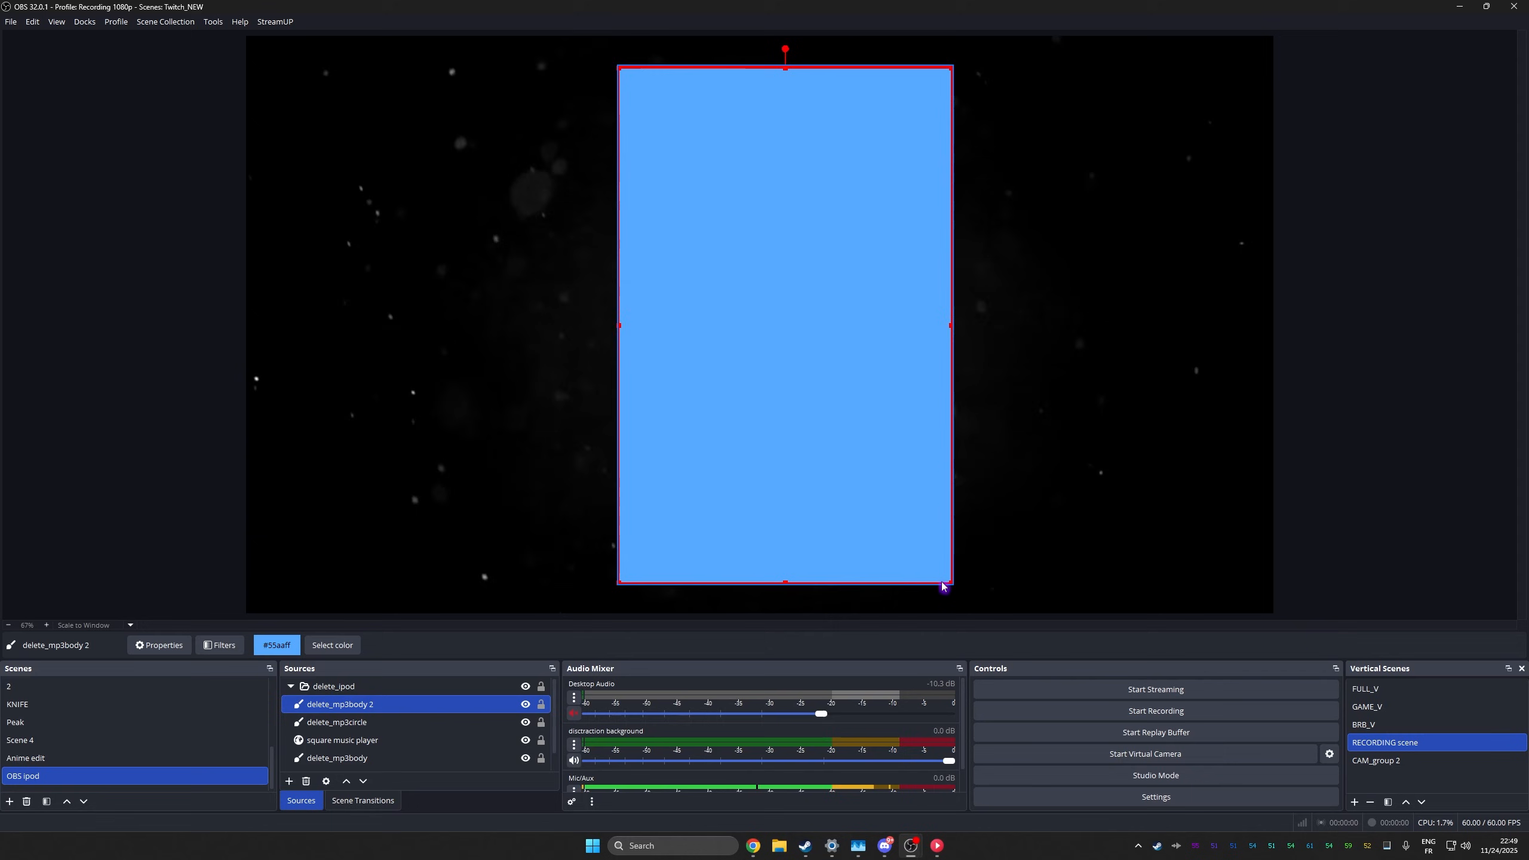
pyautogui.click(333, 646)
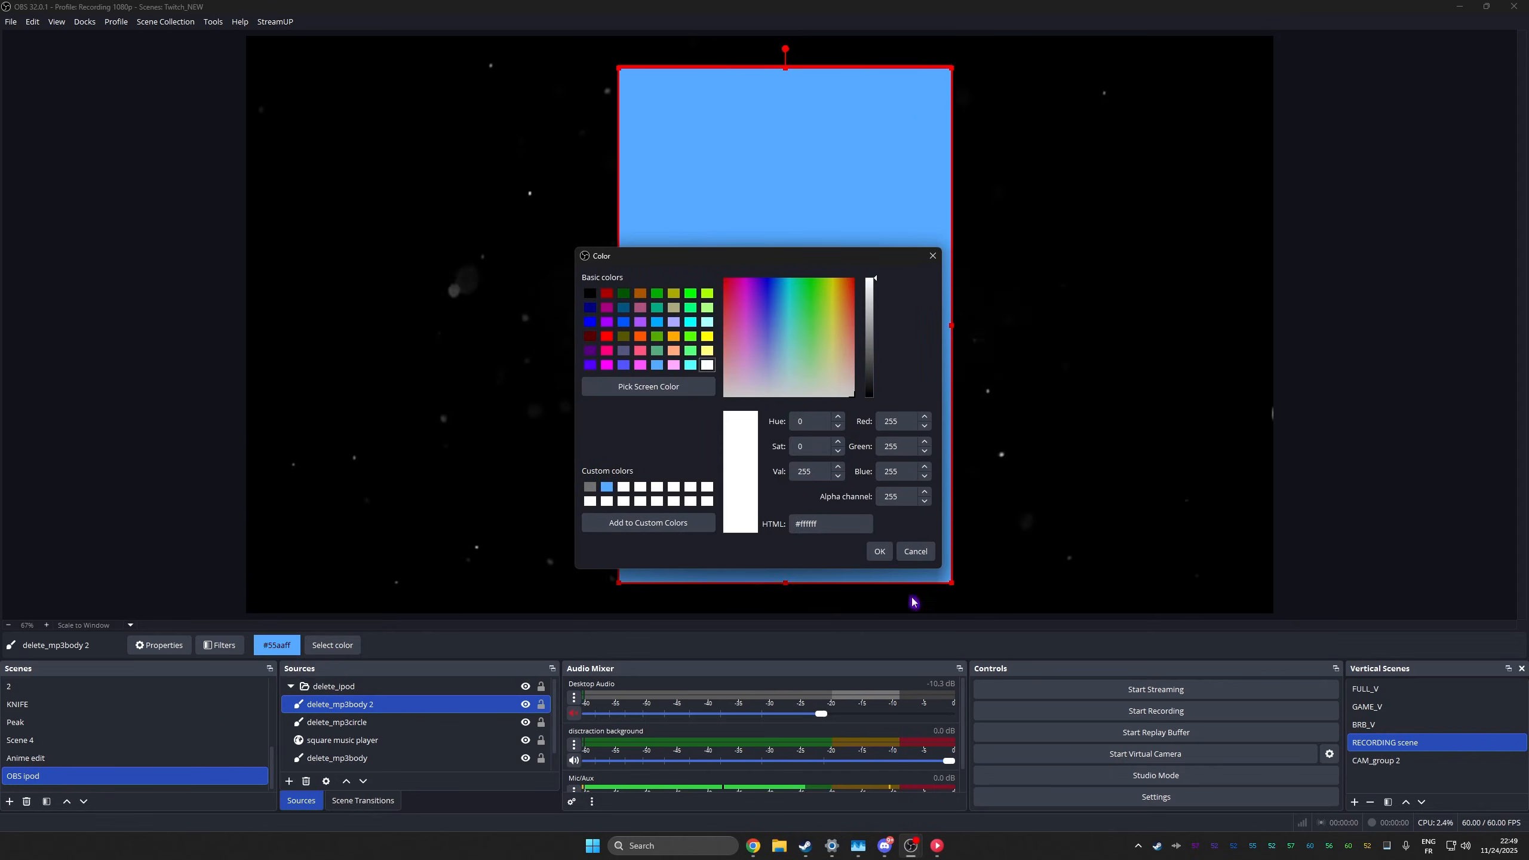
pyautogui.click(879, 551)
# Add an Advanced Mask filter to the delete_mp3body 2 source, keeping the filter window clear of the iPod preview.
pyautogui.click(226, 645)
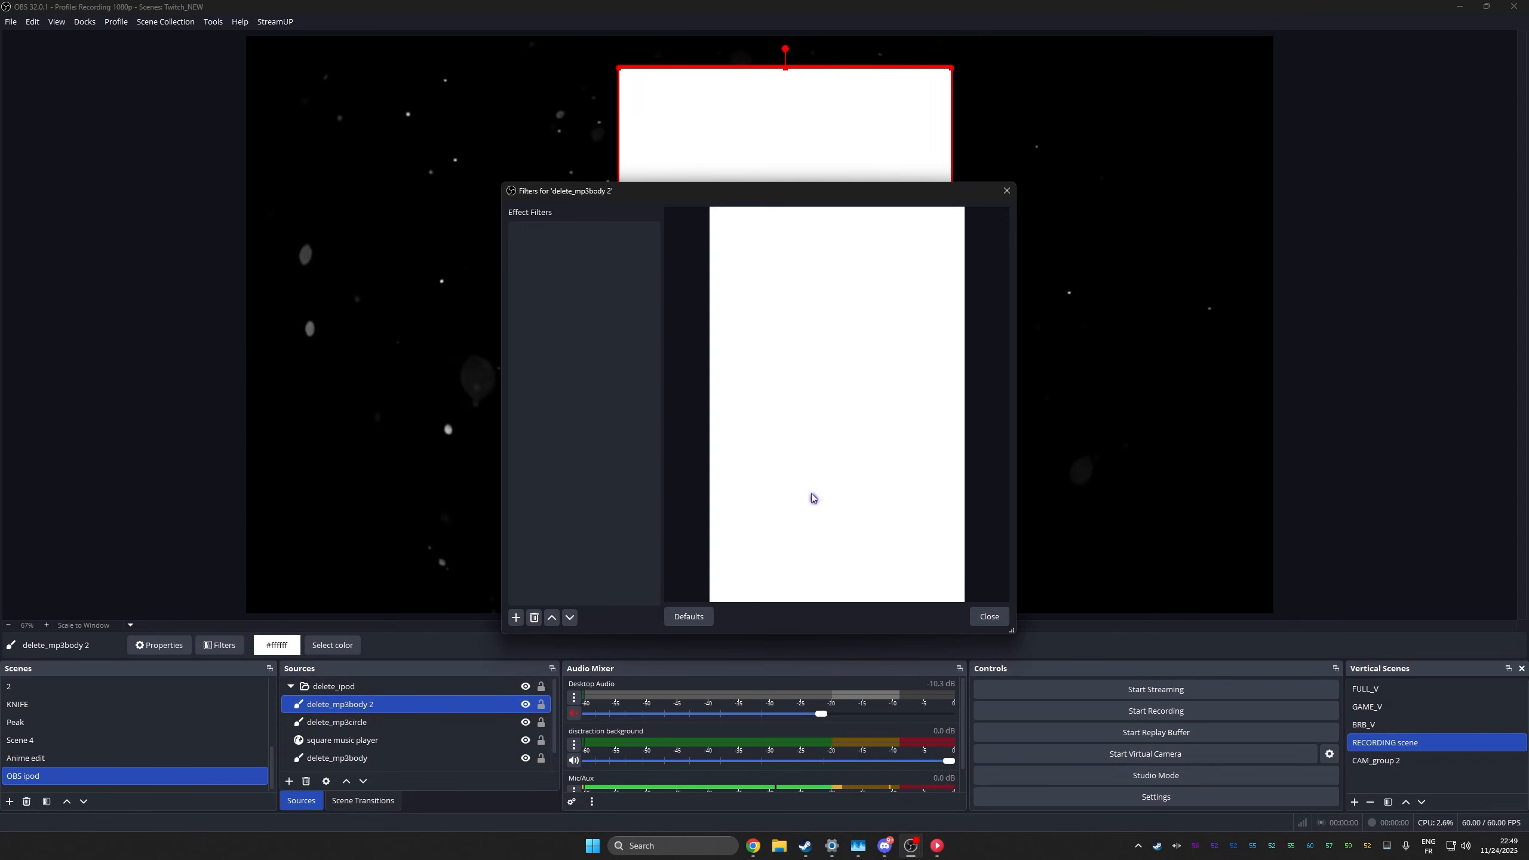
pyautogui.click(516, 619)
pyautogui.click(583, 89)
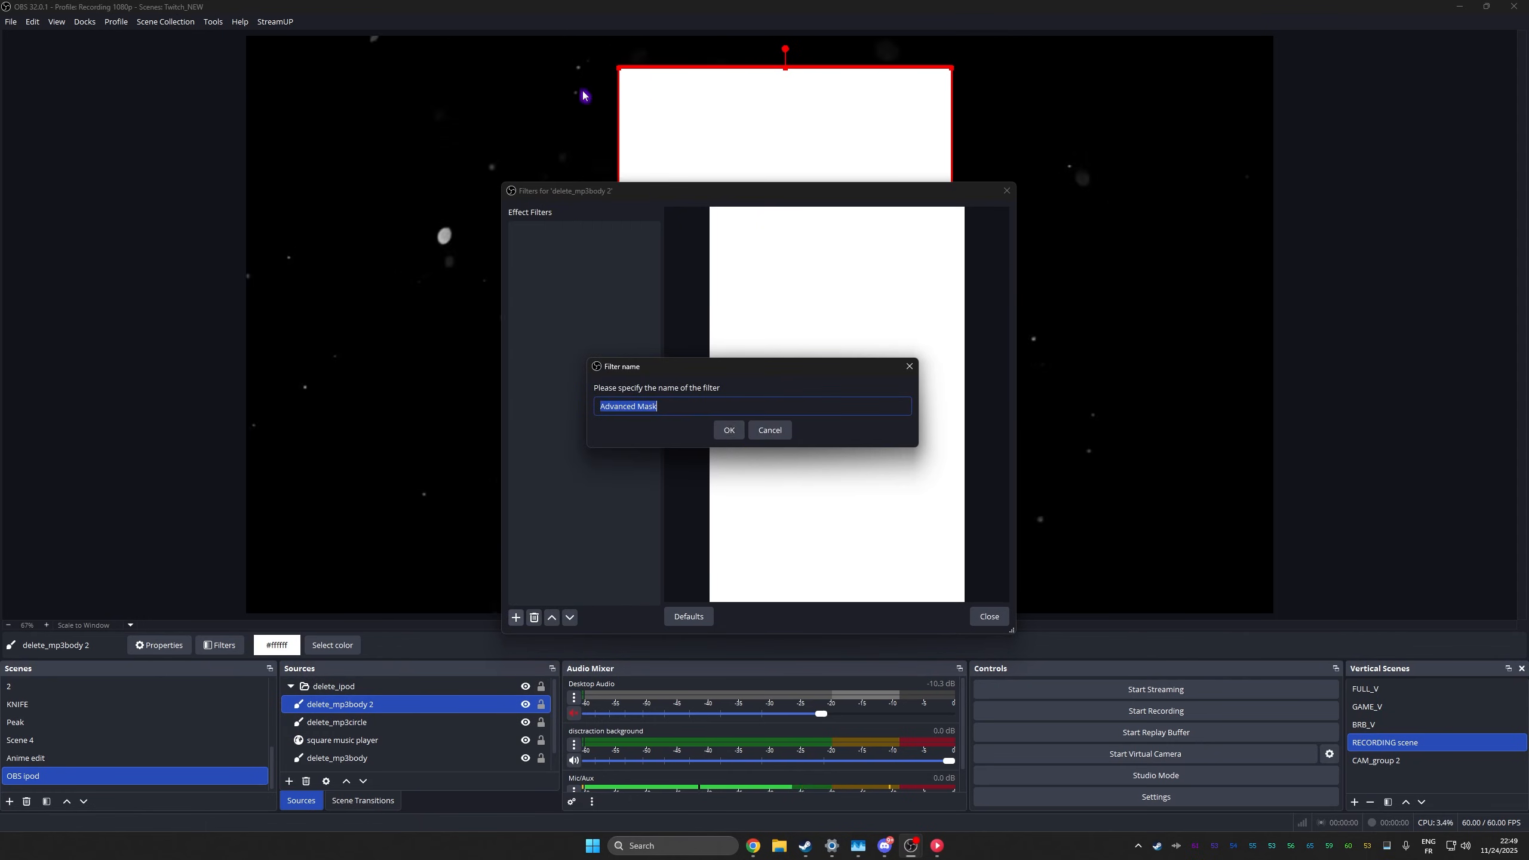
pyautogui.click(730, 430)
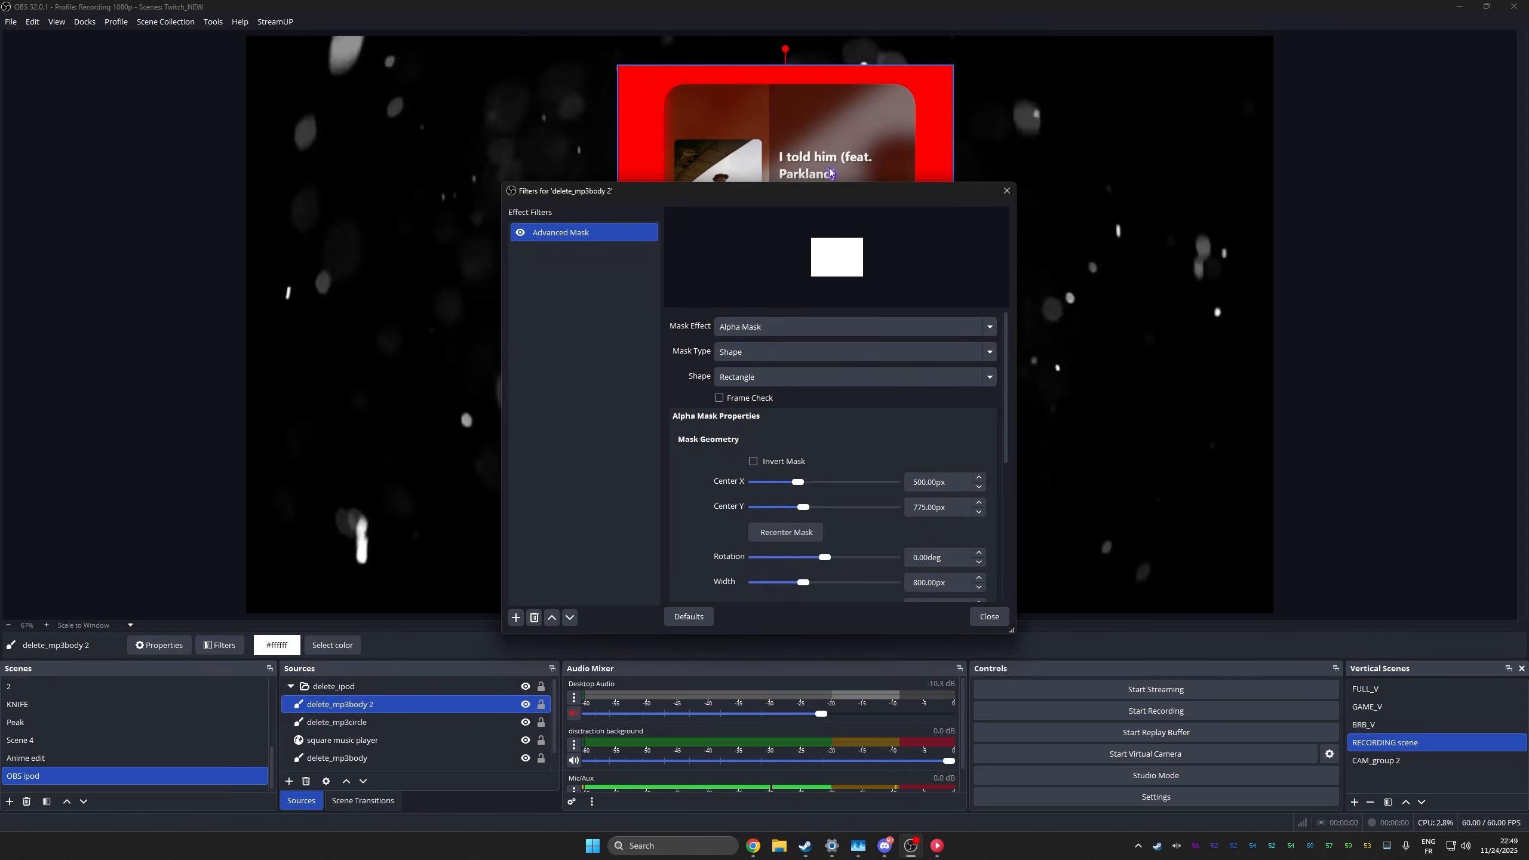
pyautogui.moveTo(861, 192); pyautogui.dragTo(449, 170)
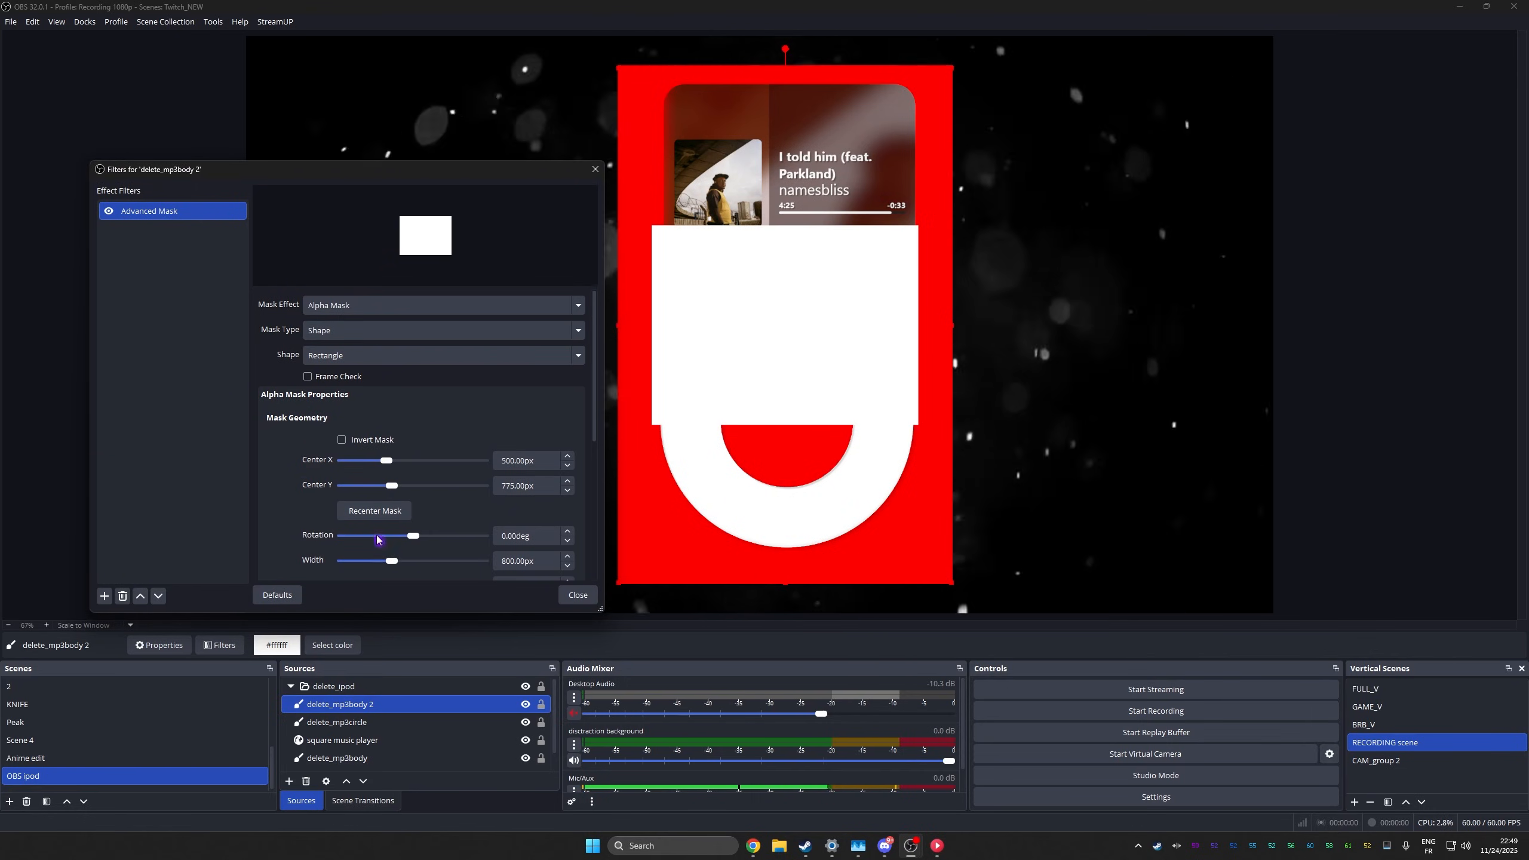
# Reshape the Advanced Mask rectangle into a tall strip, 145 px wide and 2187 px high.
pyautogui.scroll(-1, 315, 506)
pyautogui.scroll(-1, 315, 506)
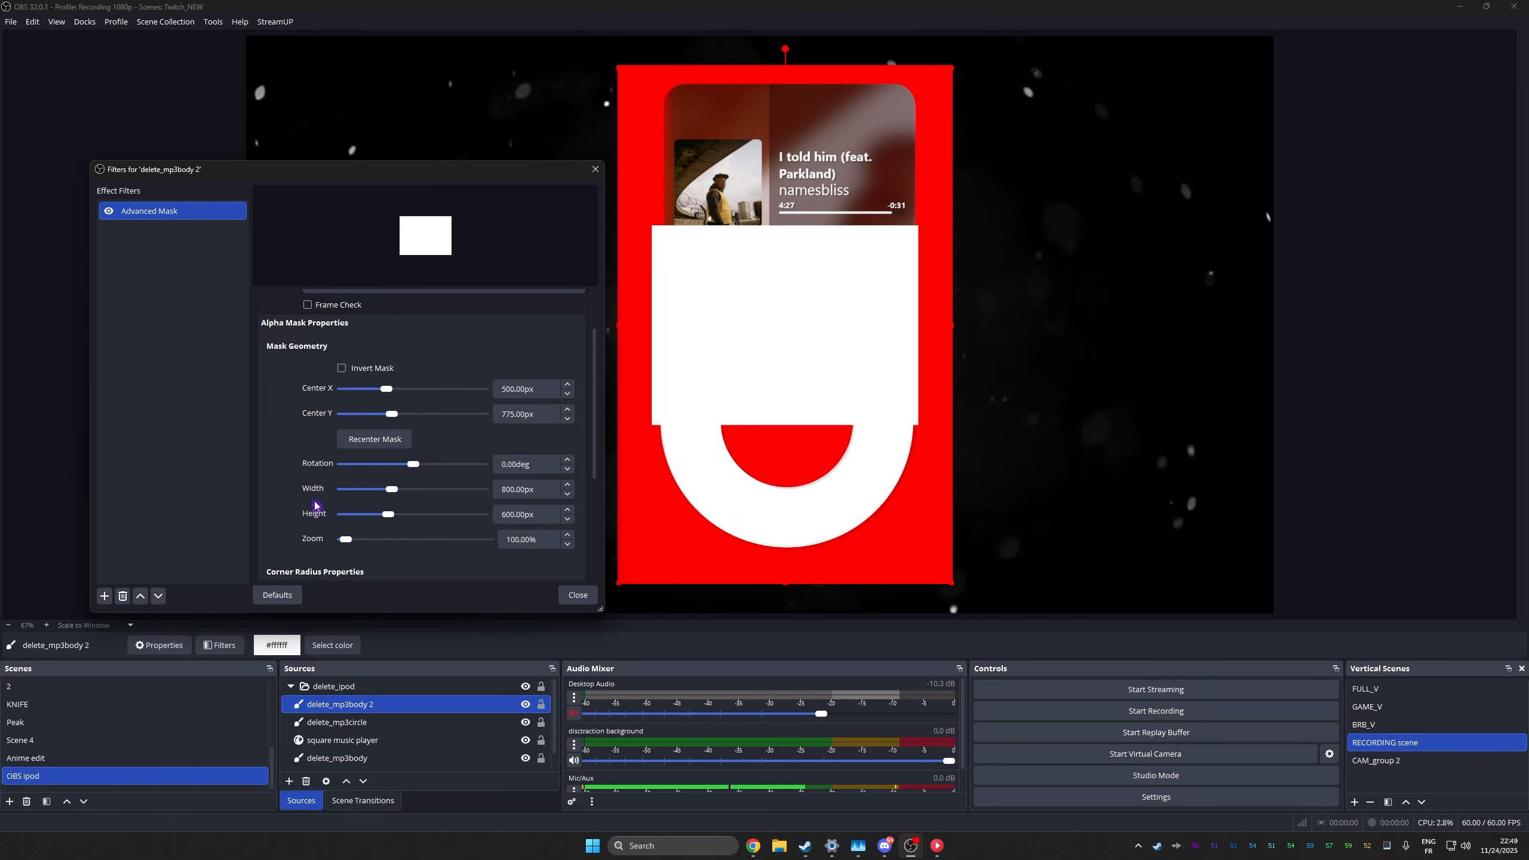
pyautogui.moveTo(392, 488); pyautogui.dragTo(407, 516)
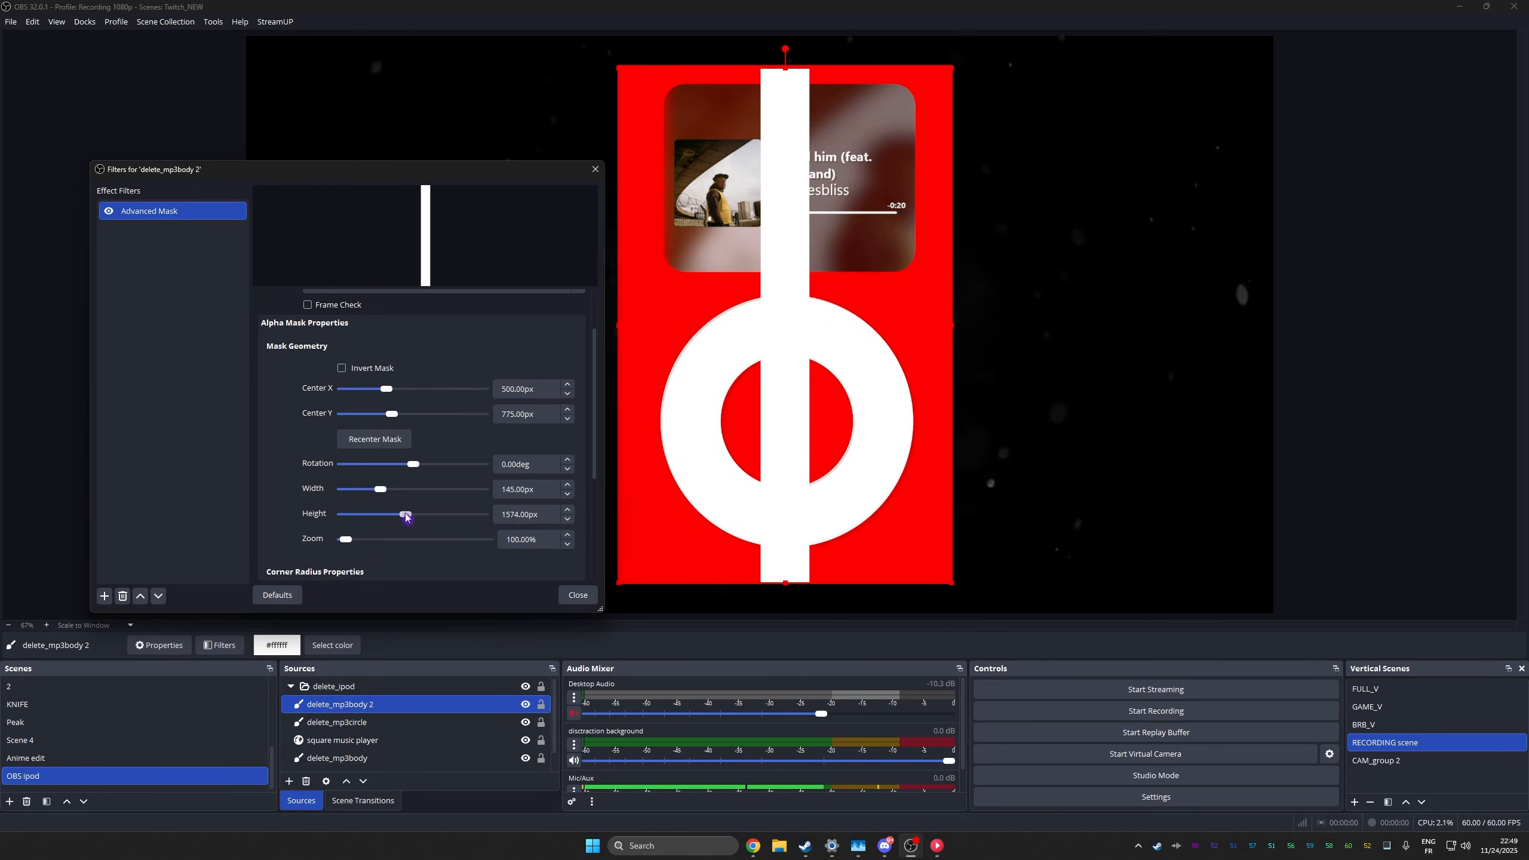
# Tilt the mask strip to -38 degrees, widen it to 247 px and set its Center X to 553 px.
pyautogui.scroll(-3, 323, 497)
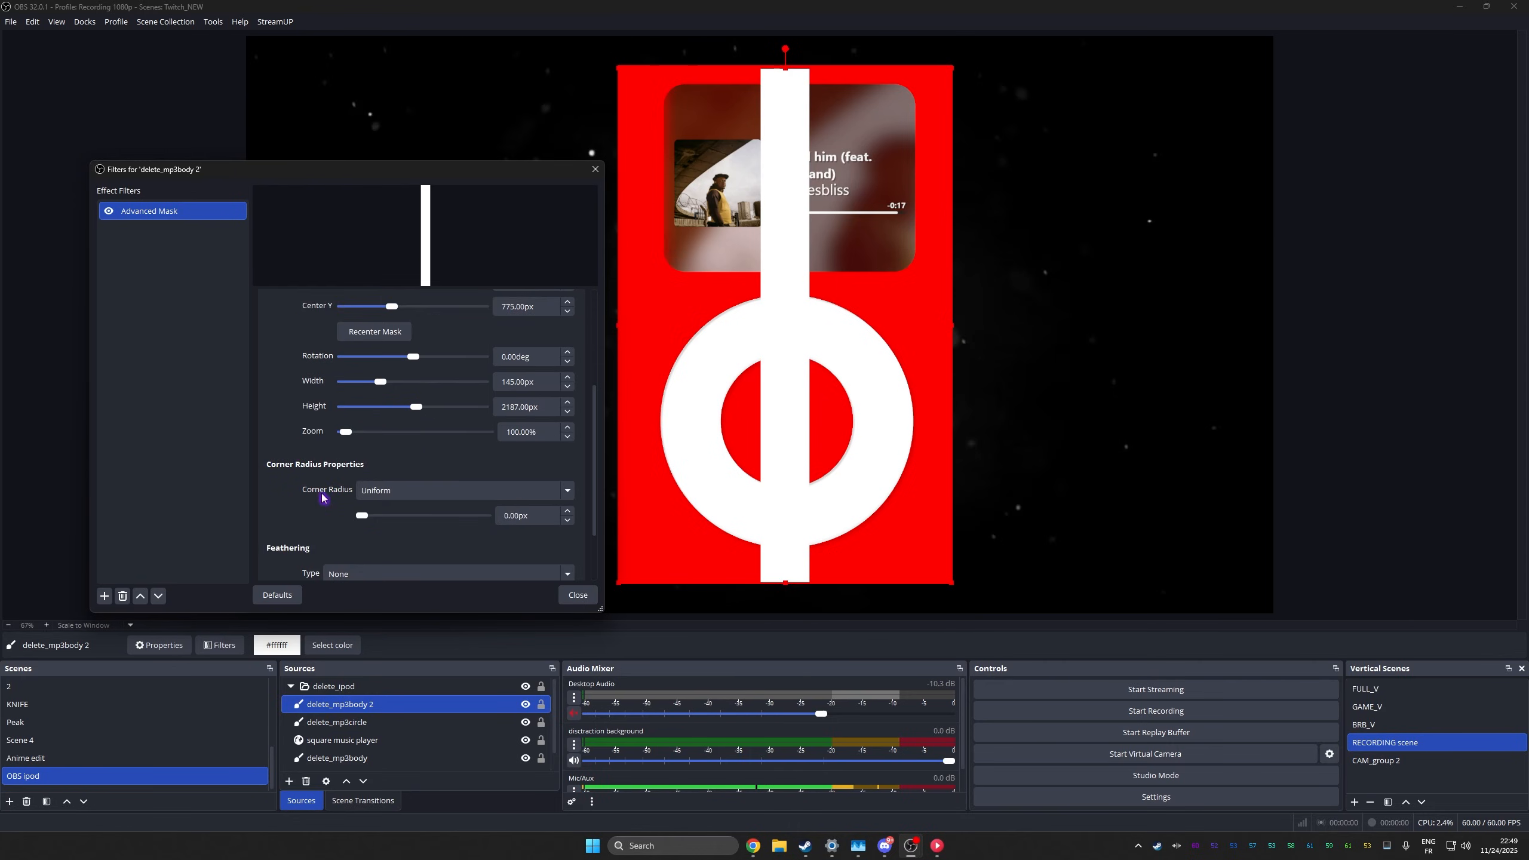
pyautogui.scroll(-2, 294, 436)
pyautogui.scroll(3, 297, 454)
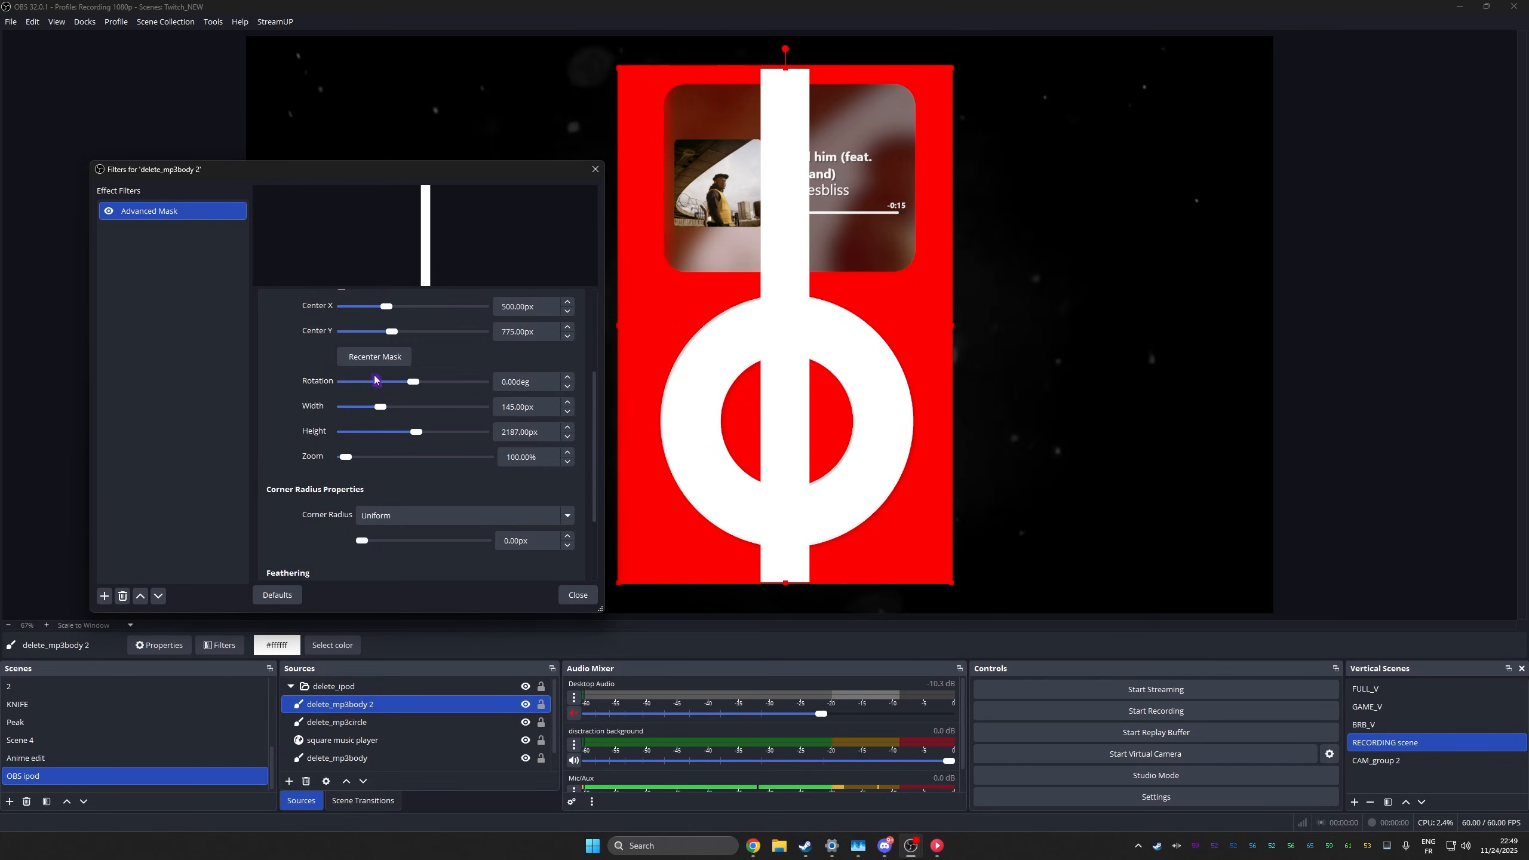
pyautogui.moveTo(417, 386); pyautogui.dragTo(388, 430)
pyautogui.scroll(3, 332, 414)
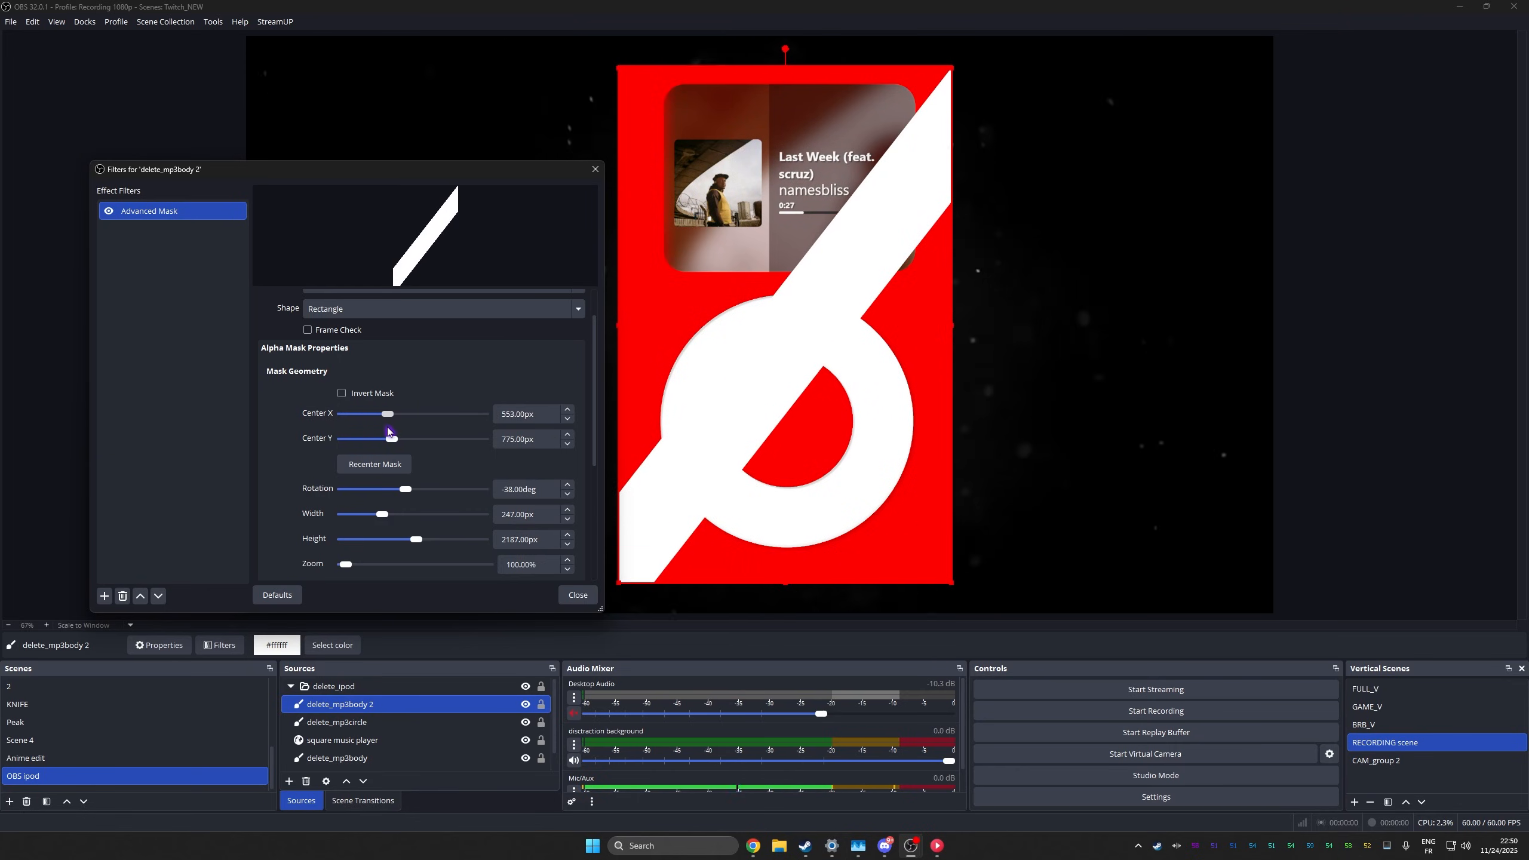
# Soften the mask strip's edges with Middle feathering of 94 px.
pyautogui.scroll(-3, 305, 464)
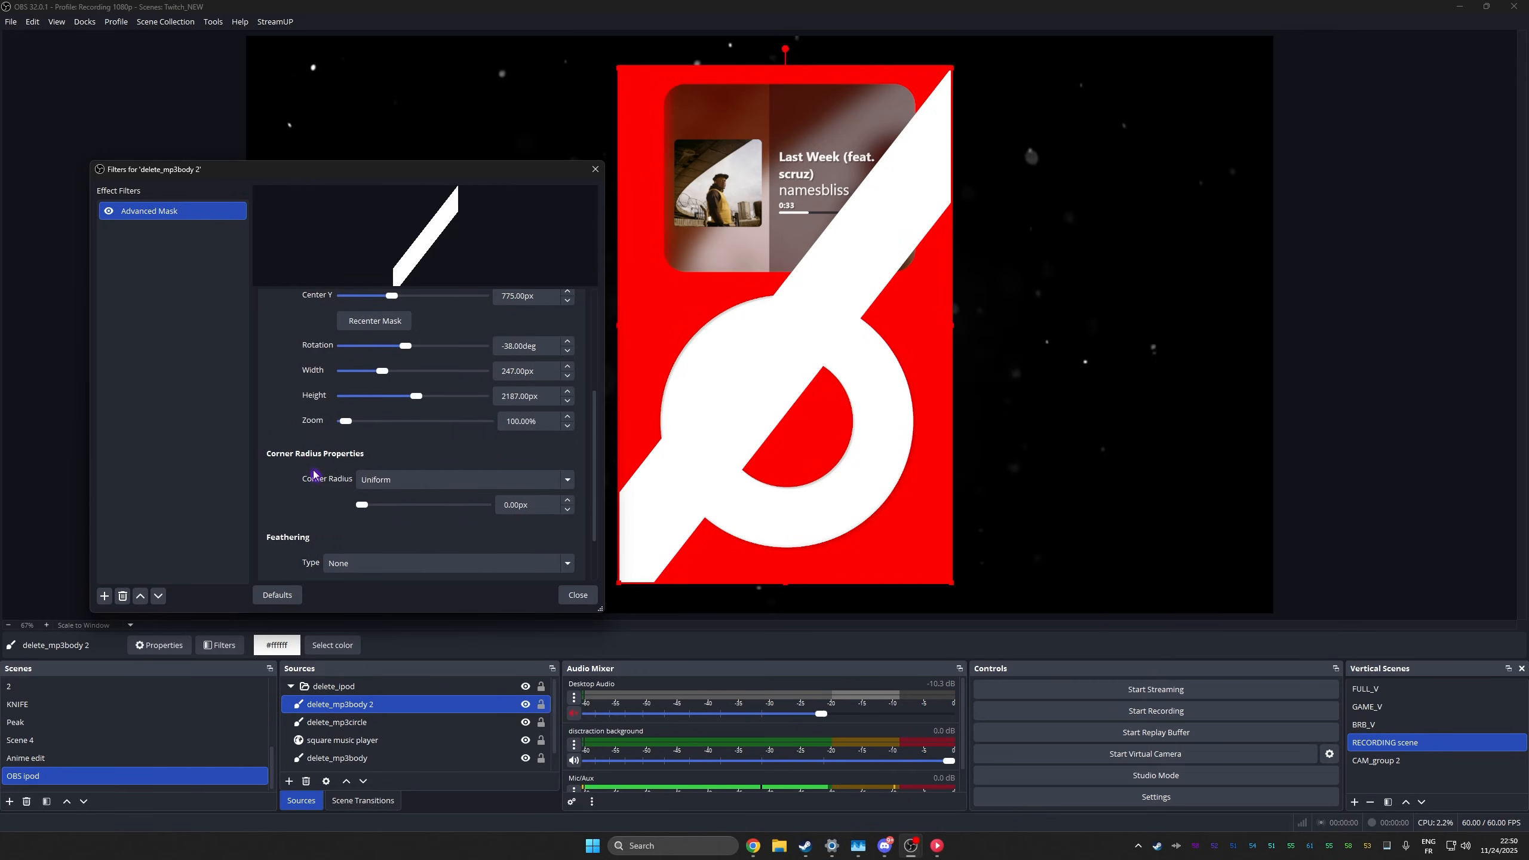
pyautogui.scroll(-2, 354, 507)
pyautogui.click(349, 492)
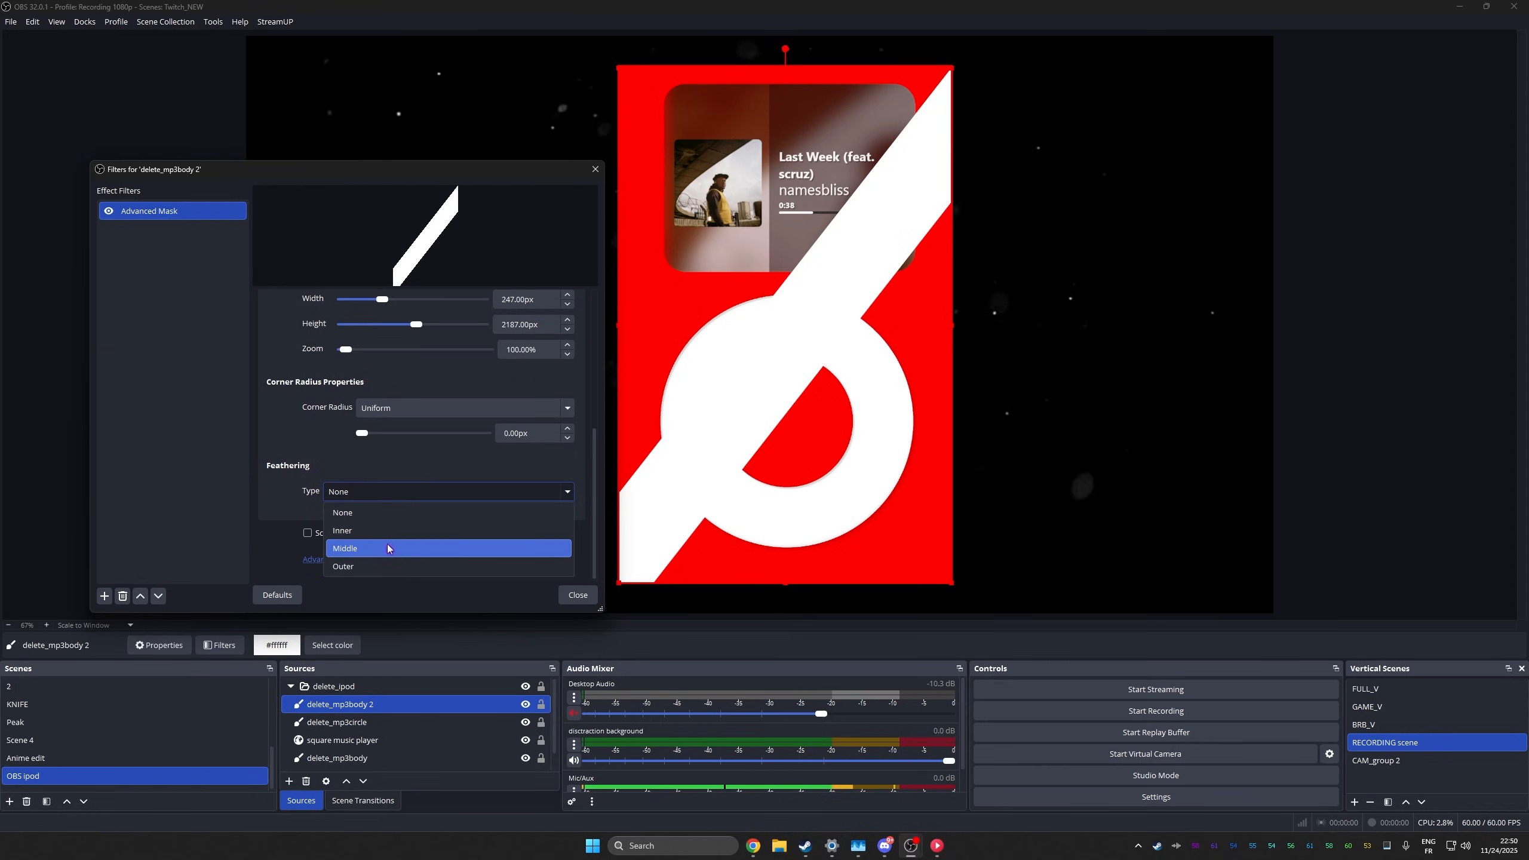
pyautogui.click(350, 548)
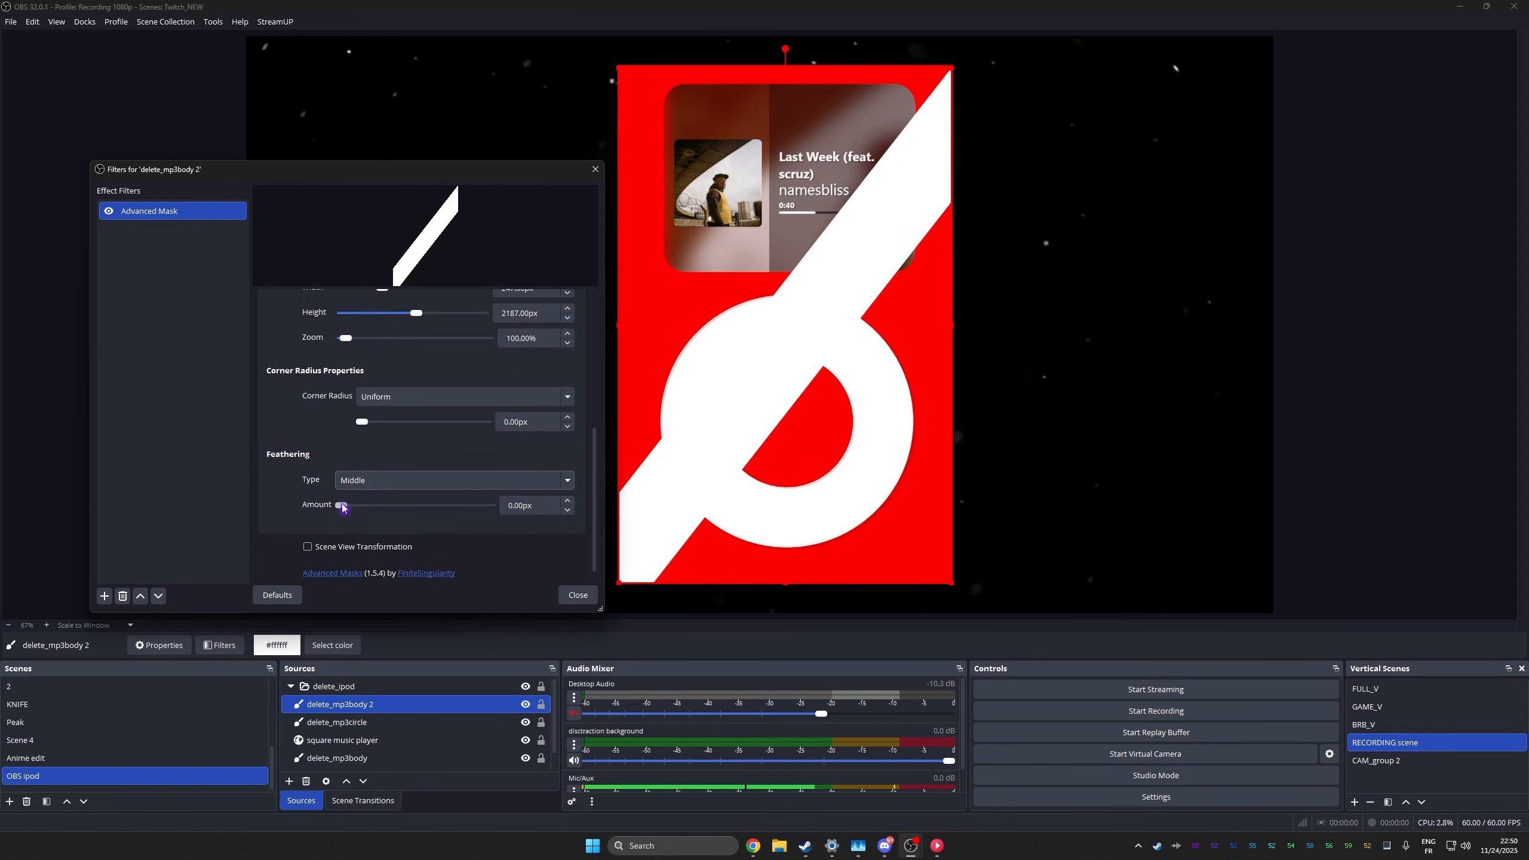
pyautogui.moveTo(342, 507); pyautogui.dragTo(369, 506)
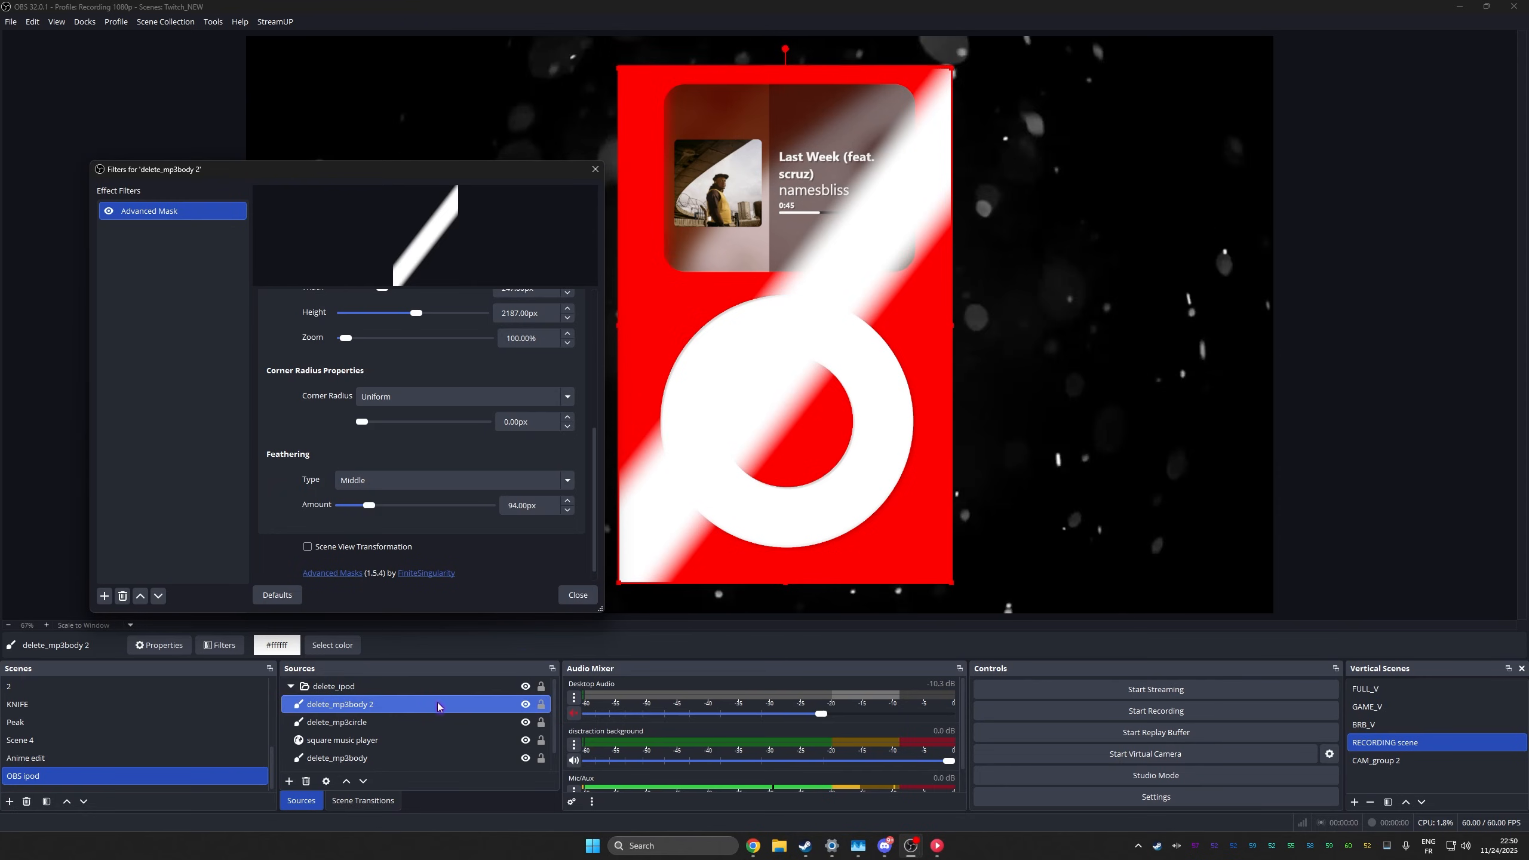
# Set the blending mode of the delete_mp3body 2 source to Screen.
pyautogui.click(348, 711)
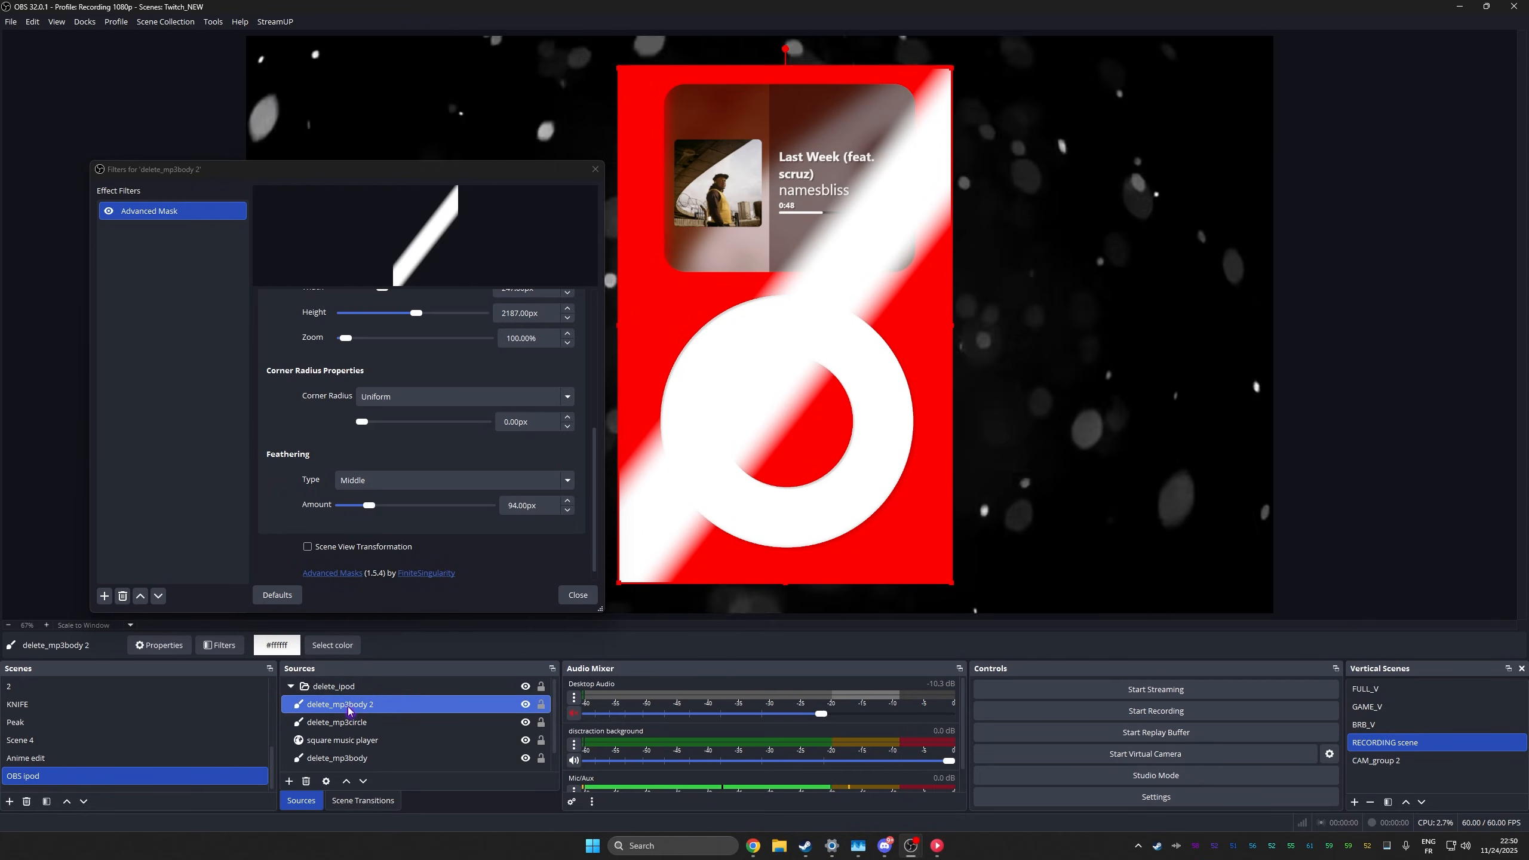
pyautogui.rightClick(349, 711)
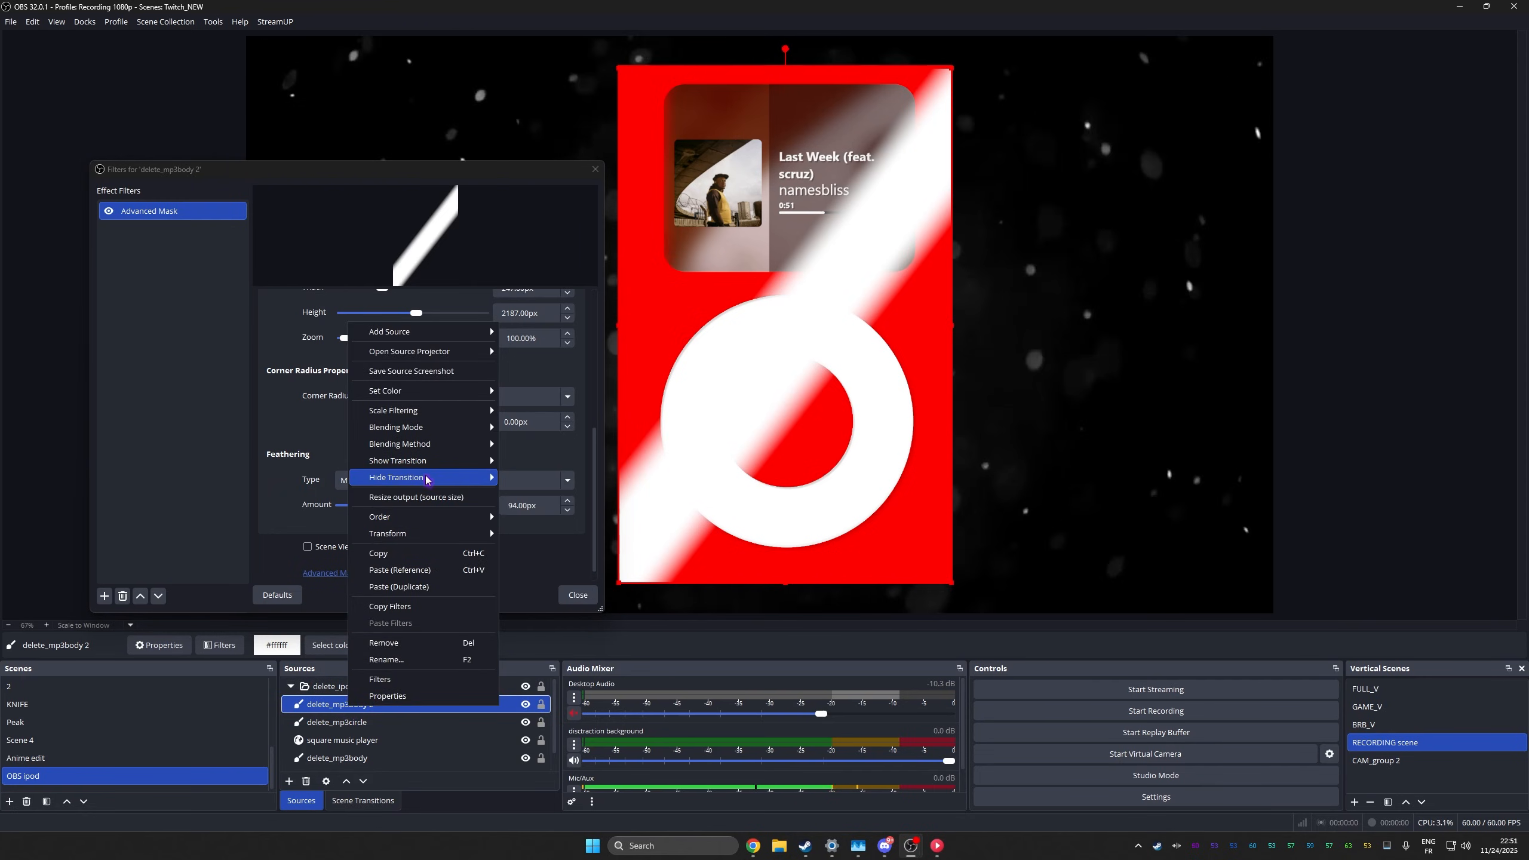
pyautogui.moveTo(437, 433)
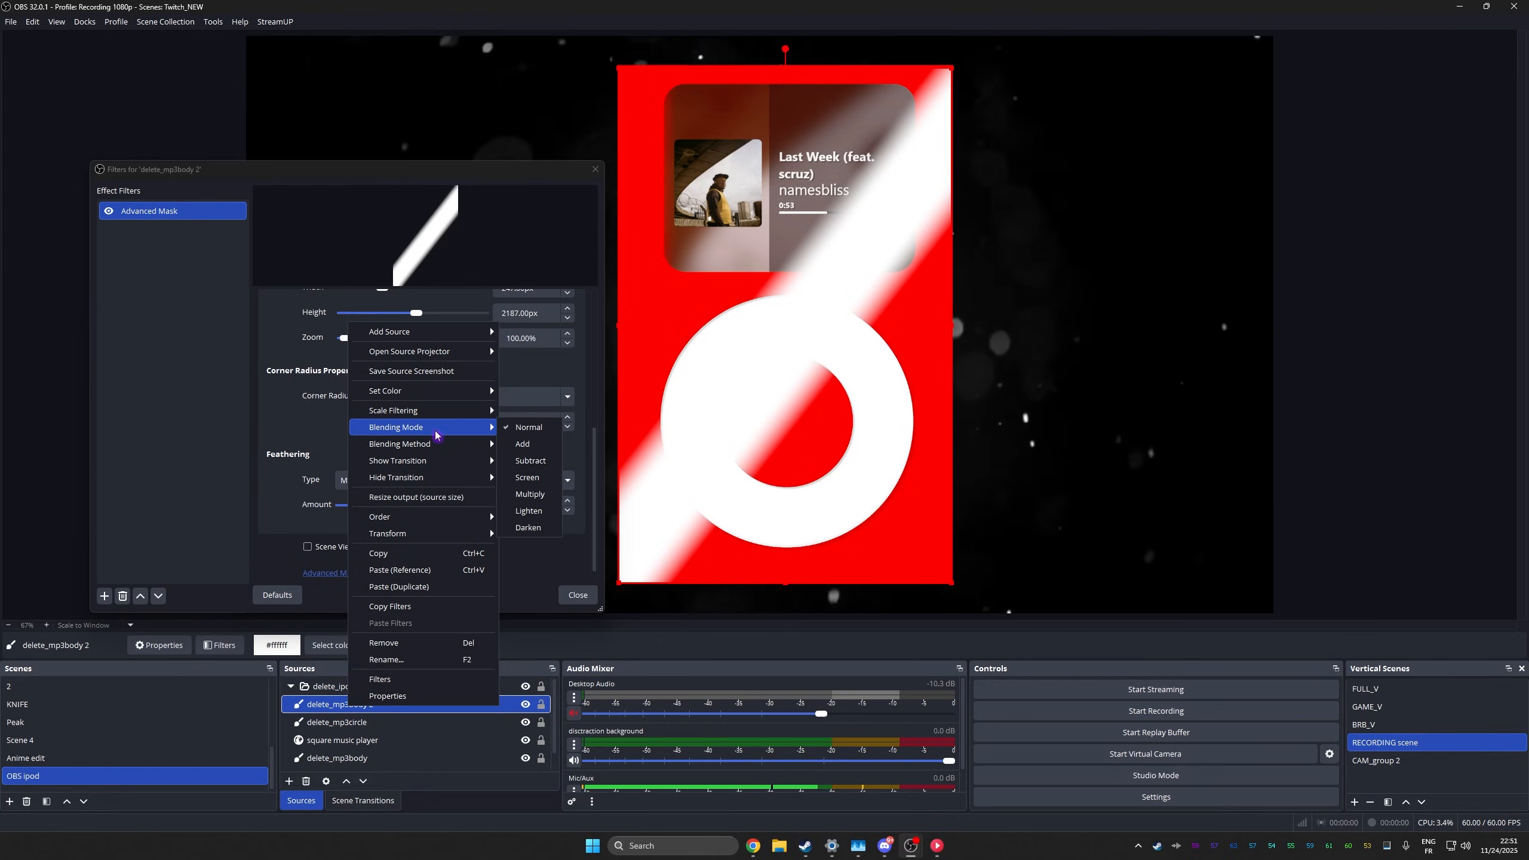
pyautogui.click(530, 479)
# Lower the alpha channel of the highlight's white colour to make it semi-transparent, and shift the mask strip by reducing its Center X.
pyautogui.scroll(6, 284, 451)
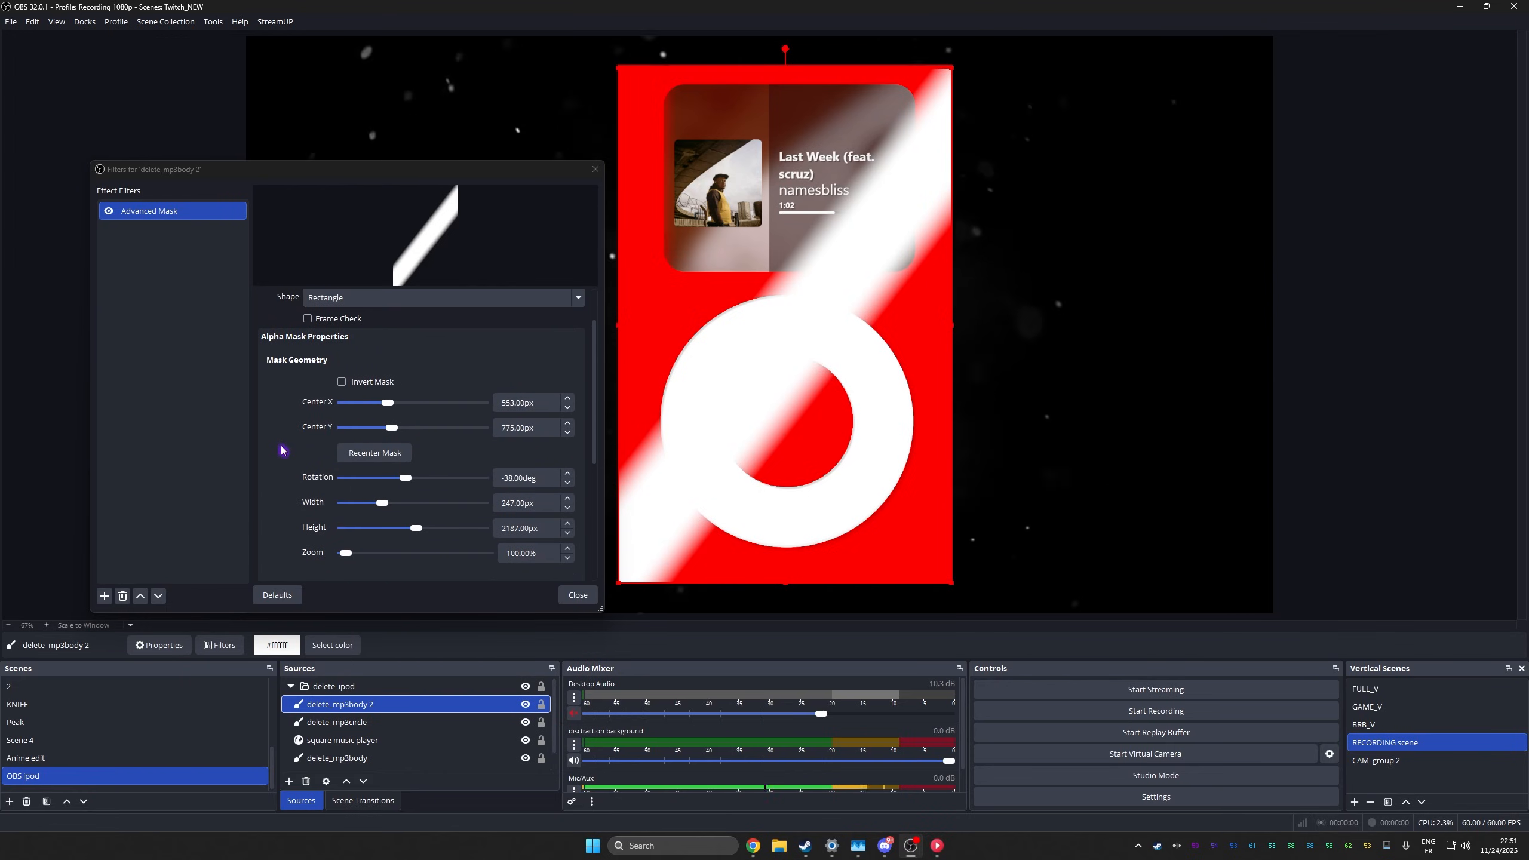
pyautogui.scroll(2, 281, 450)
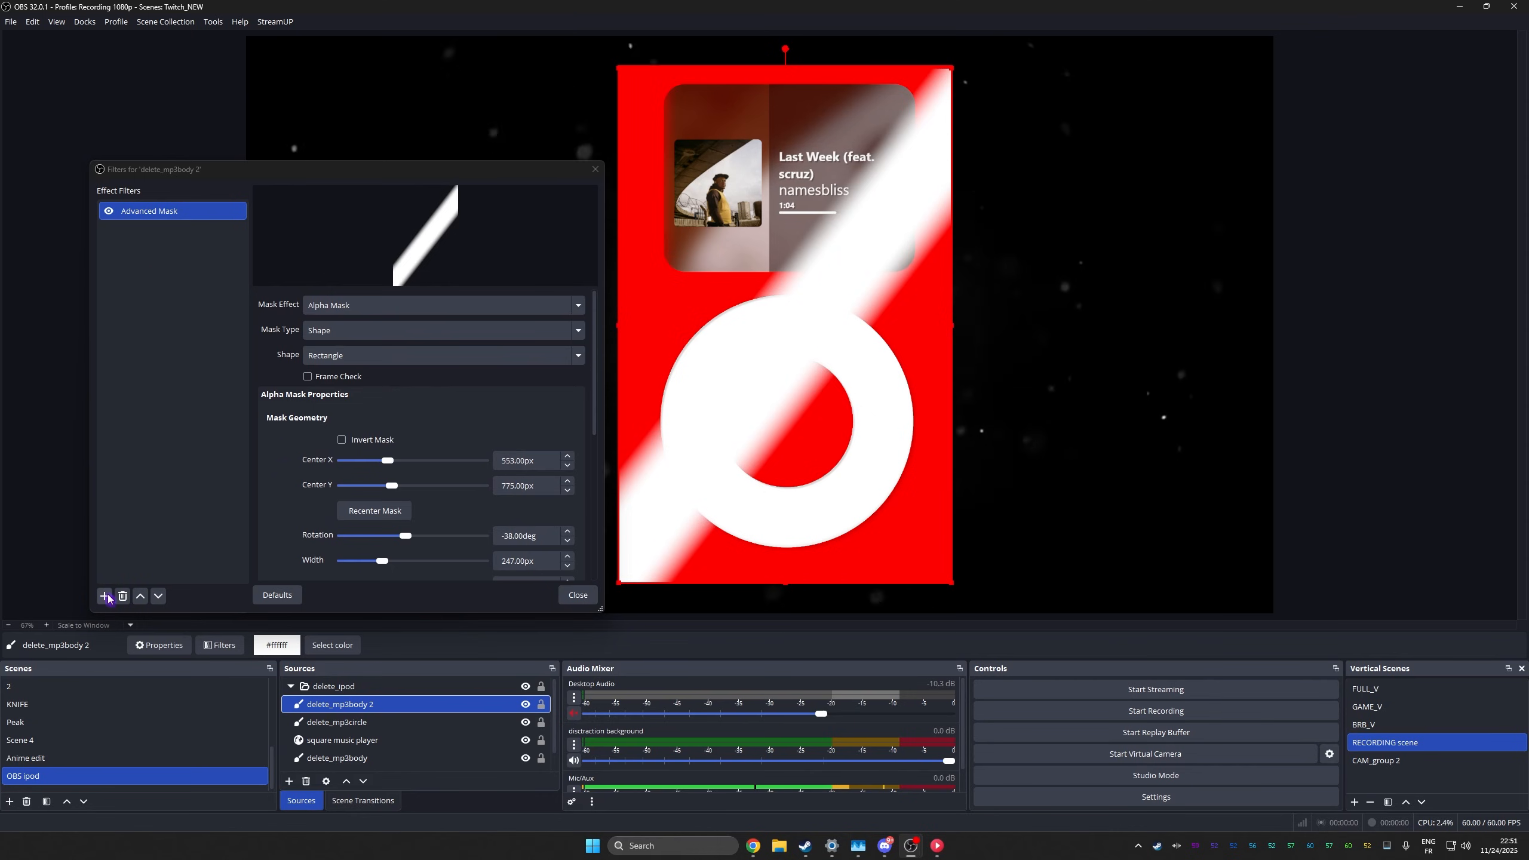
pyautogui.click(331, 645)
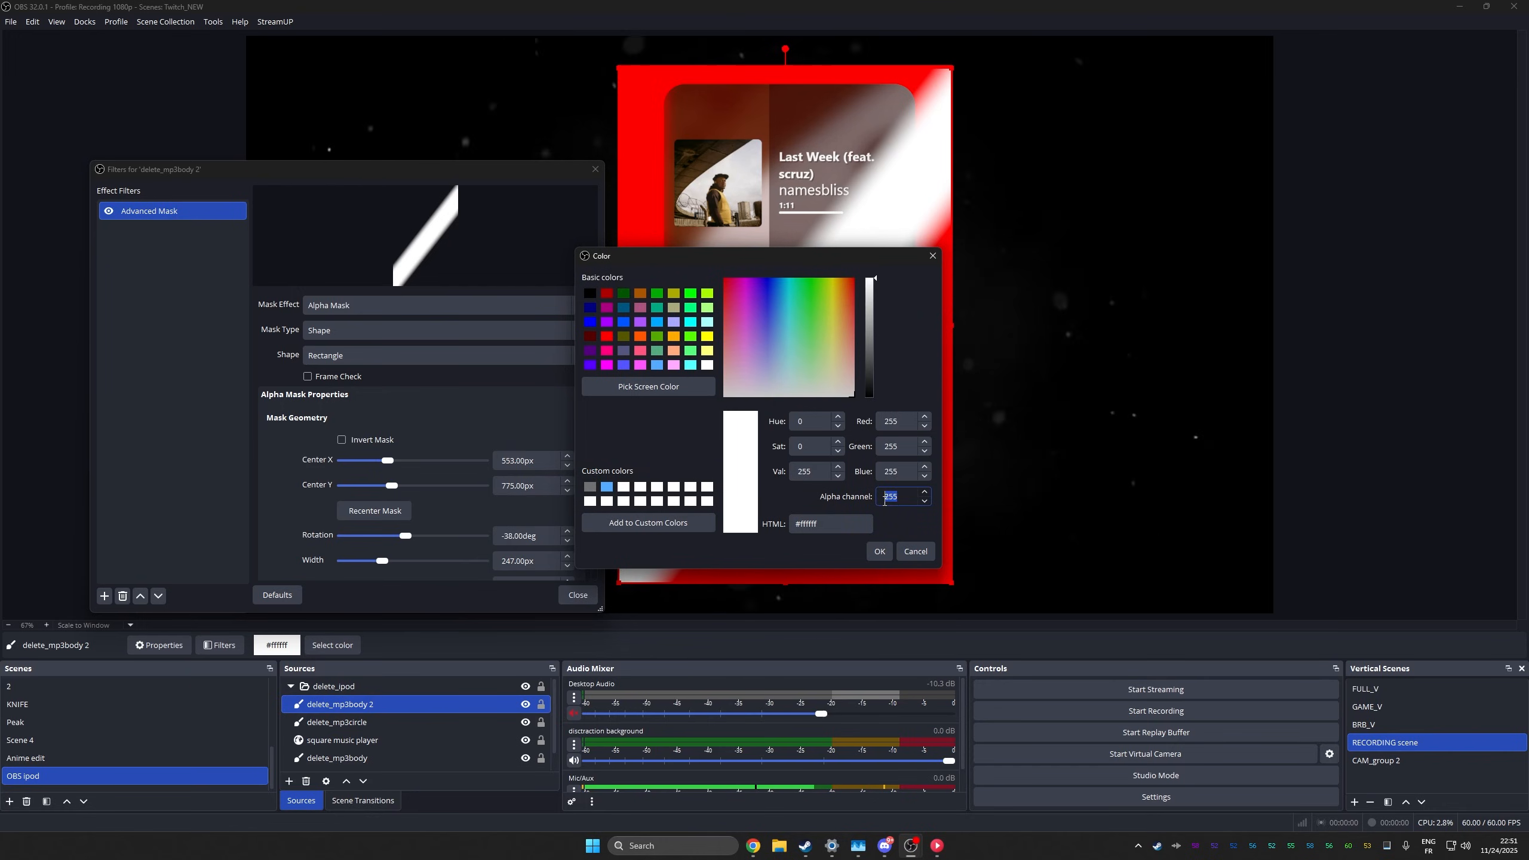
pyautogui.press('Return')
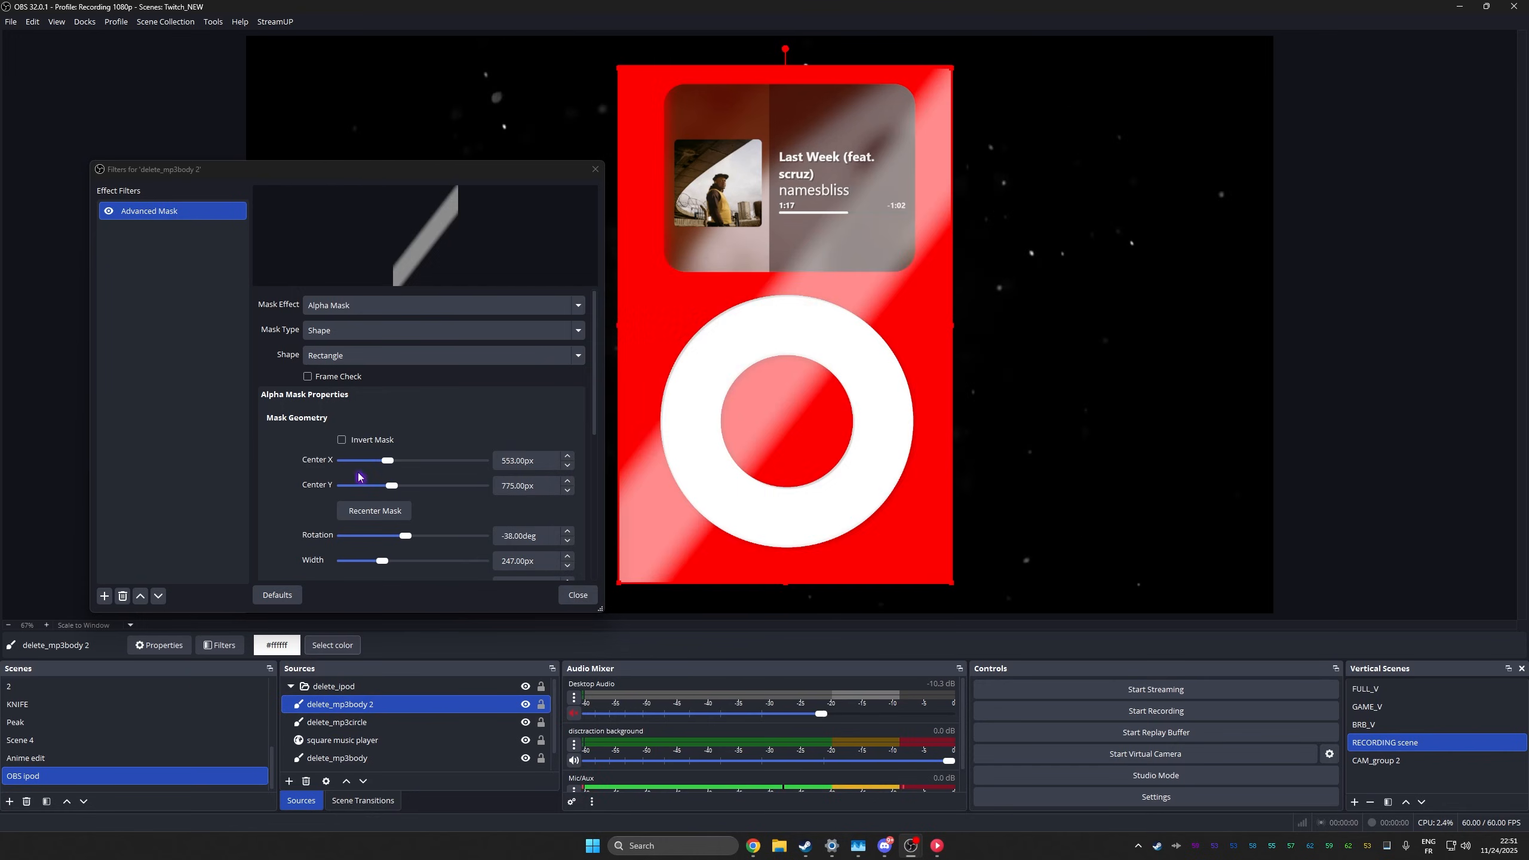
pyautogui.moveTo(390, 465); pyautogui.dragTo(353, 463)
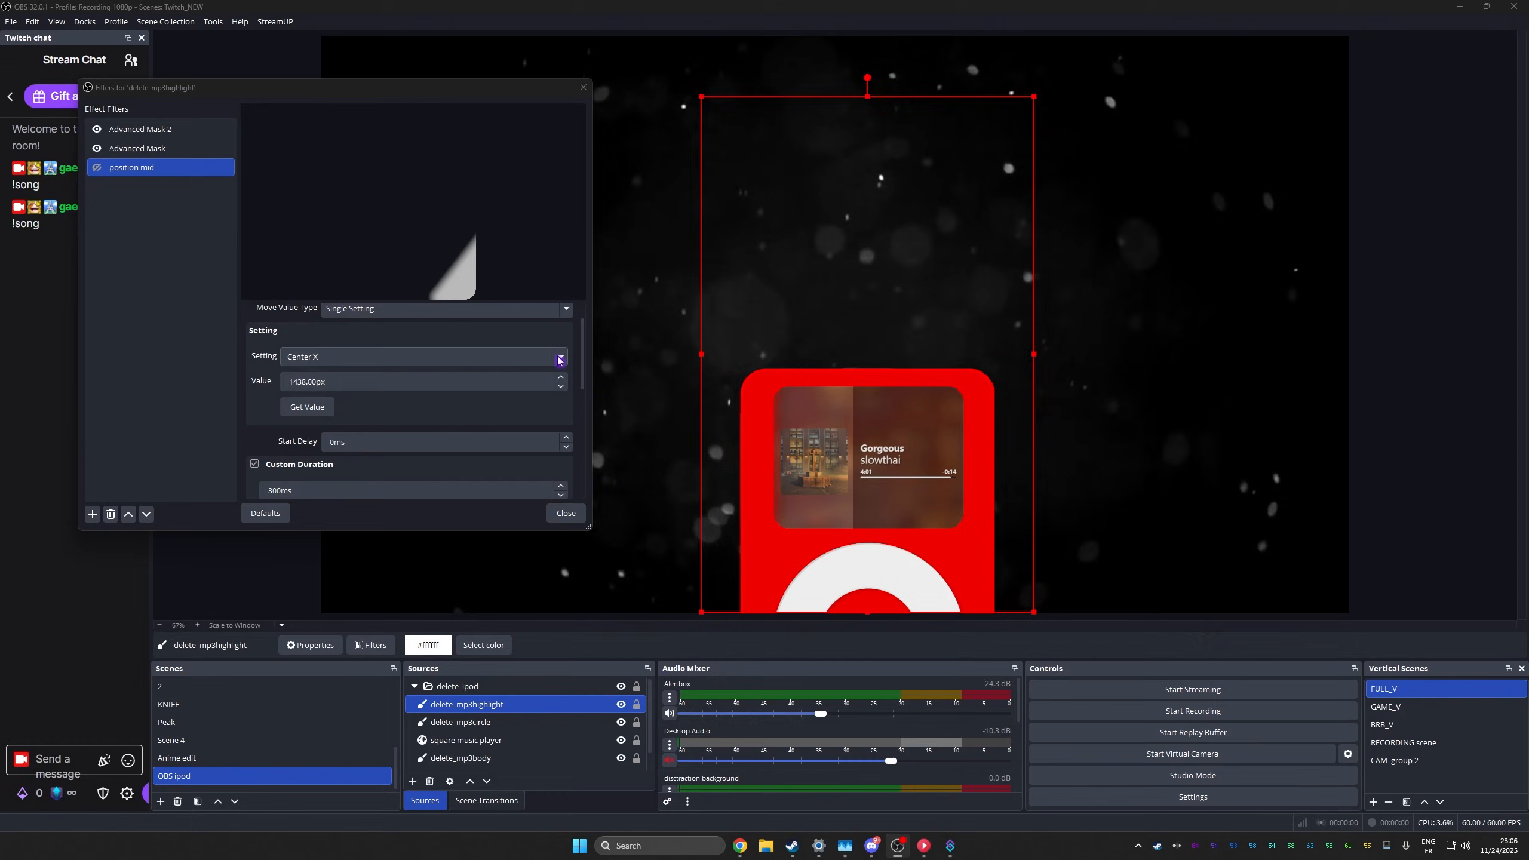
# Examine the Advanced Mask 2 shape on the delete_mp3highlight source by temporarily switching off the Advanced Mask filter.
pyautogui.click(137, 147)
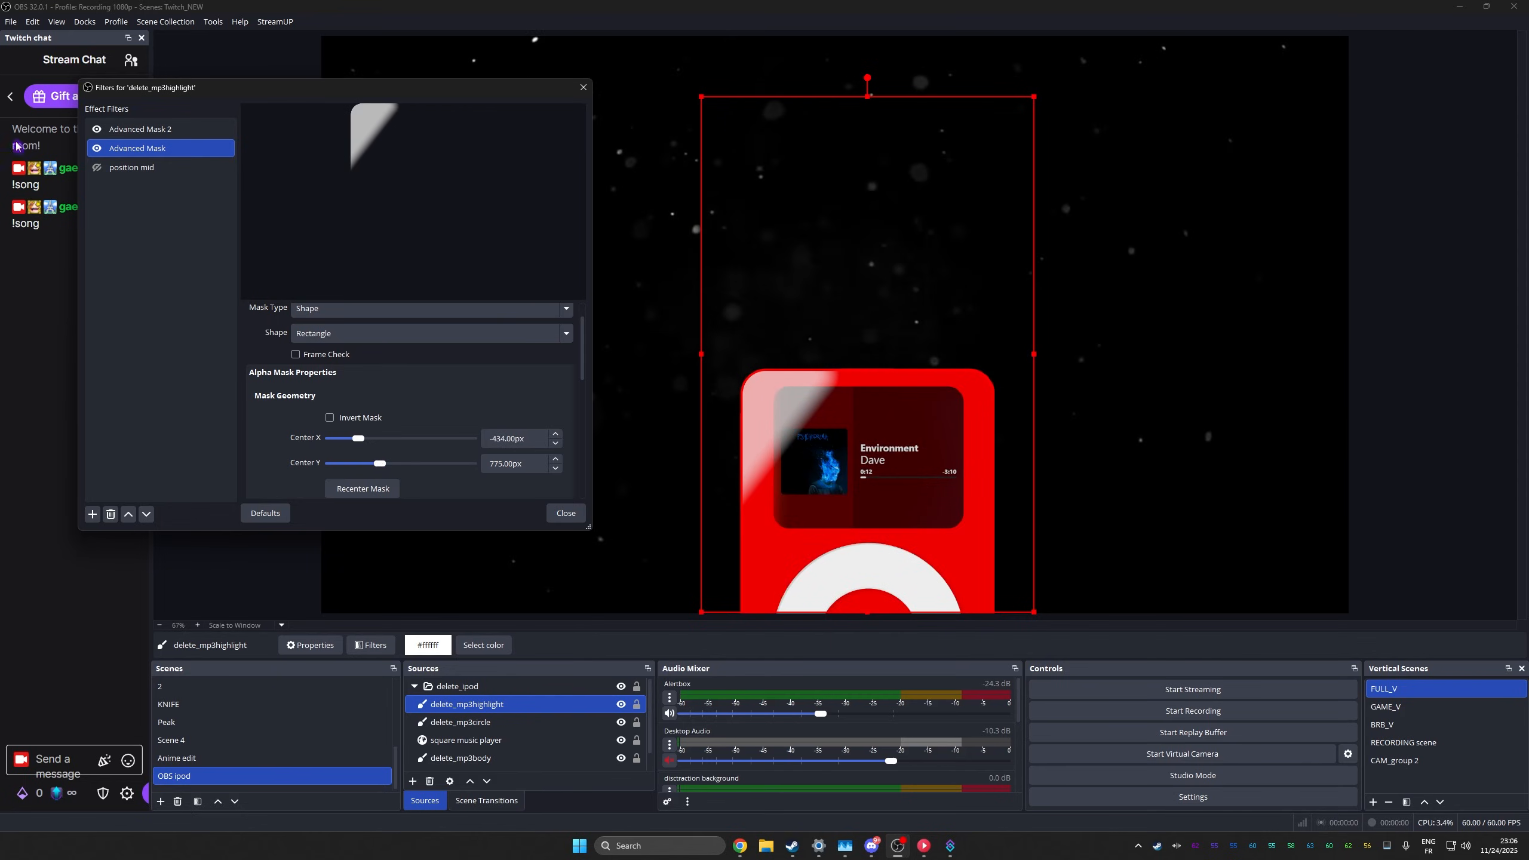
pyautogui.click(136, 136)
pyautogui.click(97, 149)
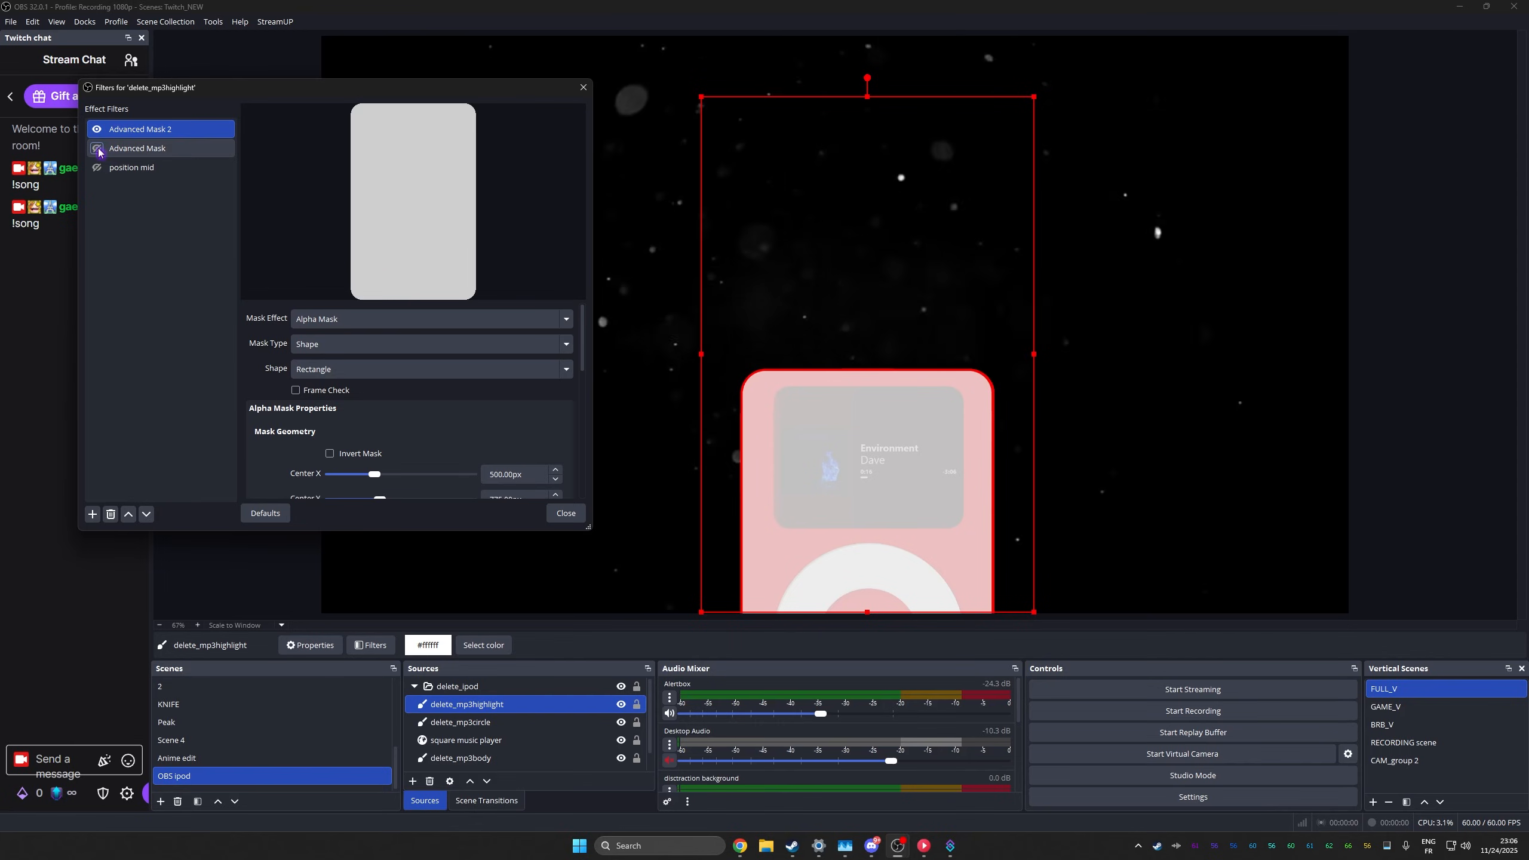
pyautogui.click(96, 149)
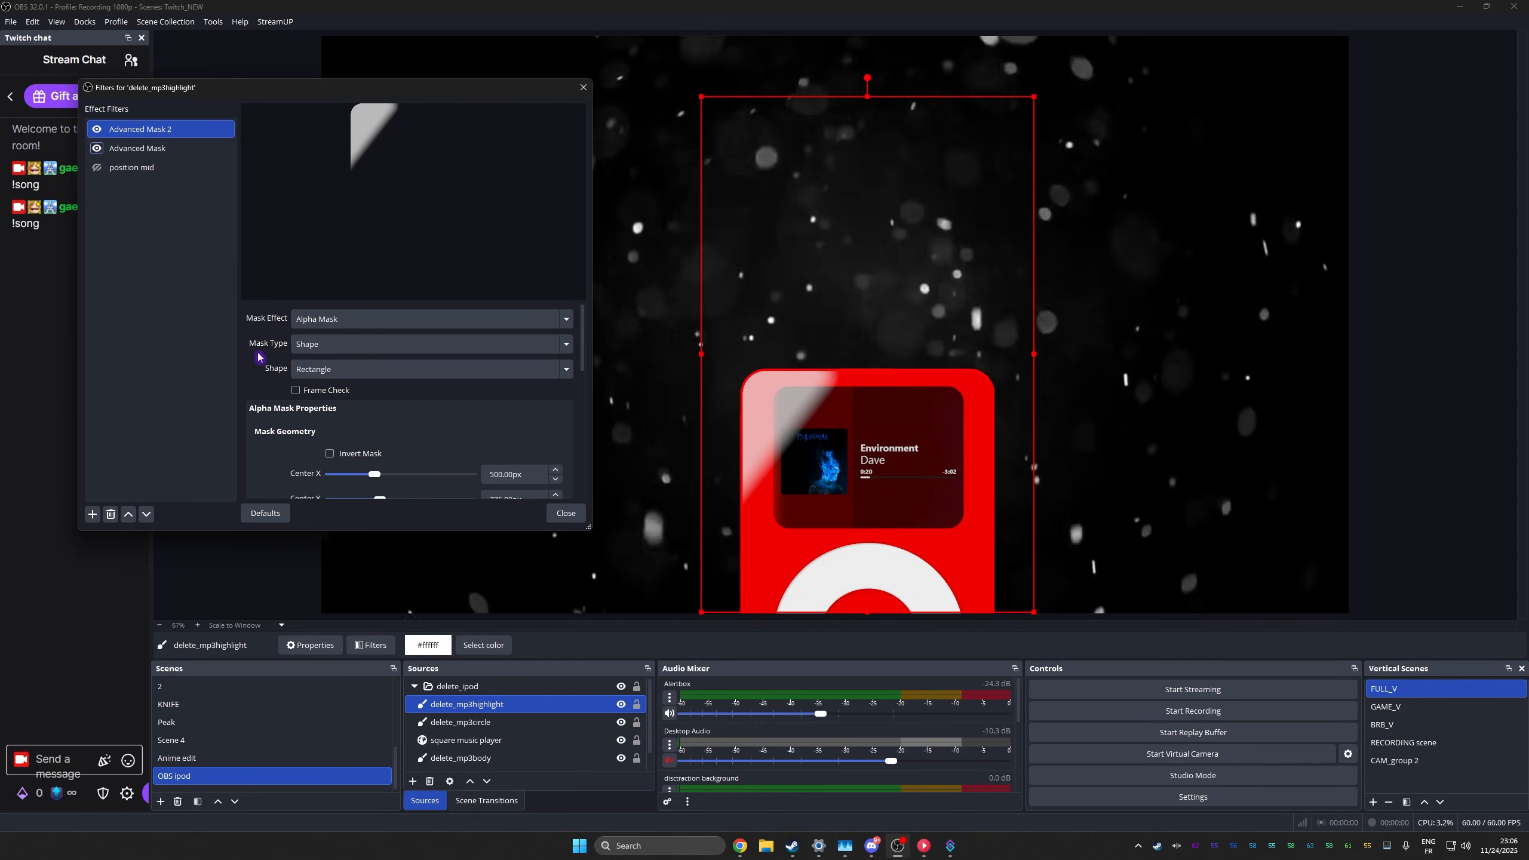
# Slide the diagonal highlight across the iPod by setting the Advanced Mask filter's Center X to 1064 px.
pyautogui.press('Down')
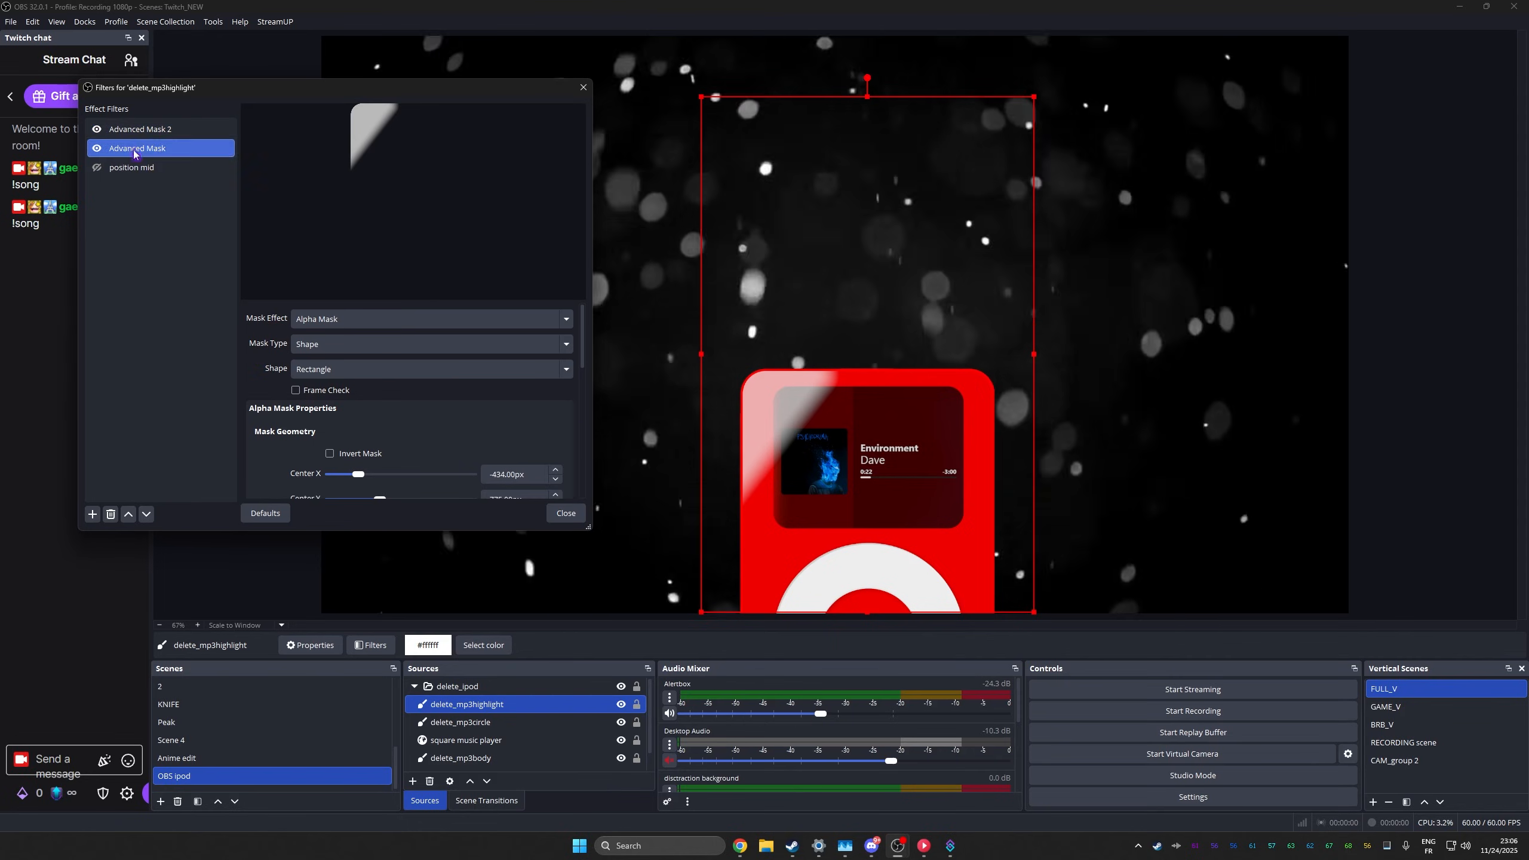
pyautogui.scroll(-2, 255, 386)
pyautogui.moveTo(358, 403); pyautogui.dragTo(385, 401)
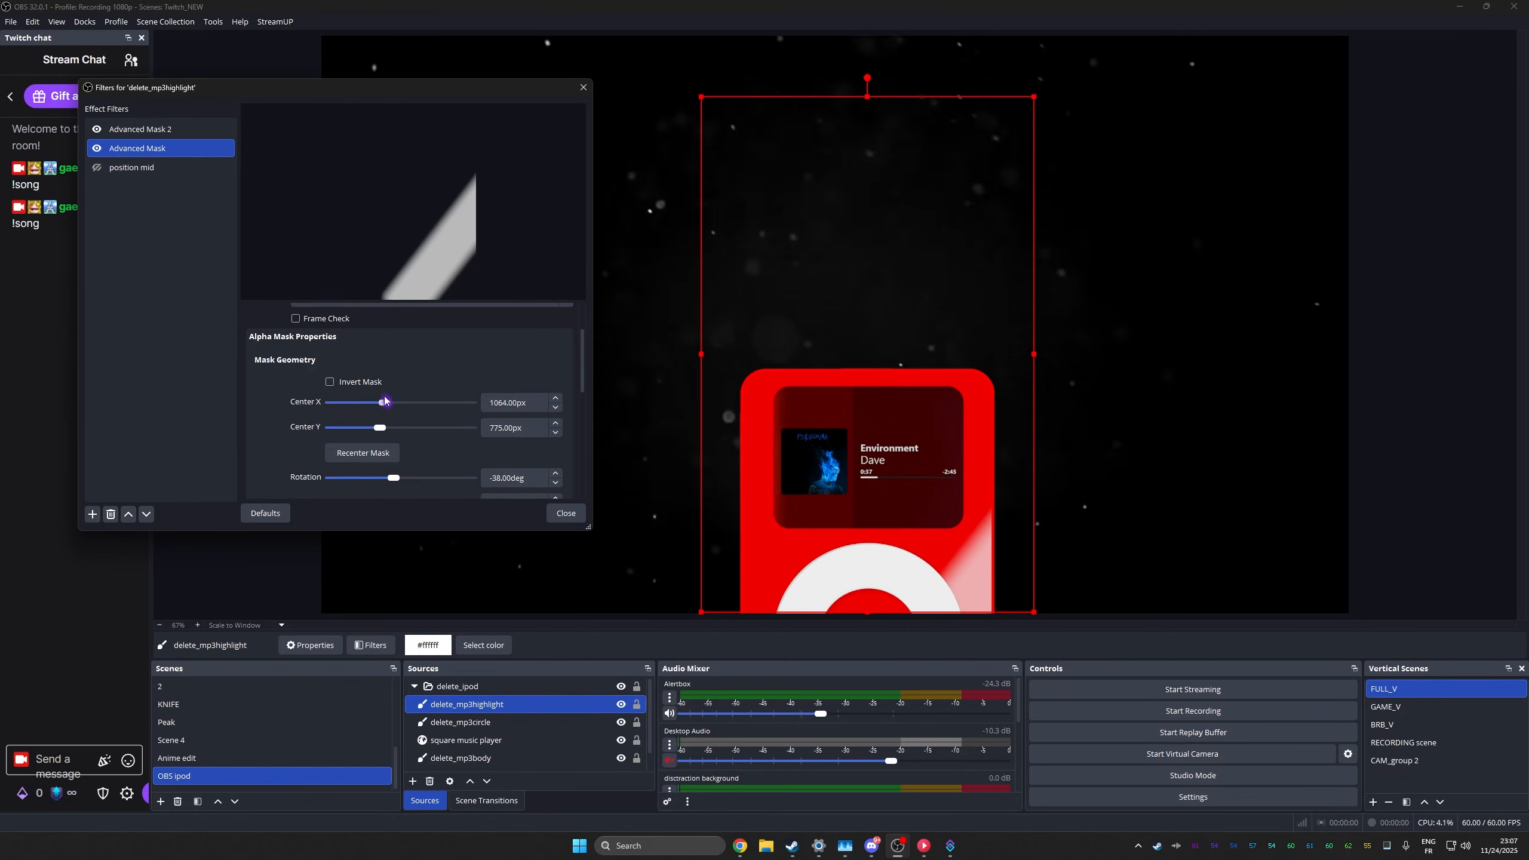
# Send the !song command in the Twitch chat with the FULL scene showing to test the song alert.
pyautogui.click(566, 514)
pyautogui.click(442, 691)
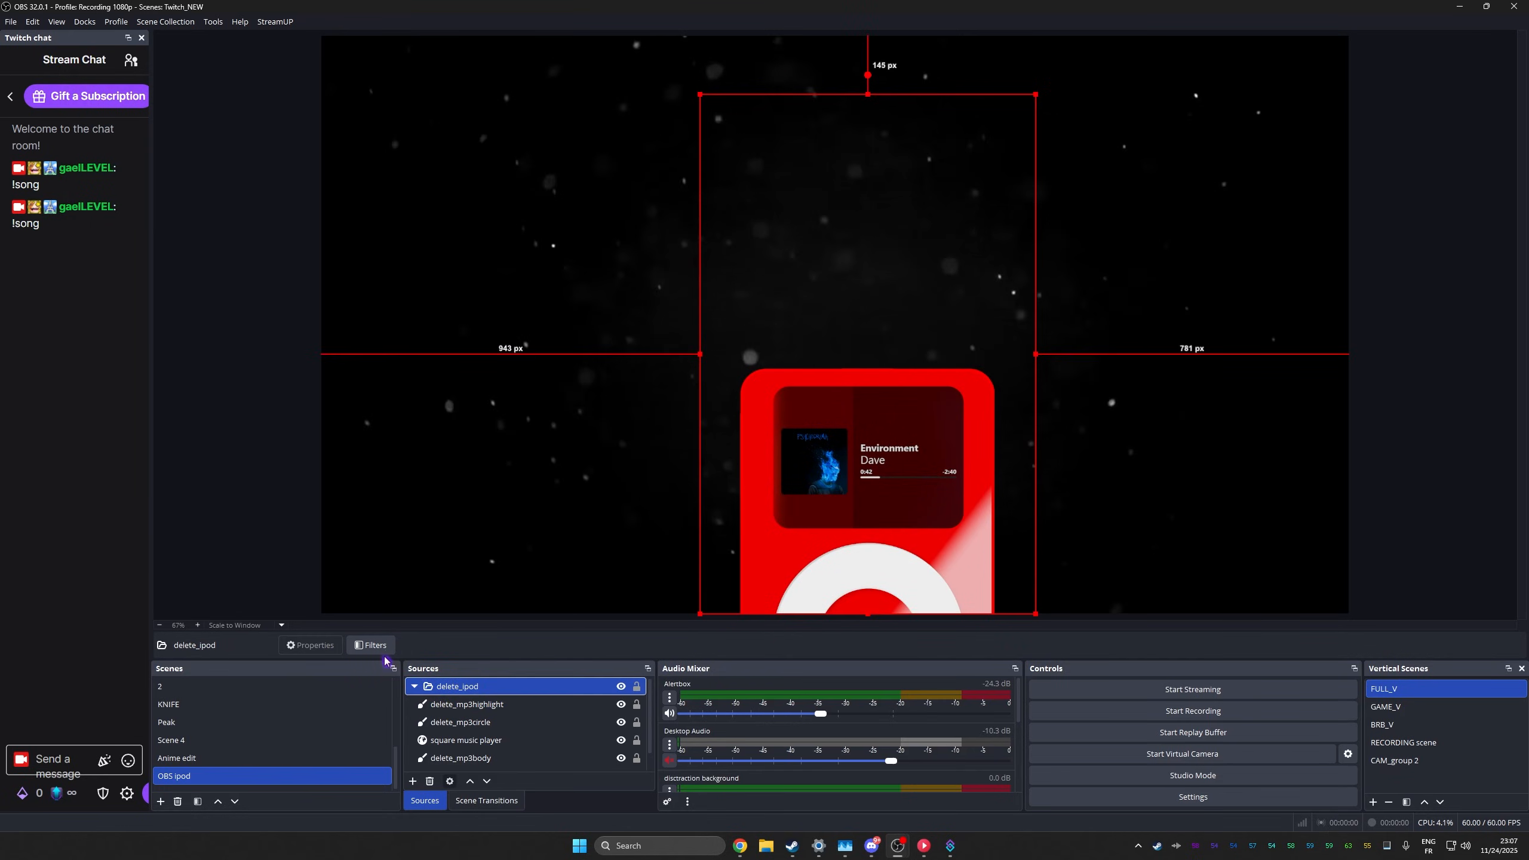
pyautogui.click(385, 648)
pyautogui.moveTo(811, 202); pyautogui.dragTo(411, 160)
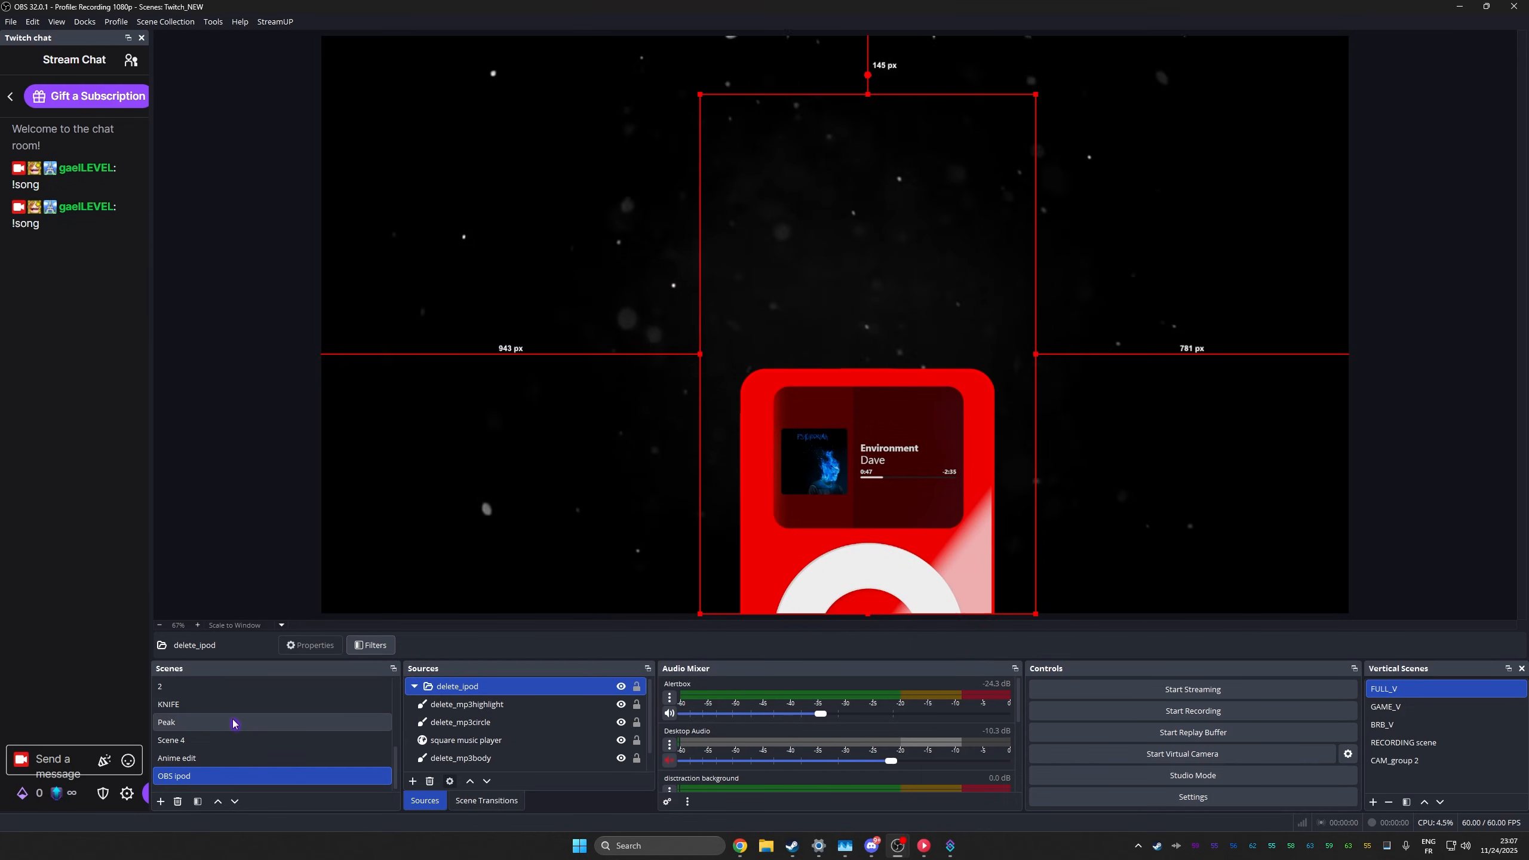
pyautogui.click(235, 705)
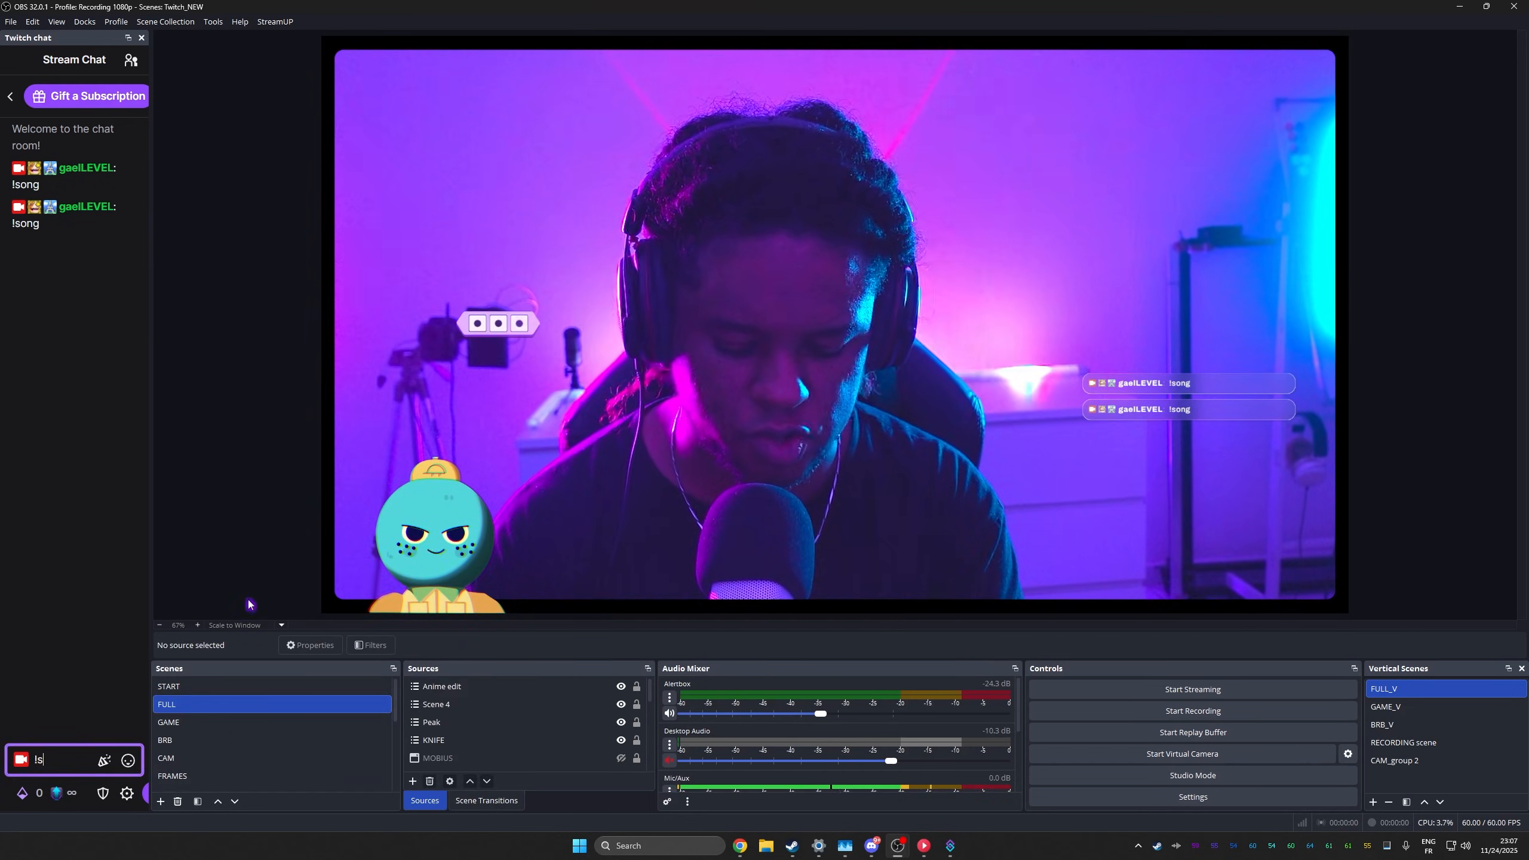
pyautogui.press('Return')
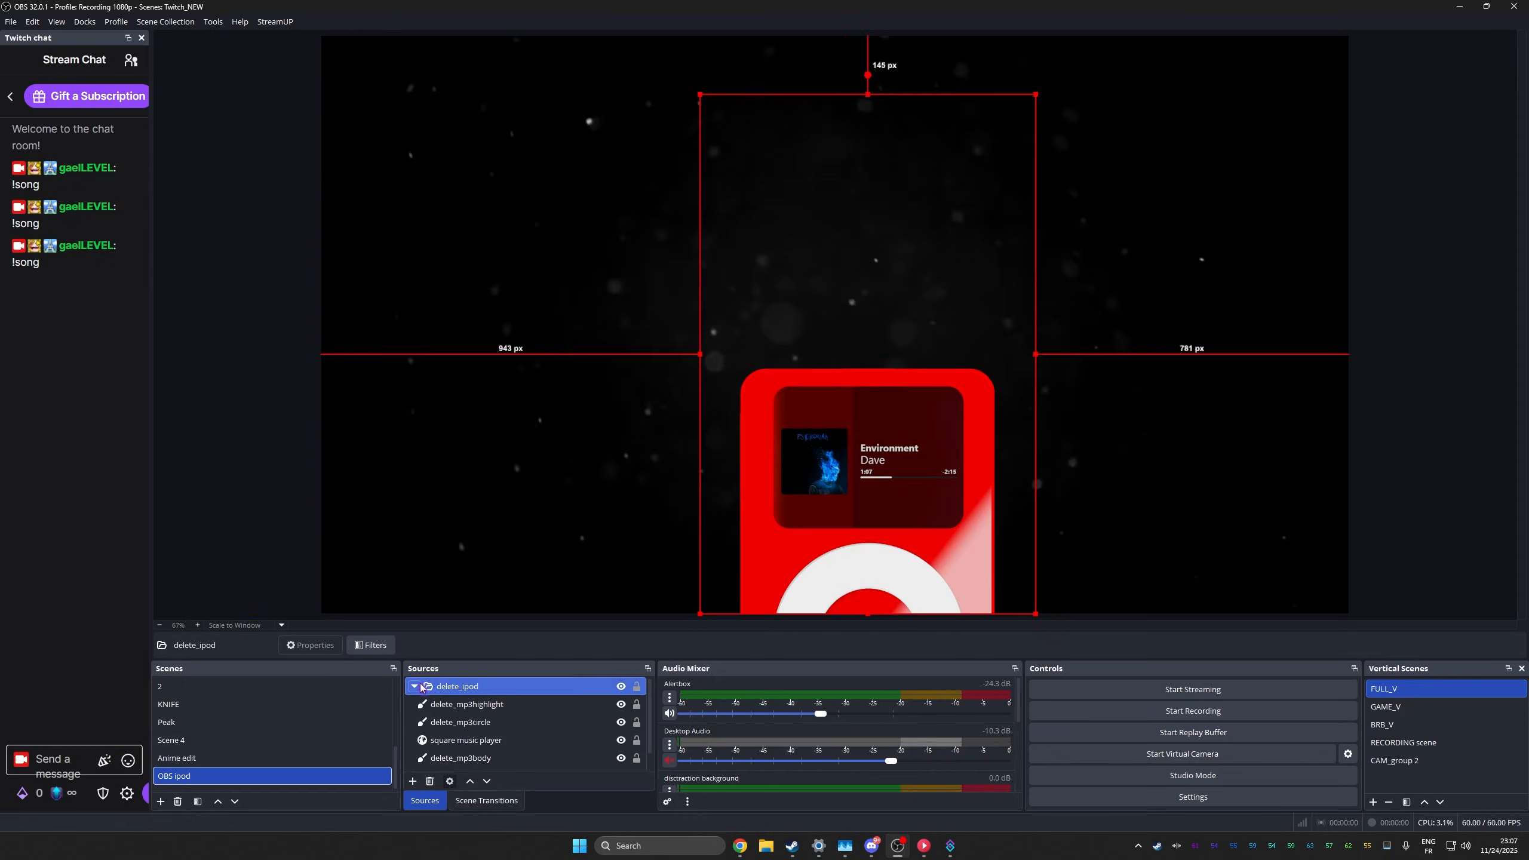
# Preview the Start position and Mid position moves in the delete_ipod group's filters.
pyautogui.click(371, 645)
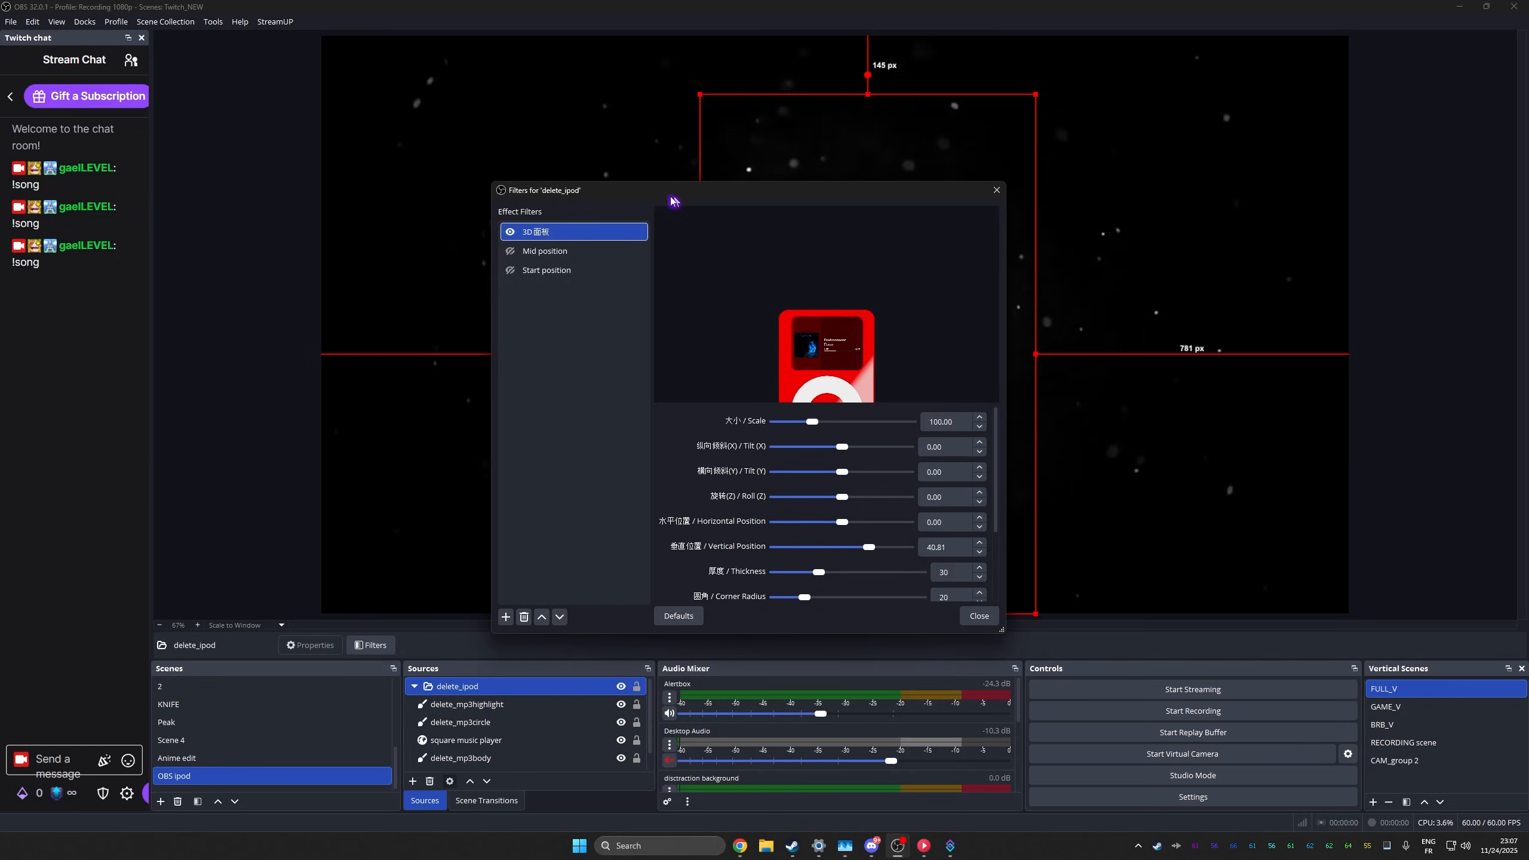
pyautogui.moveTo(678, 200); pyautogui.dragTo(292, 147)
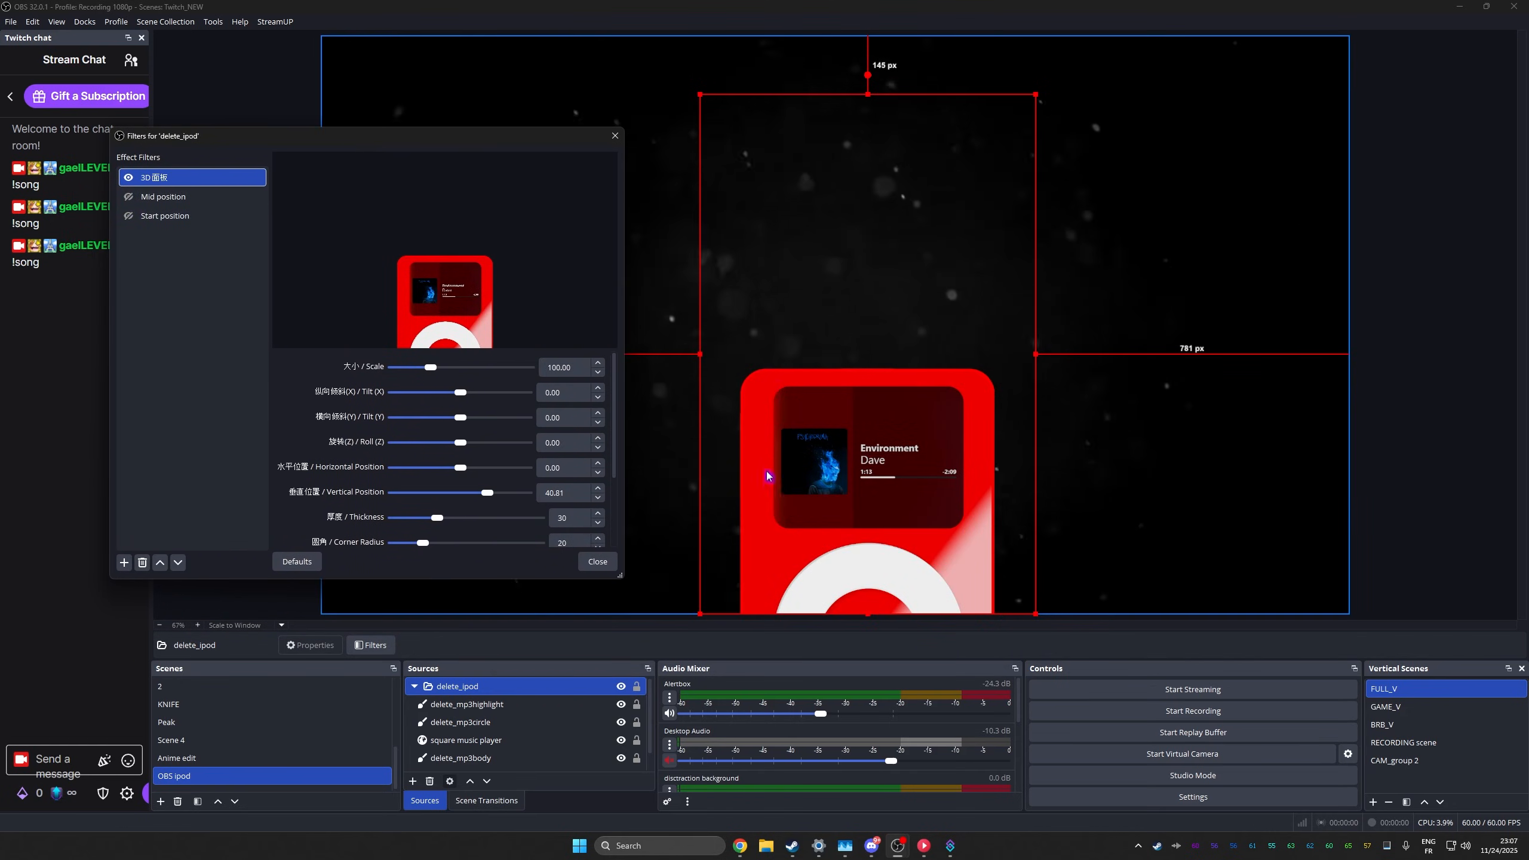
pyautogui.click(128, 217)
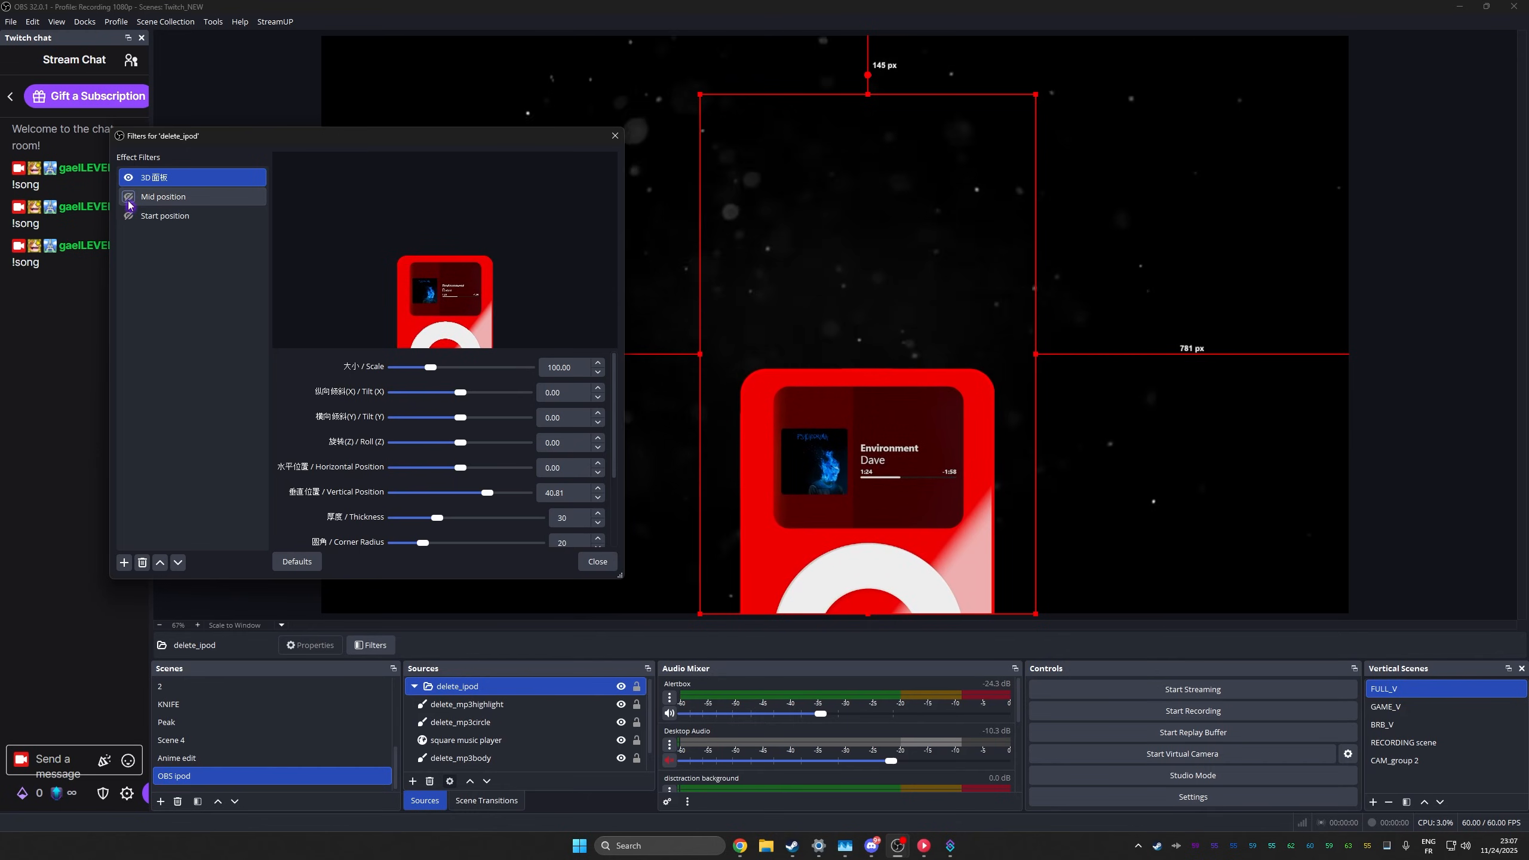
pyautogui.click(129, 202)
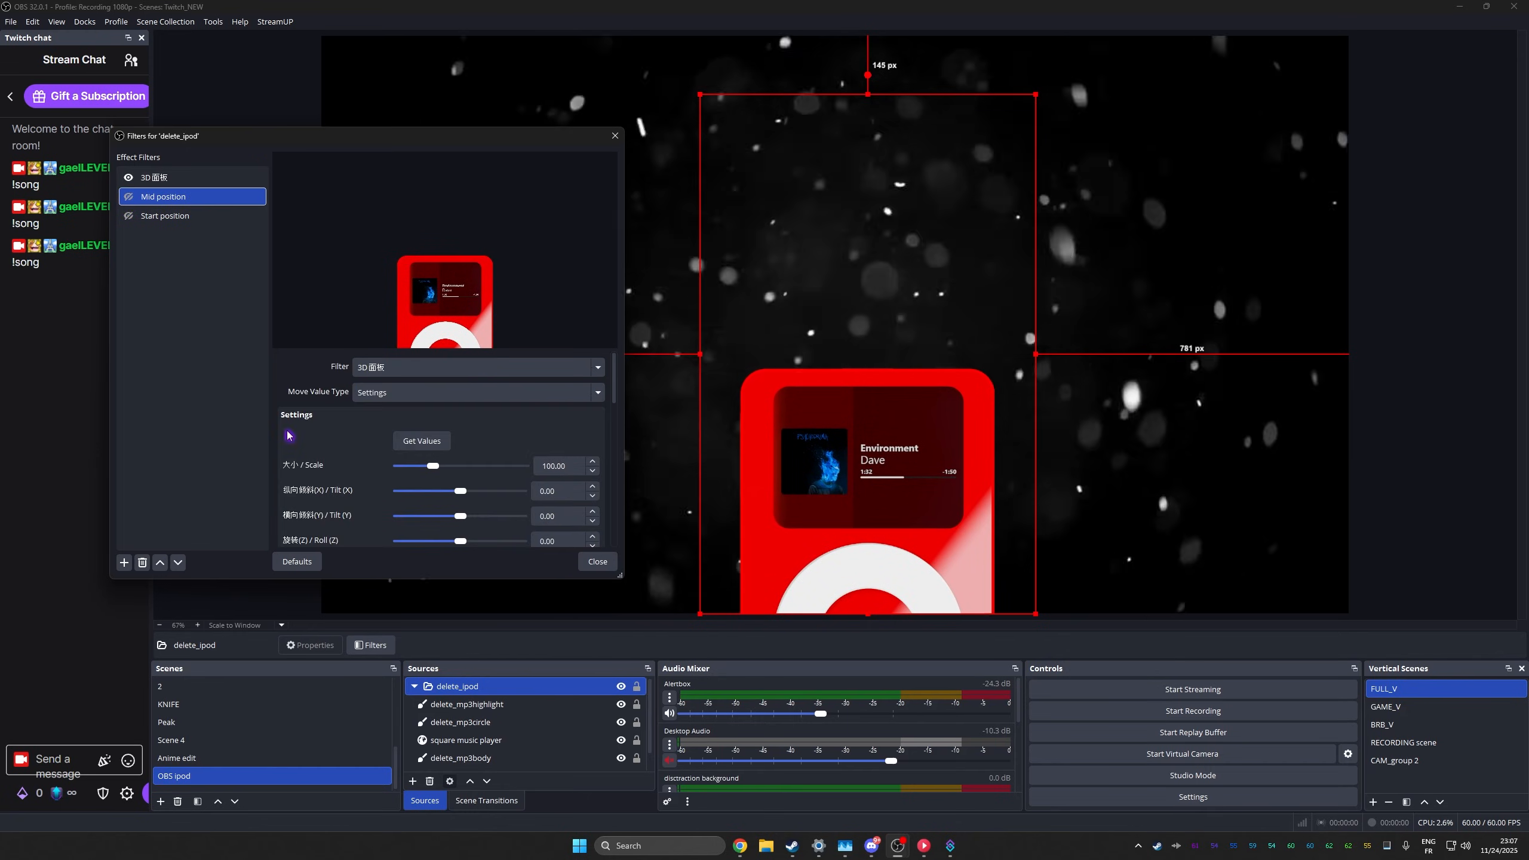
# Set the Start position filter's custom duration to 3000 ms.
pyautogui.scroll(-5, 279, 438)
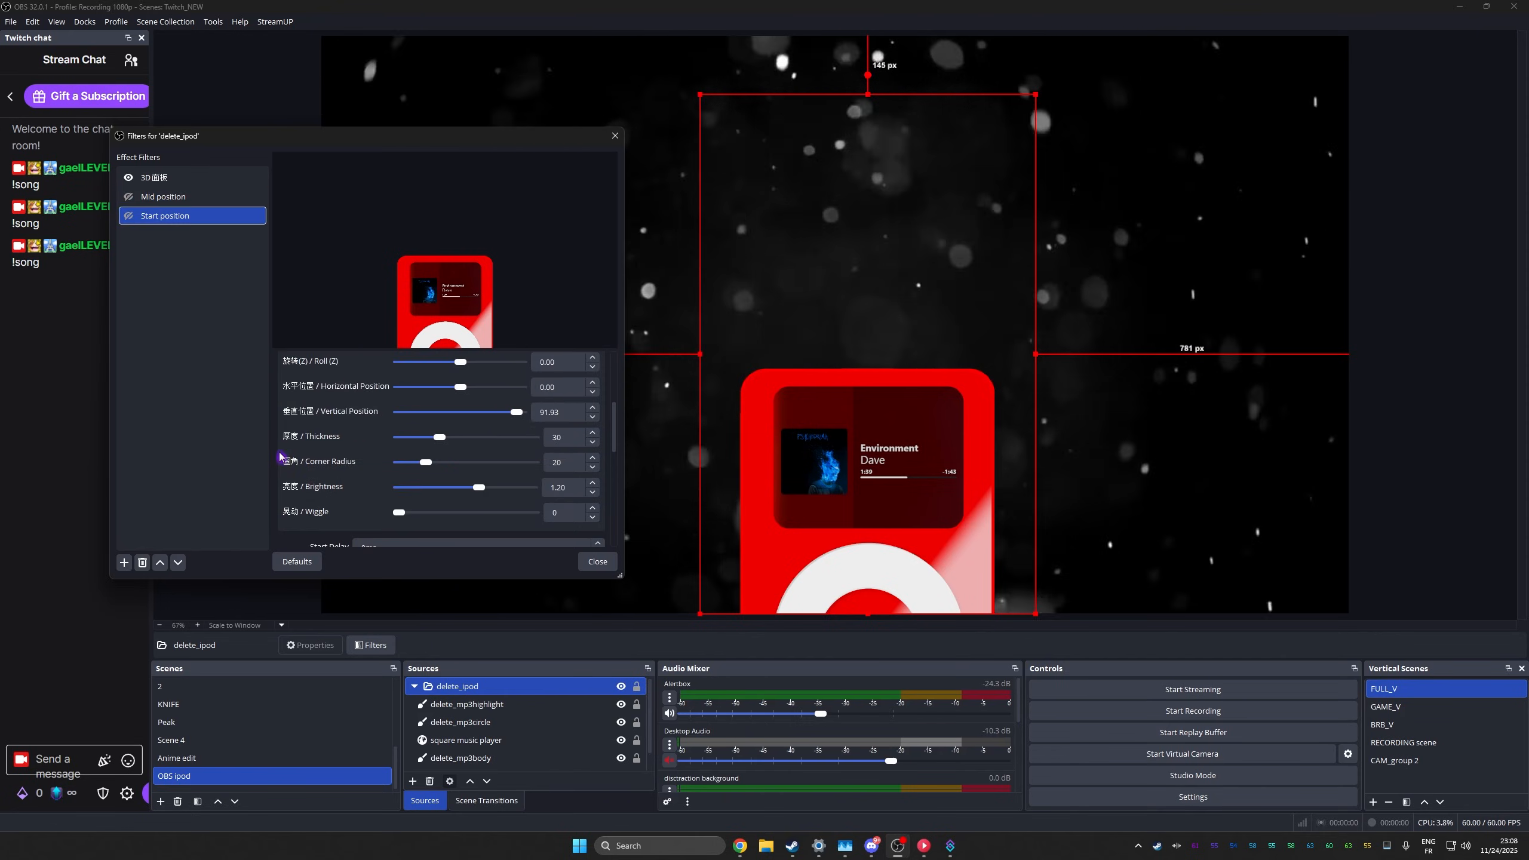
pyautogui.scroll(-2, 280, 455)
pyautogui.moveTo(304, 524); pyautogui.dragTo(298, 524)
pyautogui.write('3000ms')
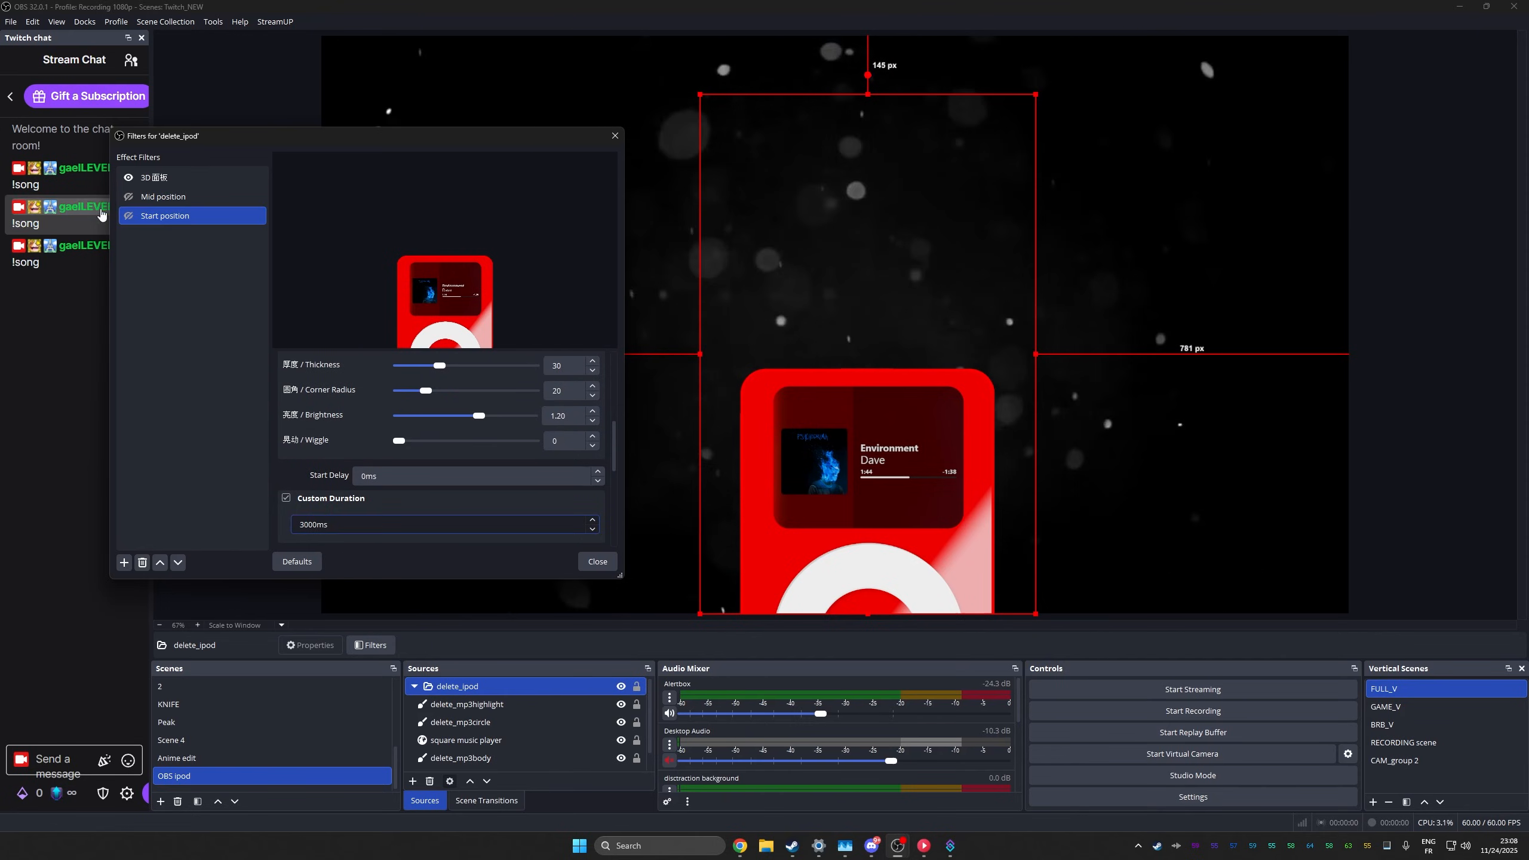
# Play the iPod group's Mid position and Start position moves to check their timing, and close the filters window.
pyautogui.click(129, 197)
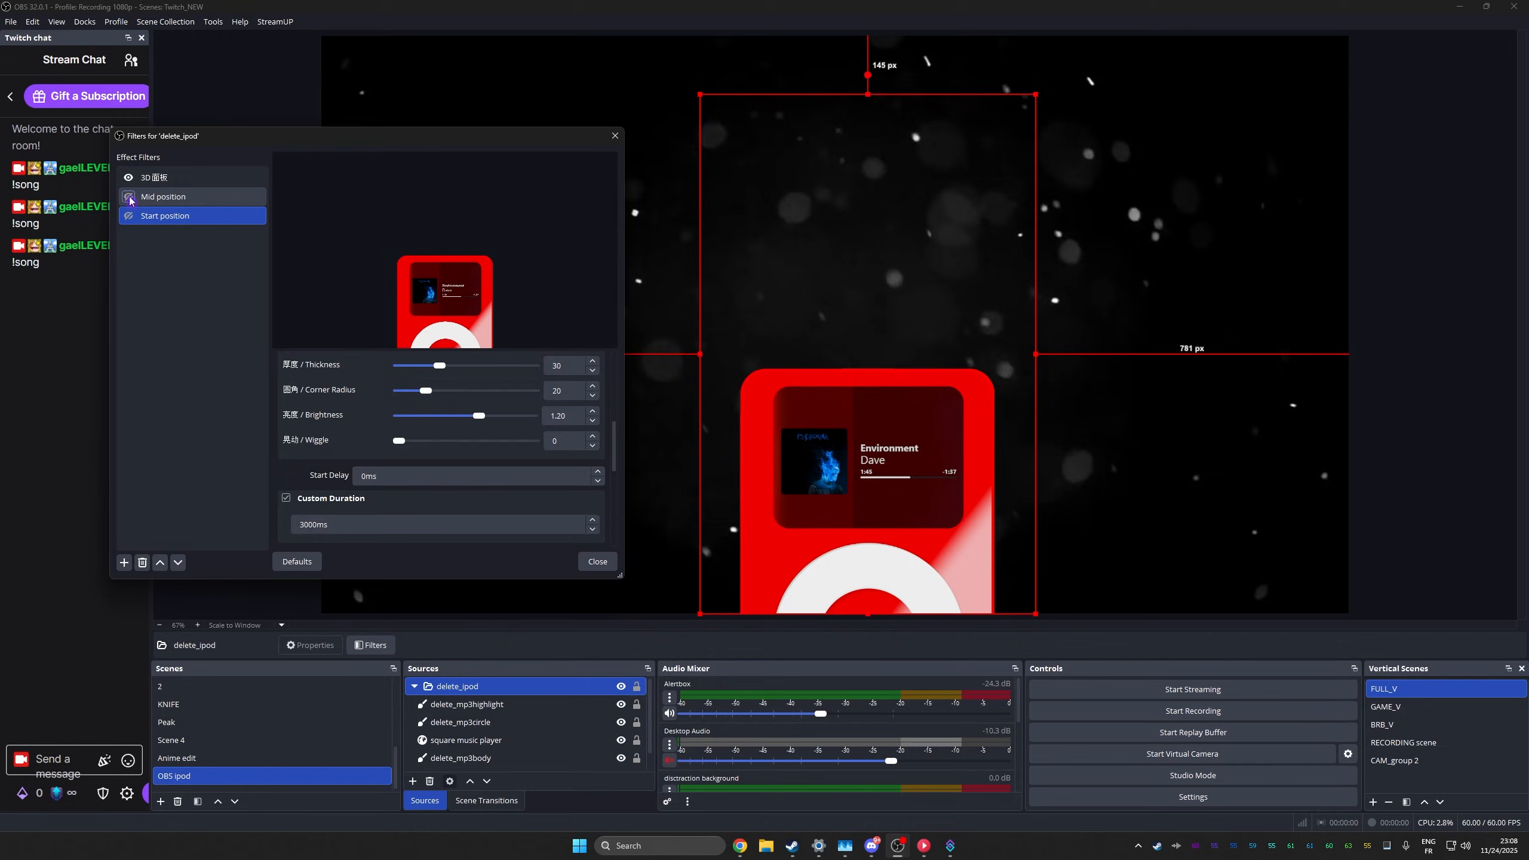
pyautogui.click(129, 216)
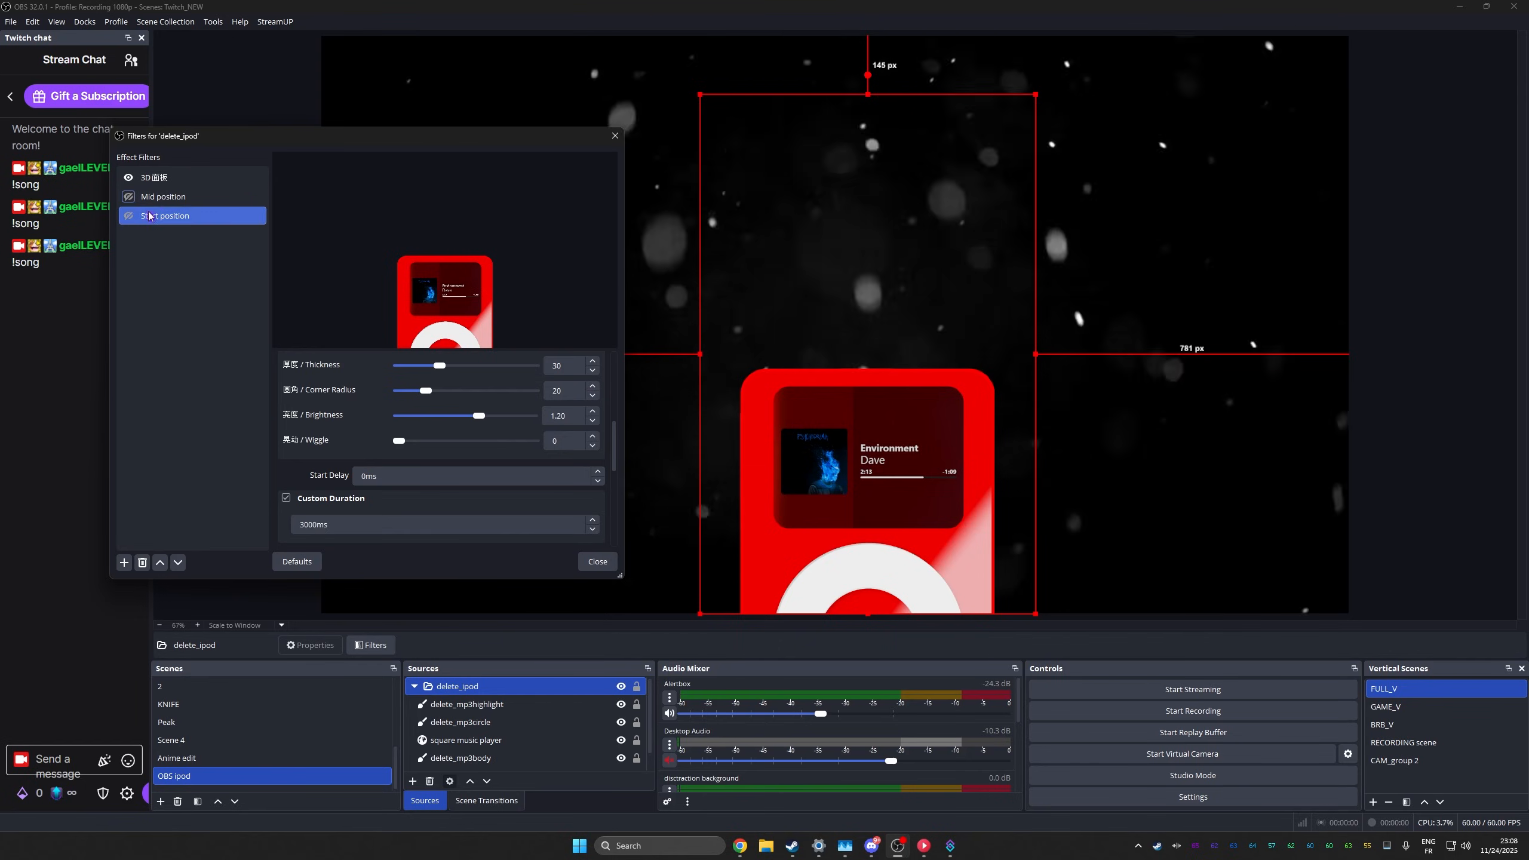
pyautogui.click(598, 561)
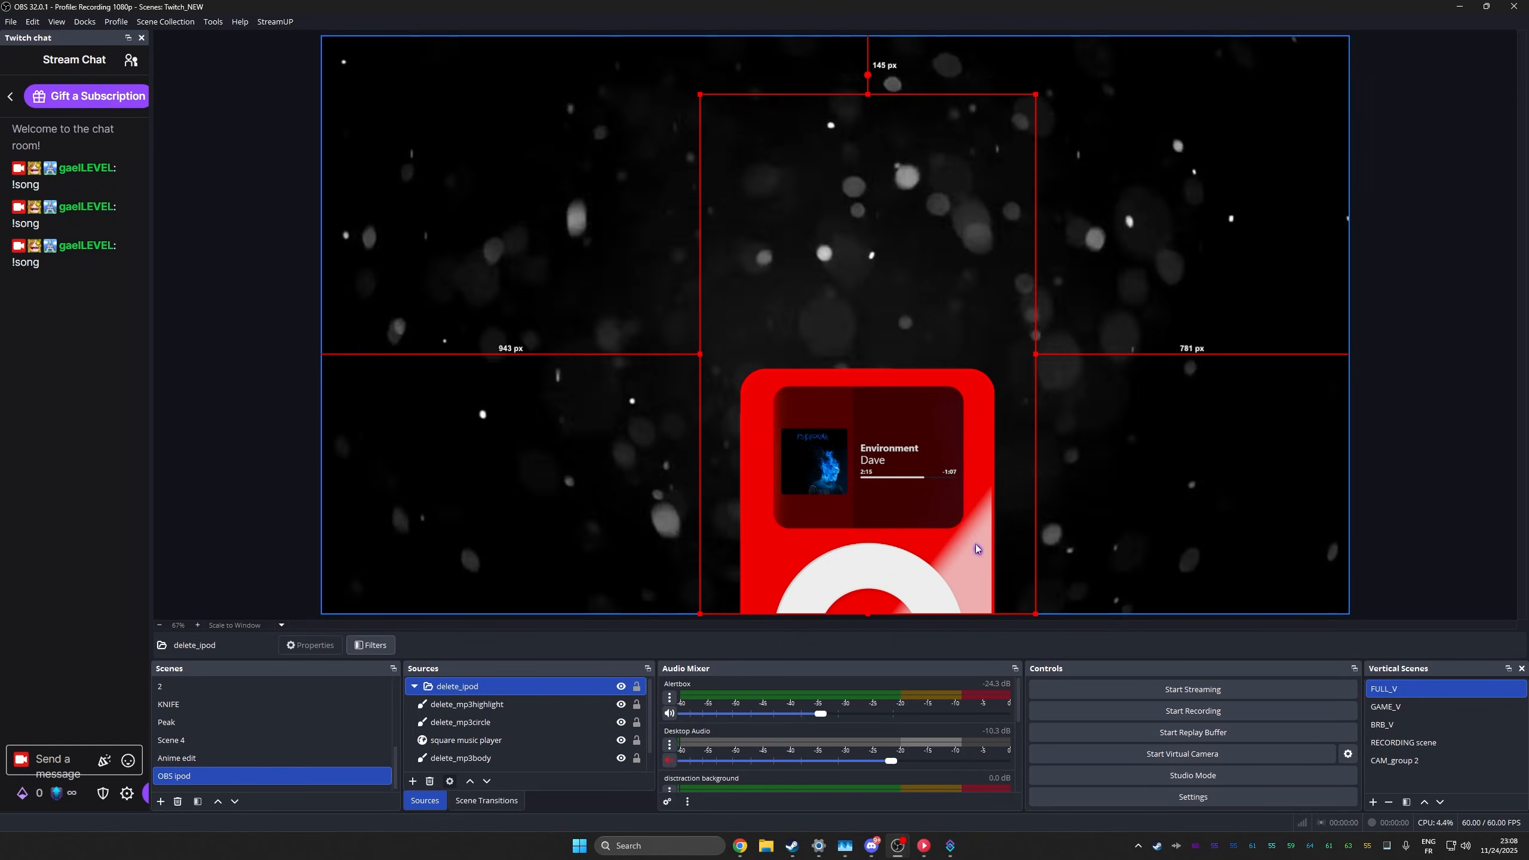
# Duplicate the position mid filter on the delete_mp3highlight source and name the copy position start.
pyautogui.click(446, 706)
pyautogui.click(370, 645)
pyautogui.moveTo(750, 200); pyautogui.dragTo(331, 103)
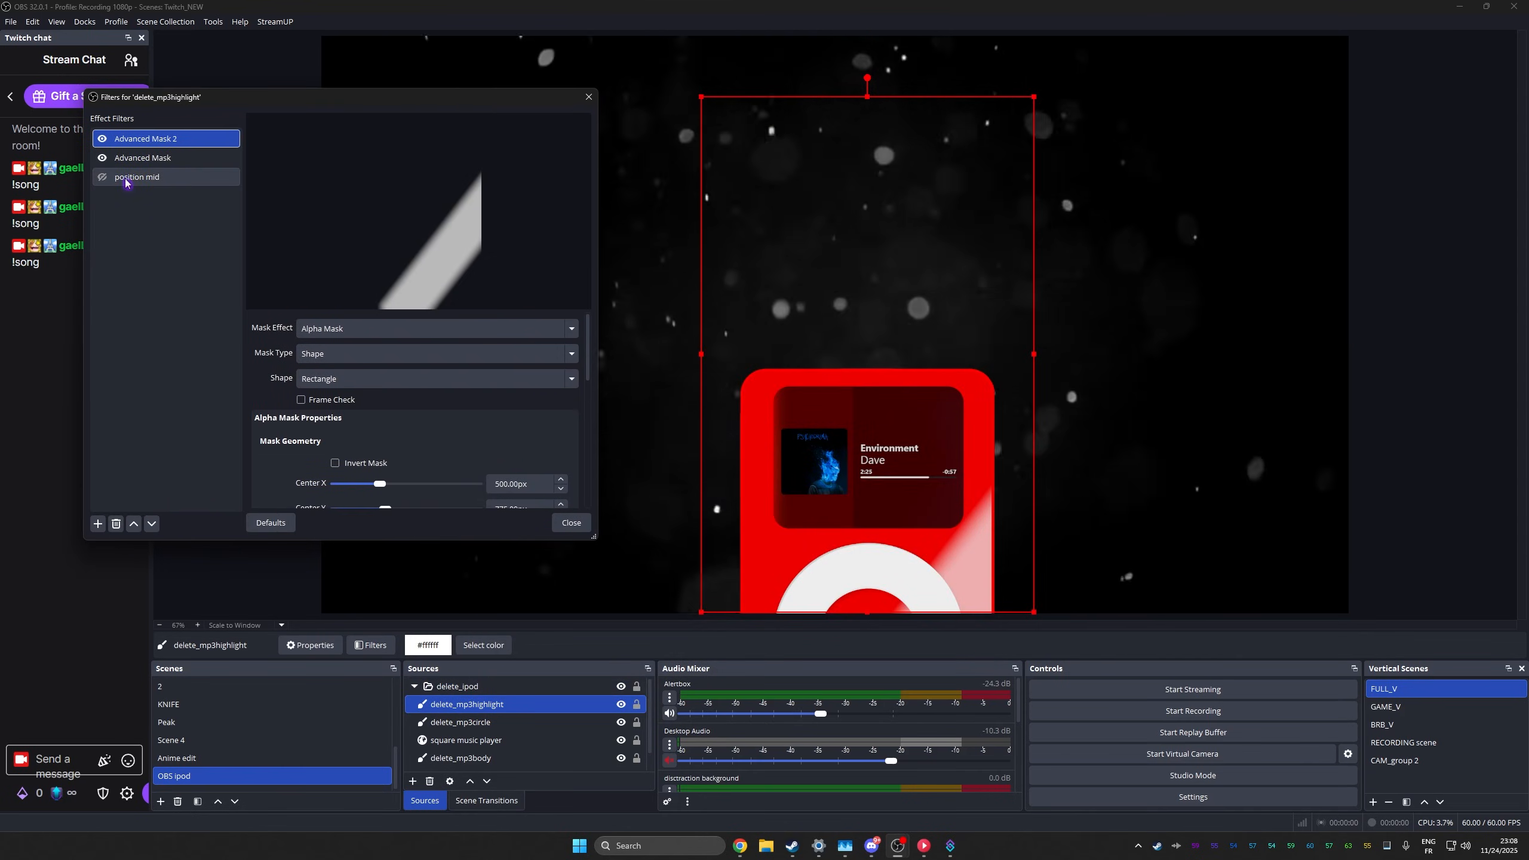
pyautogui.click(127, 178)
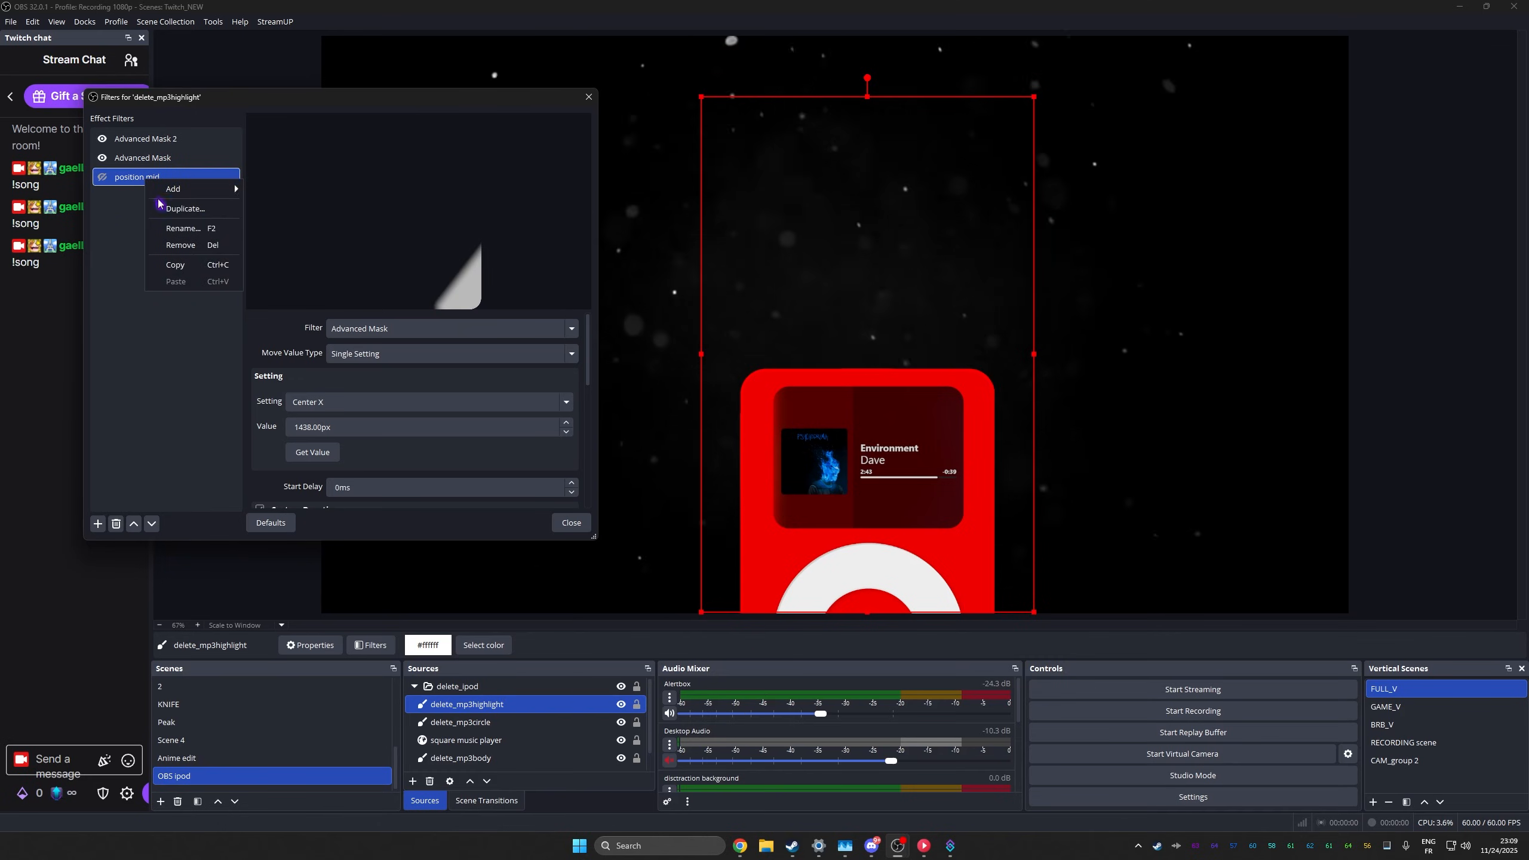
pyautogui.click(158, 203)
pyautogui.write('position start')
pyautogui.press('Return')
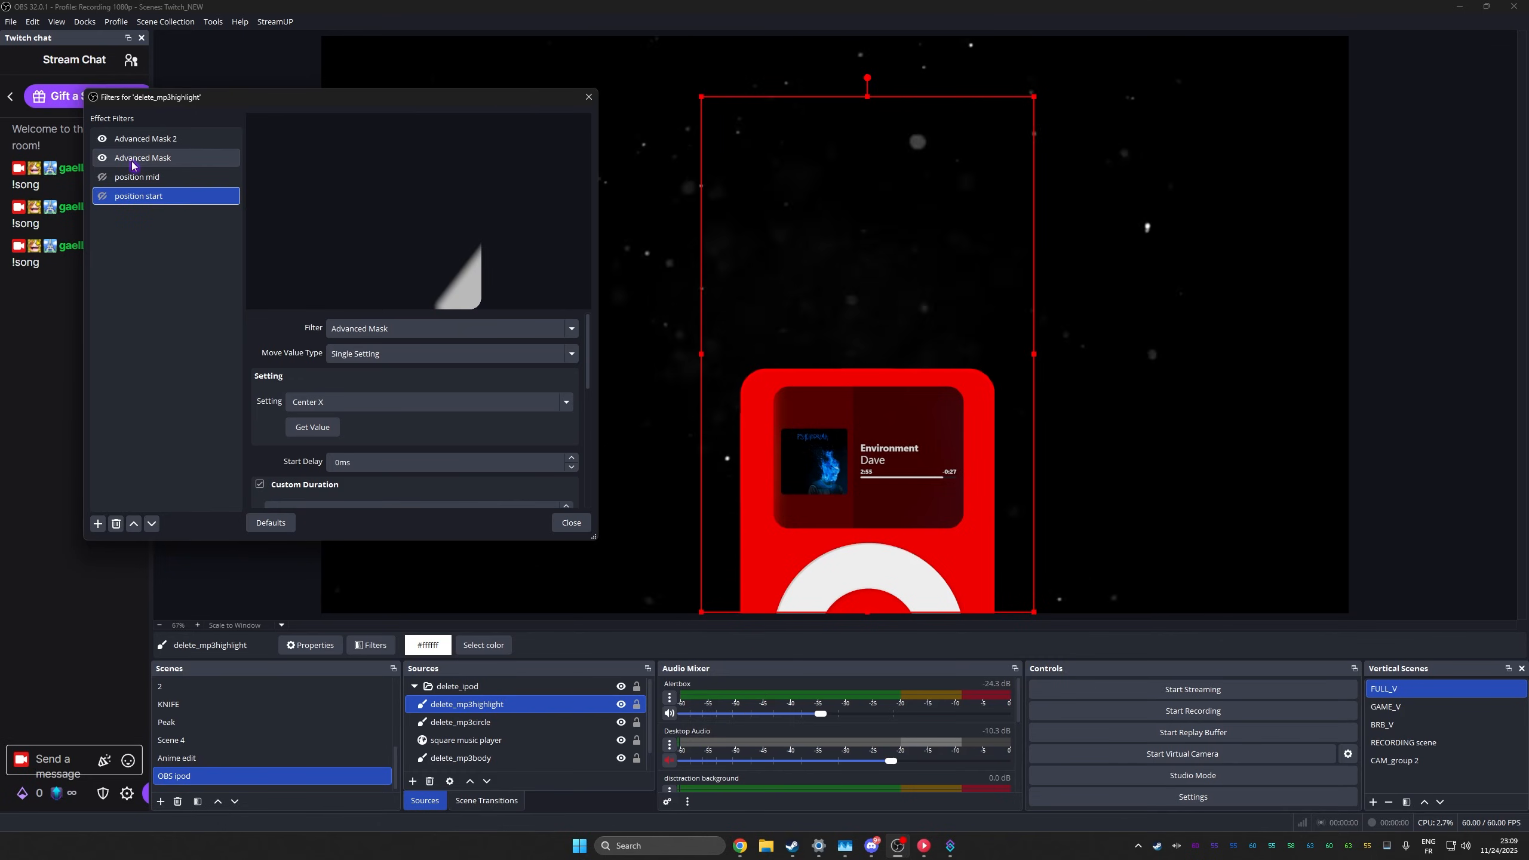
# Set the highlight's Advanced Mask Center X to -672 px and capture that value in the position start filter.
pyautogui.click(133, 162)
pyautogui.moveTo(396, 483); pyautogui.dragTo(360, 490)
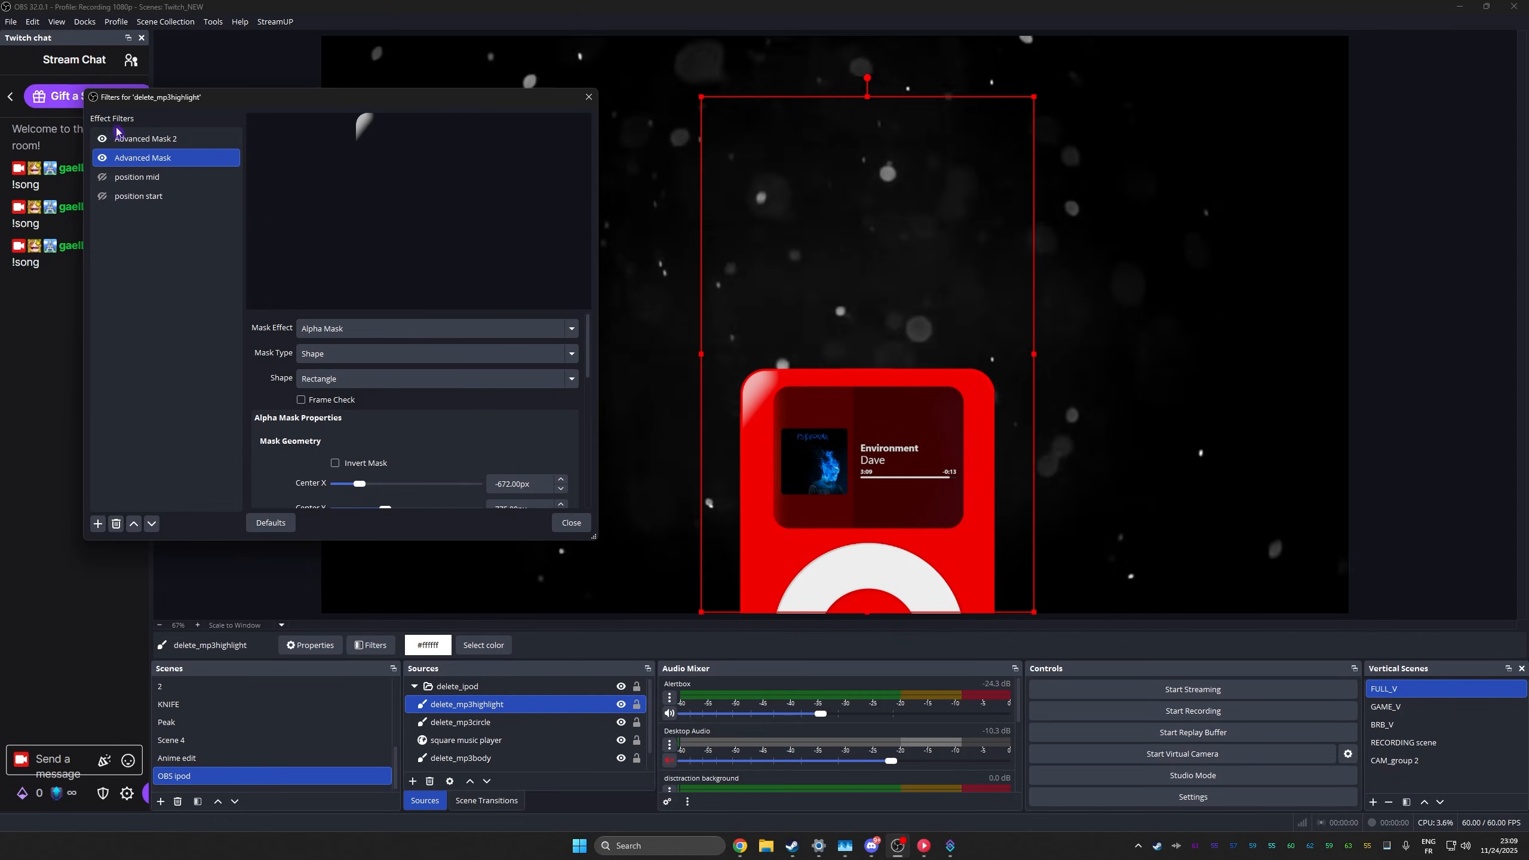
pyautogui.click(133, 198)
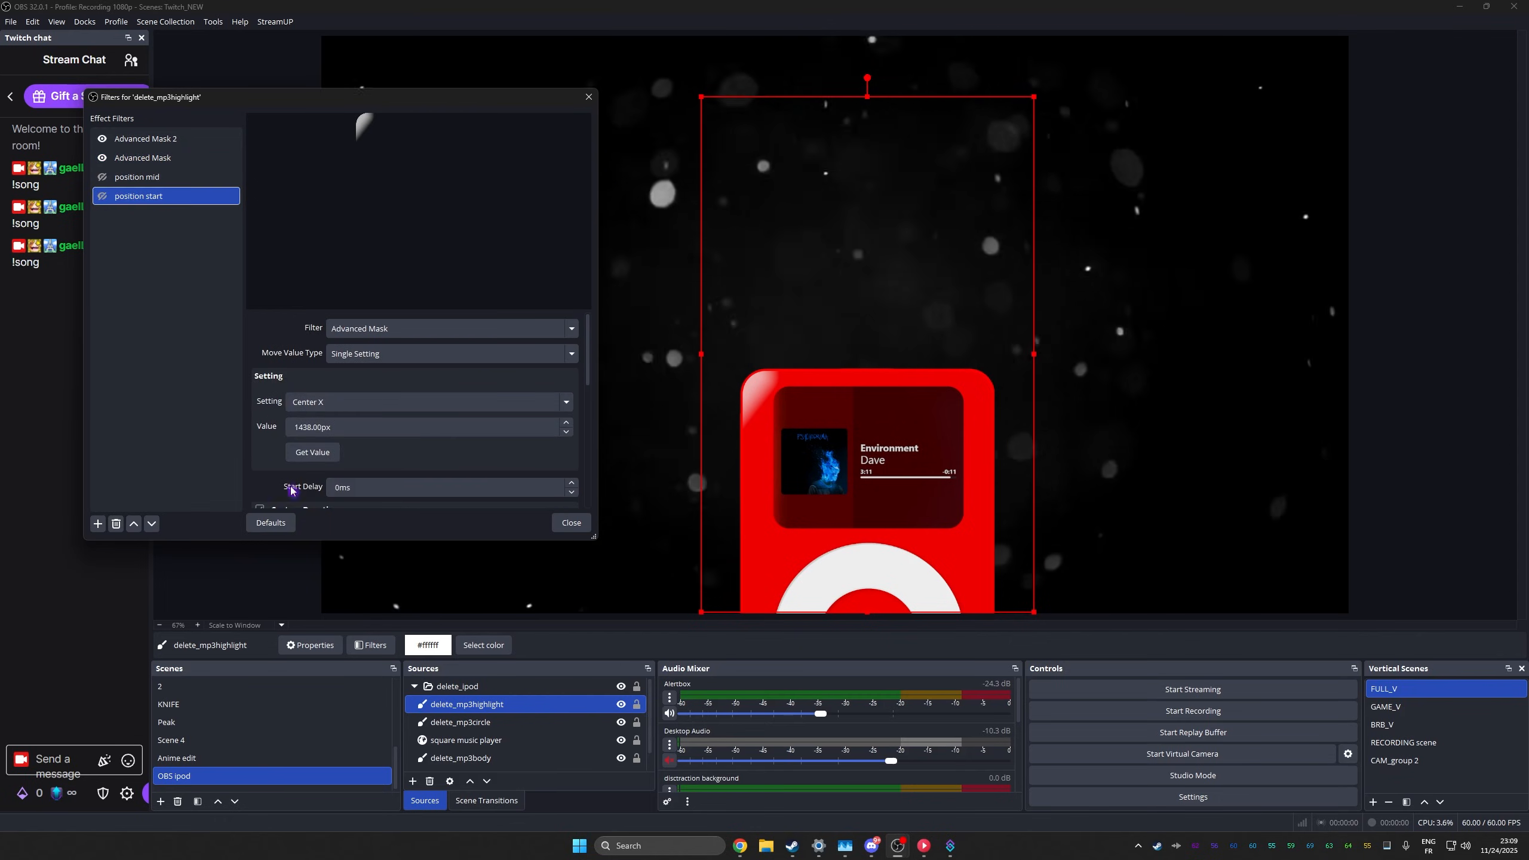
pyautogui.click(309, 453)
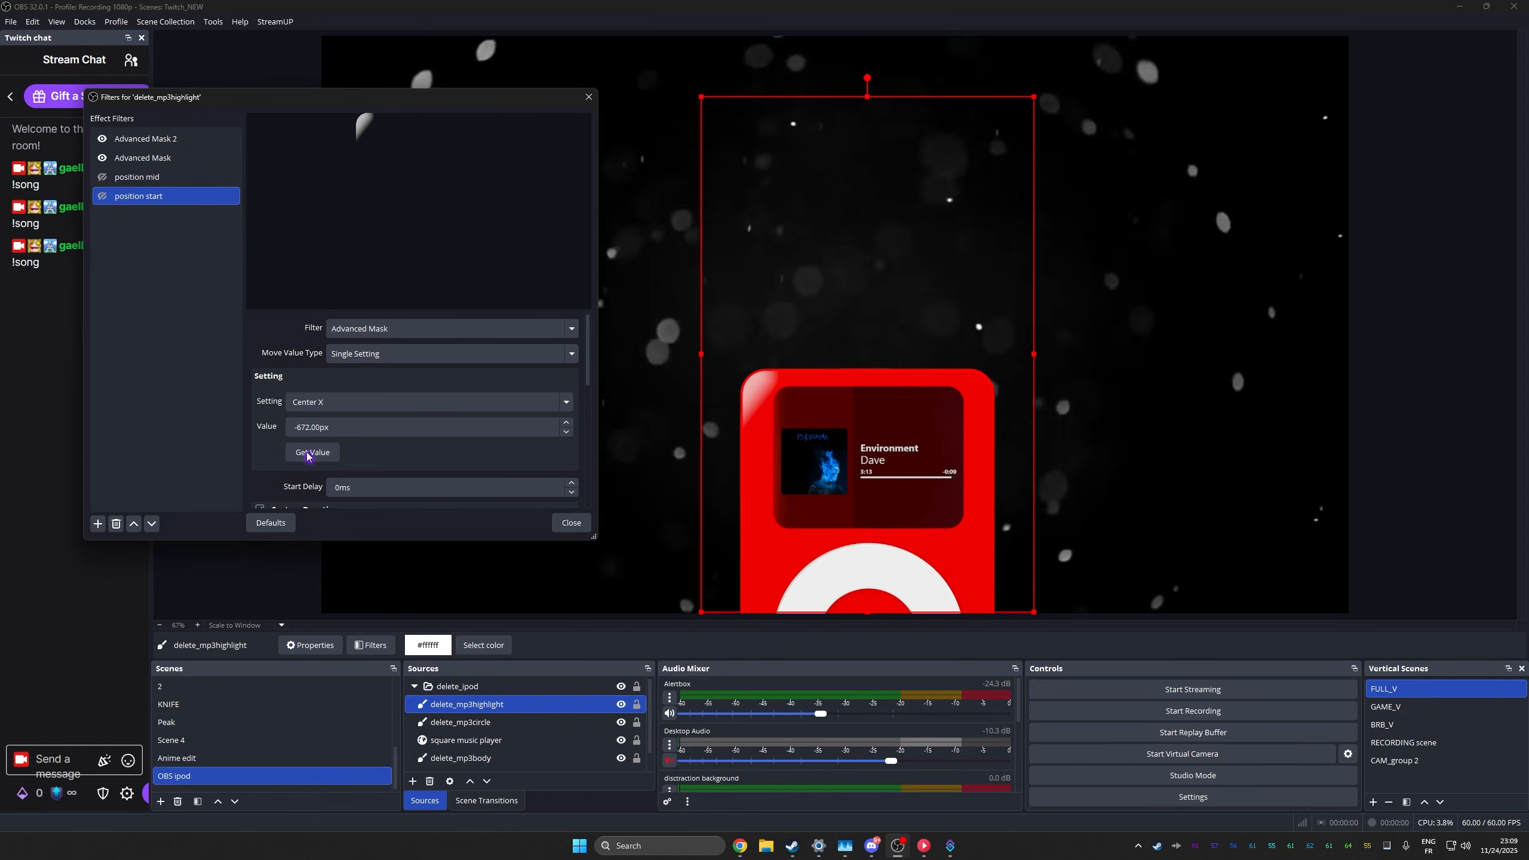
# Set the custom duration of the highlight's position mid and position start moves to 3000 ms, and preview the sweep.
pyautogui.click(102, 197)
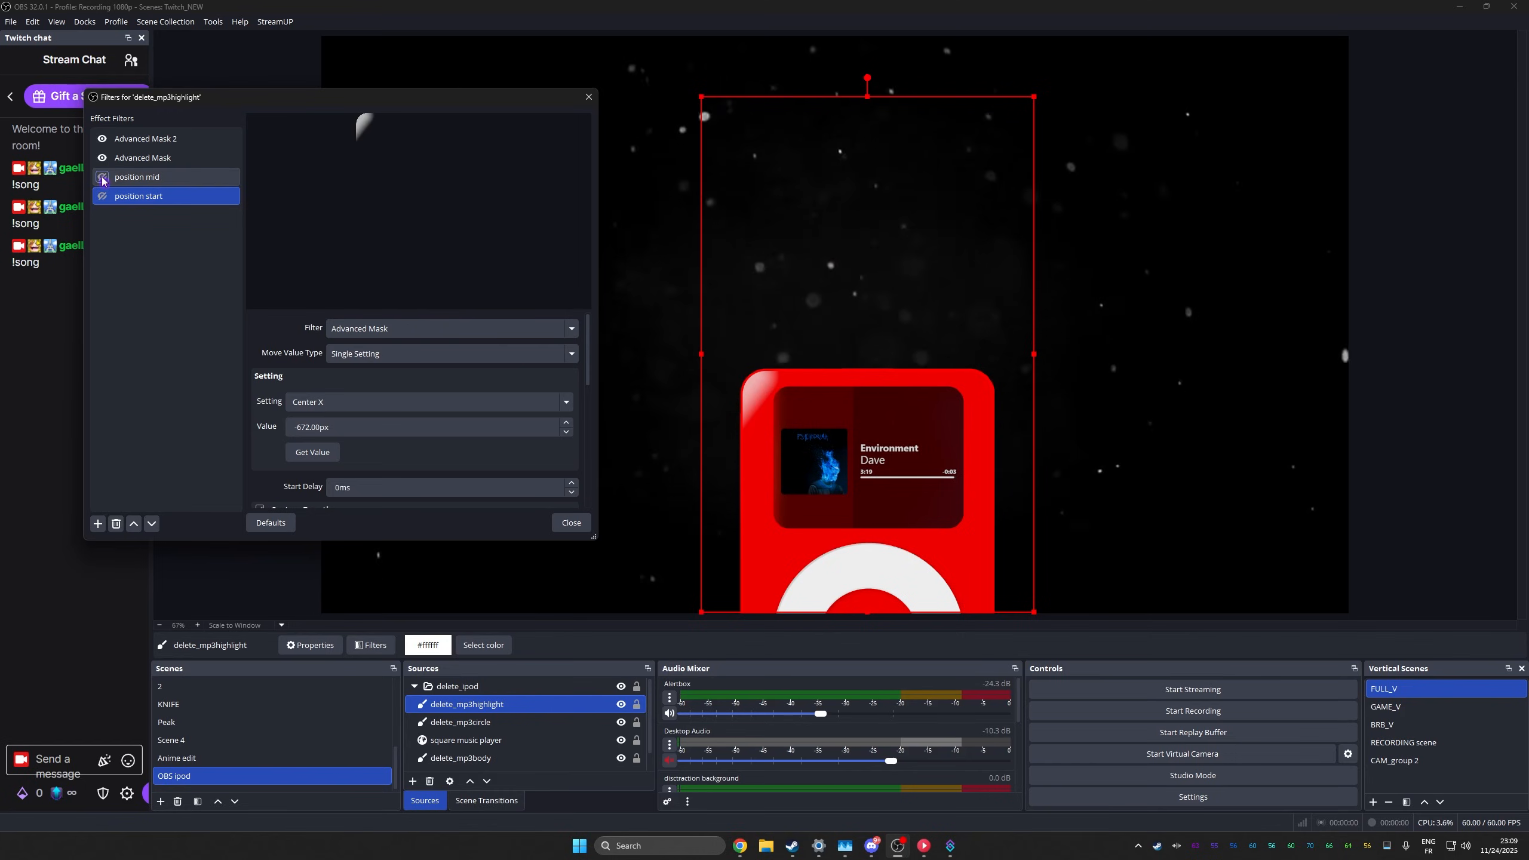
pyautogui.click(135, 178)
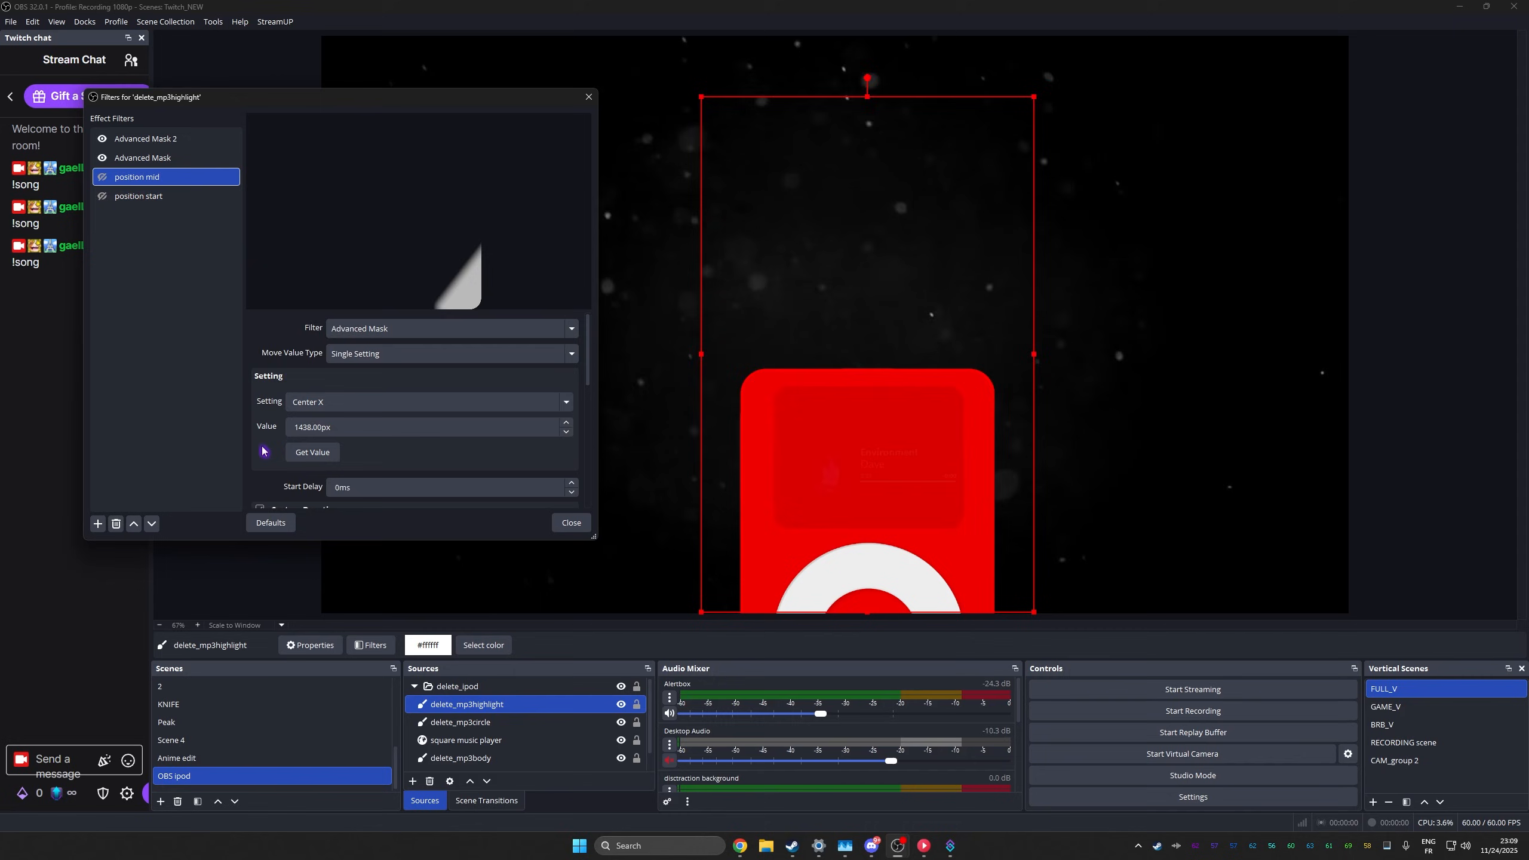
pyautogui.scroll(-3, 261, 452)
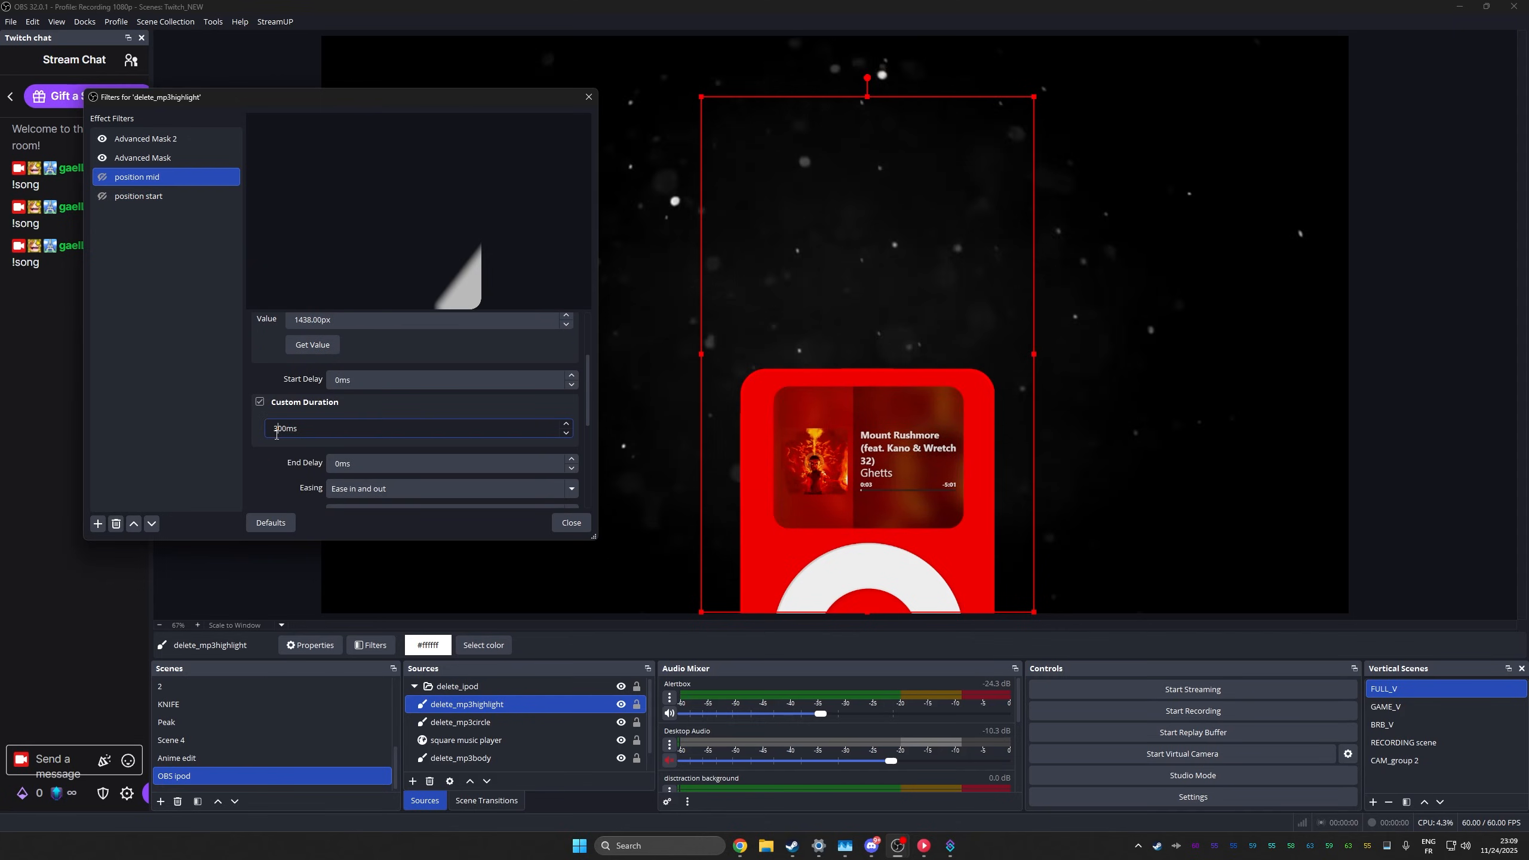
pyautogui.press('Down')
pyautogui.click(213, 374)
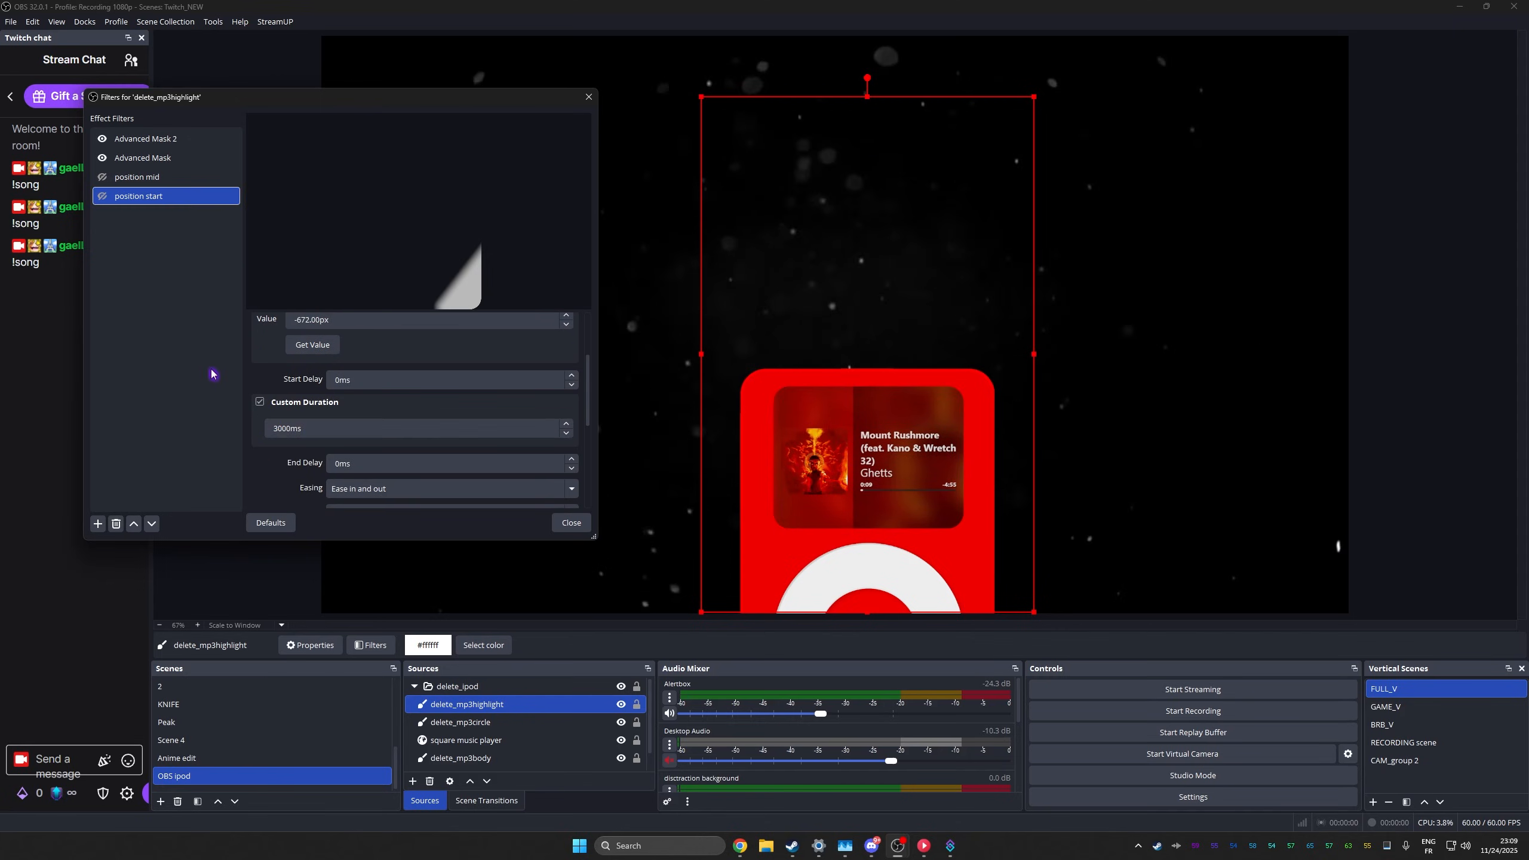
pyautogui.click(101, 197)
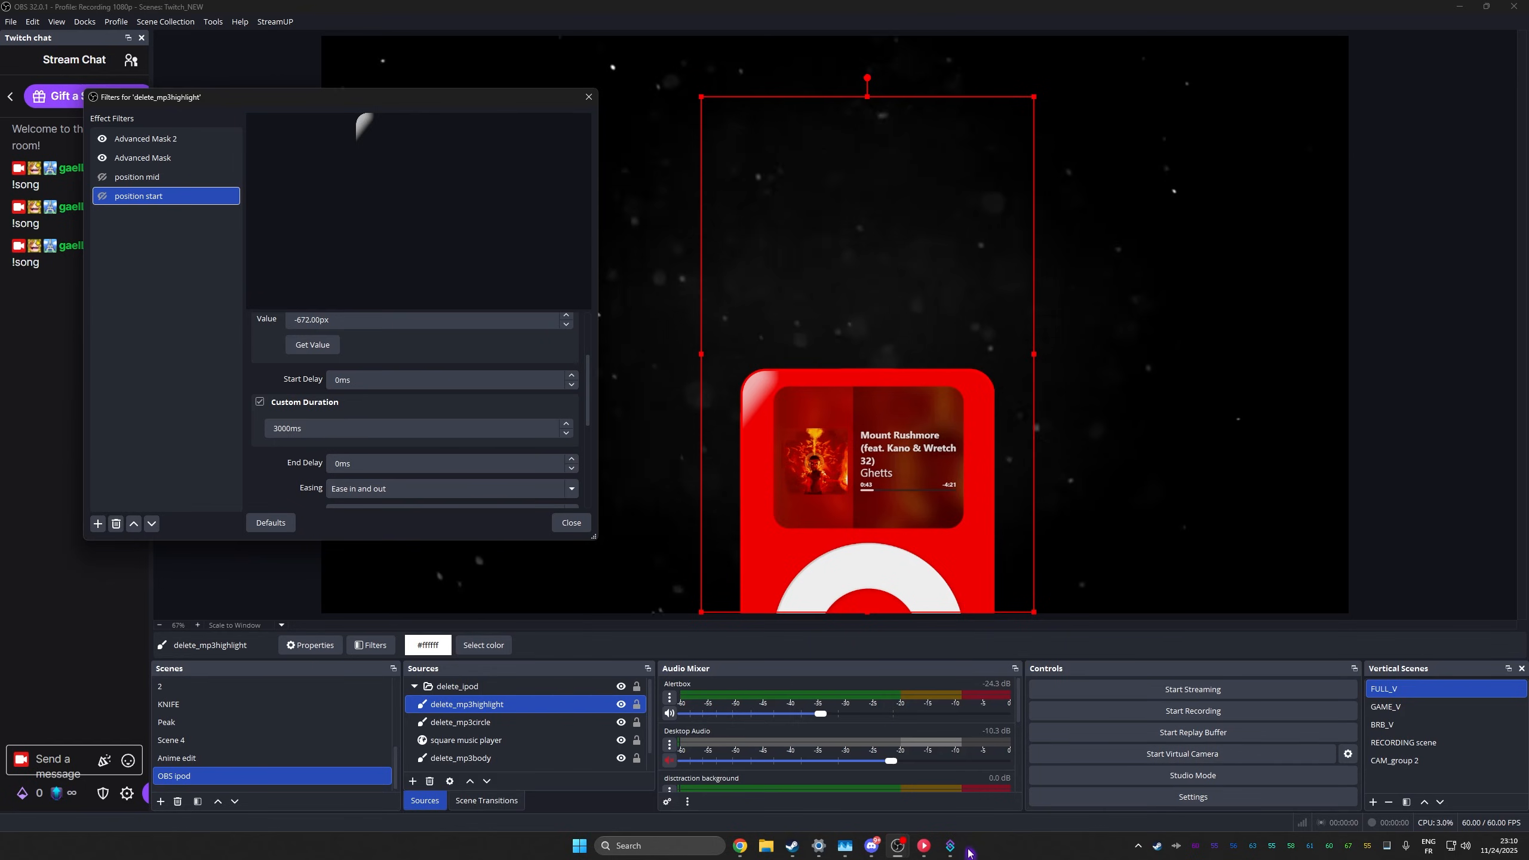
# Switch briefly to Streamer.bot to check its OBS Studio connection.
pyautogui.click(953, 848)
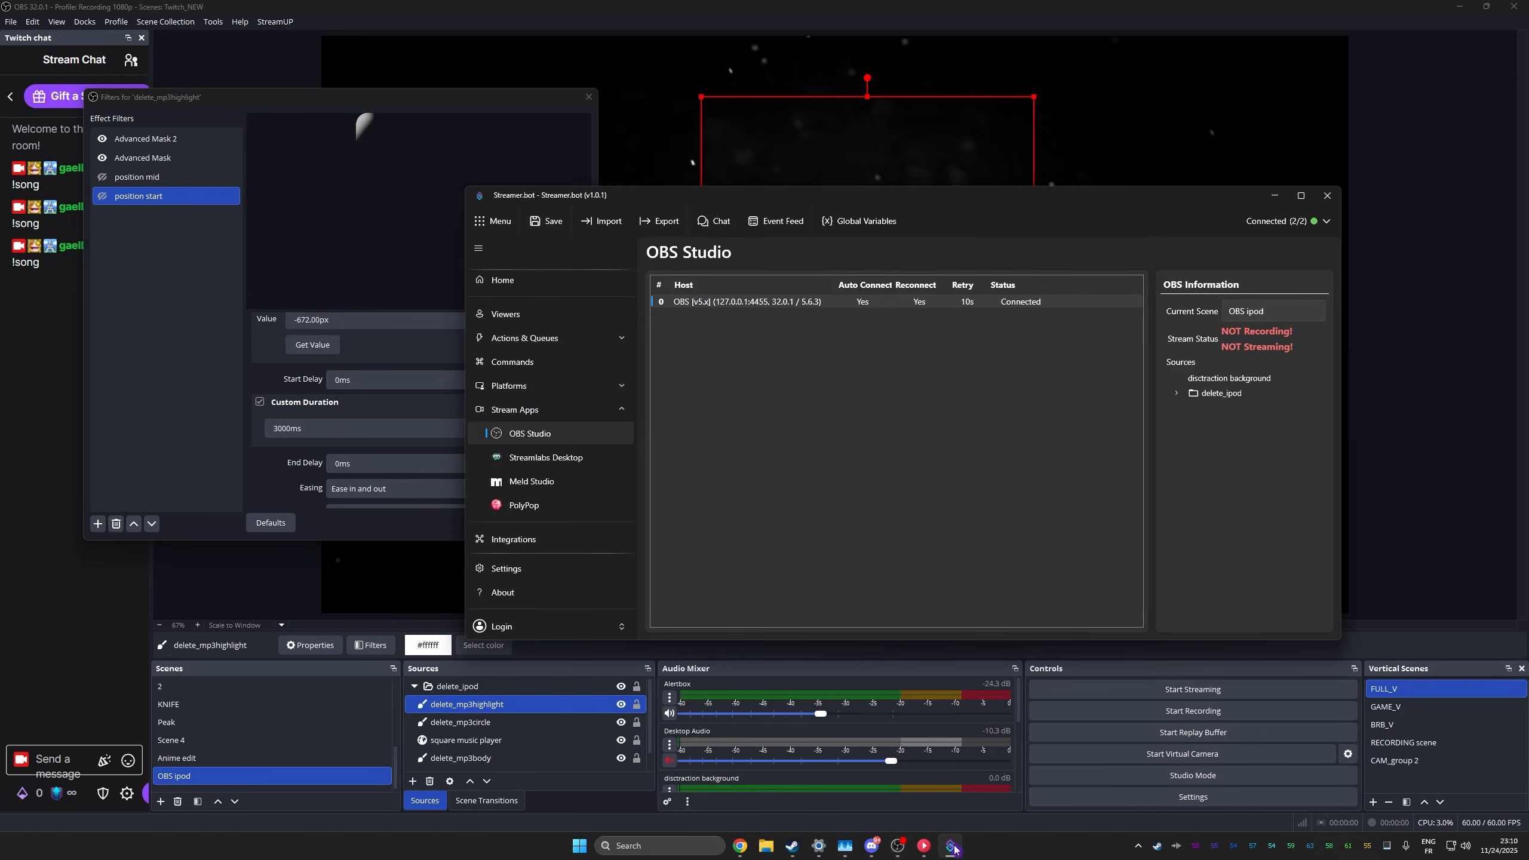
pyautogui.click(952, 847)
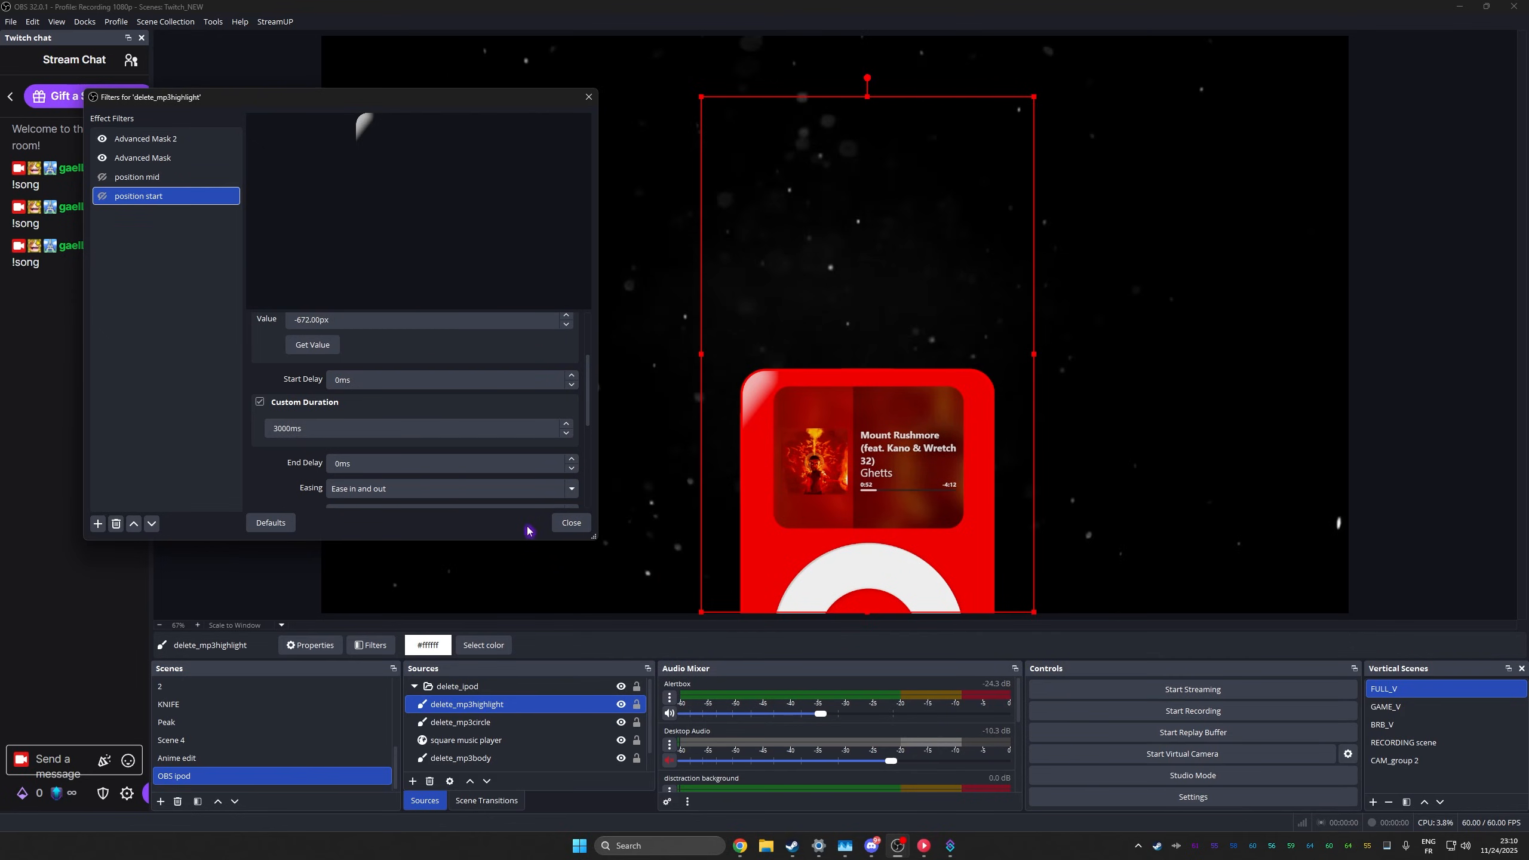
# Collapse the delete_ipod group, reopen its filters and run the Start position move to take the iPod off screen.
pyautogui.click(566, 525)
pyautogui.click(461, 686)
pyautogui.click(413, 686)
pyautogui.click(371, 645)
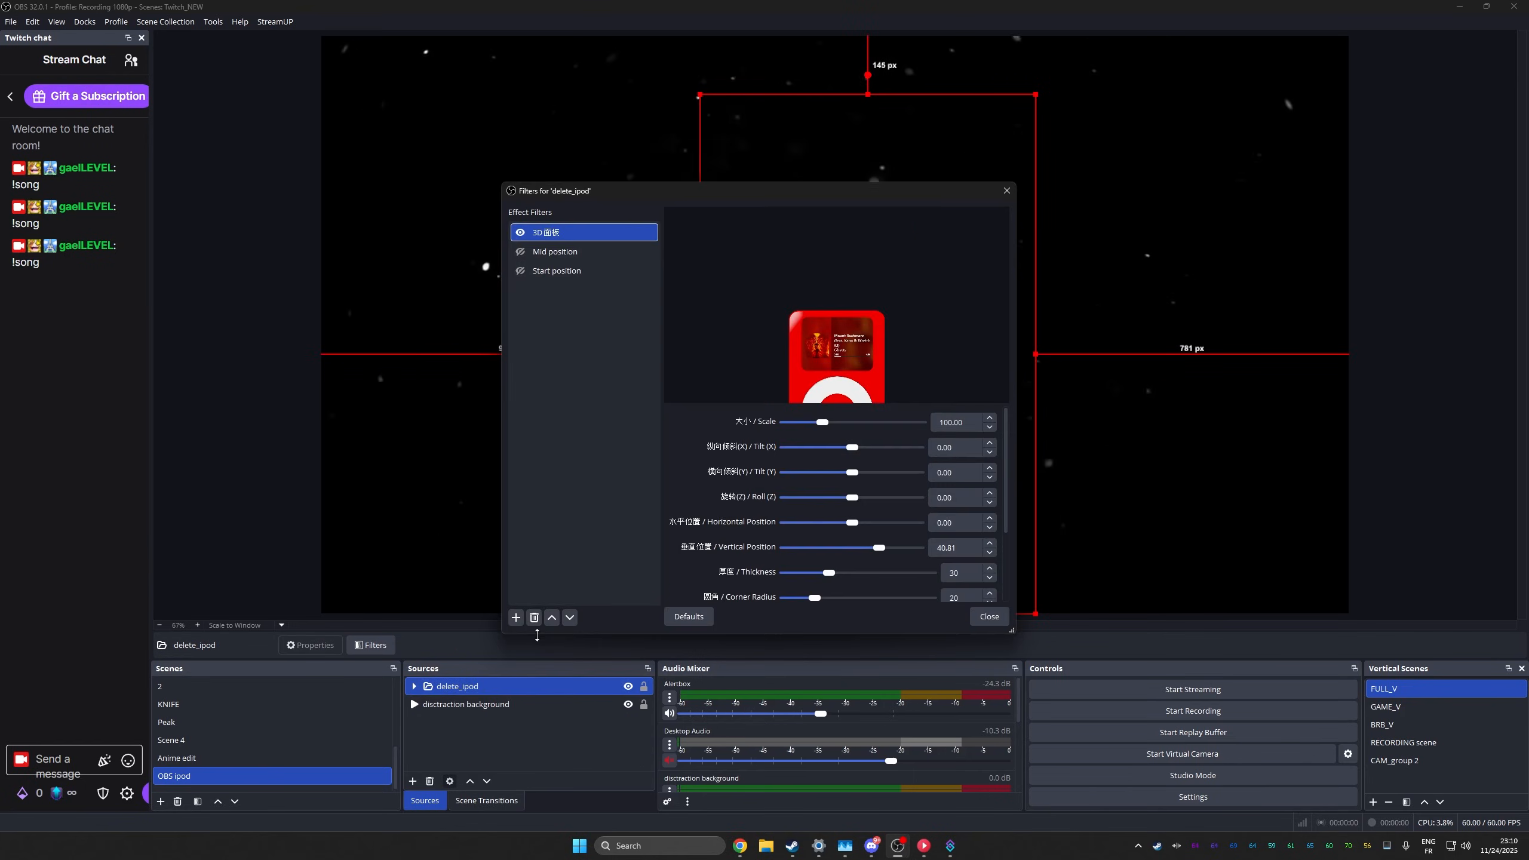
pyautogui.moveTo(758, 196); pyautogui.dragTo(378, 93)
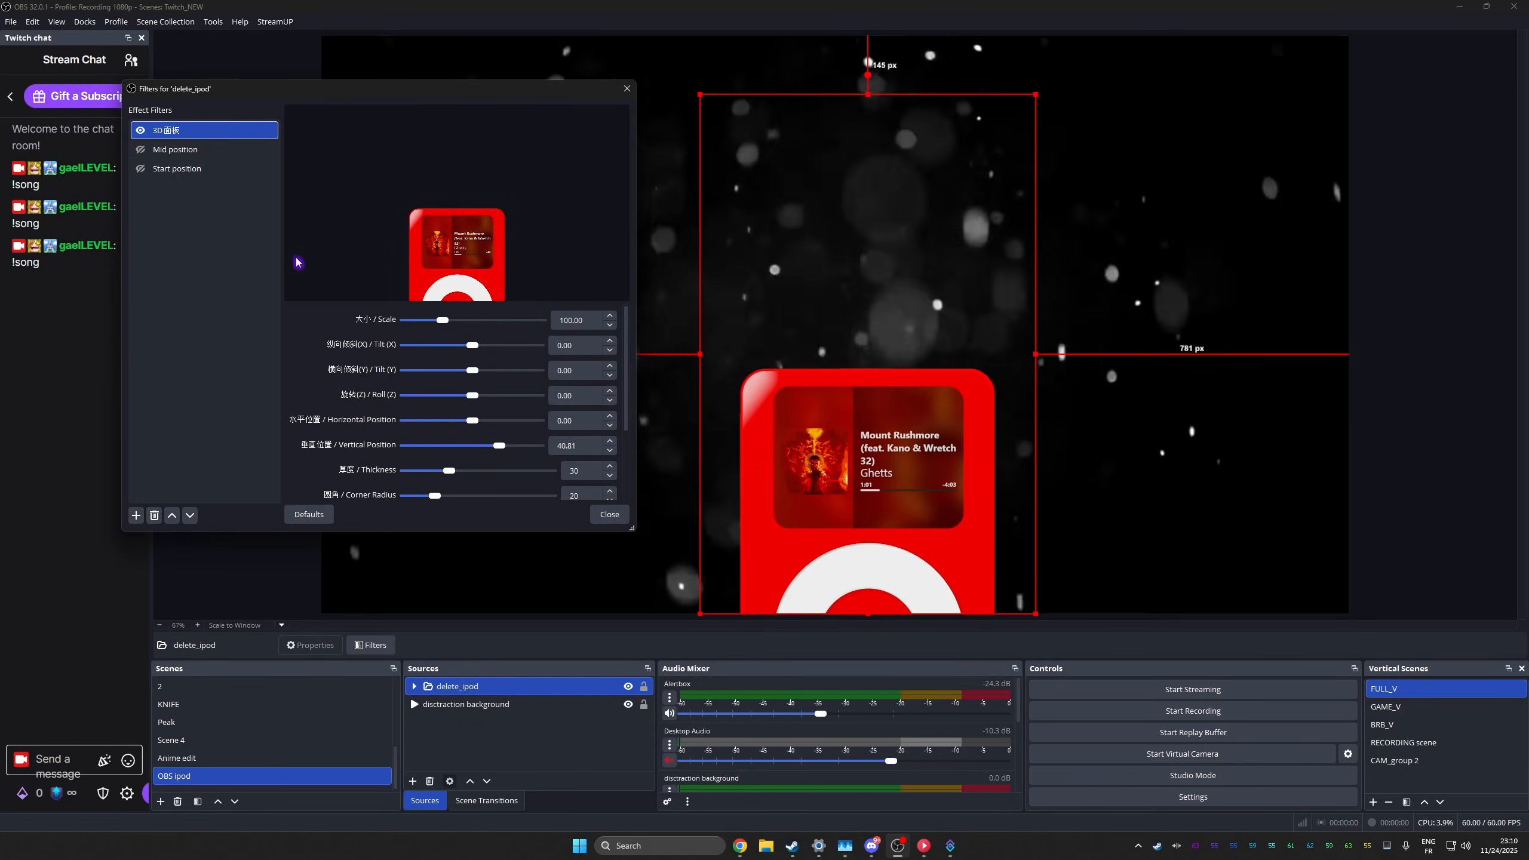
pyautogui.click(140, 169)
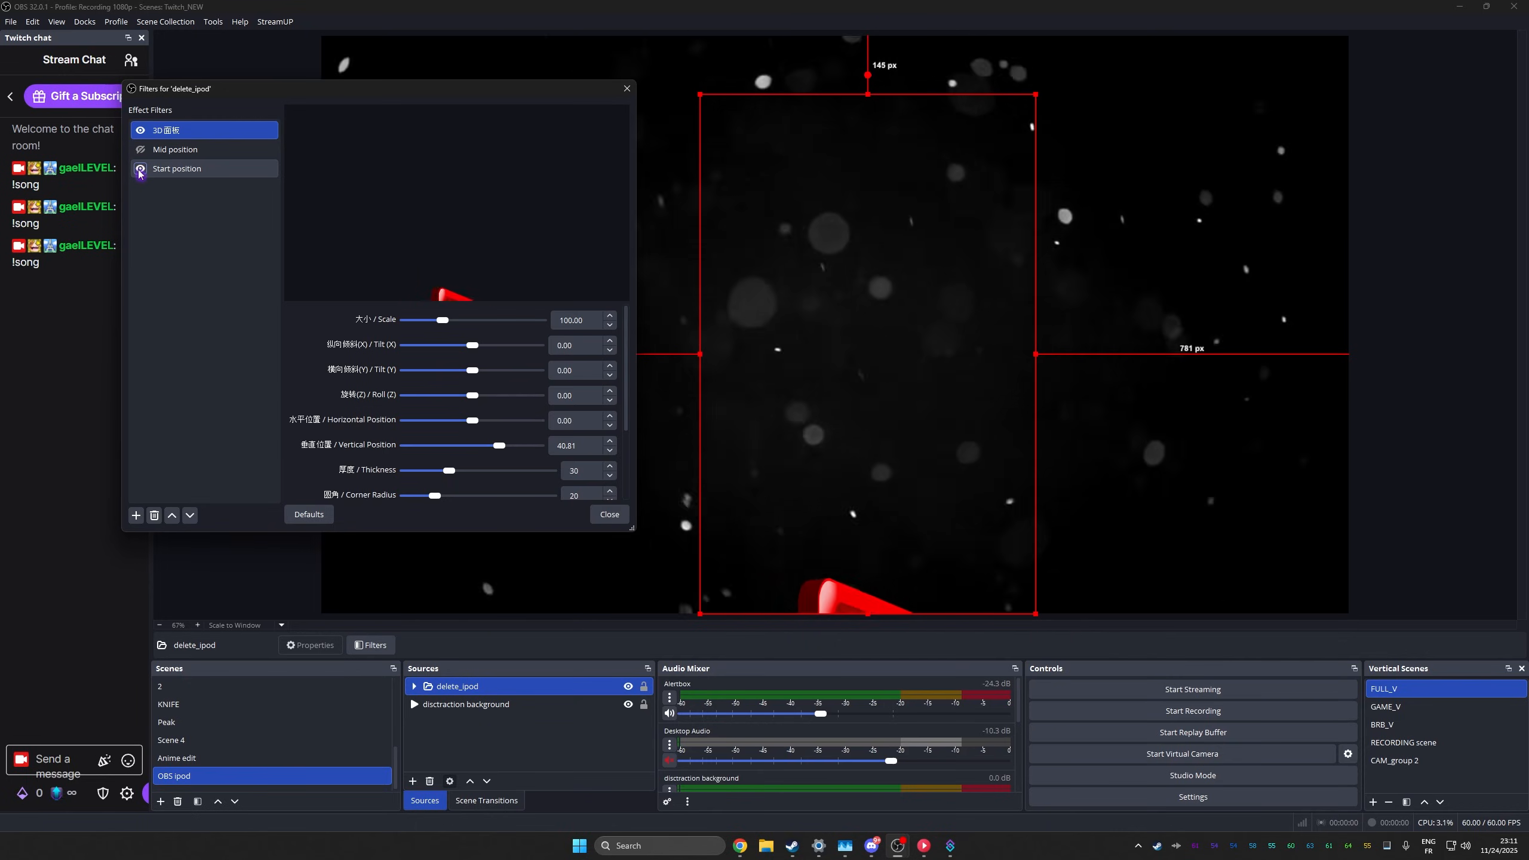
# Set the end delay of the iPod group's Mid position filter to 3000 ms.
pyautogui.click(168, 152)
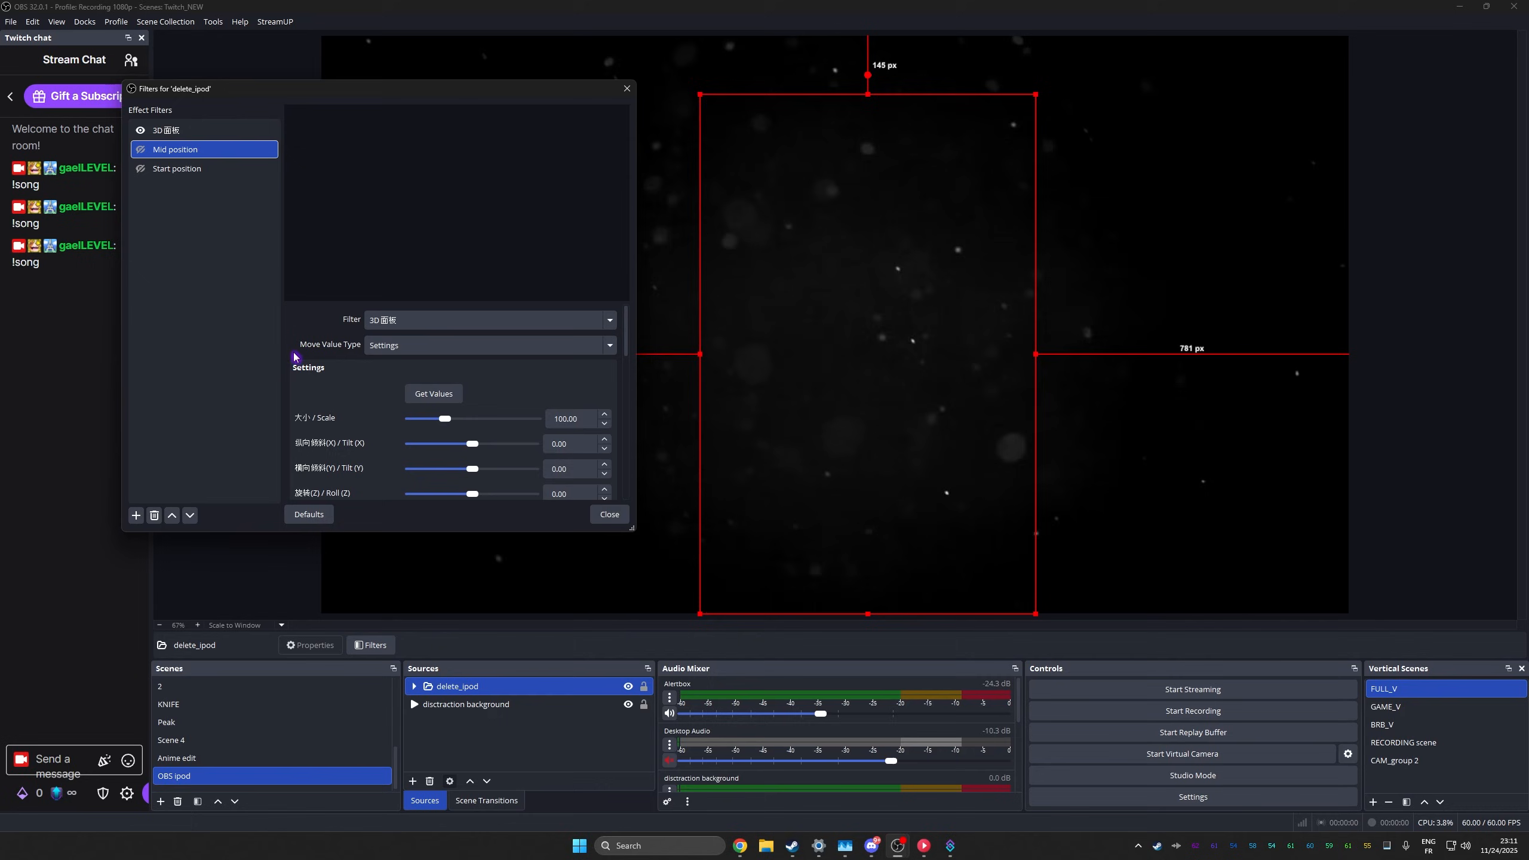
pyautogui.scroll(-10, 289, 362)
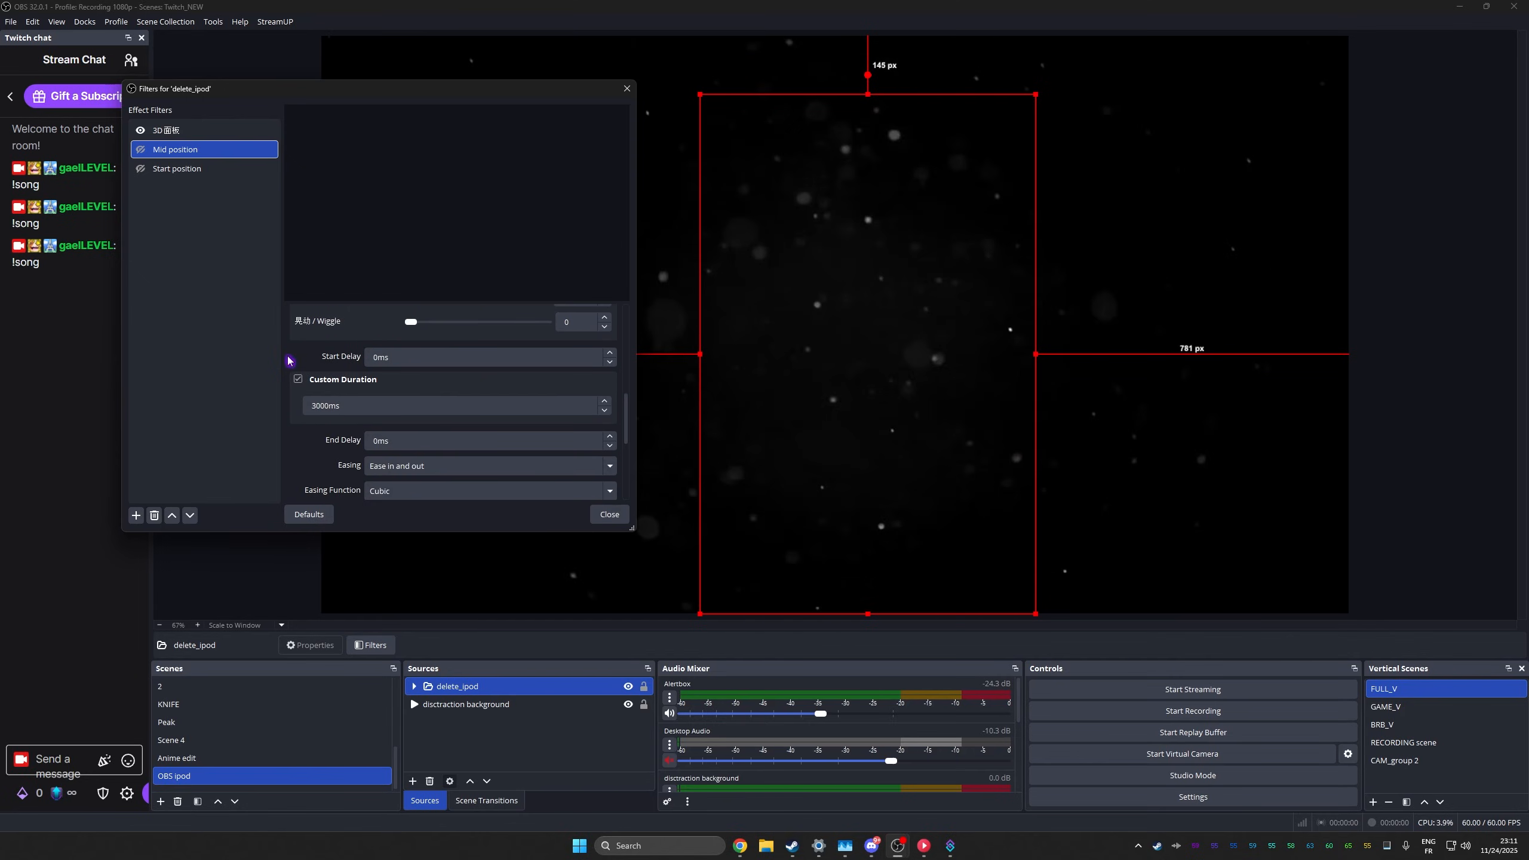
pyautogui.scroll(-3, 289, 361)
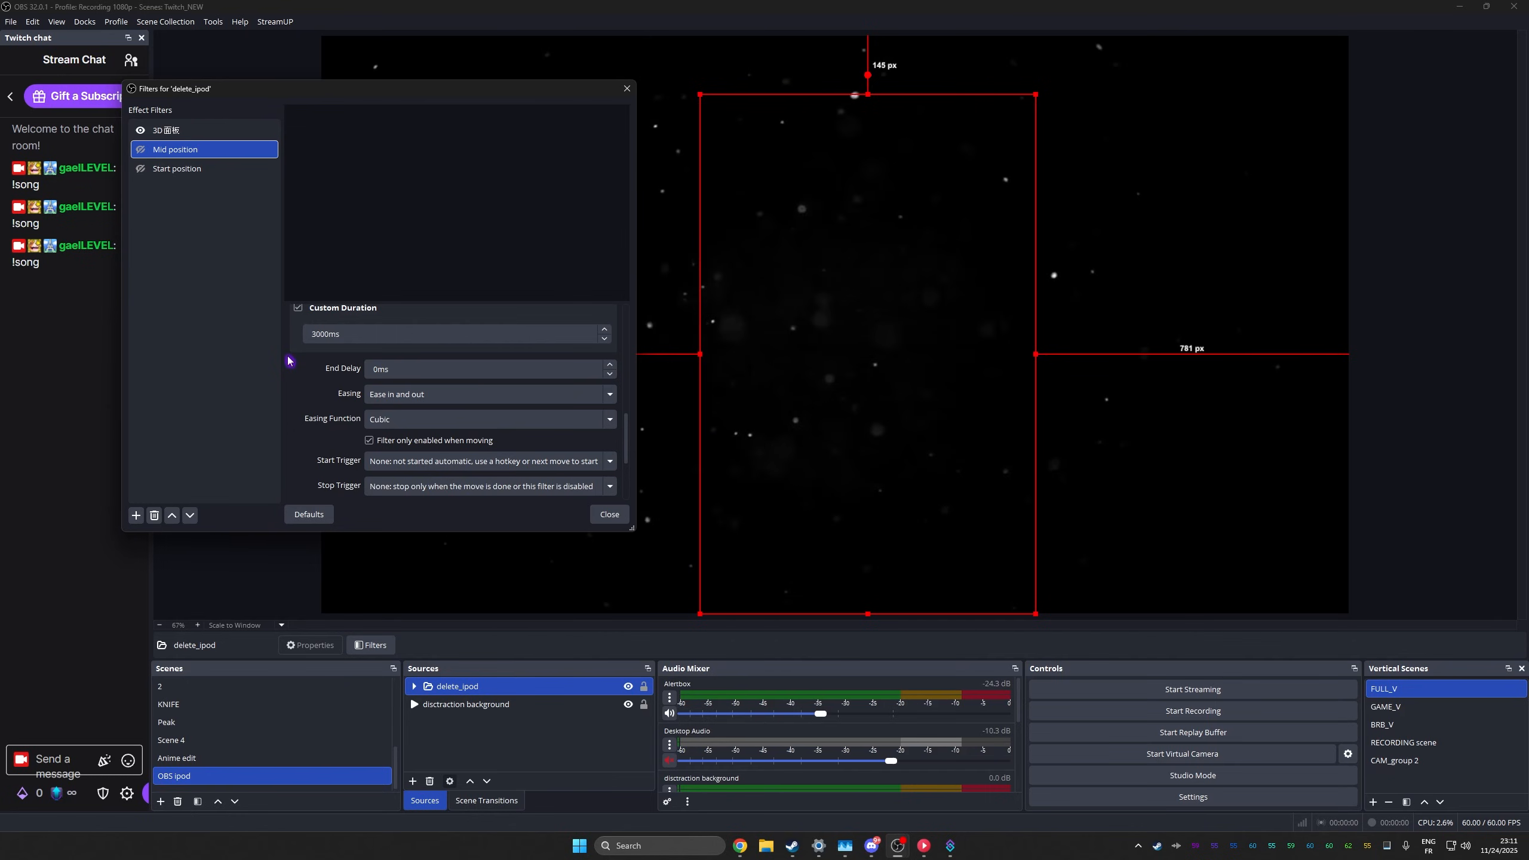
pyautogui.click(374, 368)
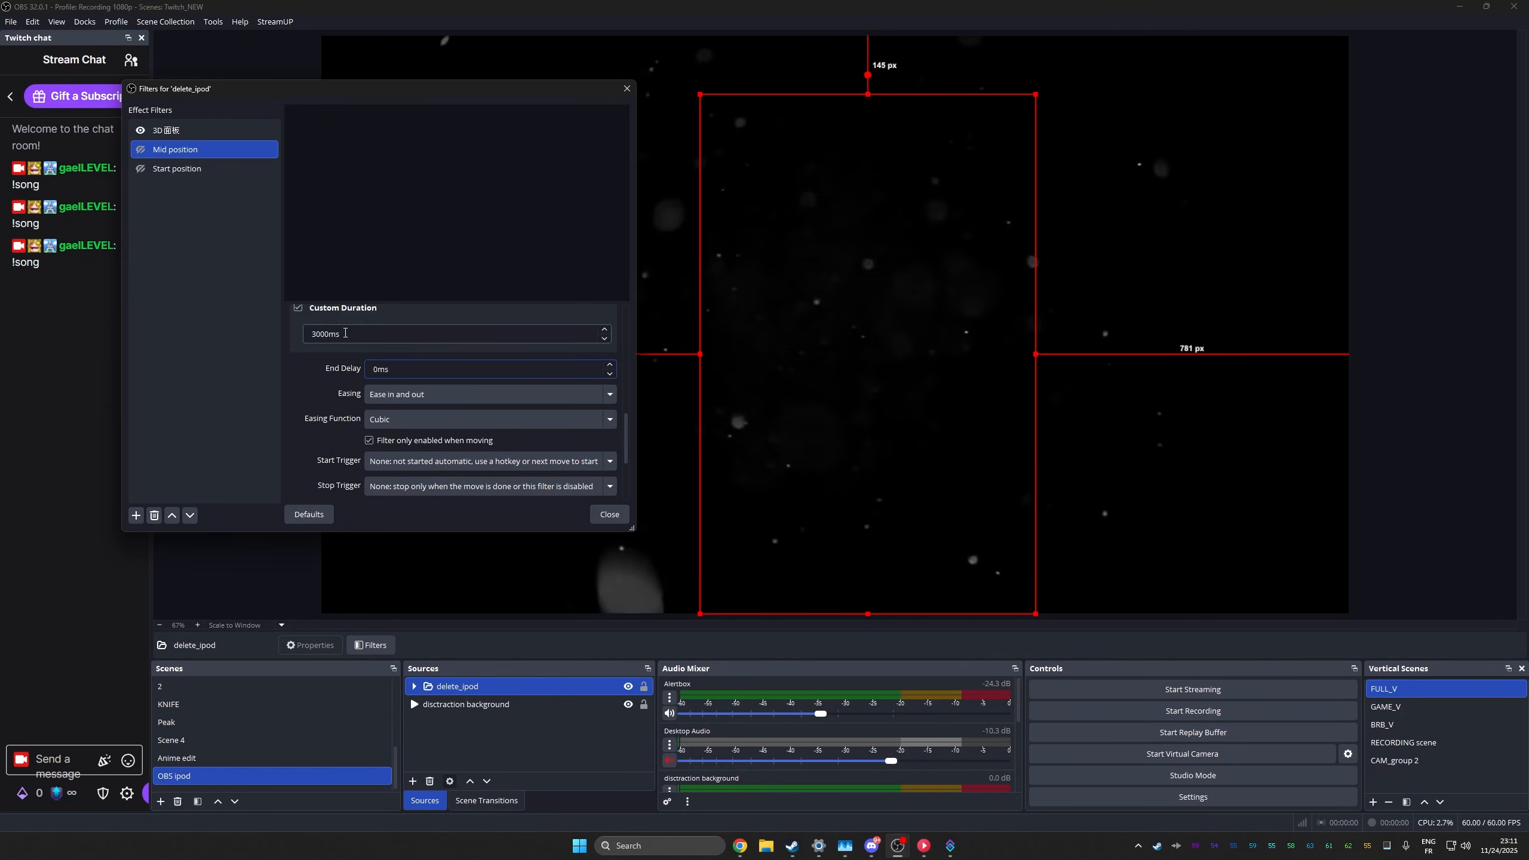
pyautogui.write('30')
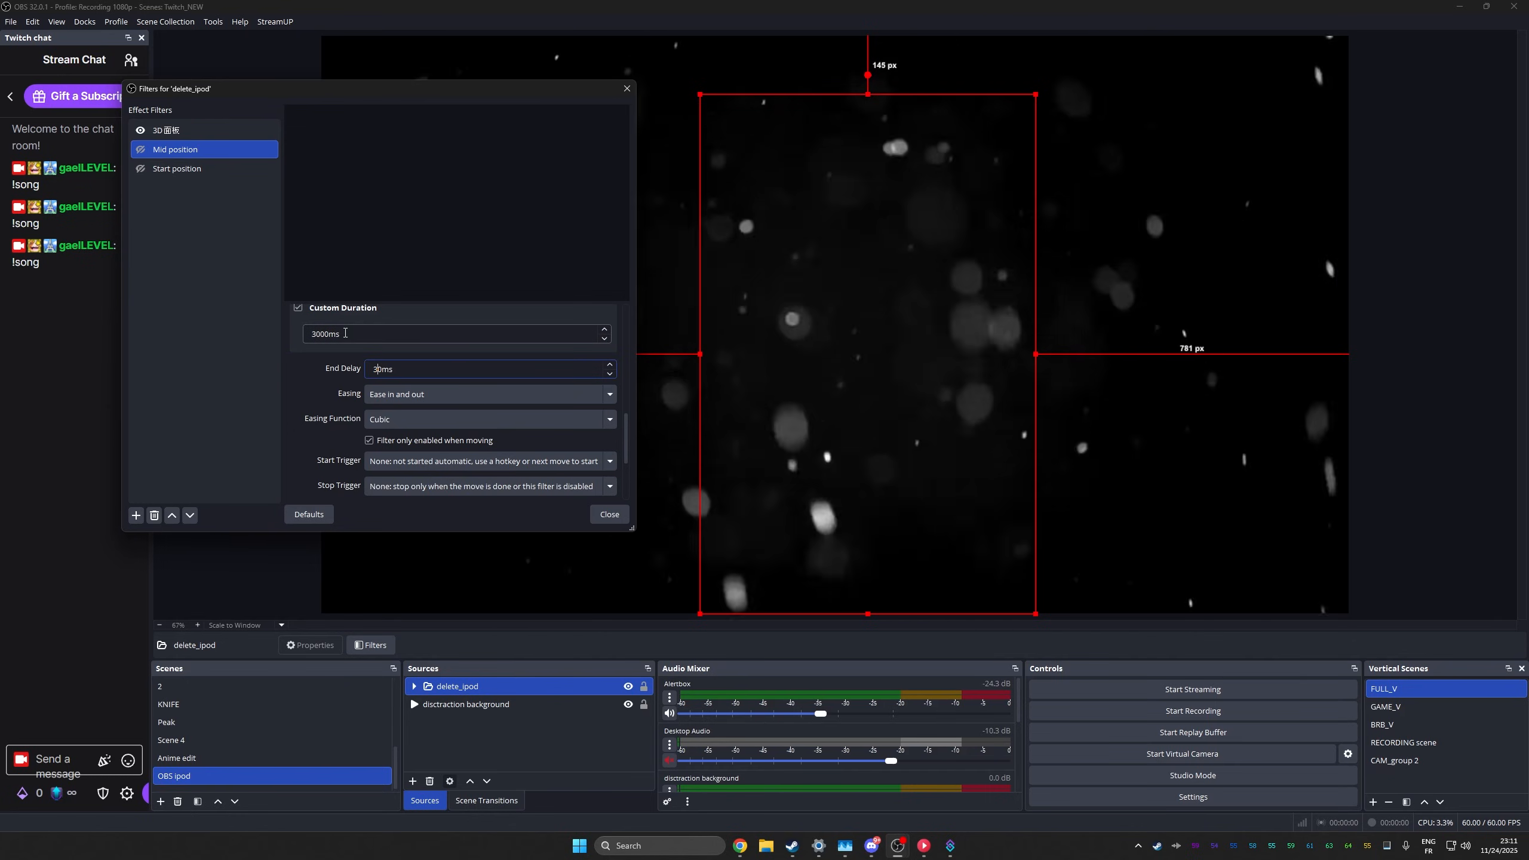
pyautogui.write('00')
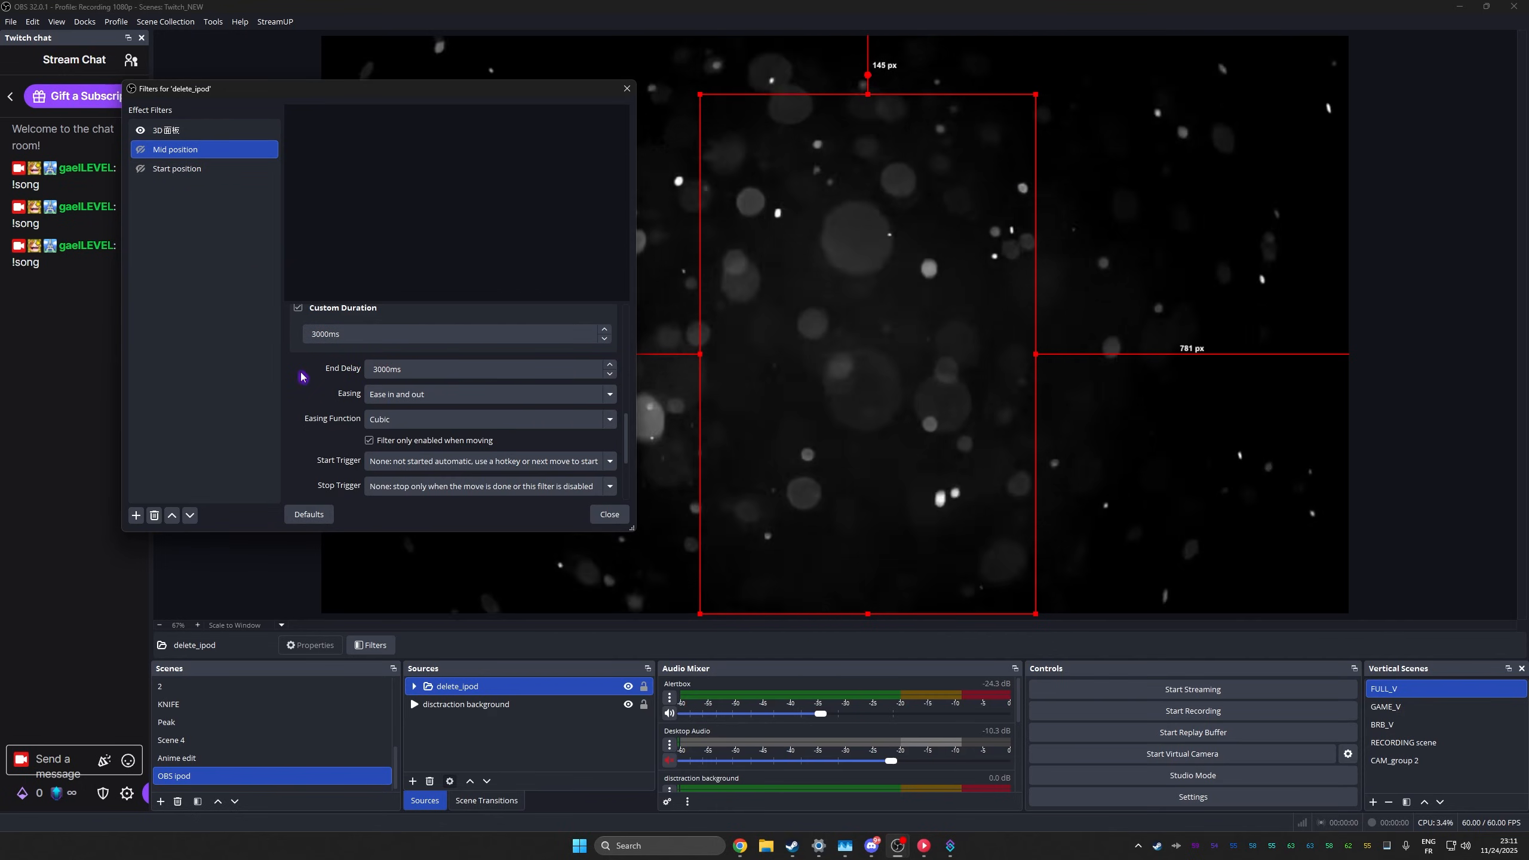
# Set the next move of the iPod group's Mid position filter to Start position.
pyautogui.scroll(-3, 301, 377)
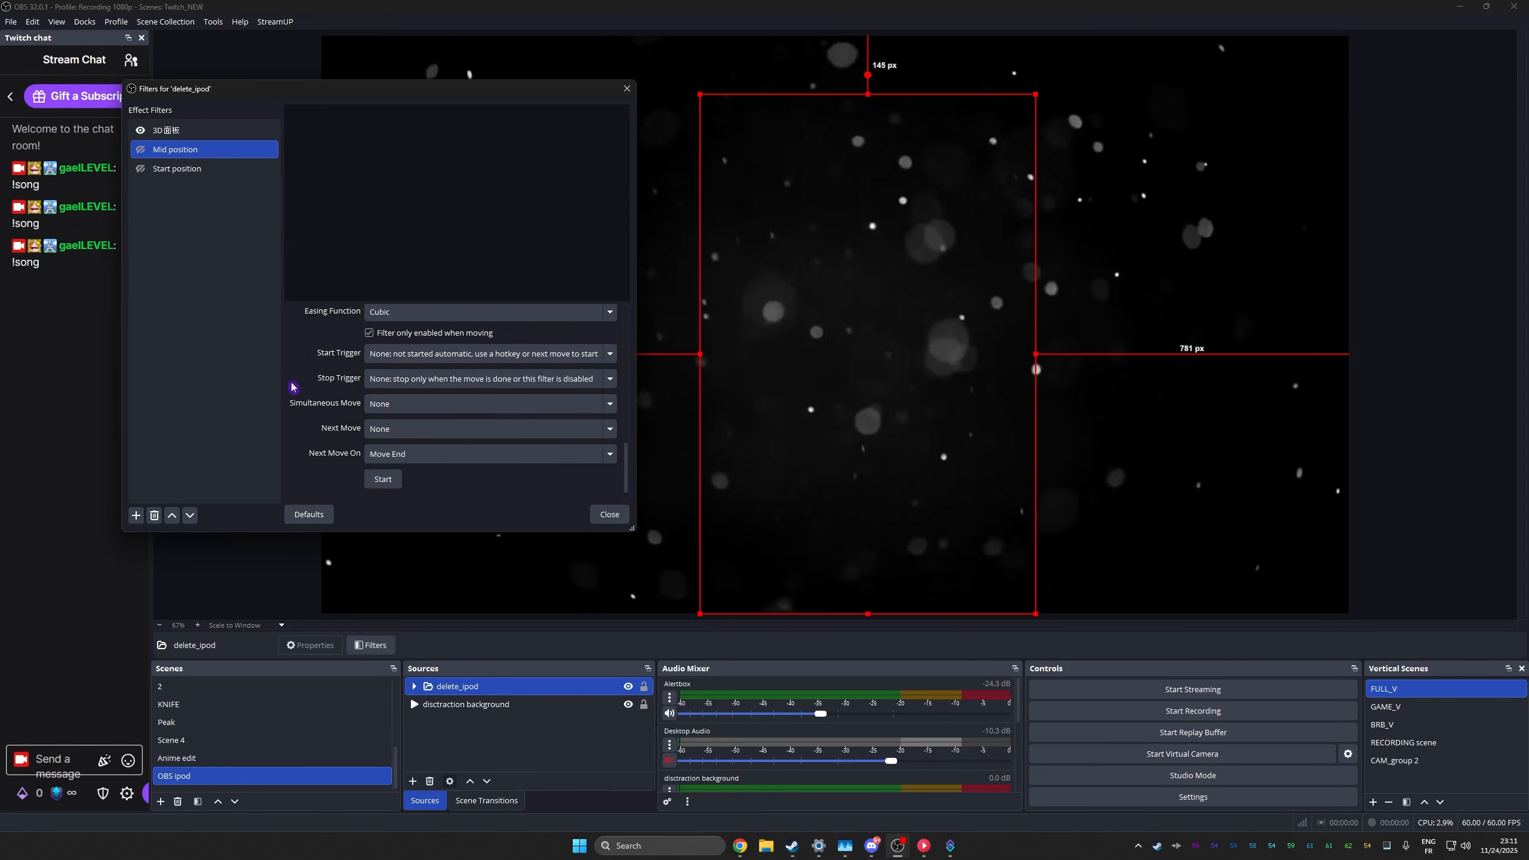
pyautogui.click(565, 434)
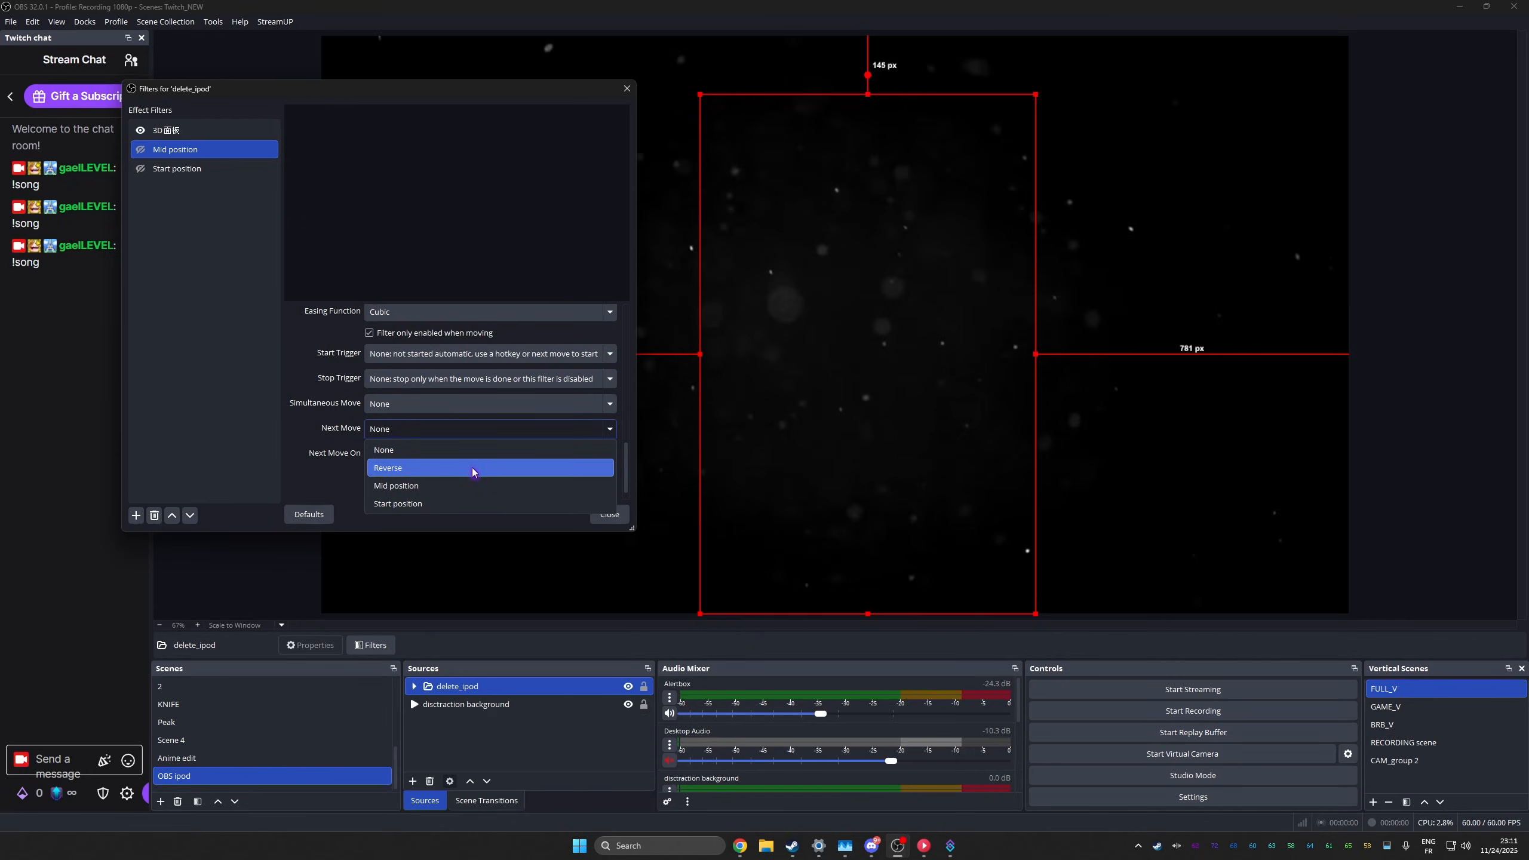
pyautogui.click(457, 504)
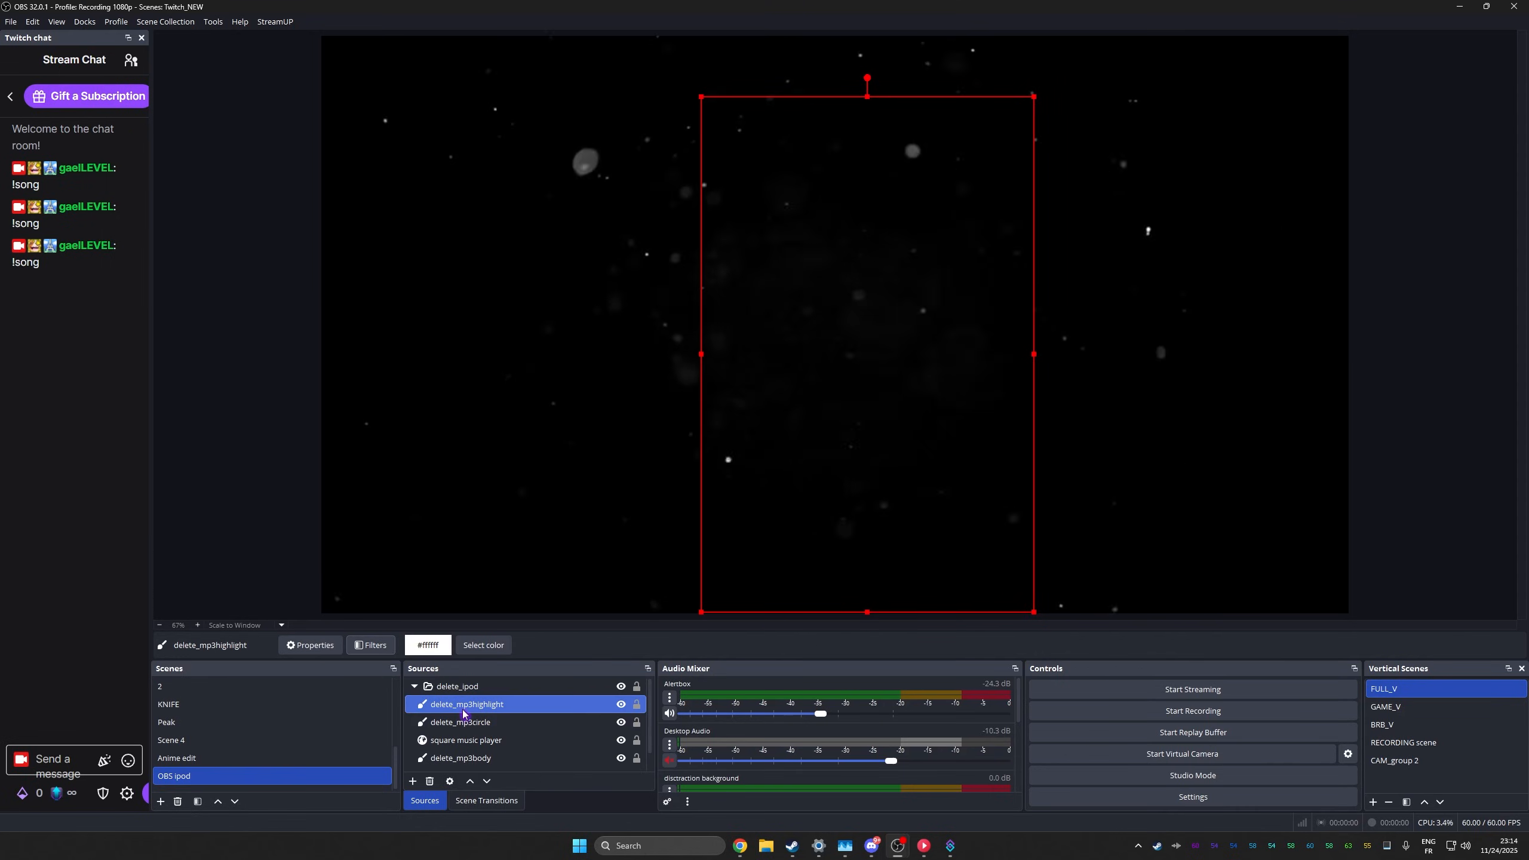
# Open the filters of delete_mp3highlight and run its position start move.
pyautogui.click(371, 645)
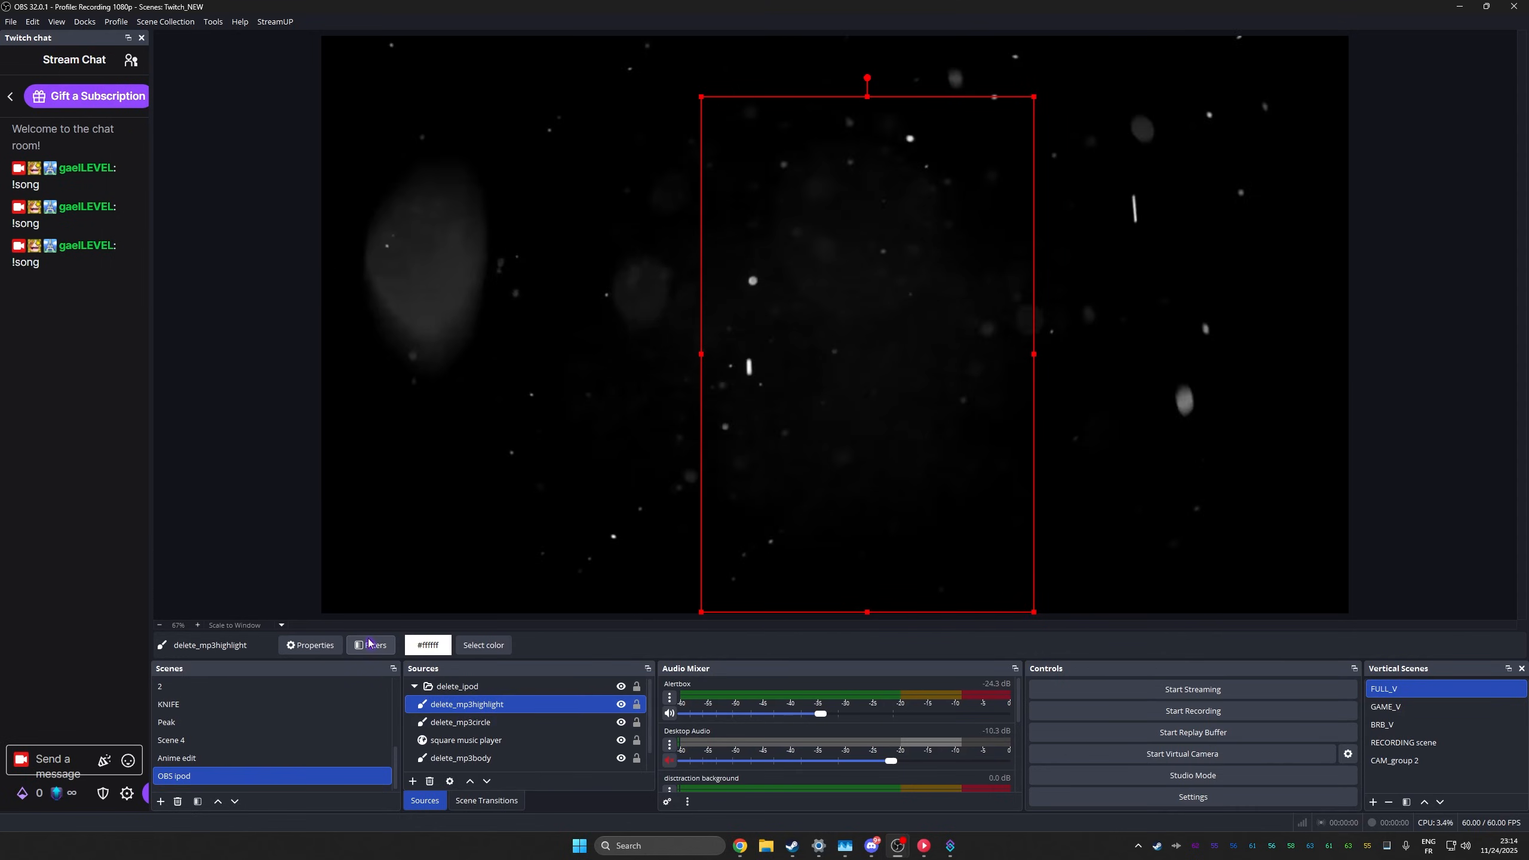
pyautogui.moveTo(728, 193); pyautogui.dragTo(402, 121)
pyautogui.click(228, 199)
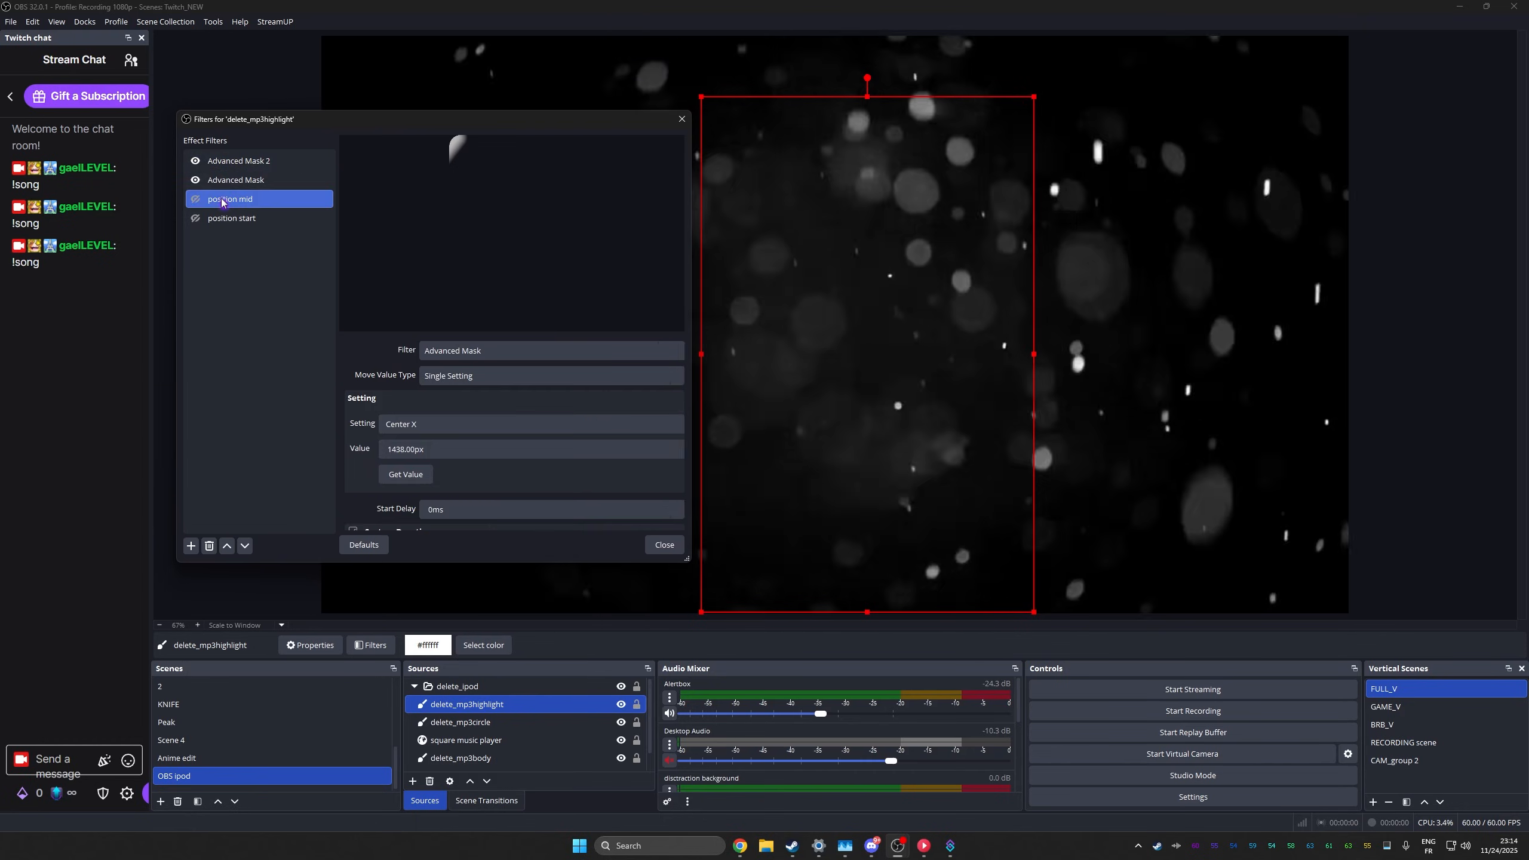
pyautogui.click(196, 219)
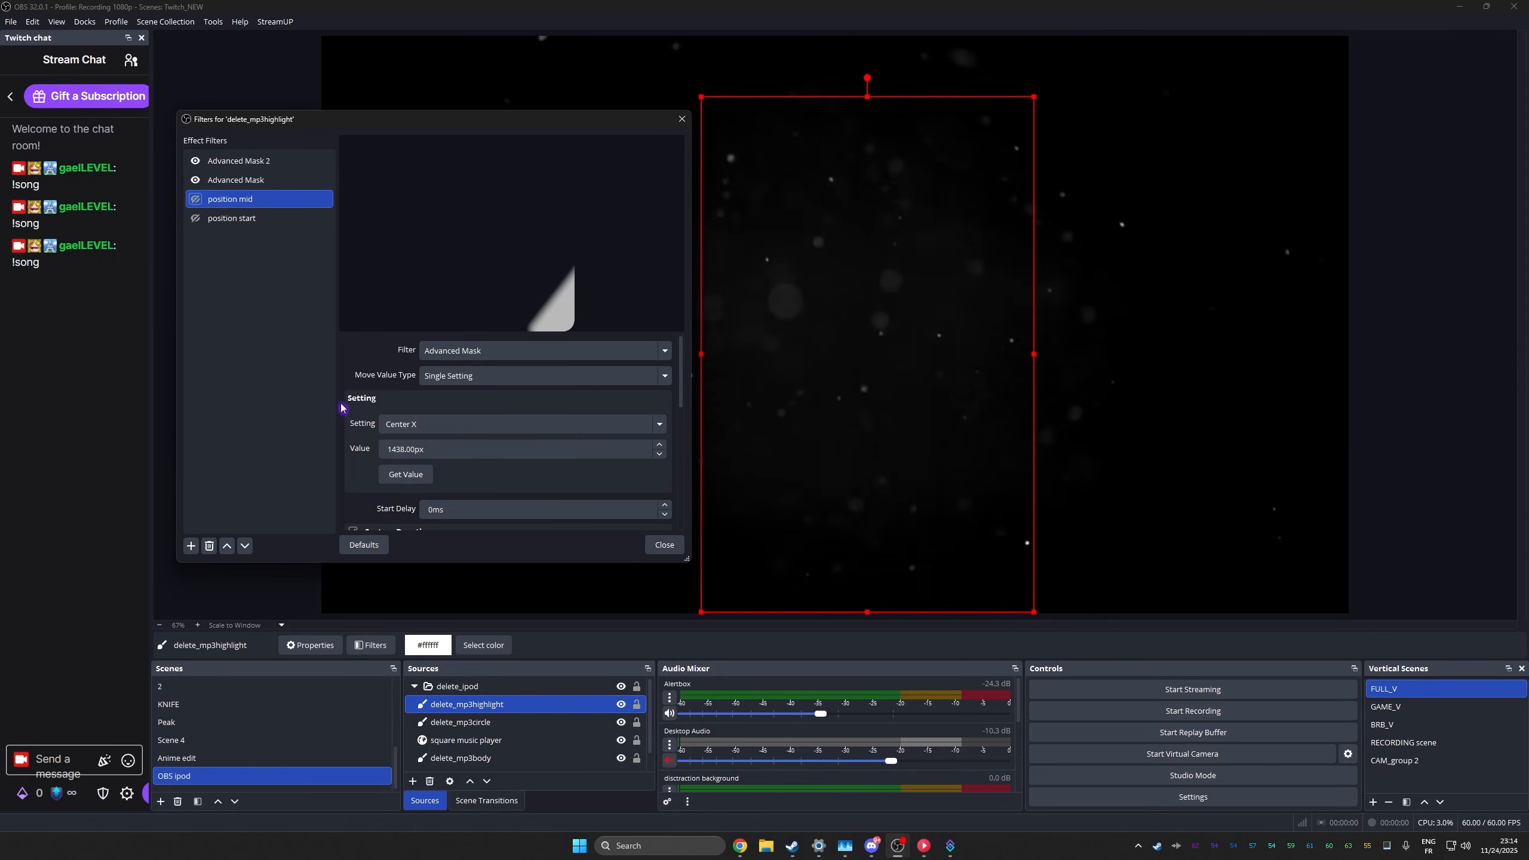
# Give the highlight's position mid filter a 3000 ms end delay and position start as its next move, and close the filters.
pyautogui.scroll(-4, 348, 402)
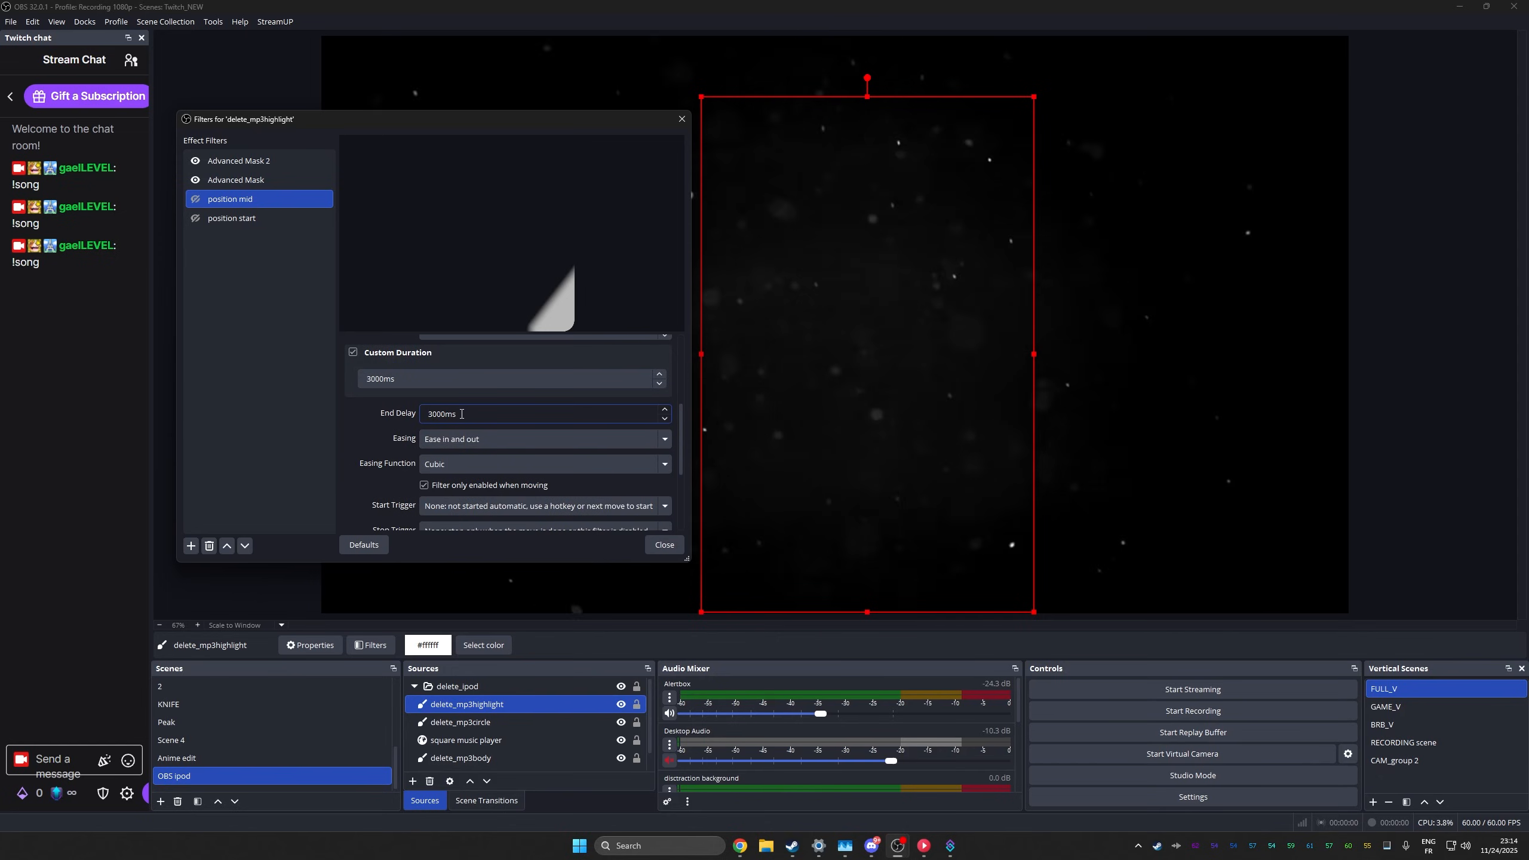
pyautogui.scroll(-4, 368, 439)
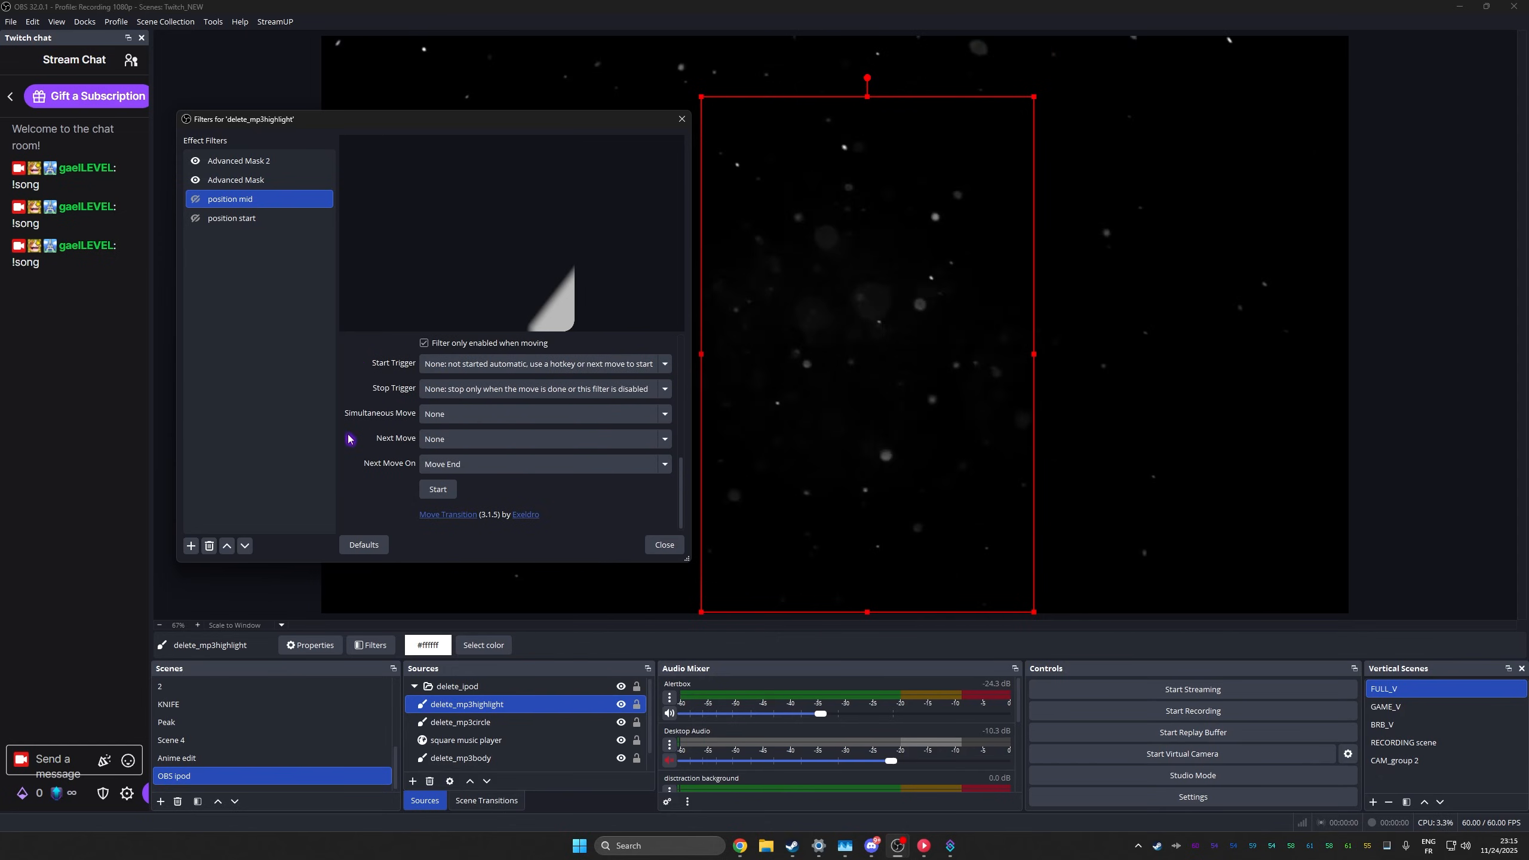
pyautogui.click(572, 446)
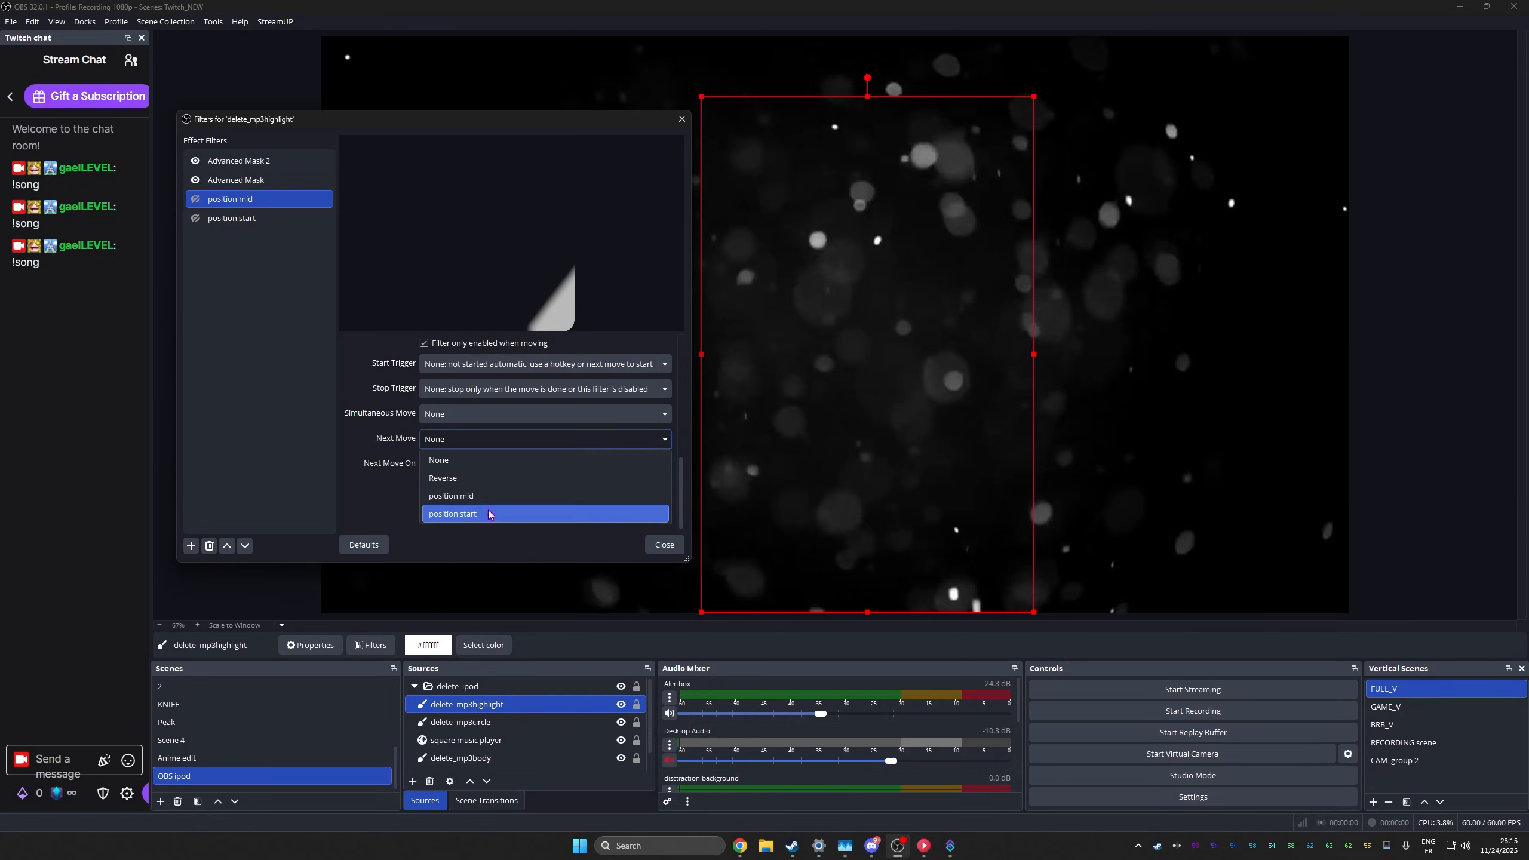
pyautogui.click(489, 514)
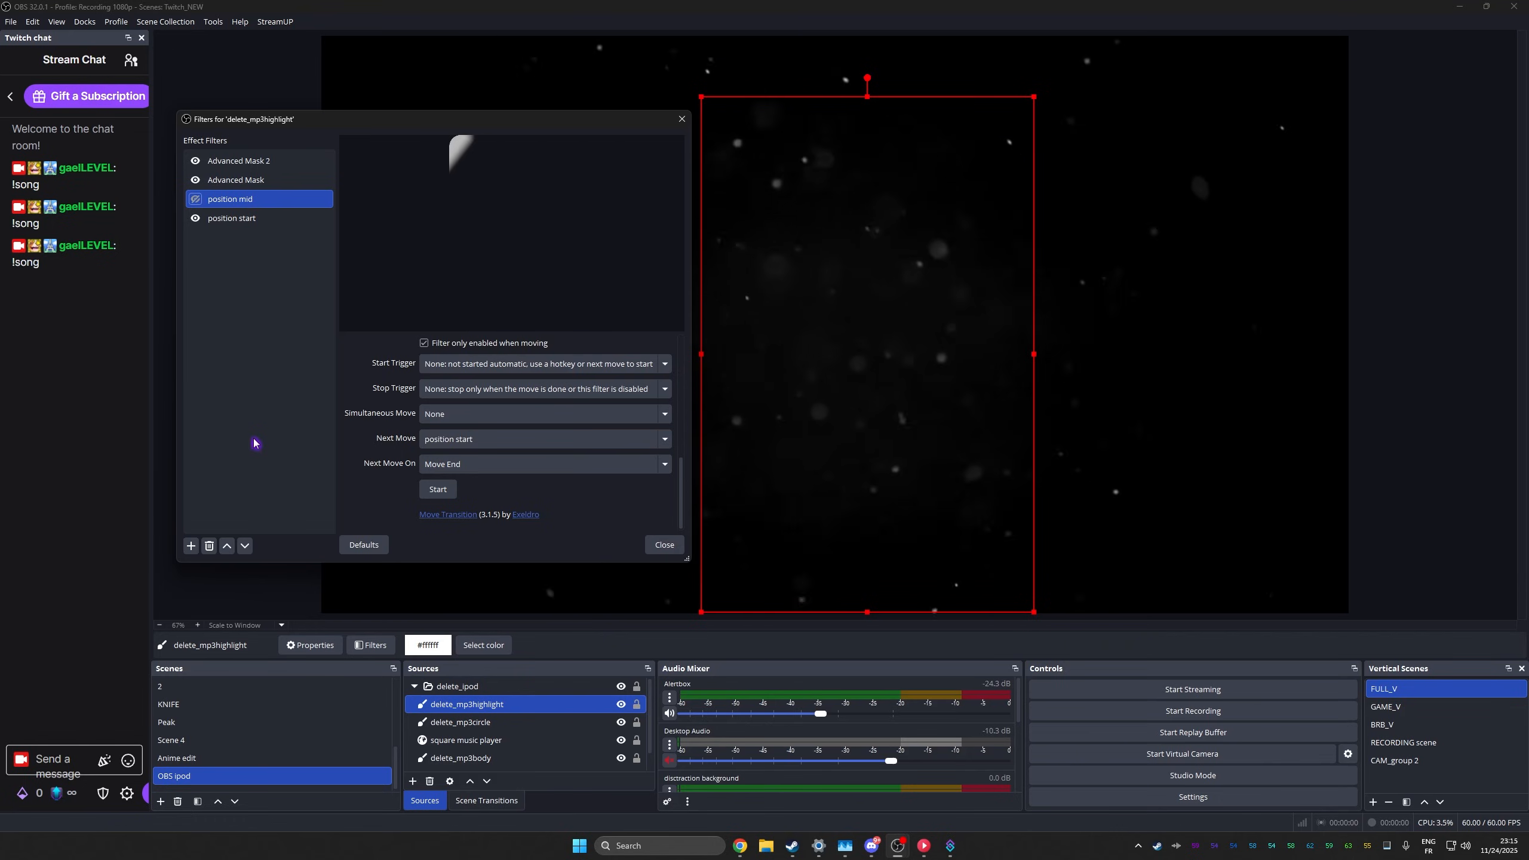
pyautogui.click(665, 545)
# Add a Move Action filter with its default name to the delete_ipod group.
pyautogui.click(466, 688)
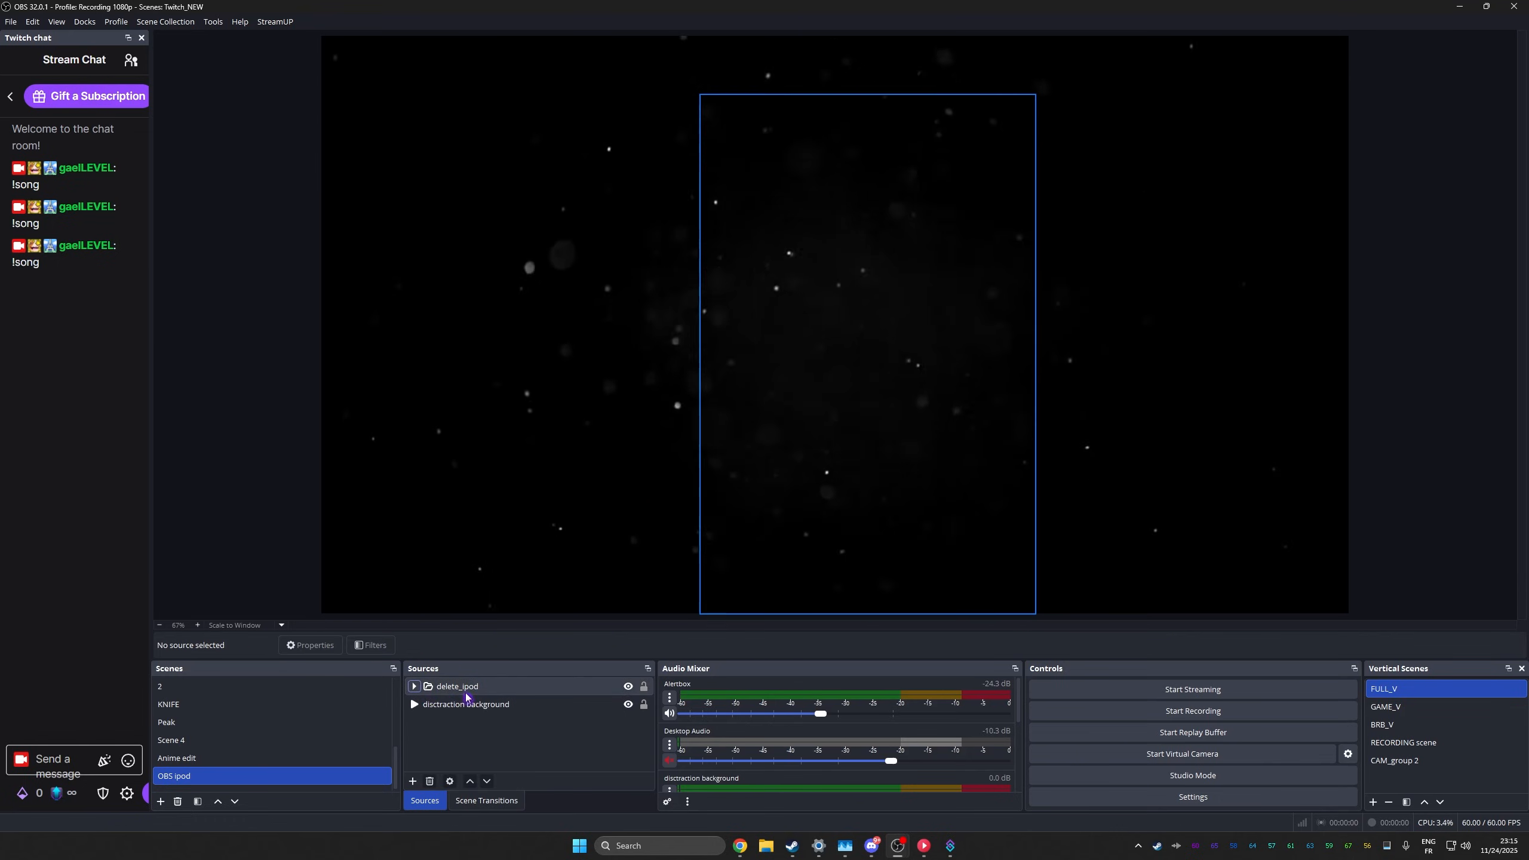
pyautogui.click(373, 647)
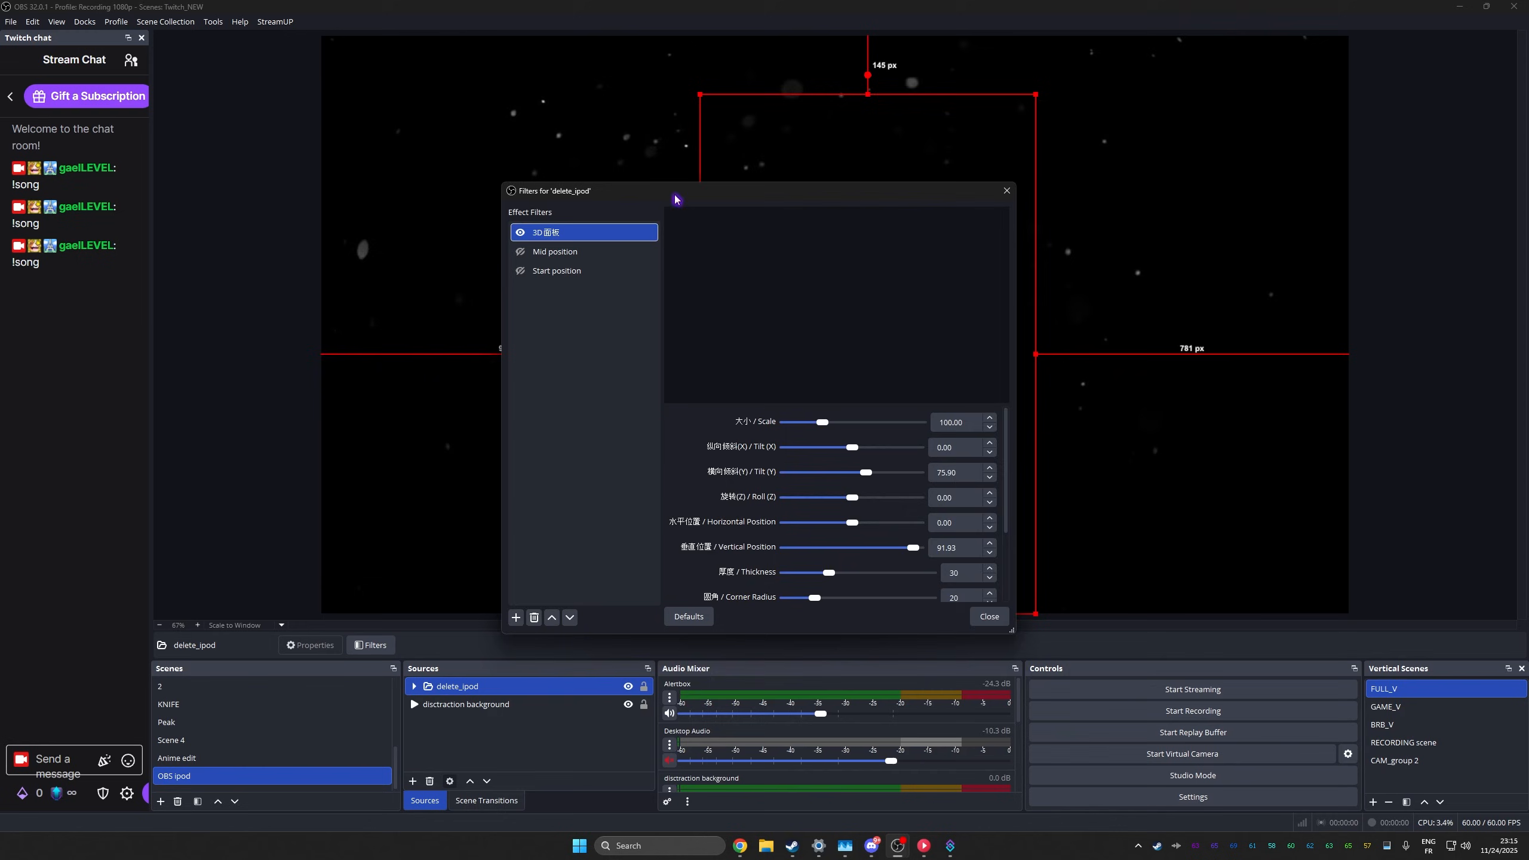
pyautogui.click(272, 556)
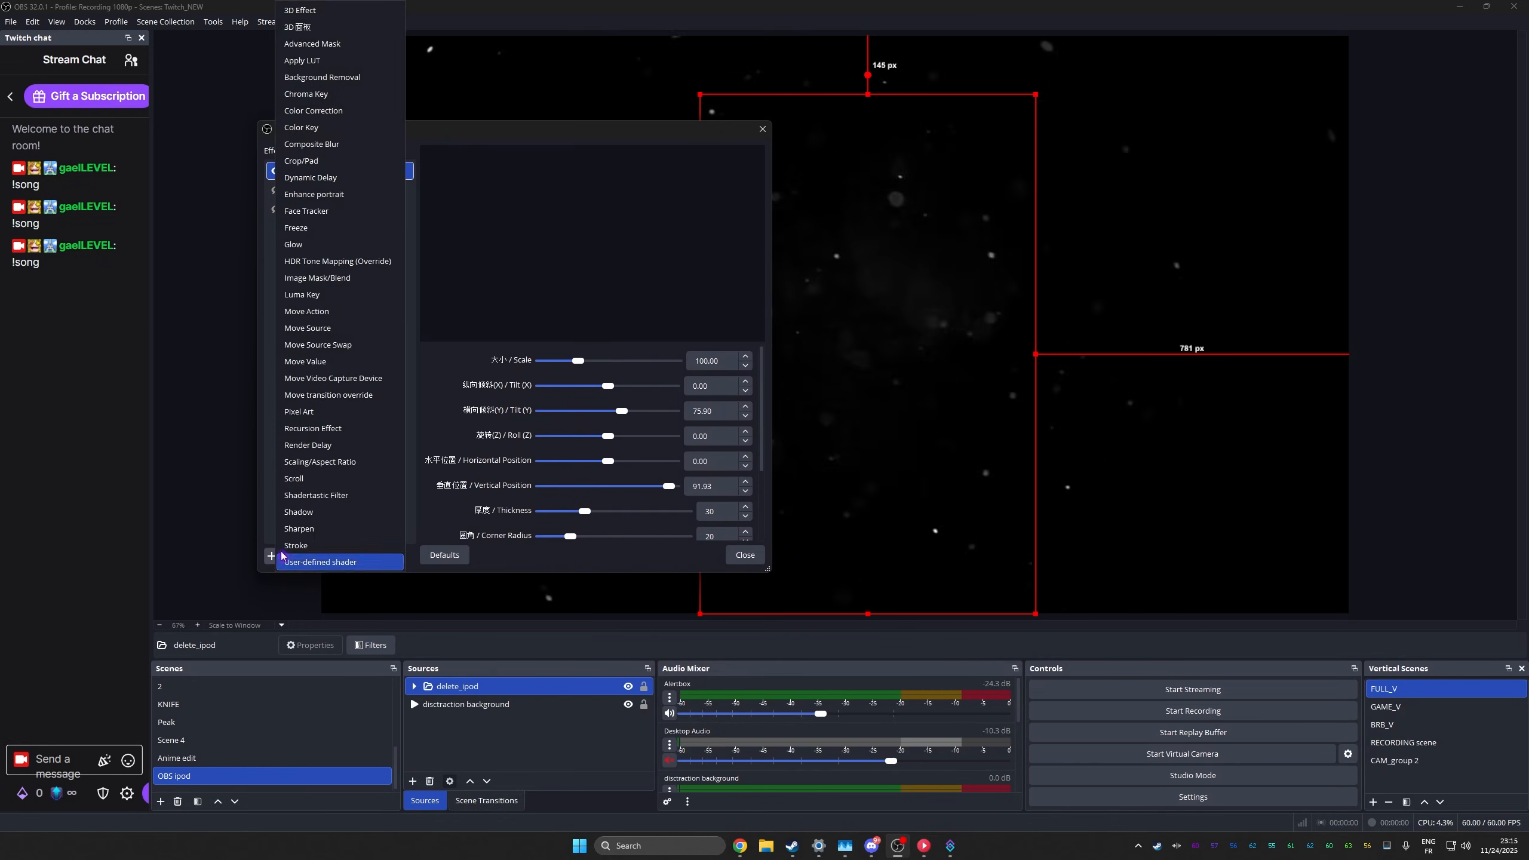
pyautogui.click(314, 311)
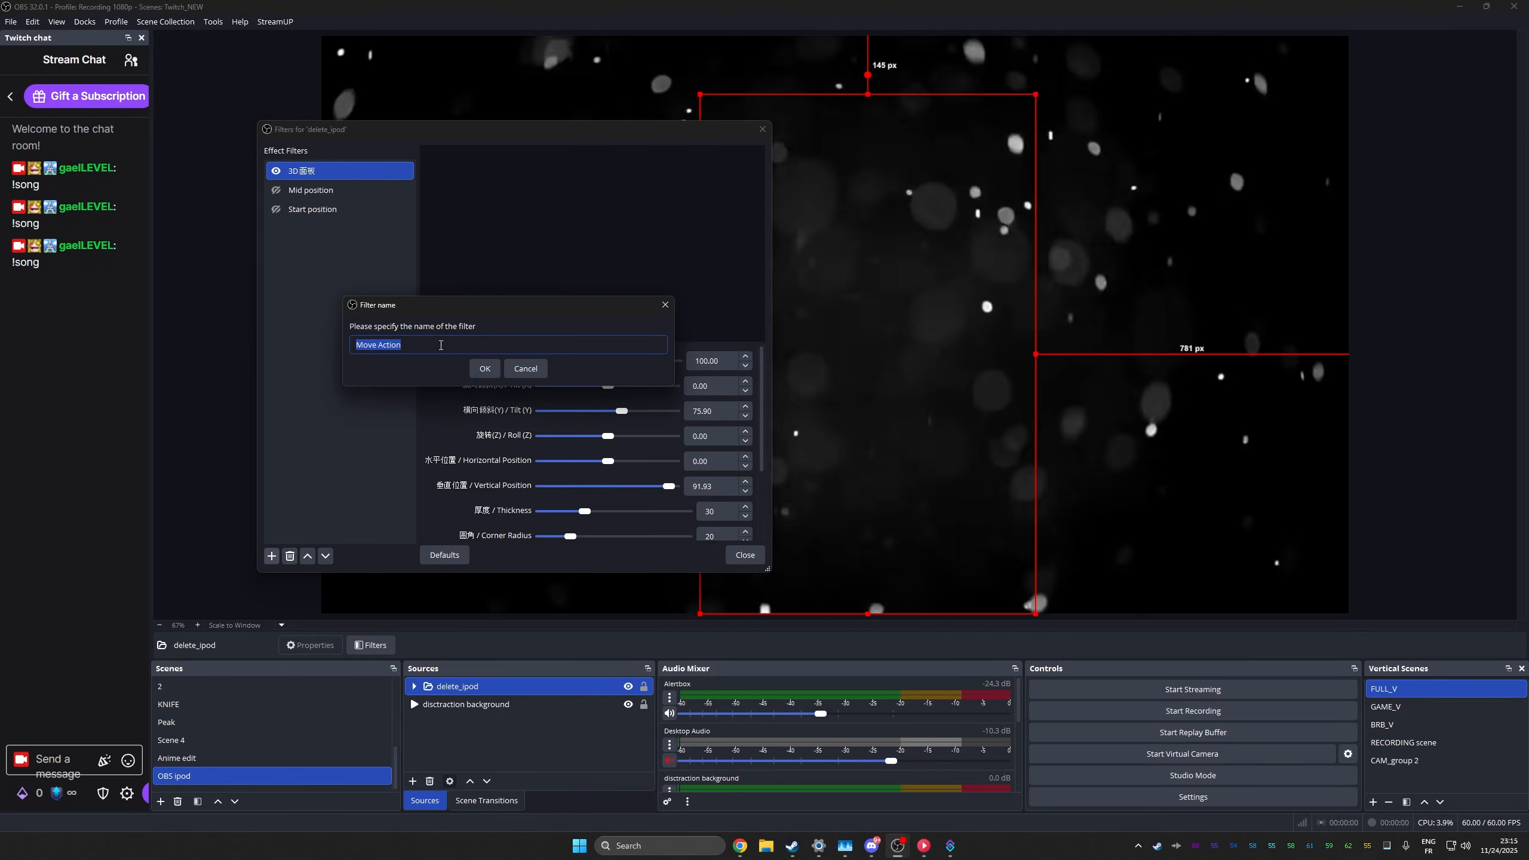
pyautogui.click(485, 374)
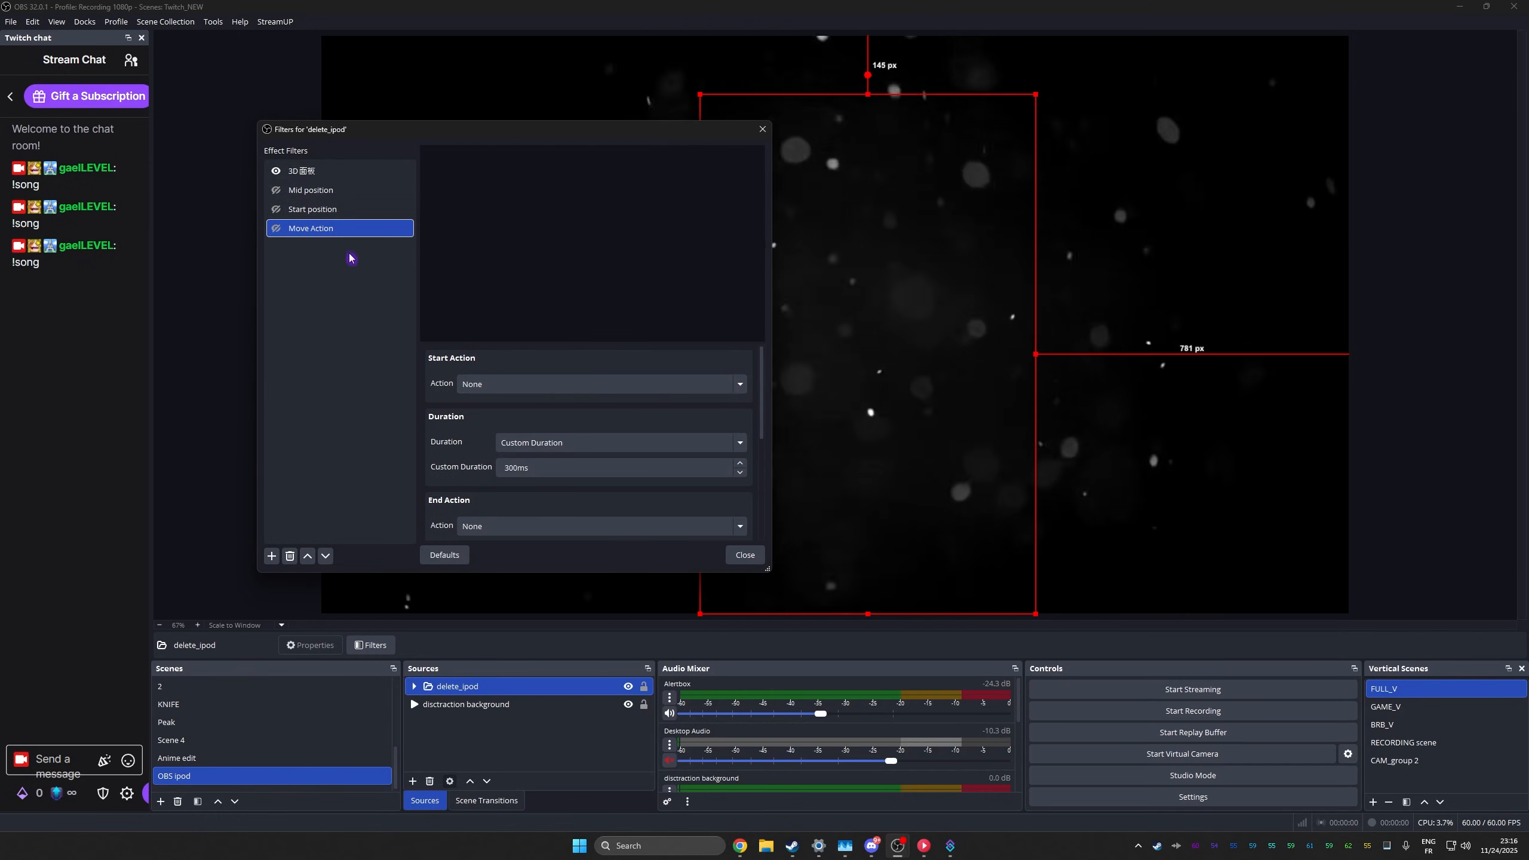
# Configure the Move Action's start action as Filter Enable, enabling the position mid filter on the delete_mp3highlight source.
pyautogui.click(741, 387)
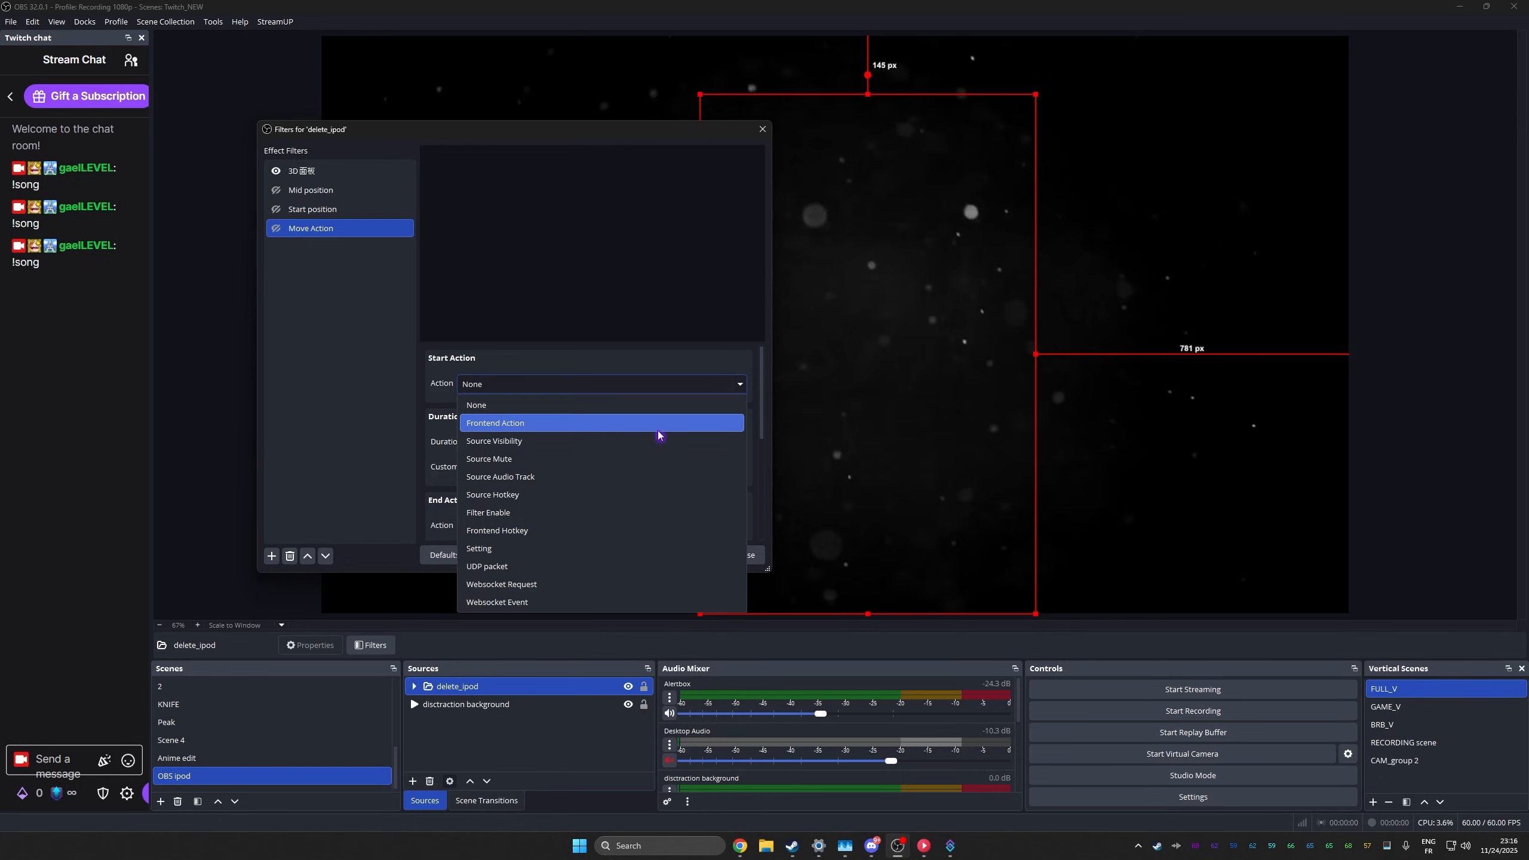
pyautogui.click(518, 513)
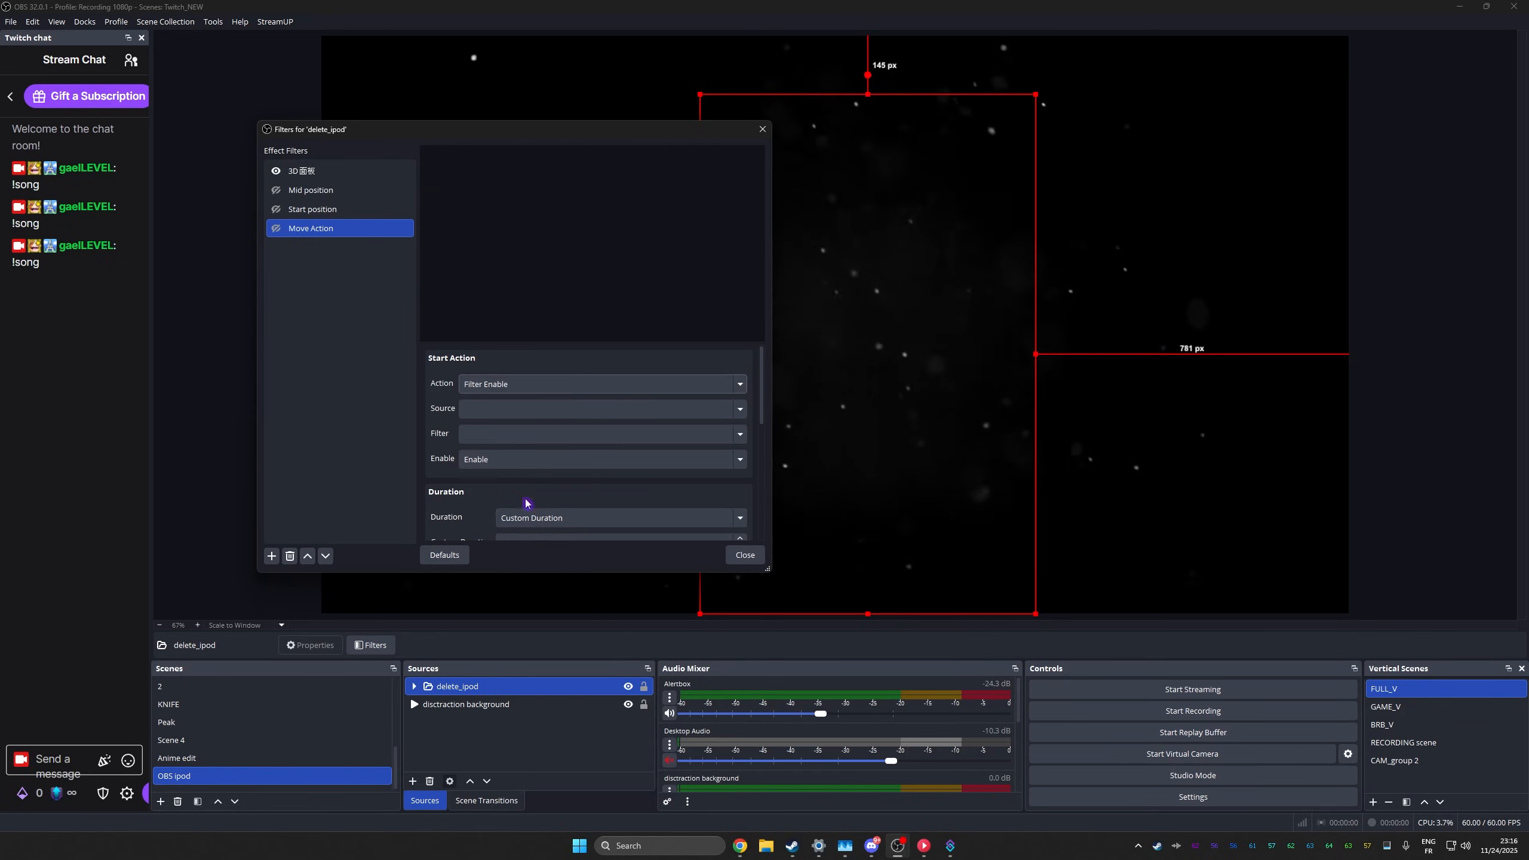
pyautogui.click(739, 415)
pyautogui.scroll(-6, 650, 571)
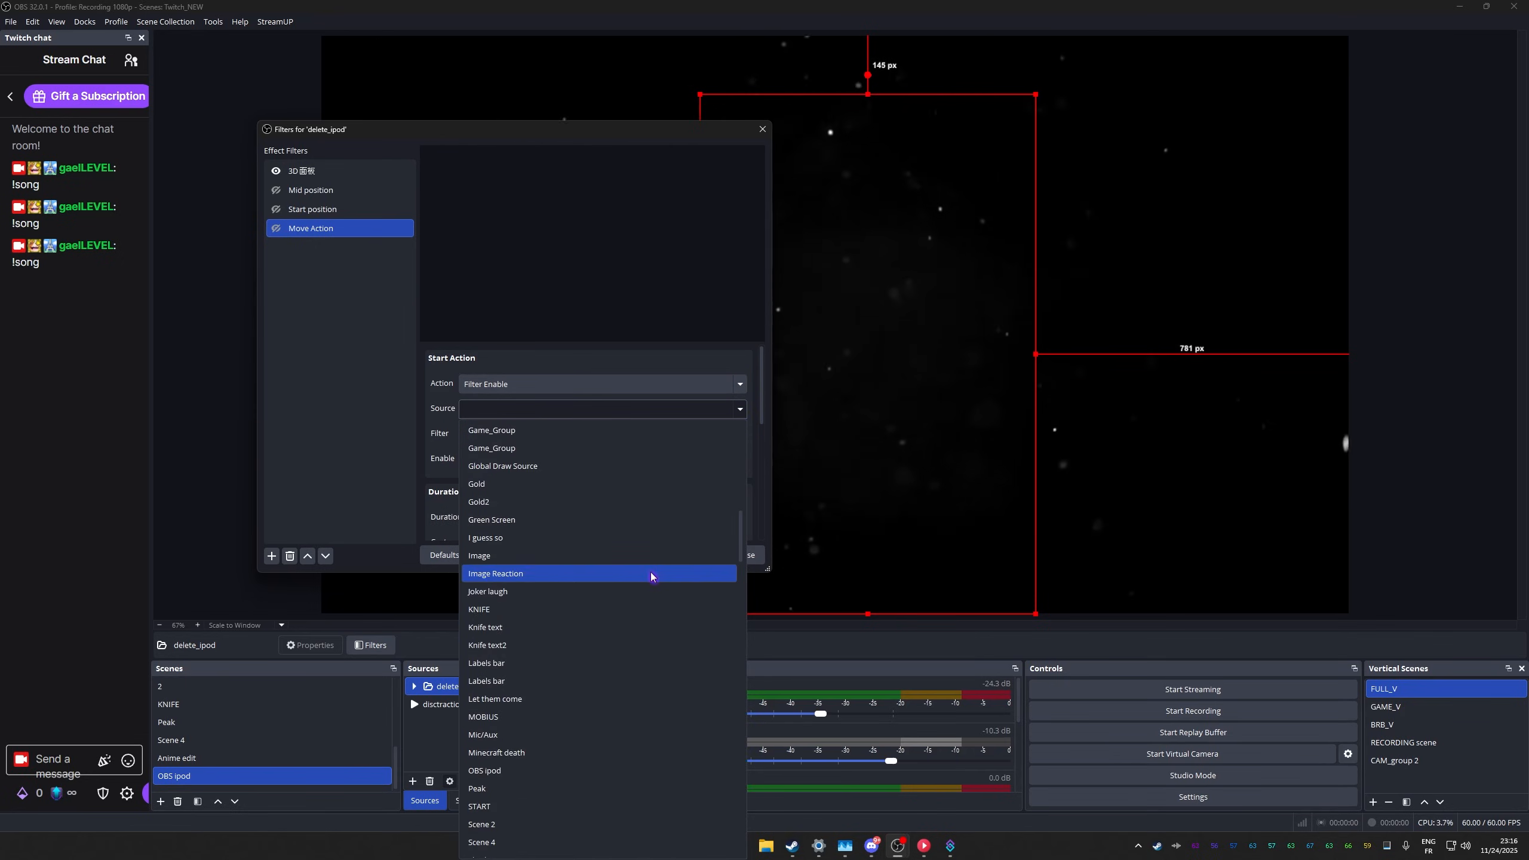
pyautogui.scroll(-12, 651, 571)
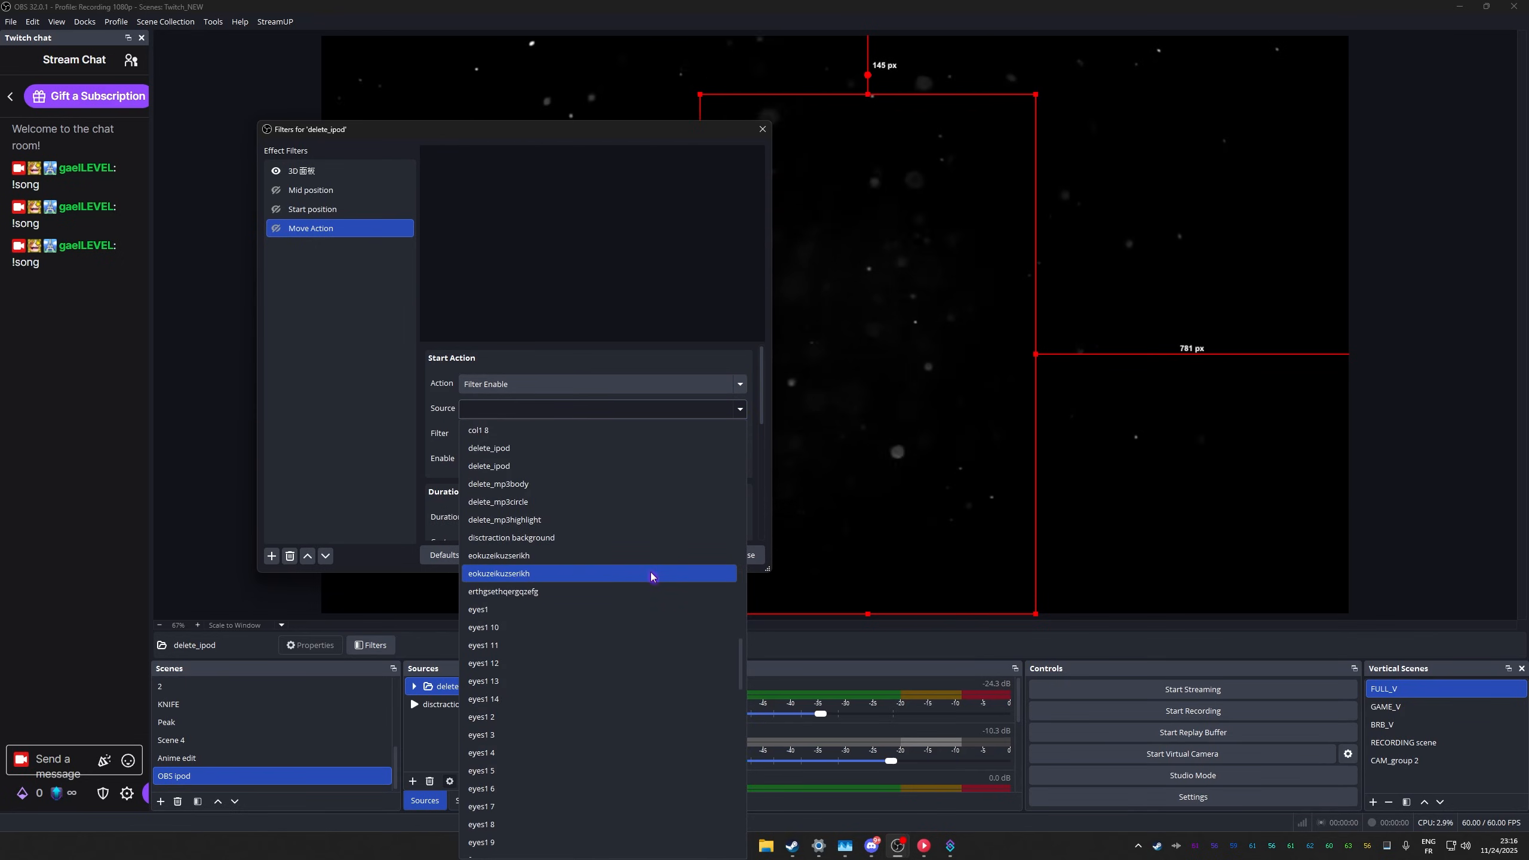
pyautogui.click(531, 521)
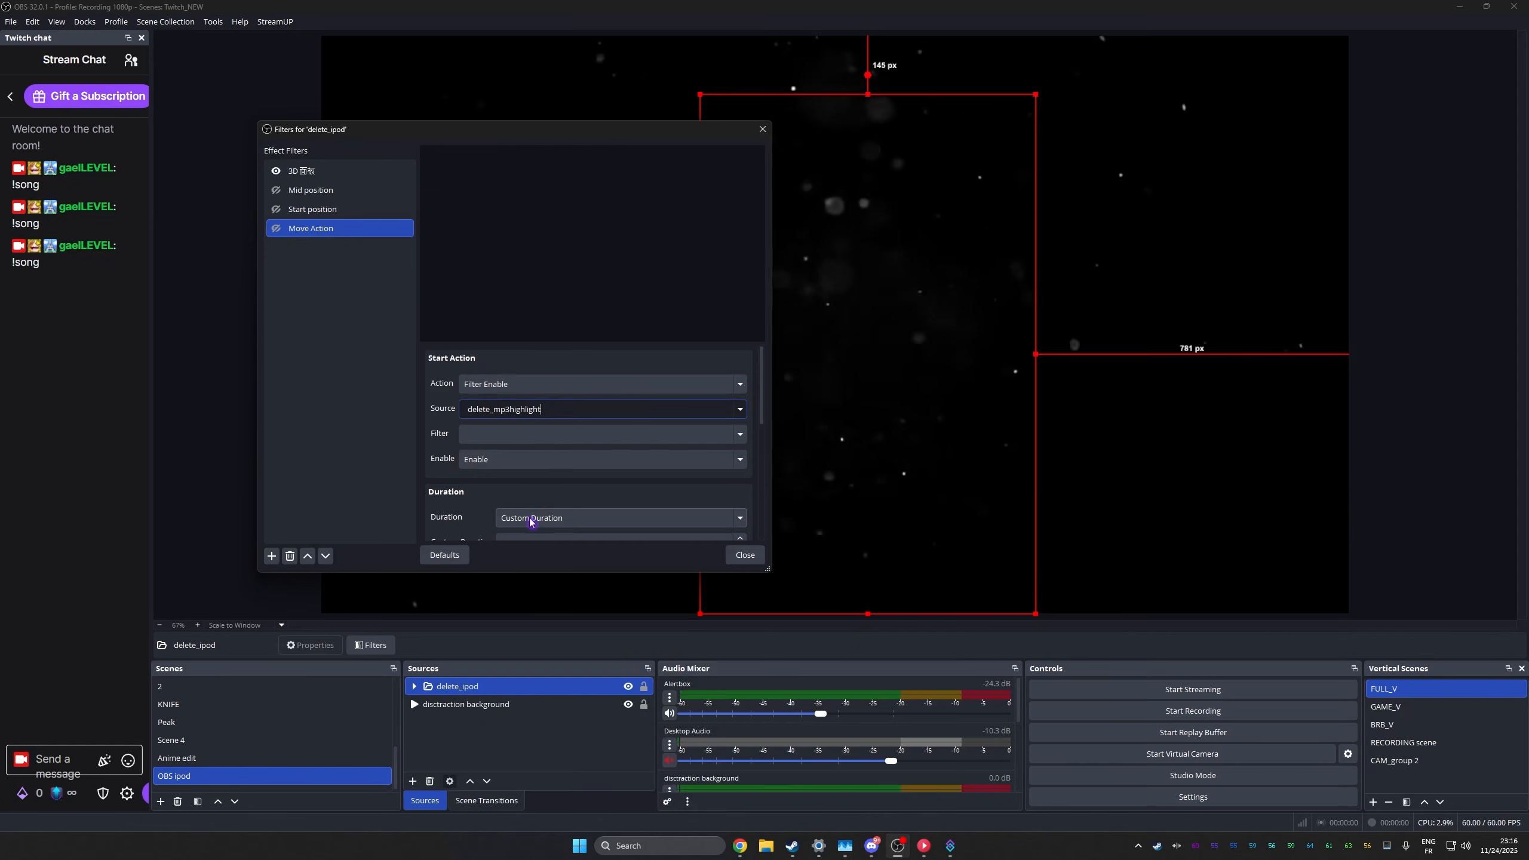
pyautogui.click(741, 435)
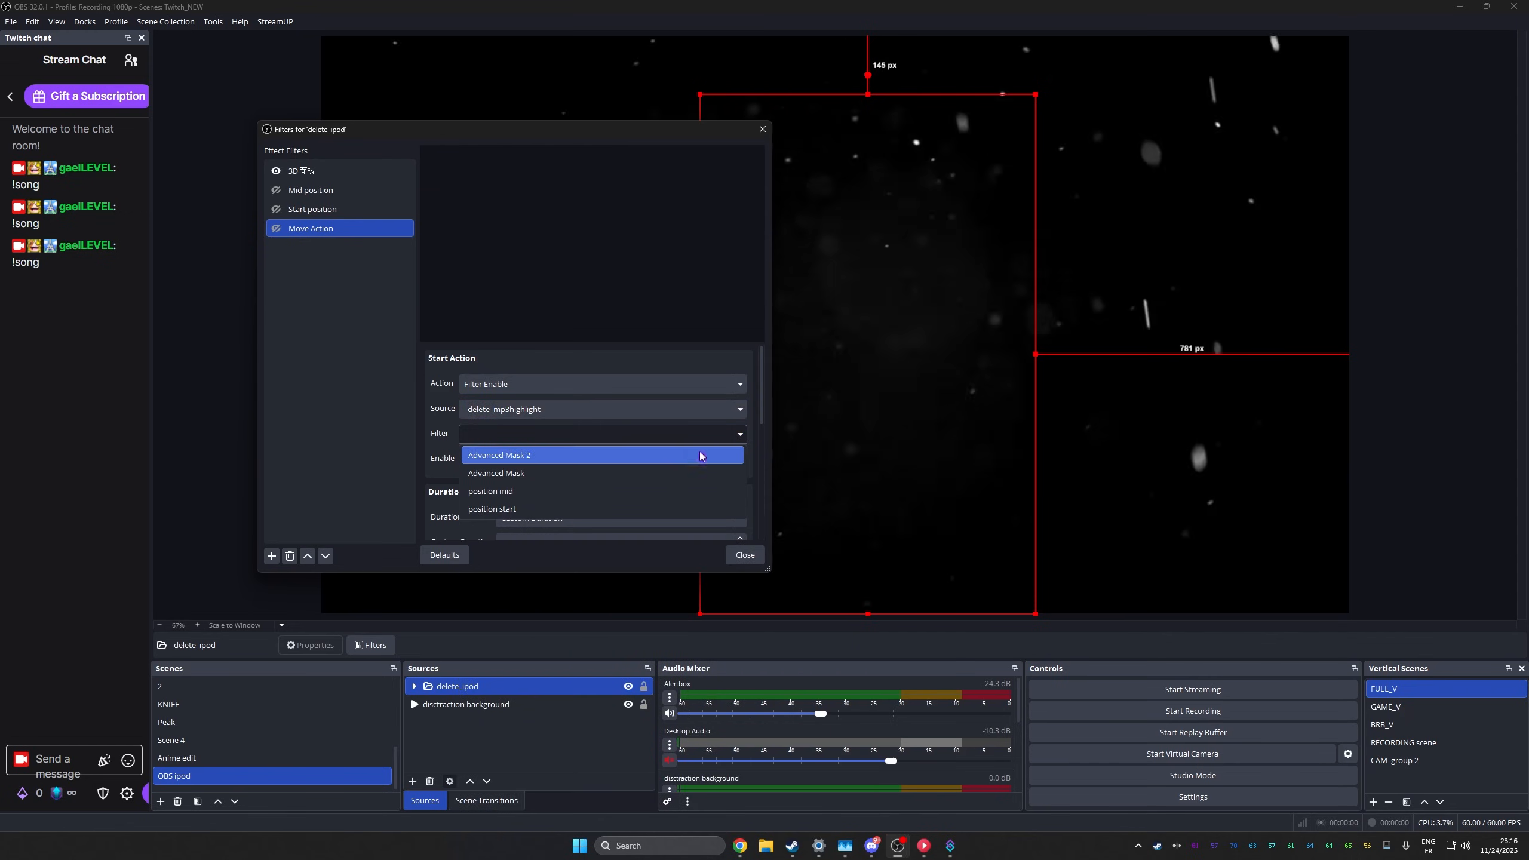
pyautogui.click(582, 494)
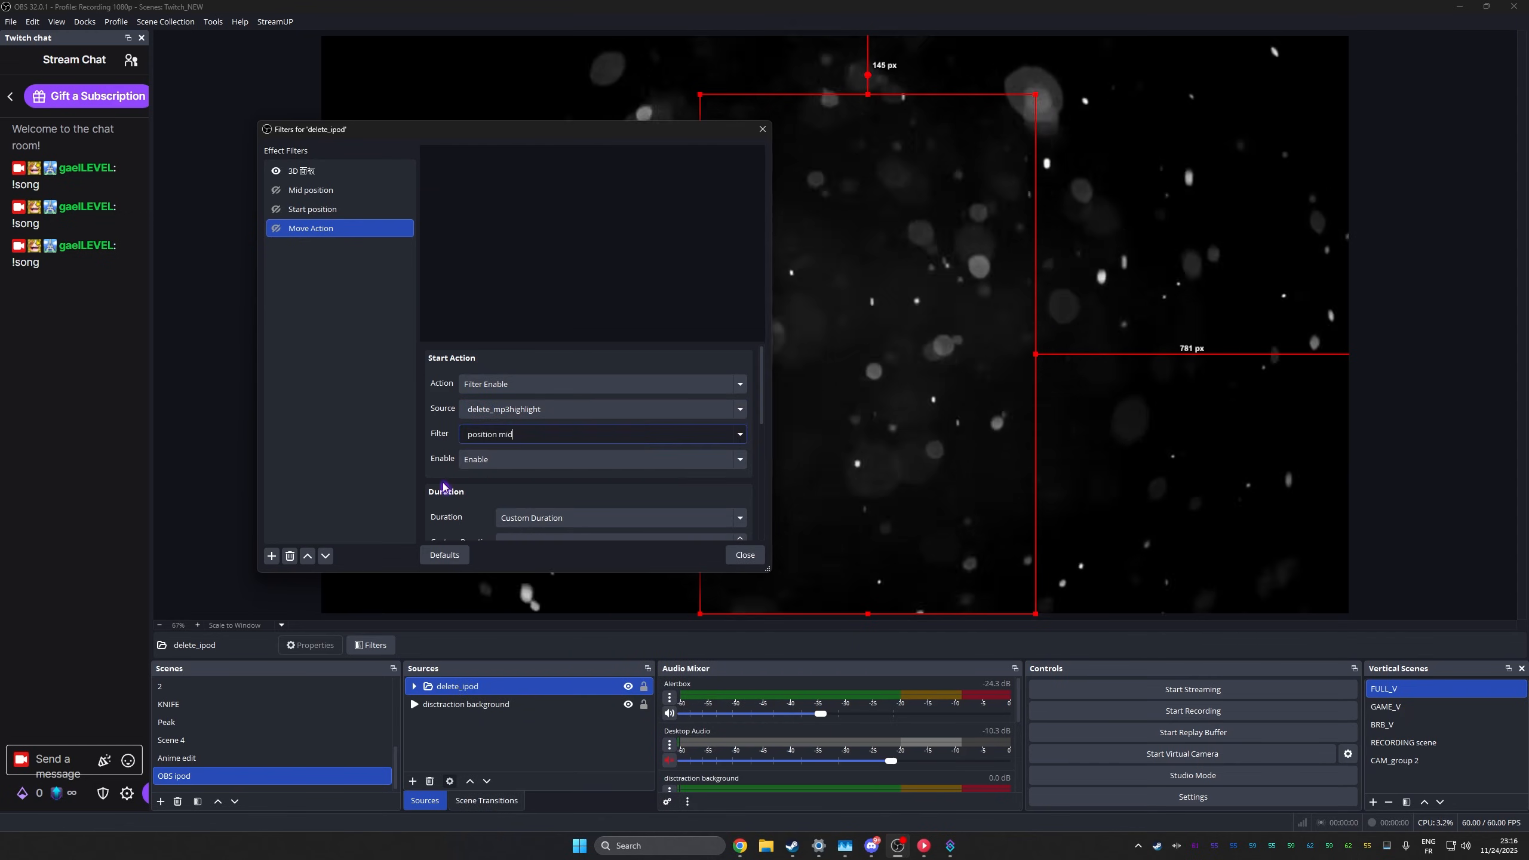
# Set the simultaneous move of the iPod group's Mid position filter to Move Action.
pyautogui.click(307, 193)
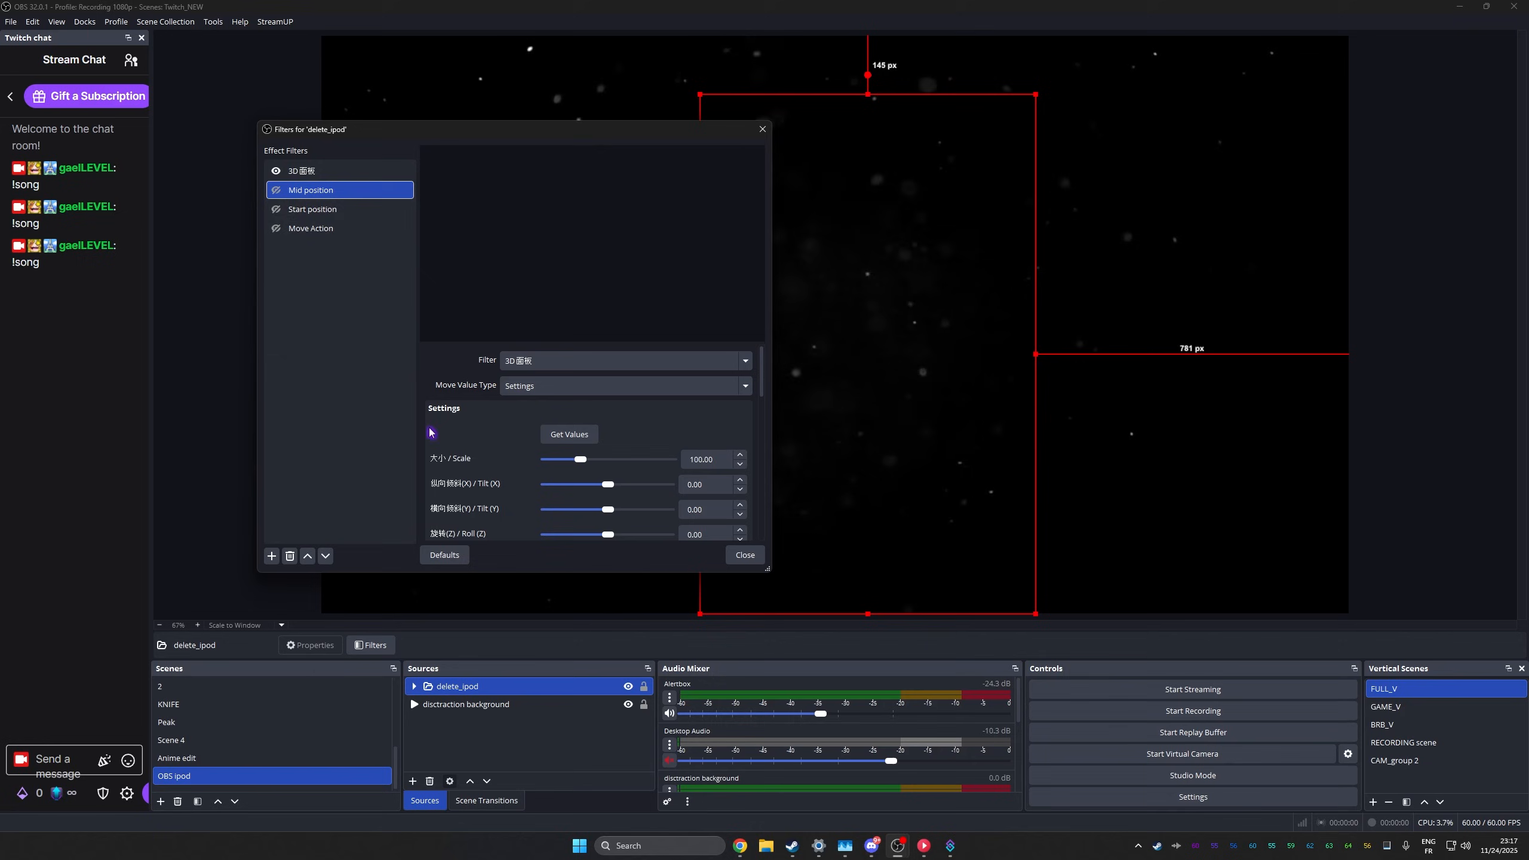
pyautogui.scroll(-10, 425, 421)
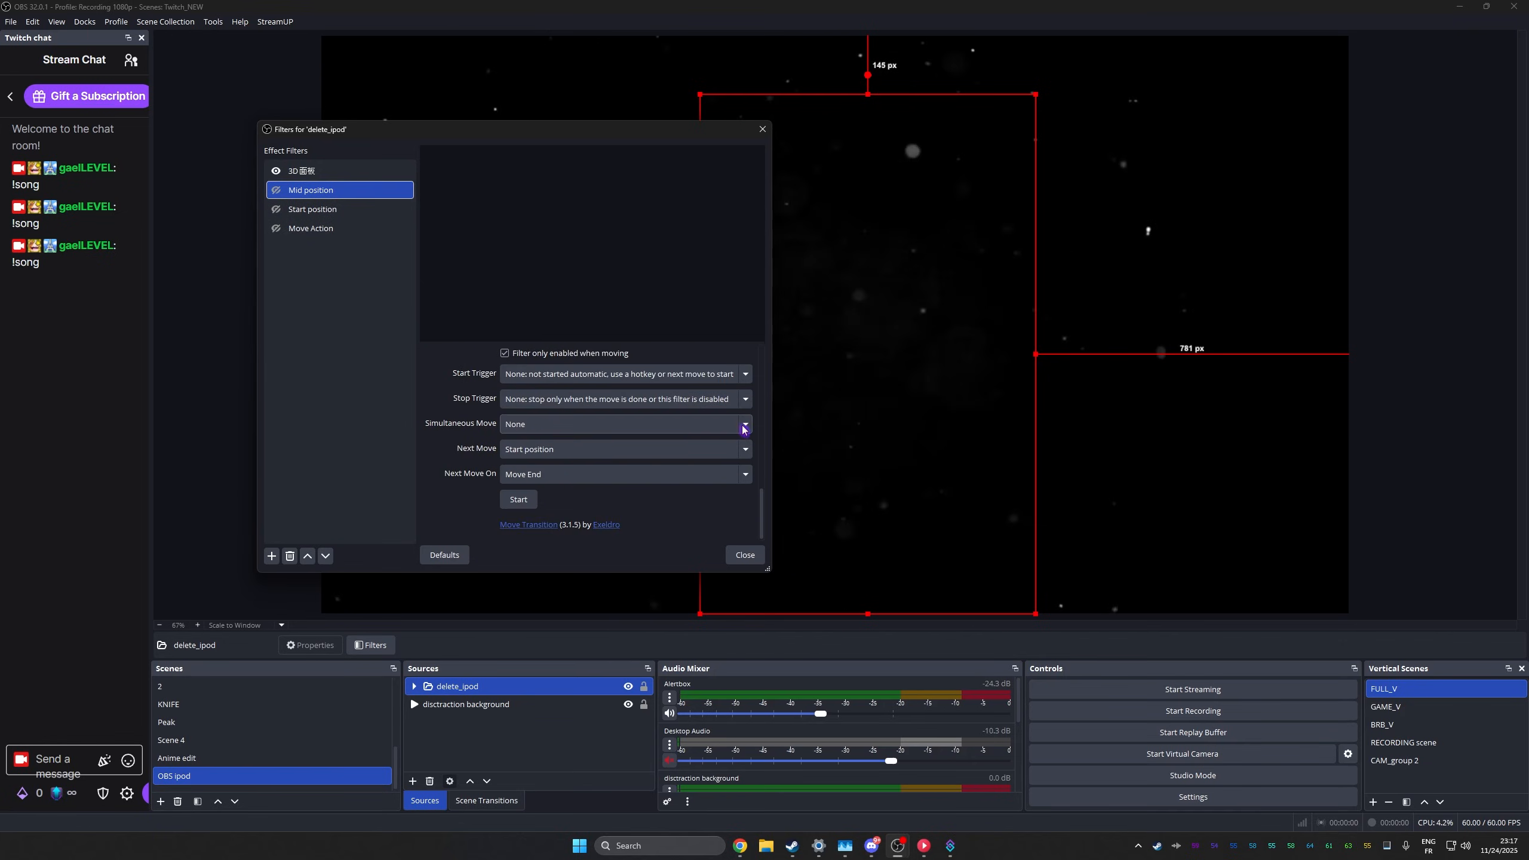
pyautogui.click(746, 424)
pyautogui.click(530, 499)
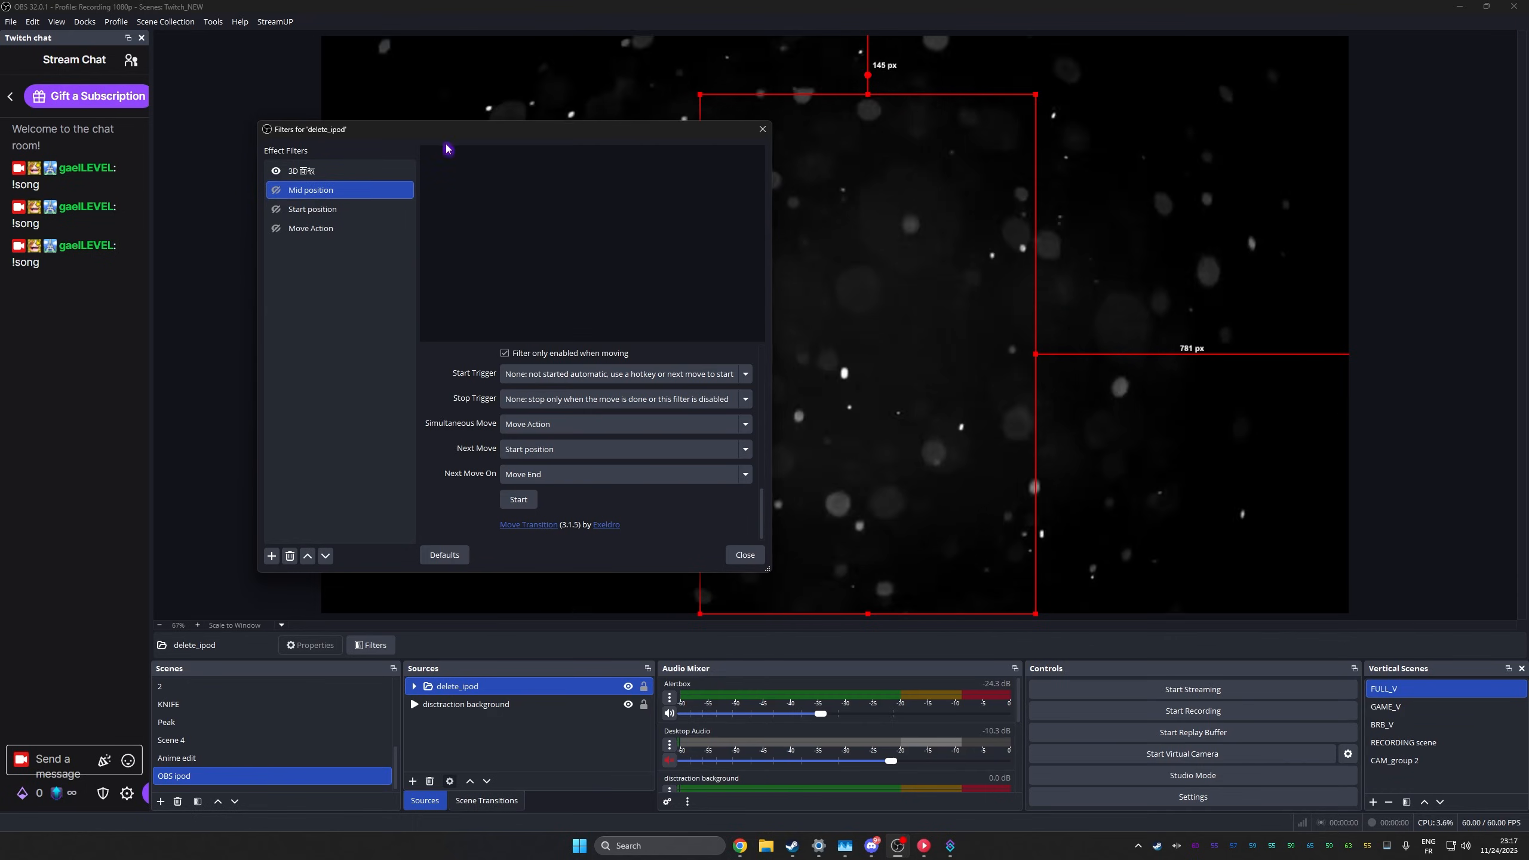
# Run the Mid position move to preview the iPod and highlight animation together, and close the filters.
pyautogui.moveTo(445, 134); pyautogui.dragTo(308, 159)
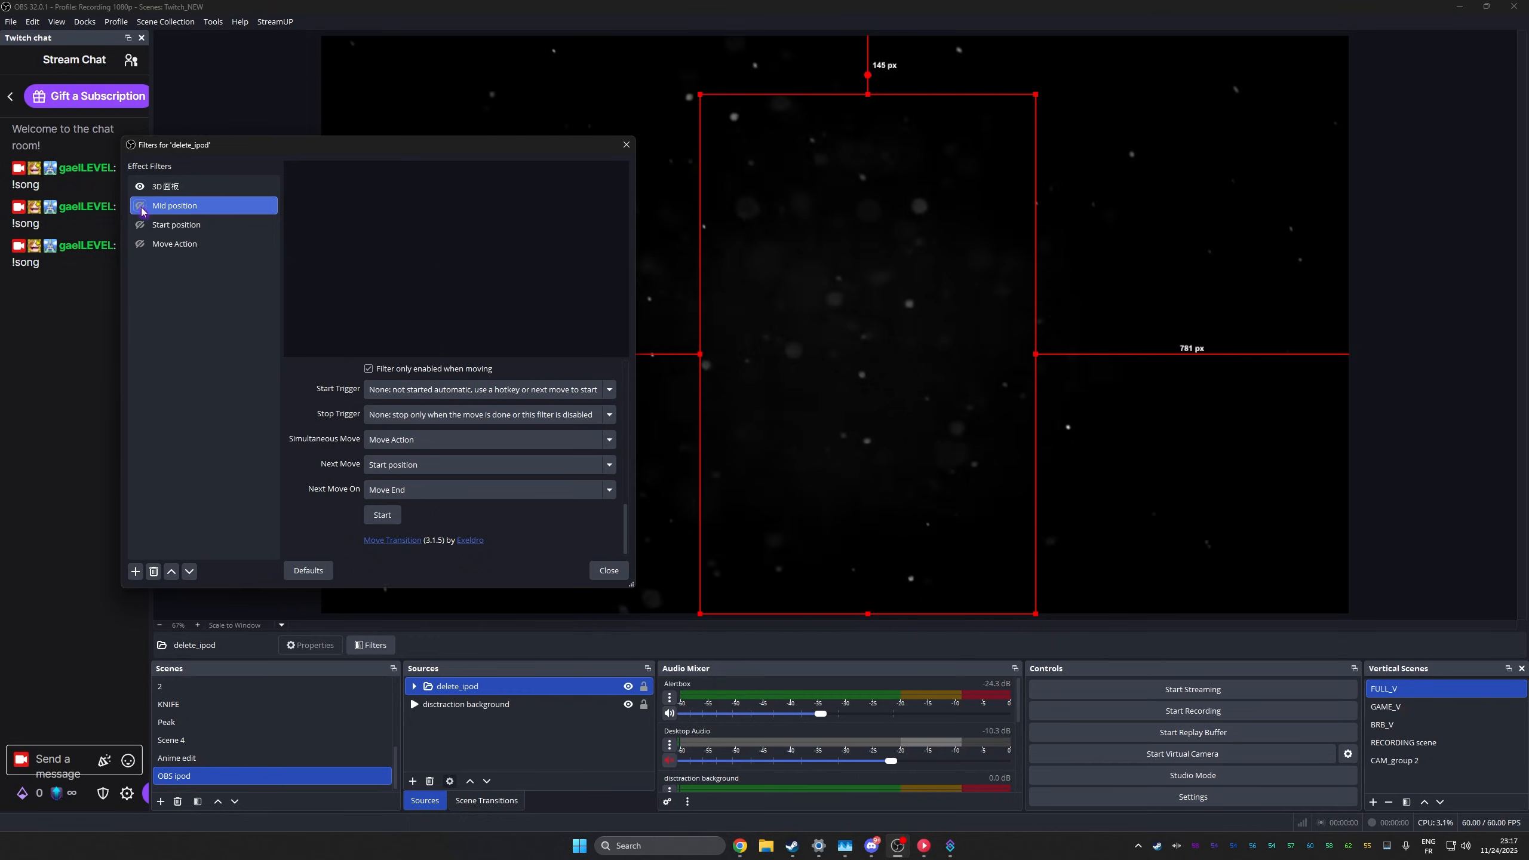
pyautogui.click(141, 206)
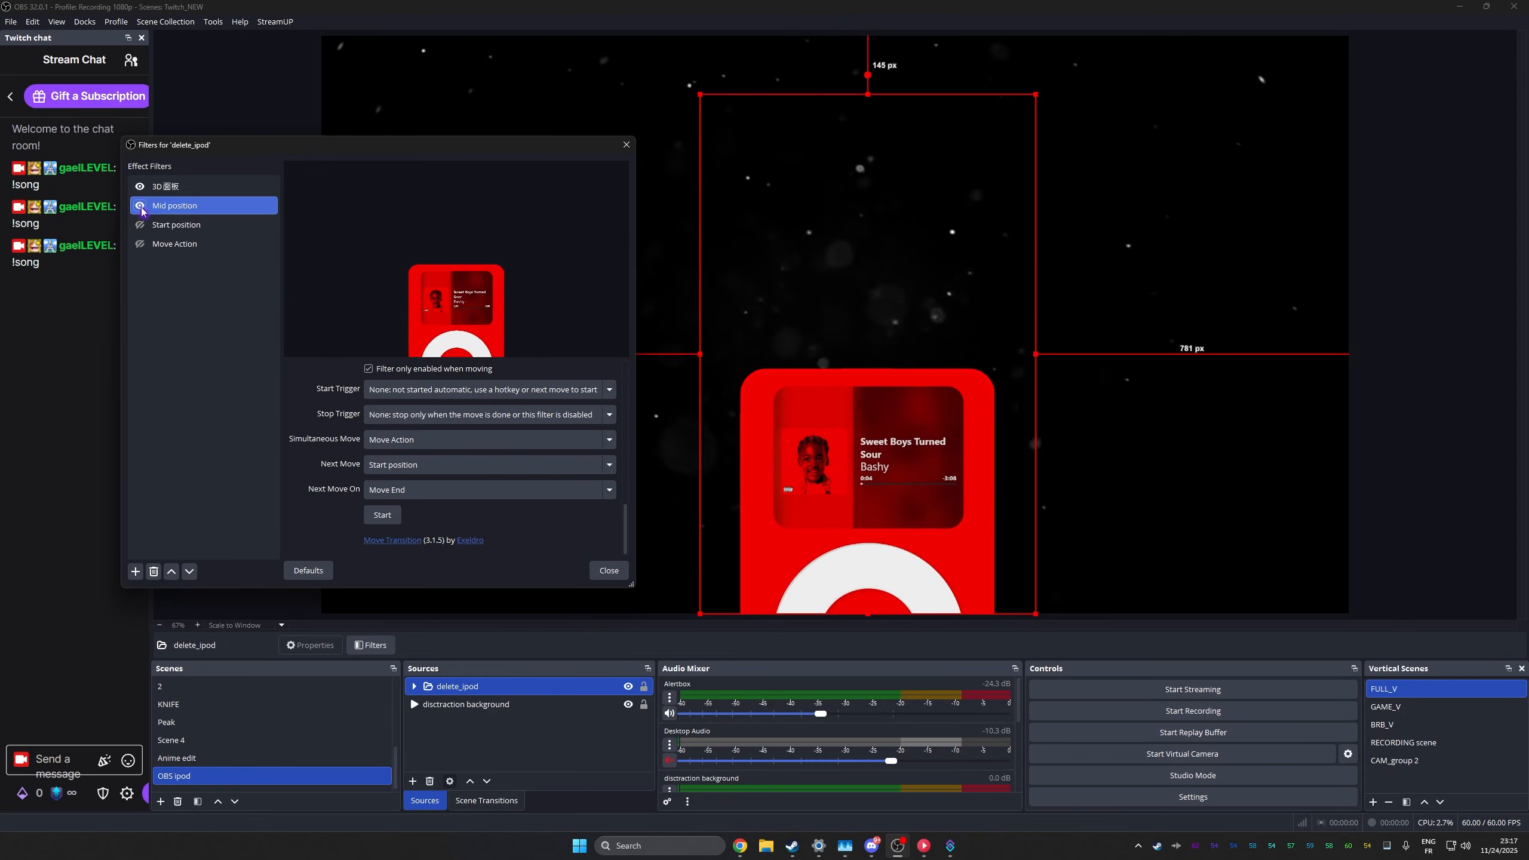
pyautogui.click(605, 571)
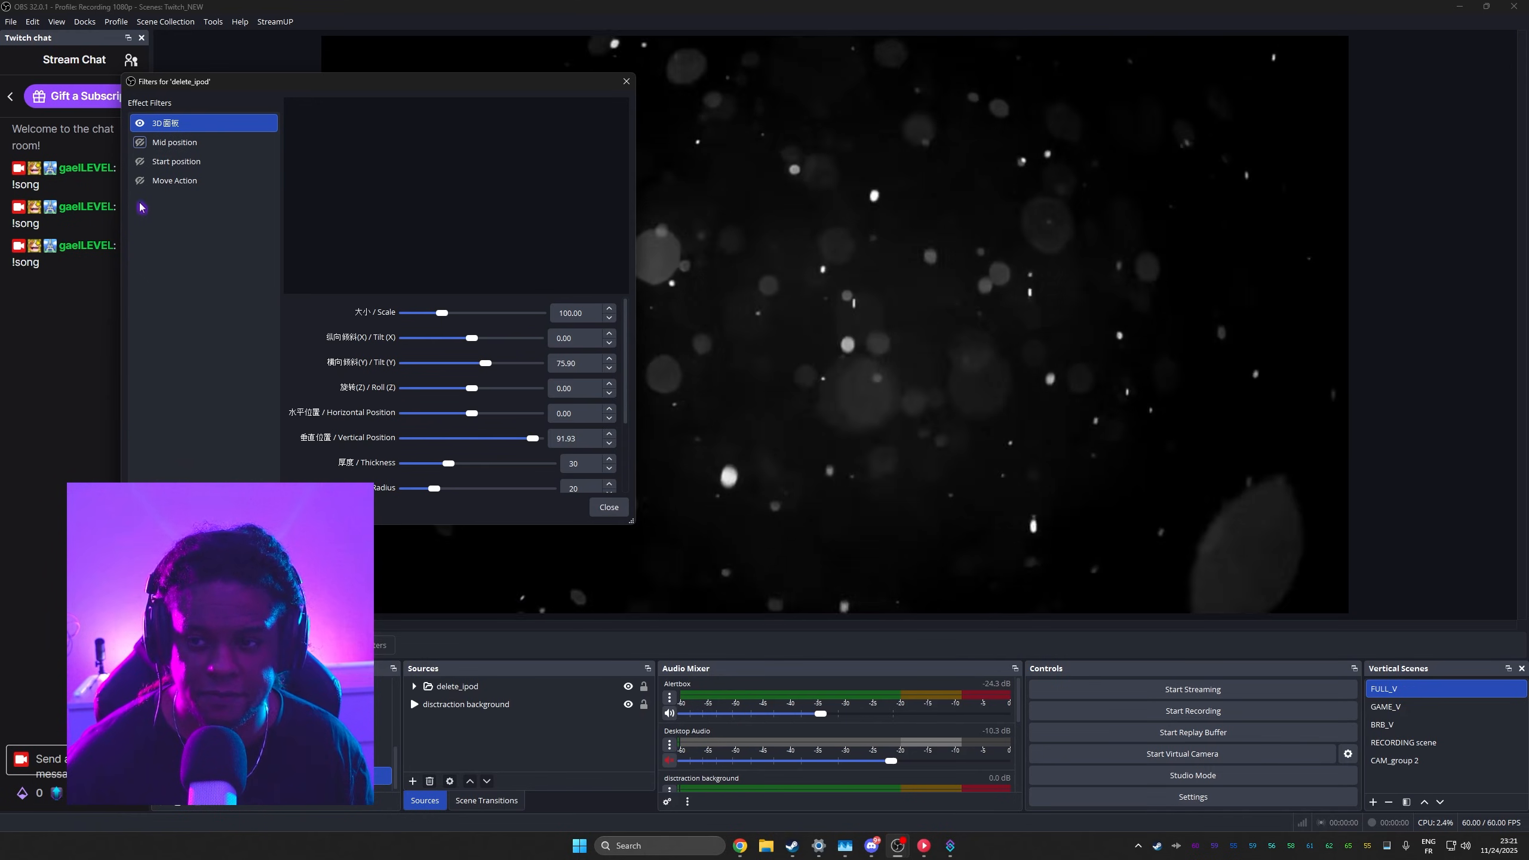
# Turn off the iPod group's 3D filter, expand the delete_ipod group and toggle the circle's visibility to identify it.
pyautogui.click(140, 123)
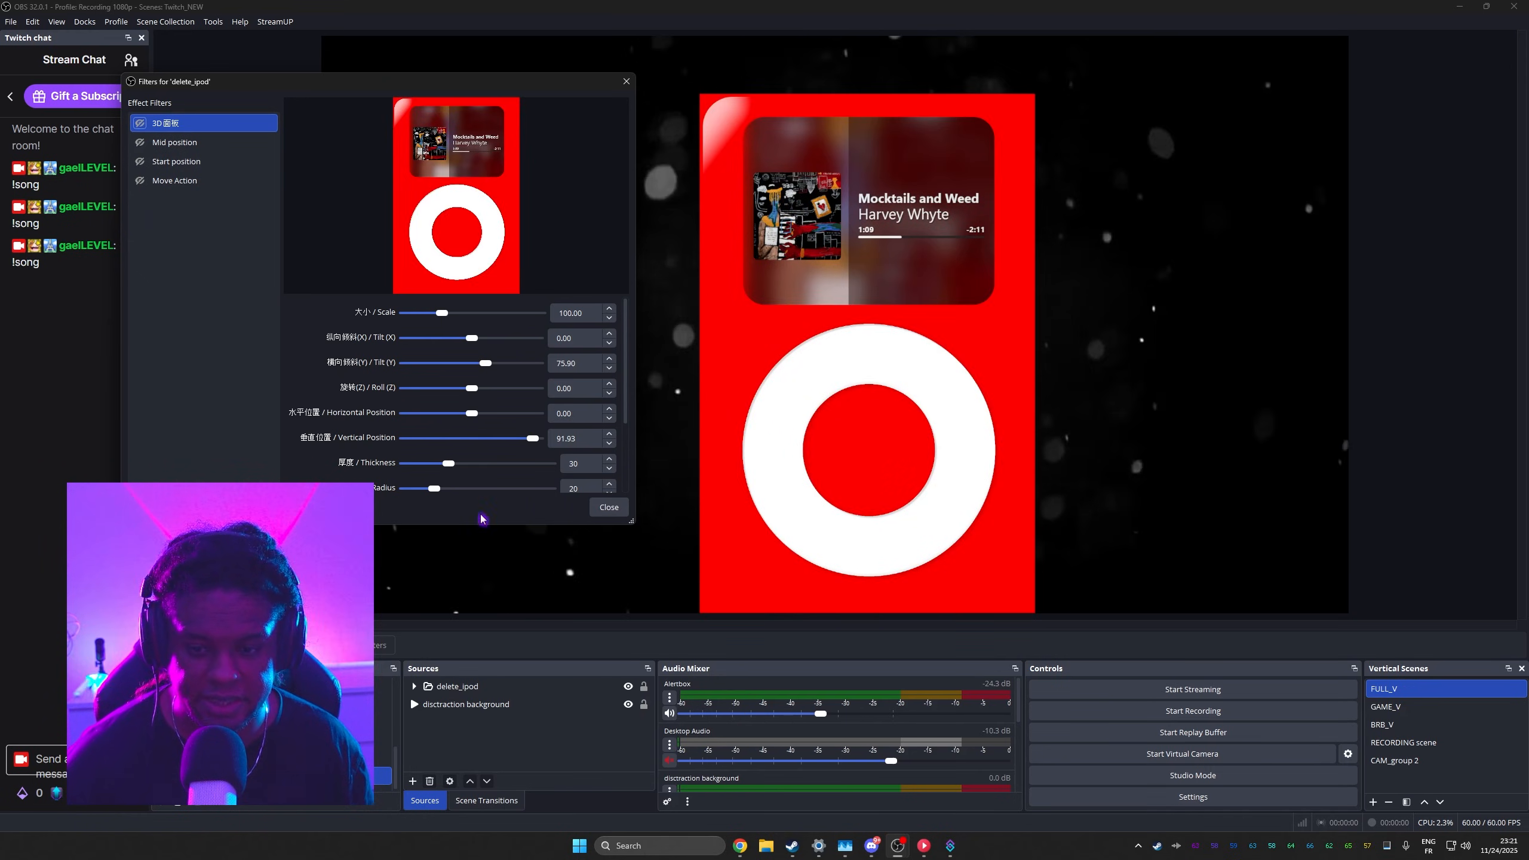
pyautogui.click(414, 687)
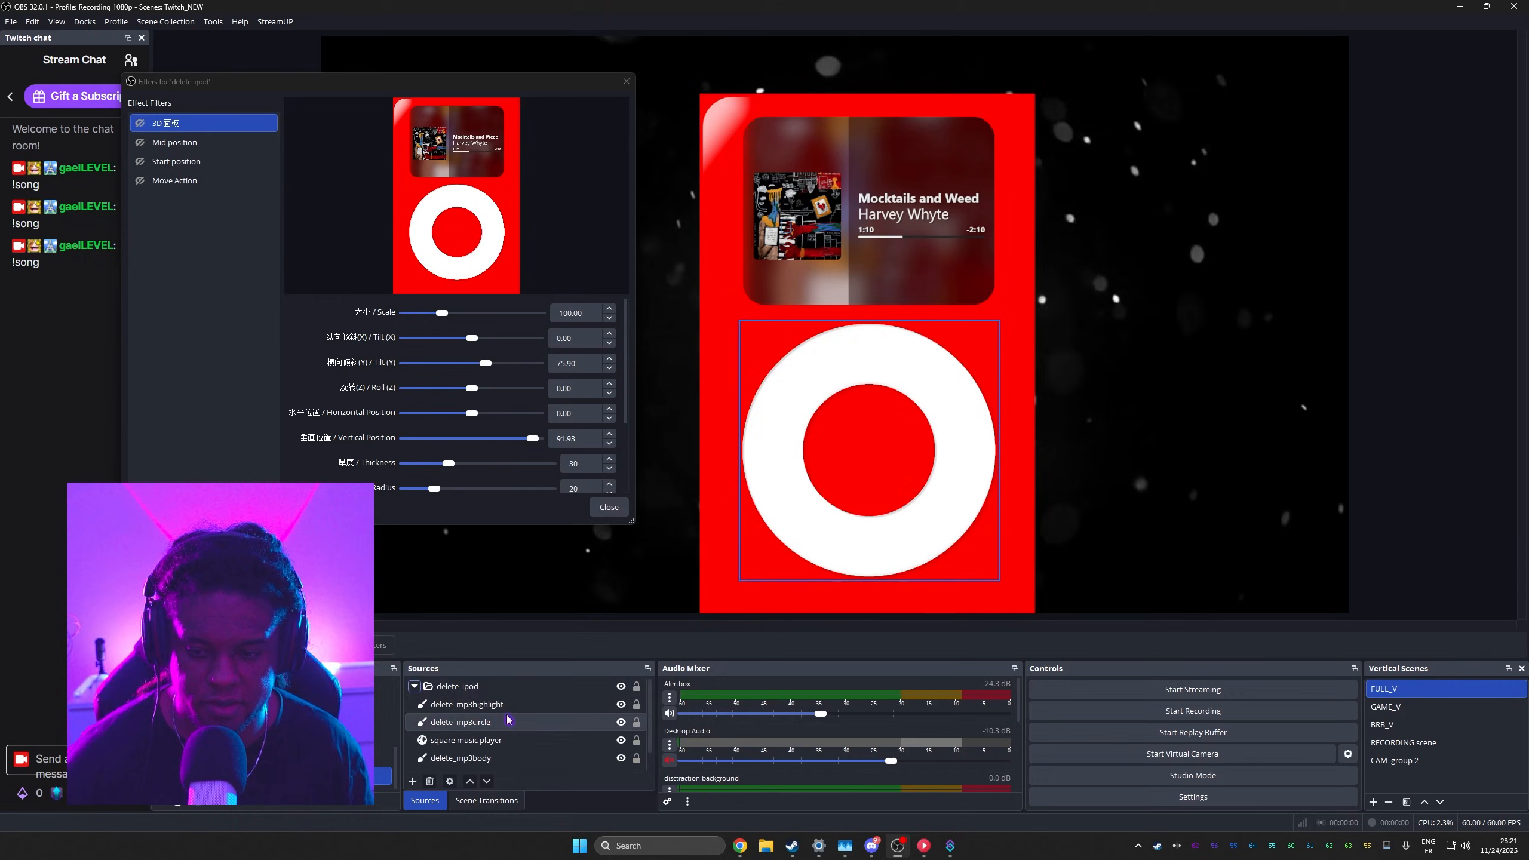
pyautogui.click(621, 721)
pyautogui.click(620, 722)
# Change the color of delete_mp3circle to light yellow, #ffff7f.
pyautogui.click(581, 725)
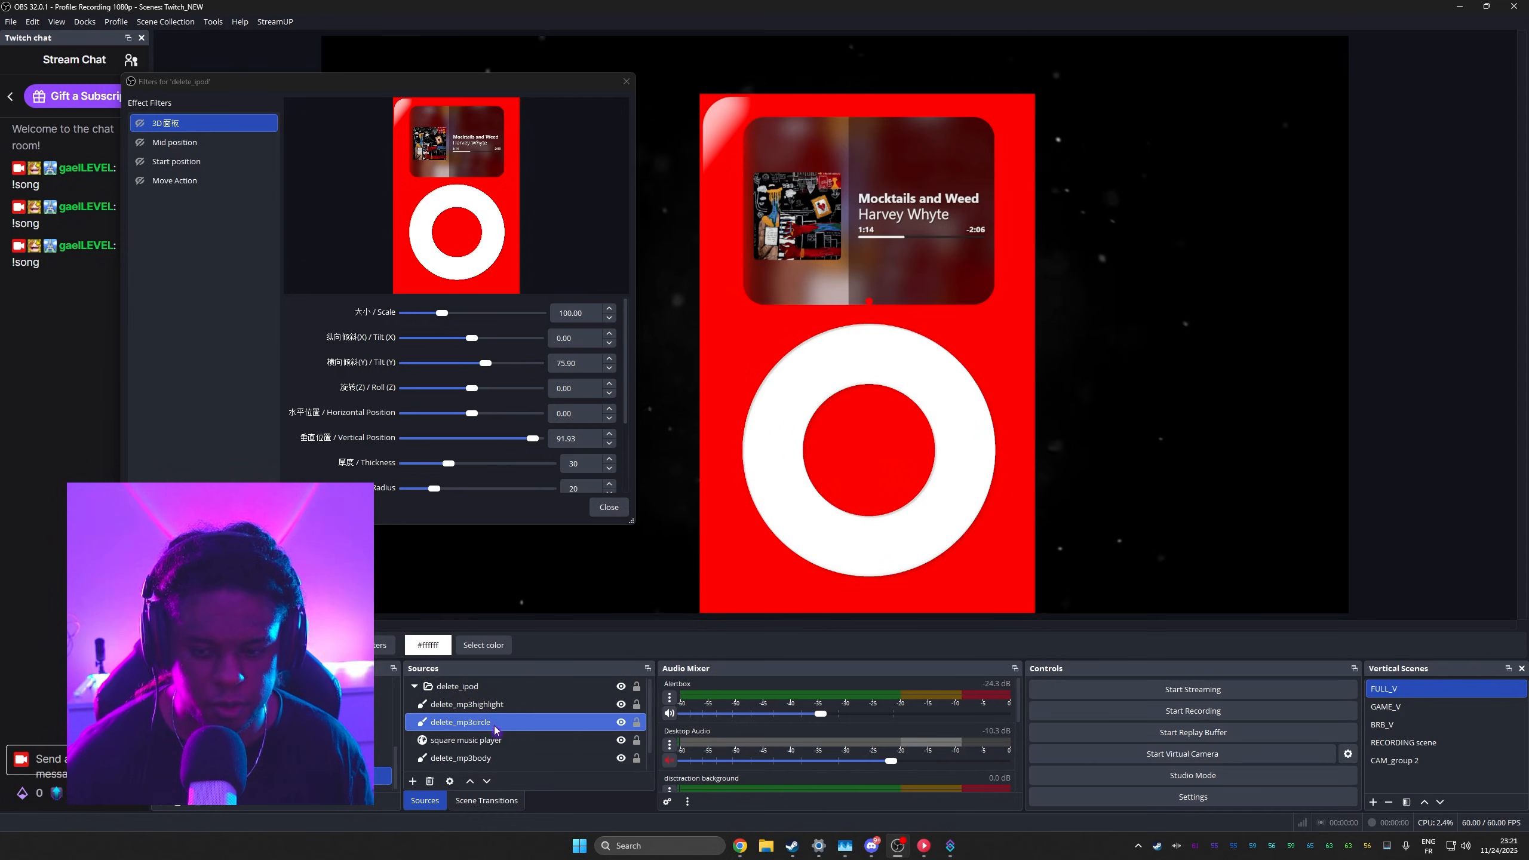
pyautogui.click(483, 645)
pyautogui.click(707, 353)
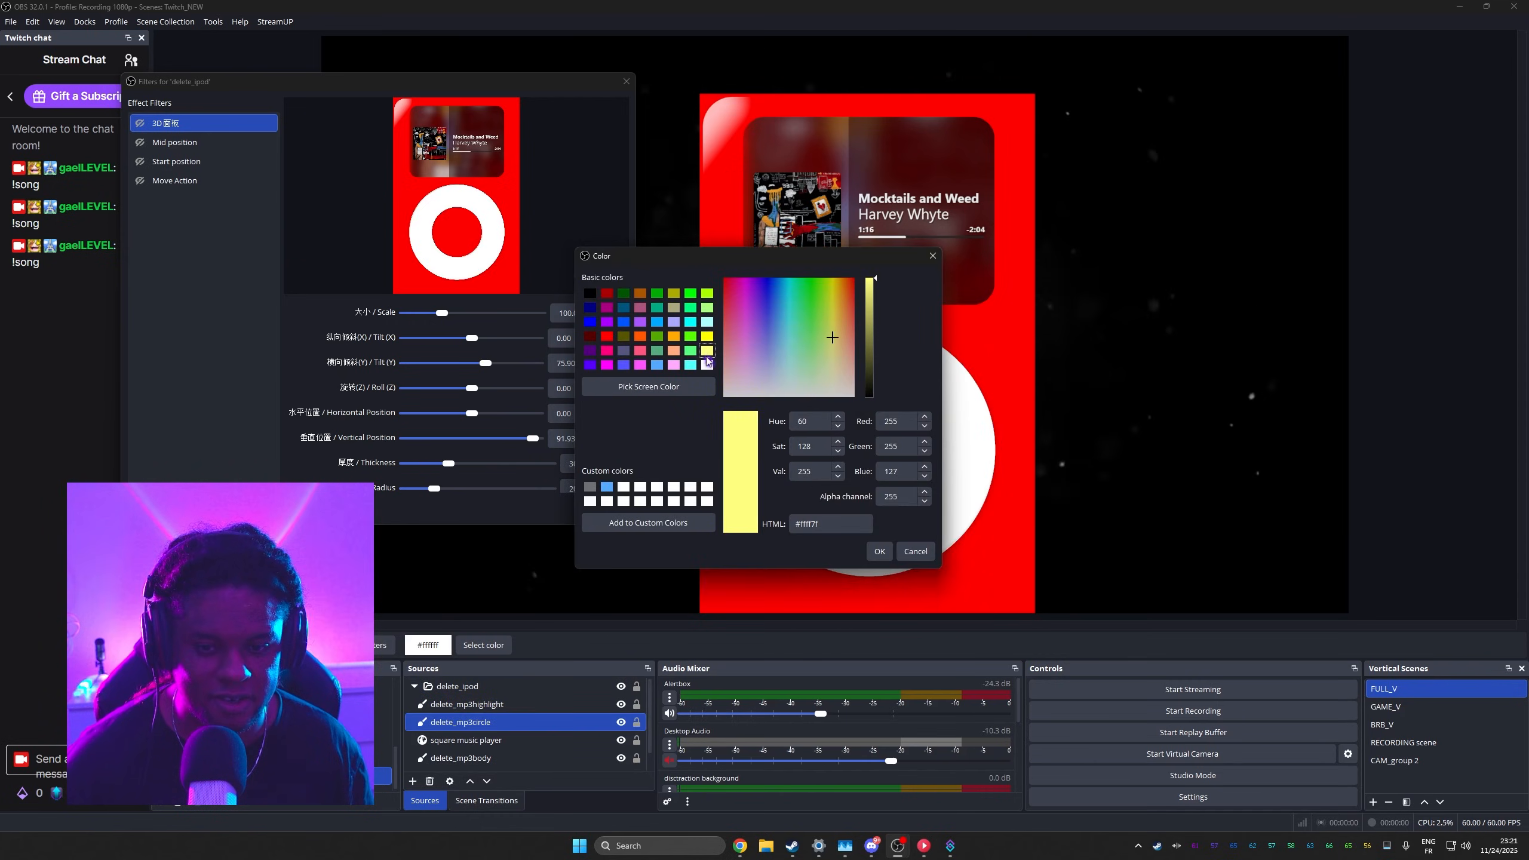
pyautogui.click(878, 552)
# Change the color of delete_mp3body to light blue, #55aaff.
pyautogui.click(460, 758)
pyautogui.click(483, 646)
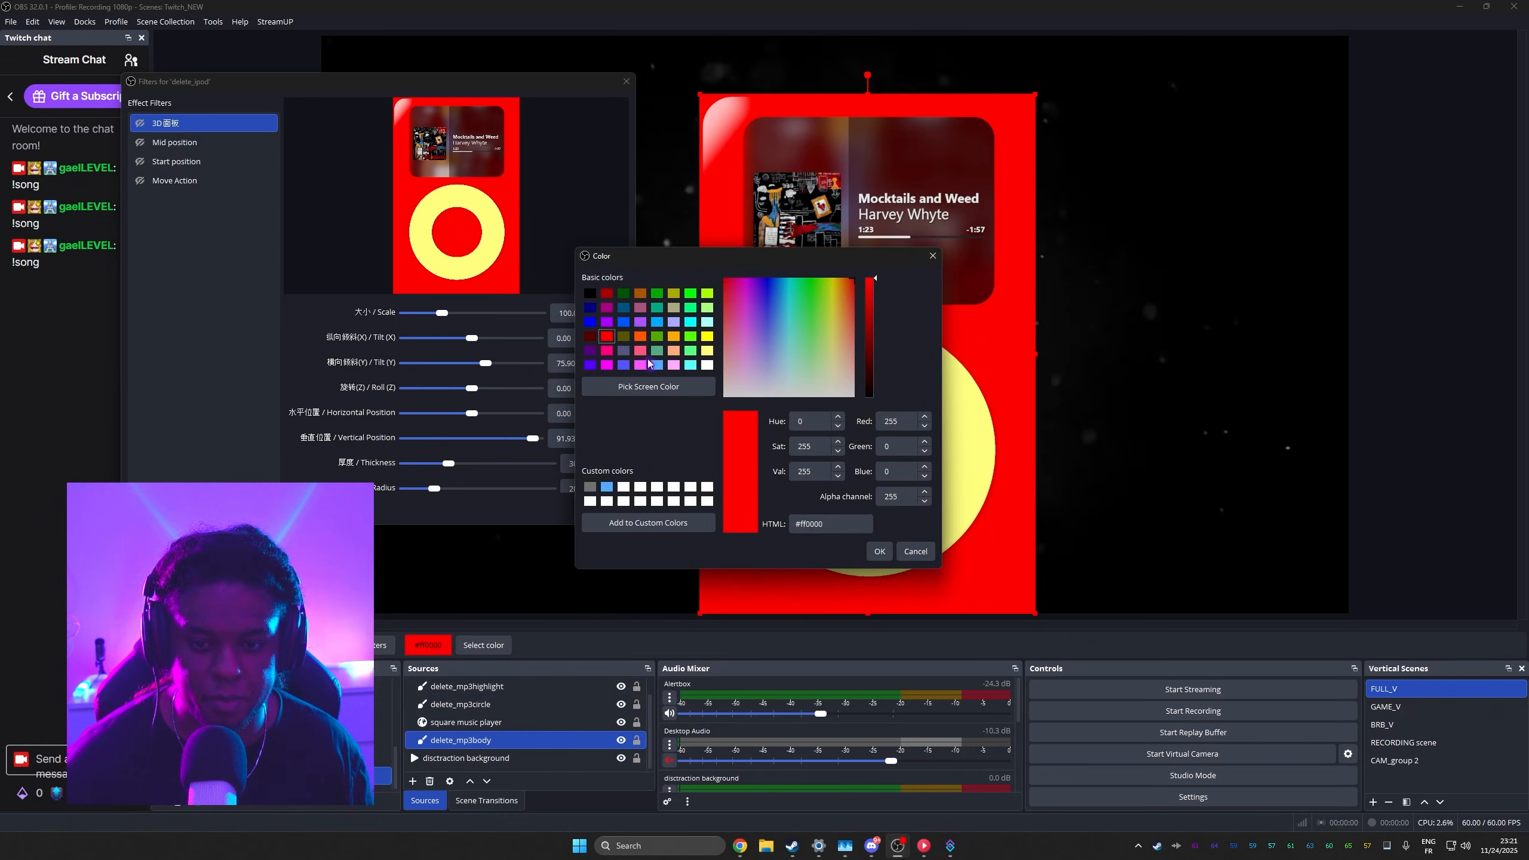
pyautogui.click(656, 365)
pyautogui.click(875, 555)
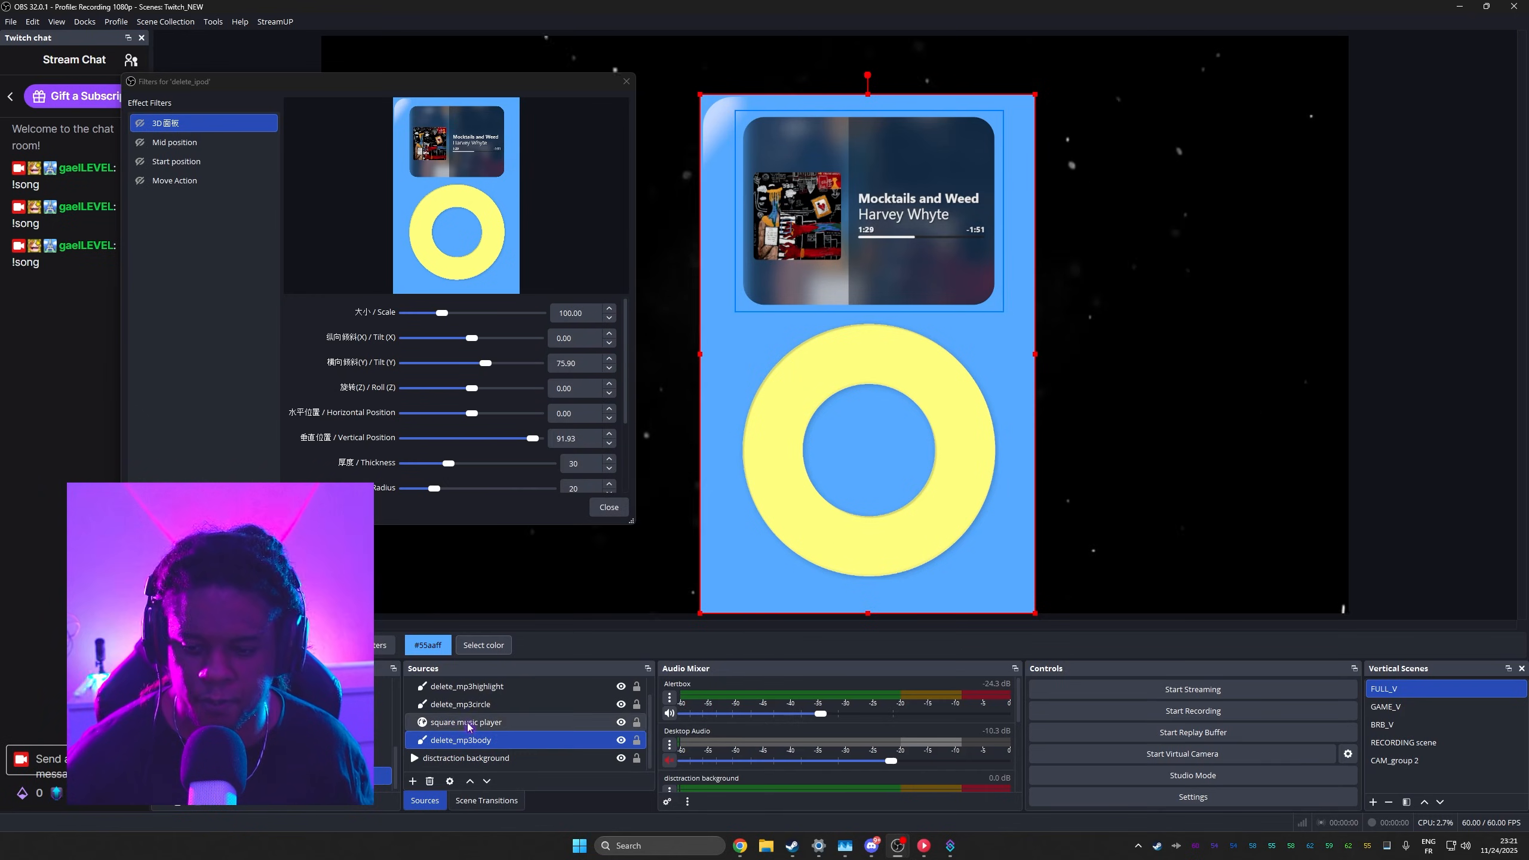
# Open the filters of delete_mp3highlight and toggle its Advanced Mask filter off and back on to check its effect.
pyautogui.click(467, 686)
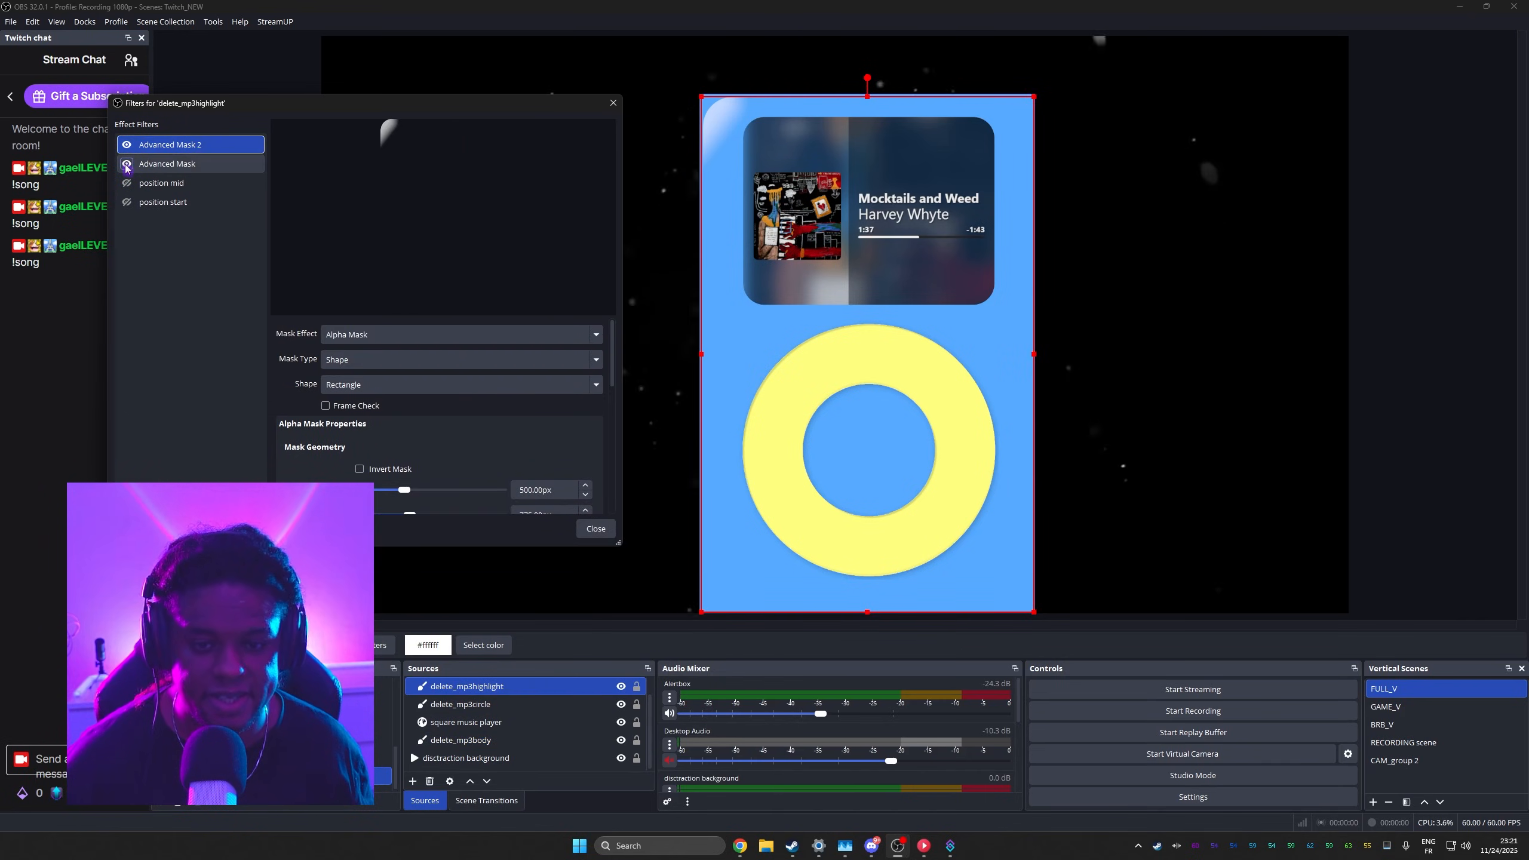
pyautogui.click(127, 167)
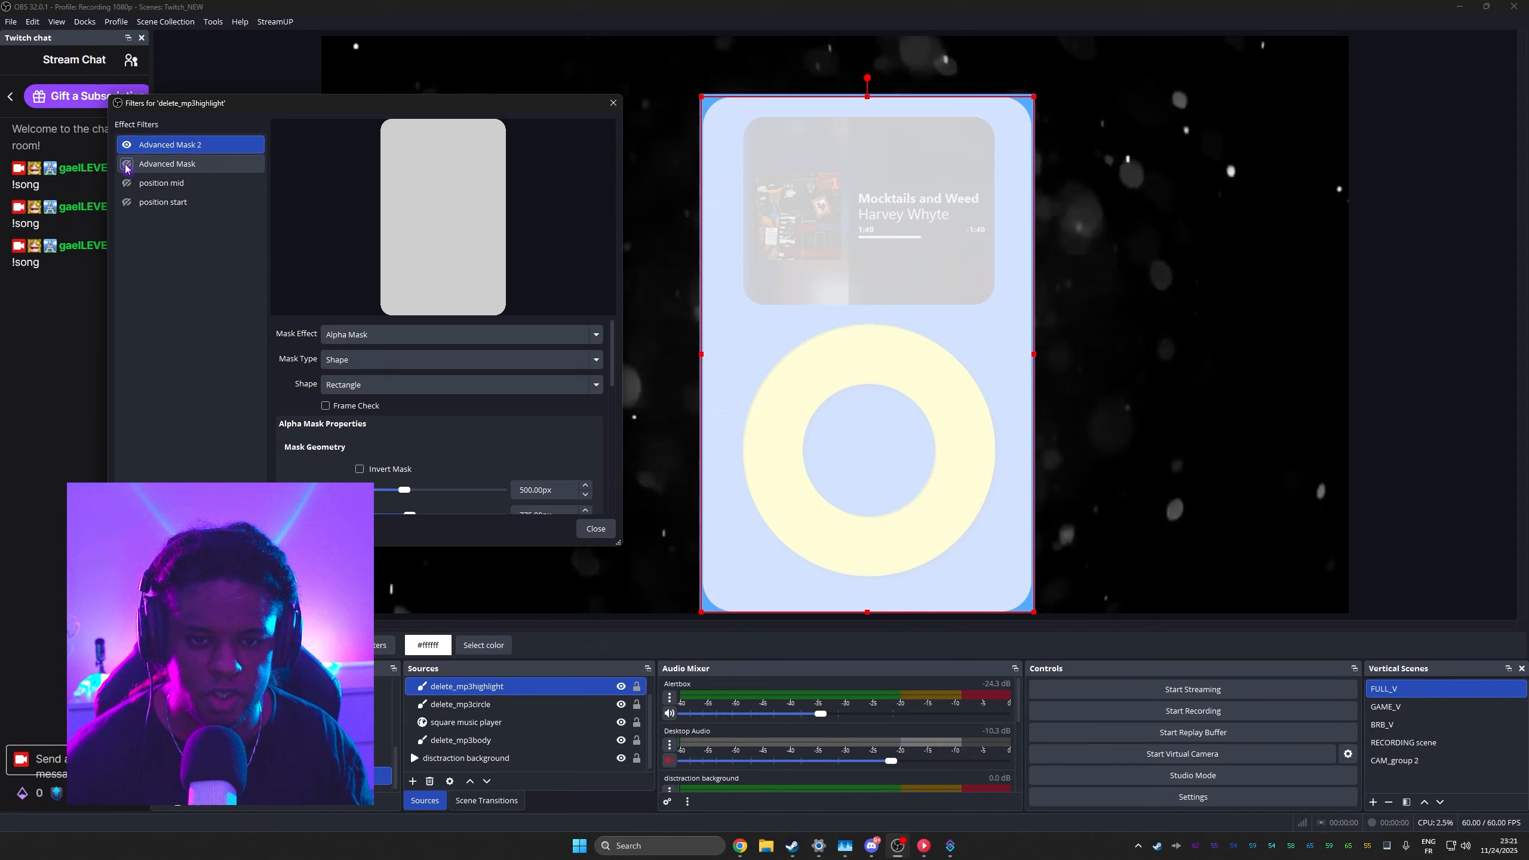
pyautogui.click(127, 164)
# Increase the Center X of the highlight's Advanced Mask to slide the diagonal shine further across the iPod body.
pyautogui.click(158, 167)
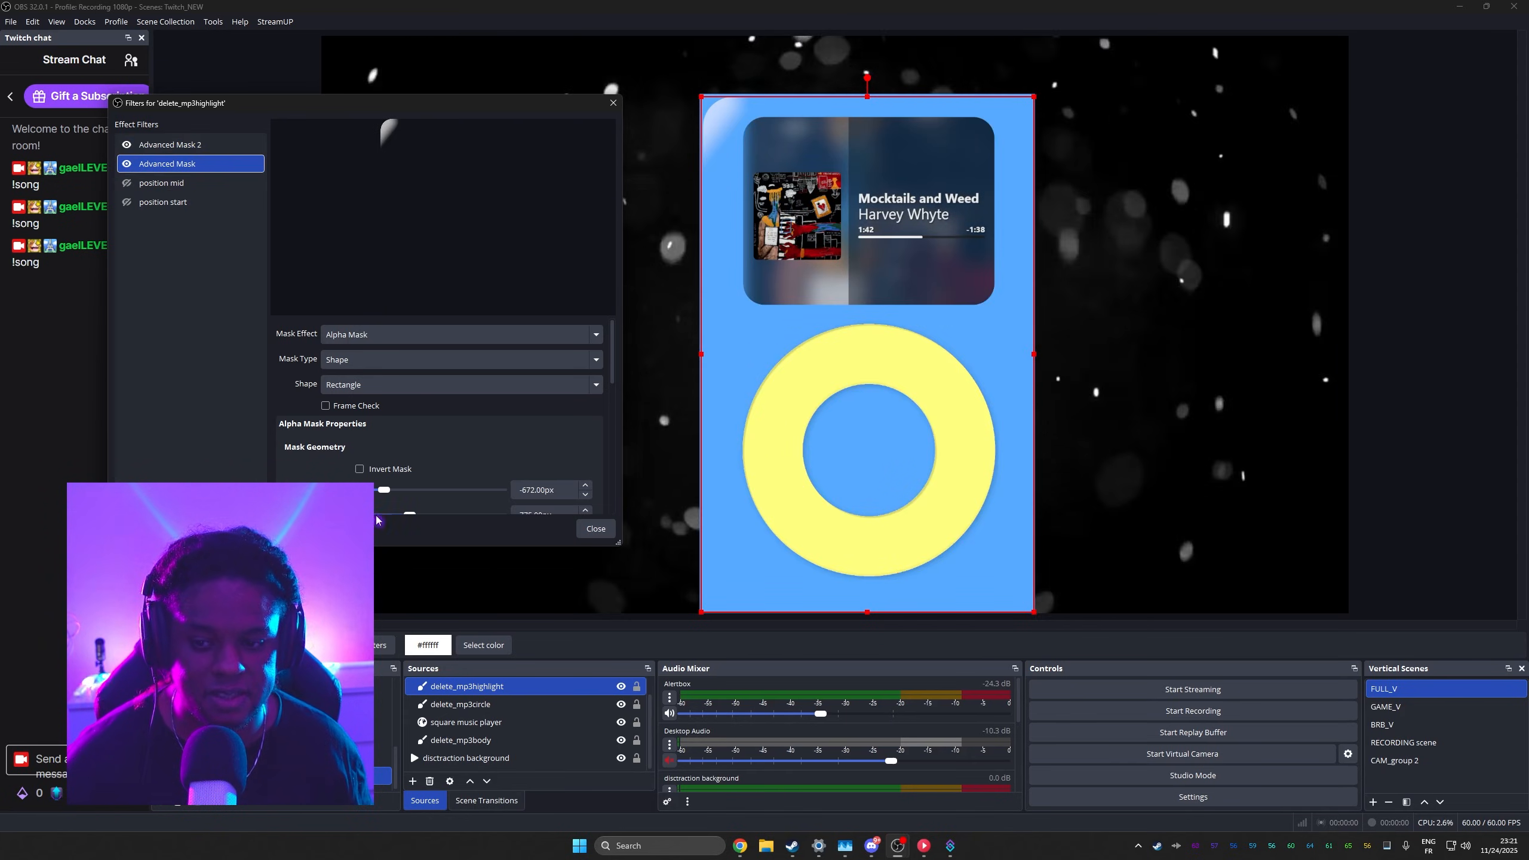
pyautogui.scroll(-1, 373, 422)
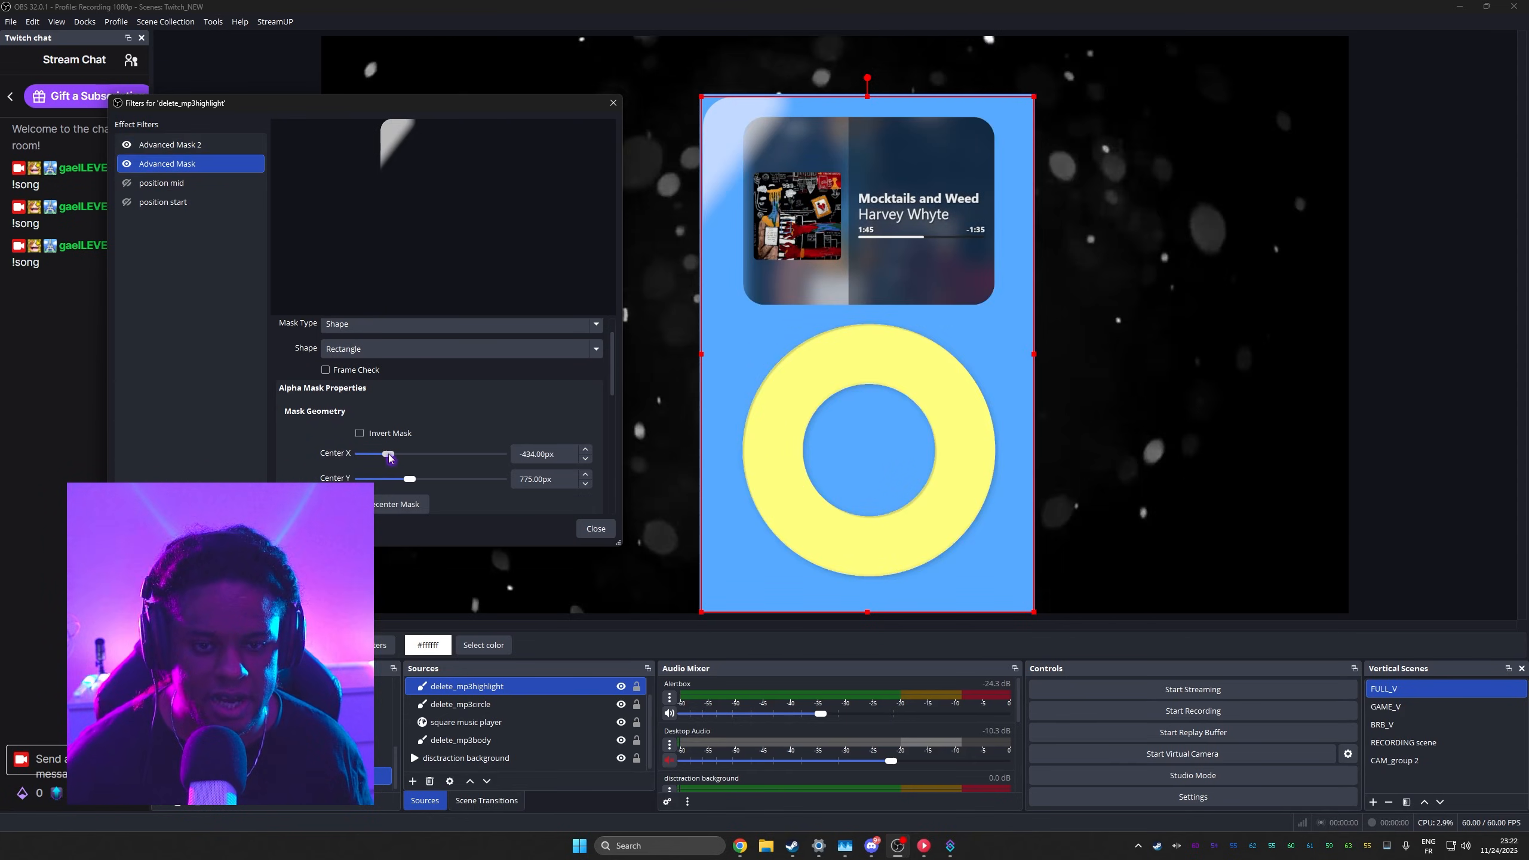
pyautogui.moveTo(382, 459)
pyautogui.mouseDown()
pyautogui.moveTo(415, 462)
pyautogui.moveTo(393, 461)
pyautogui.mouseUp()
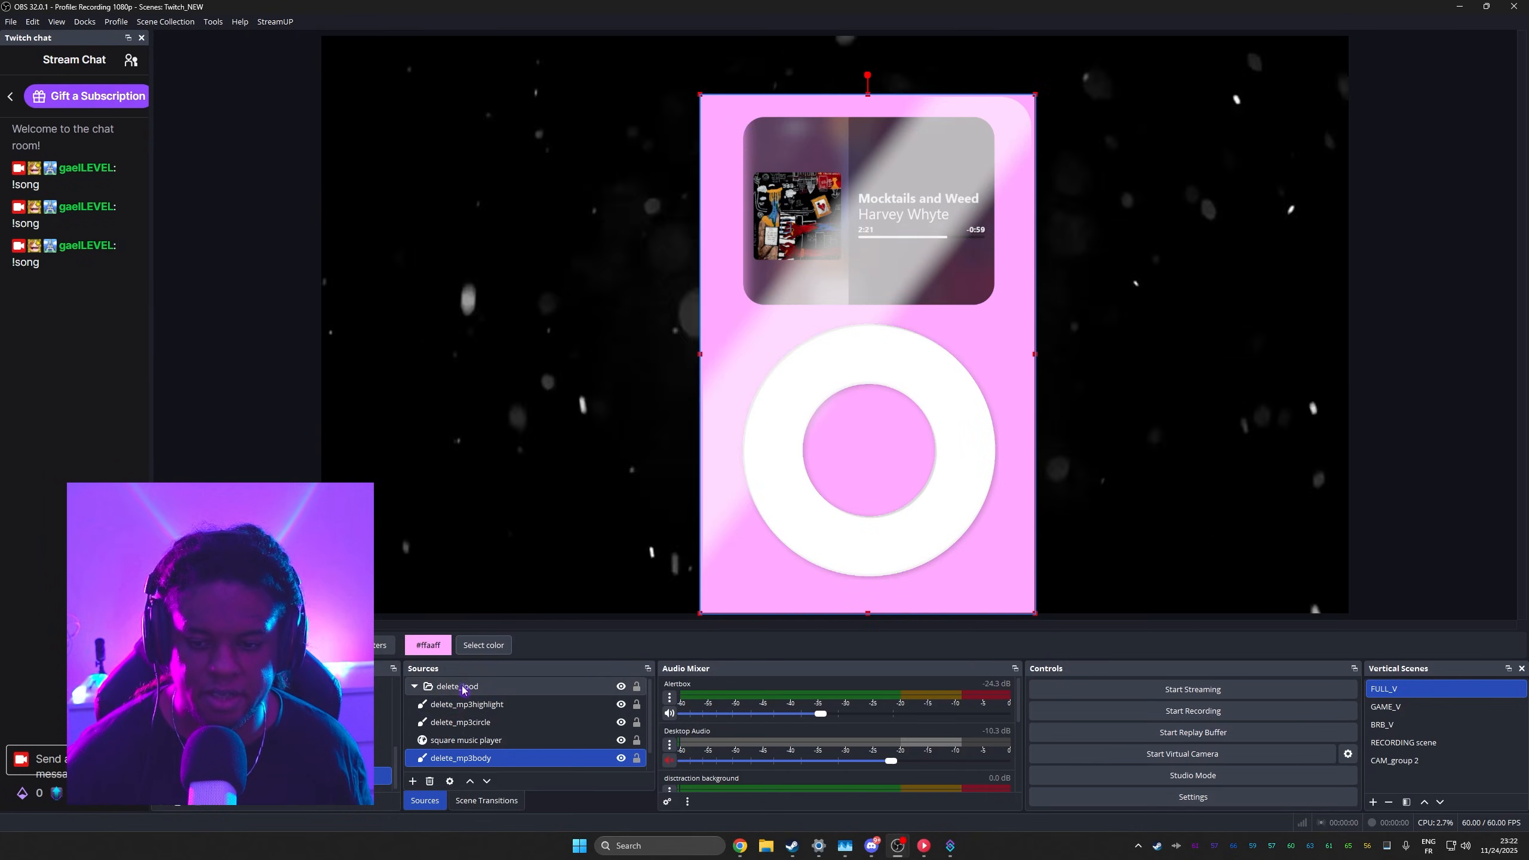
# Open the filters of the delete_ipod group and run its Mid position move to preview the recolored iPod animation.
pyautogui.click(458, 687)
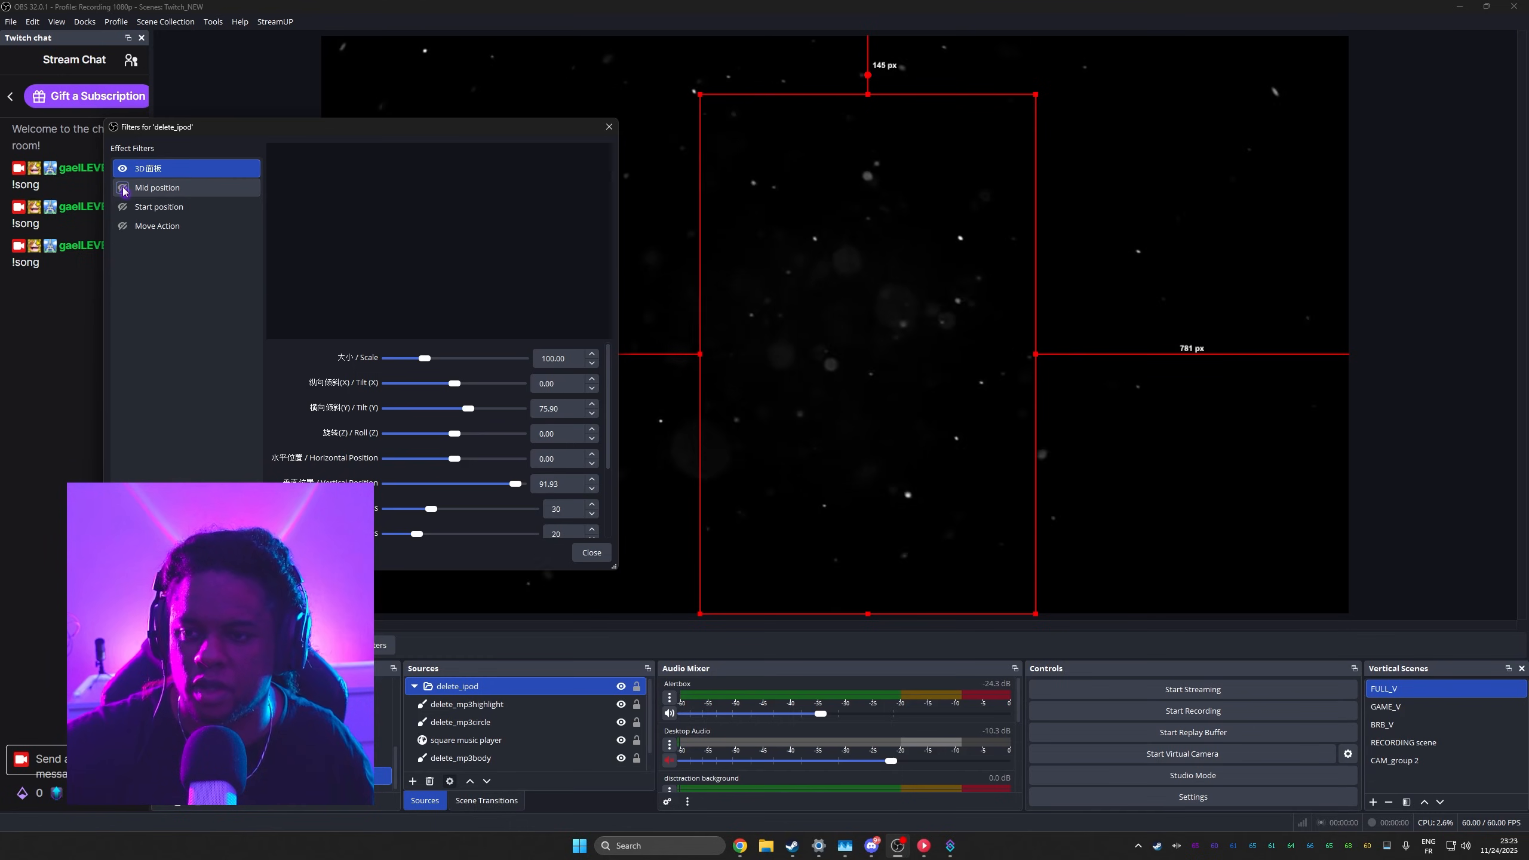
pyautogui.click(123, 190)
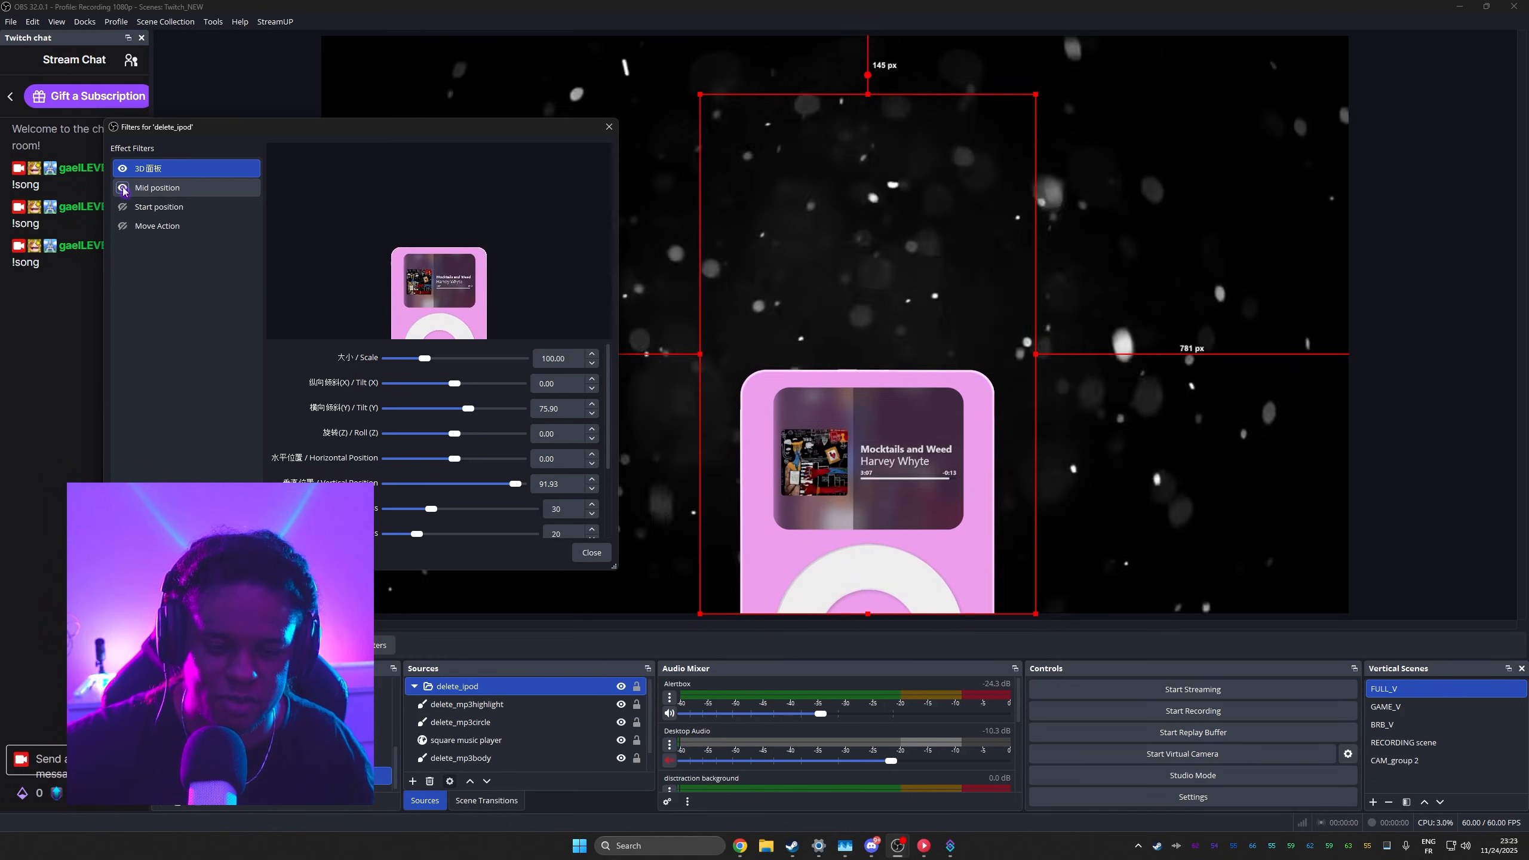
pyautogui.click(123, 189)
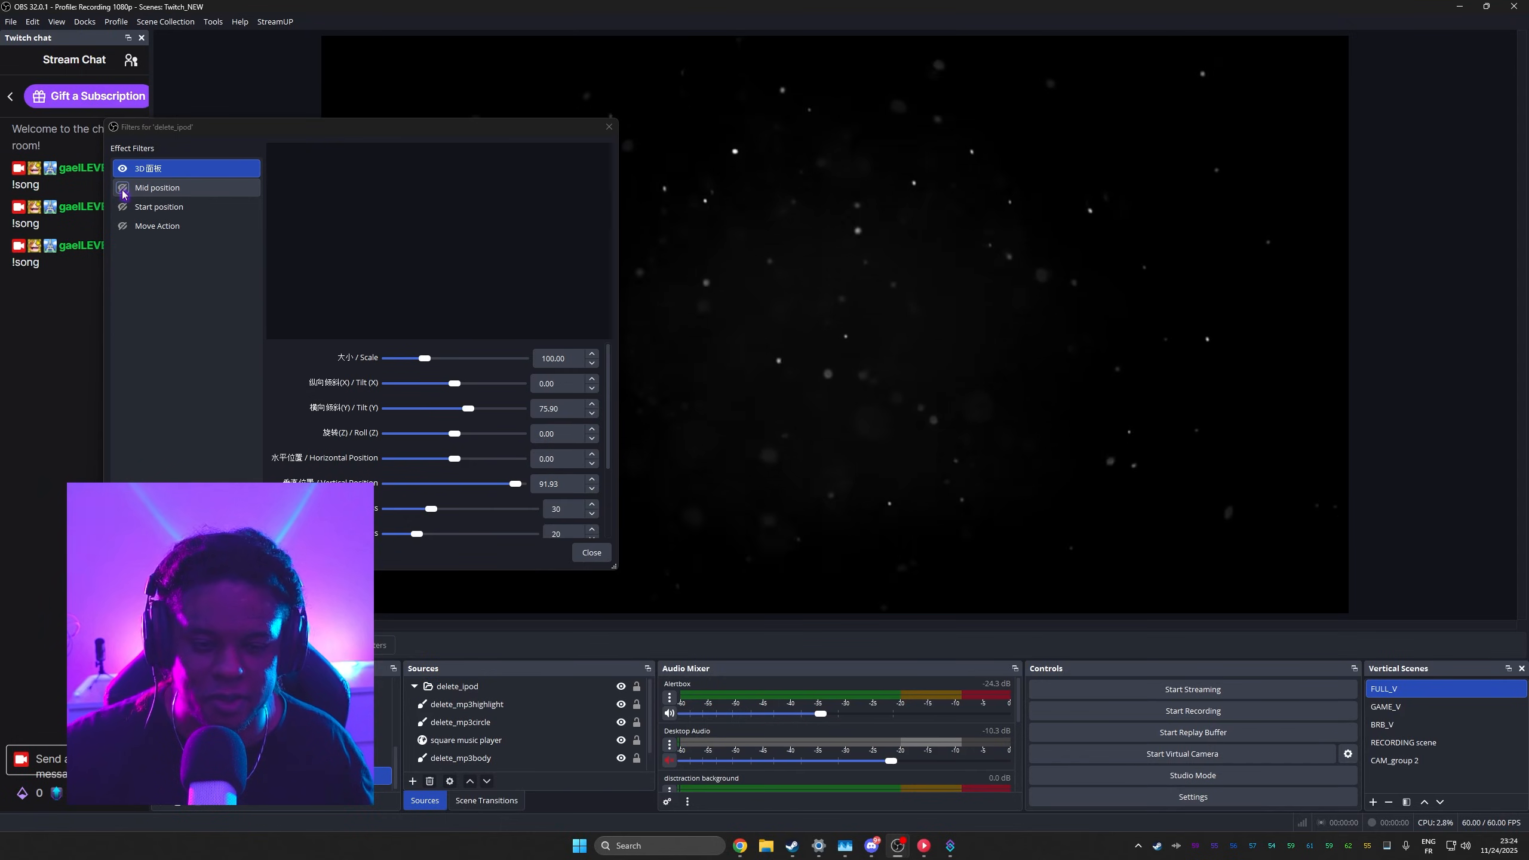